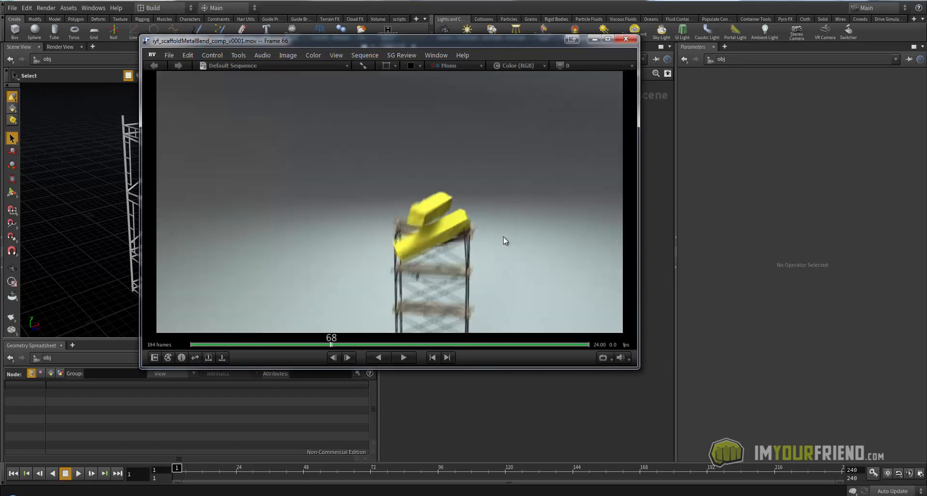
# Play through the scaffold metal-bend reference movie, pausing to examine how the structure bends and breaks.
pyautogui.press('space')
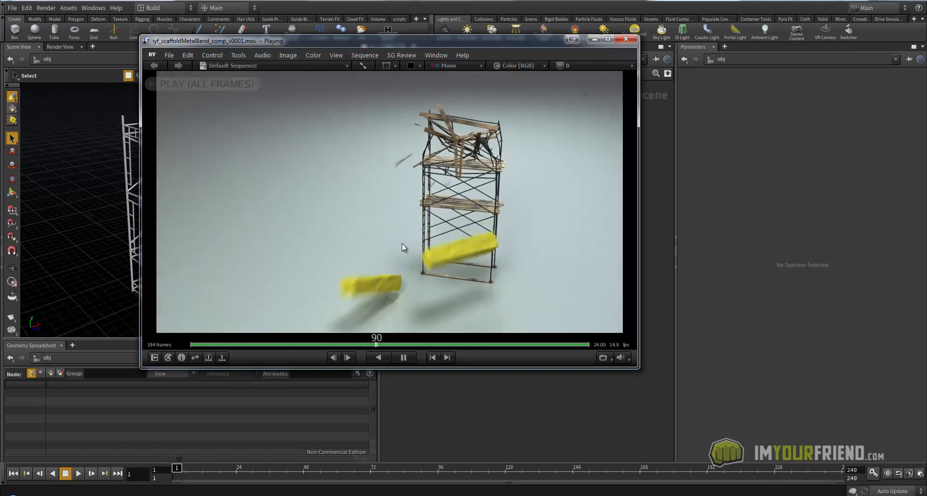
pyautogui.moveTo(403, 244)
pyautogui.mouseDown()
pyautogui.moveTo(492, 243)
pyautogui.moveTo(396, 239)
pyautogui.mouseUp()
pyautogui.press('space')
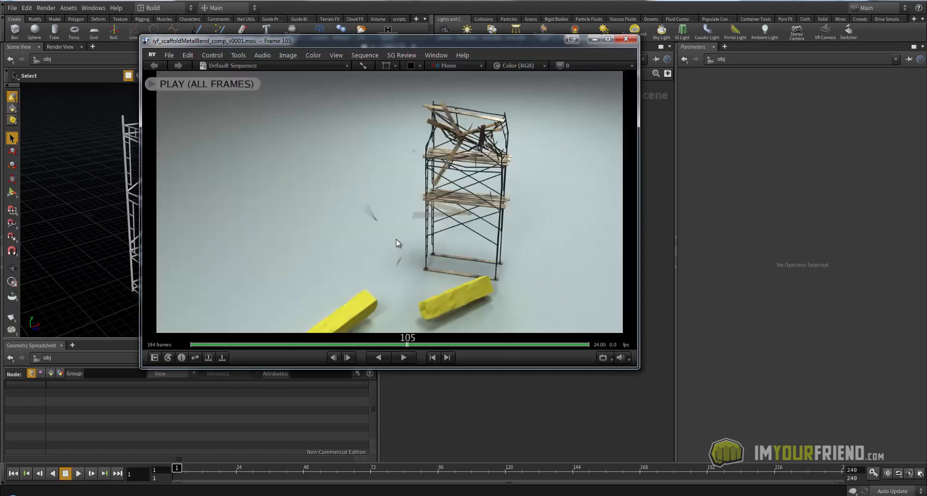
pyautogui.press('space')
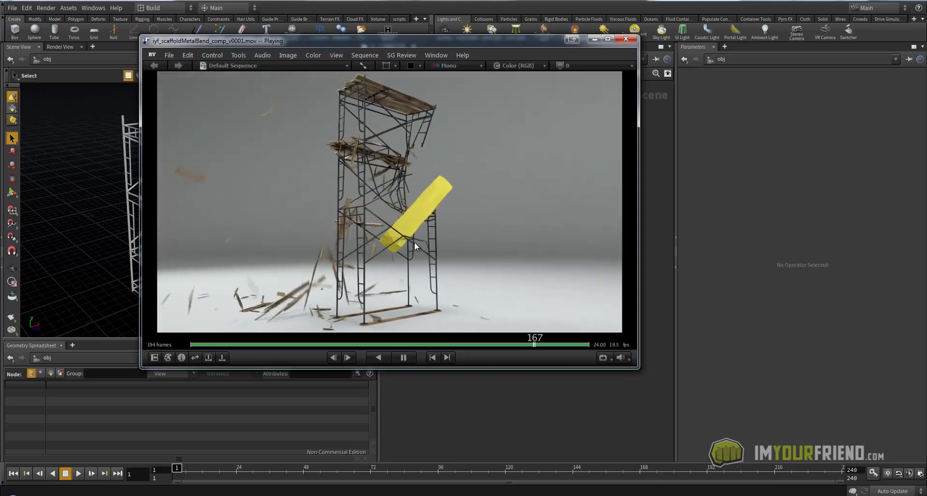
pyautogui.press('space')
# Switch to Houdini, open the system geometry network and delete its default file node.
pyautogui.hotkey('alt', 'Tab')
pyautogui.doubleClick(580, 203)
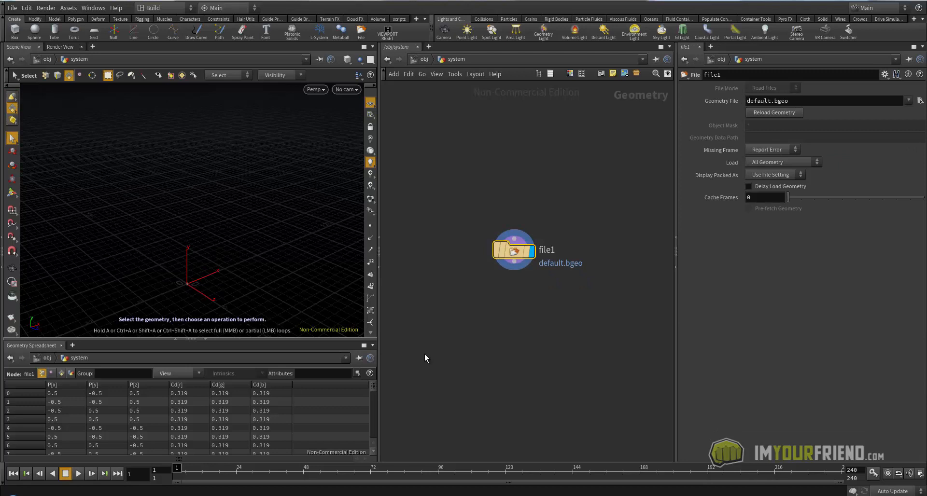
pyautogui.press('Delete')
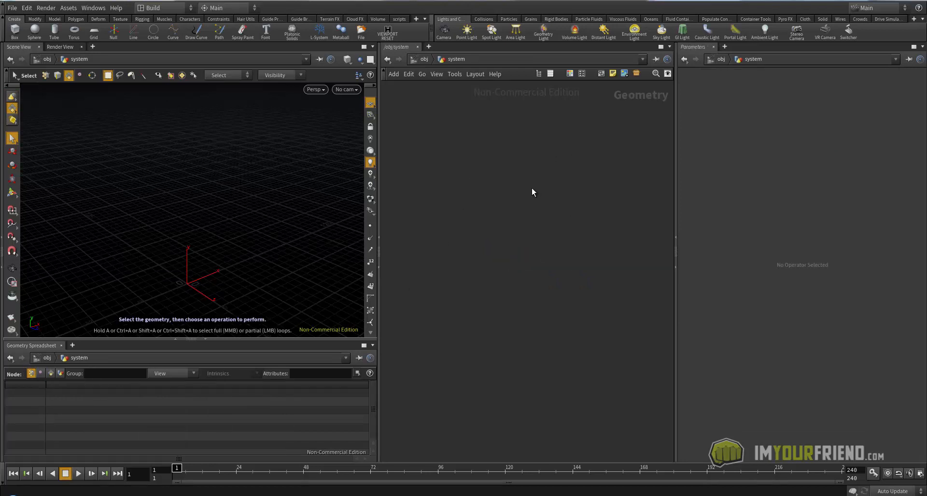
# Add an Object Merge node to the empty system network.
pyautogui.press('Tab')
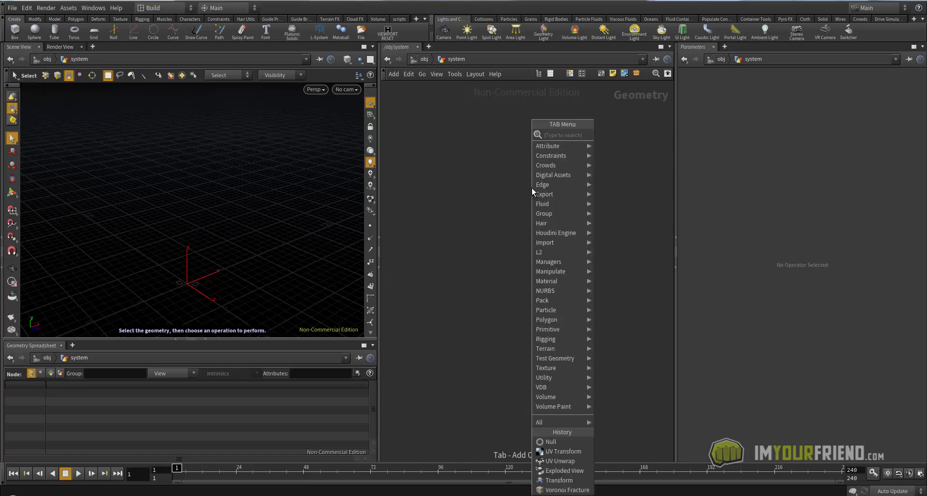
pyautogui.write('obj')
pyautogui.press('Return')
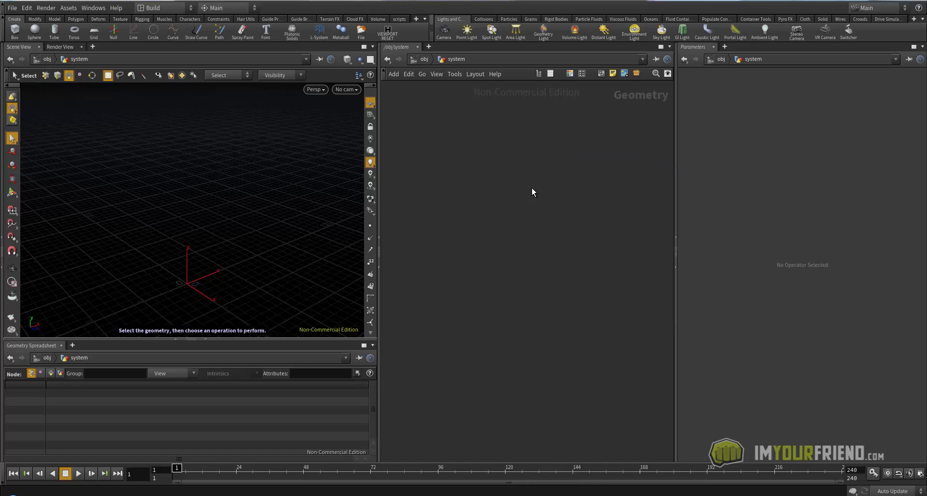
pyautogui.click(520, 166)
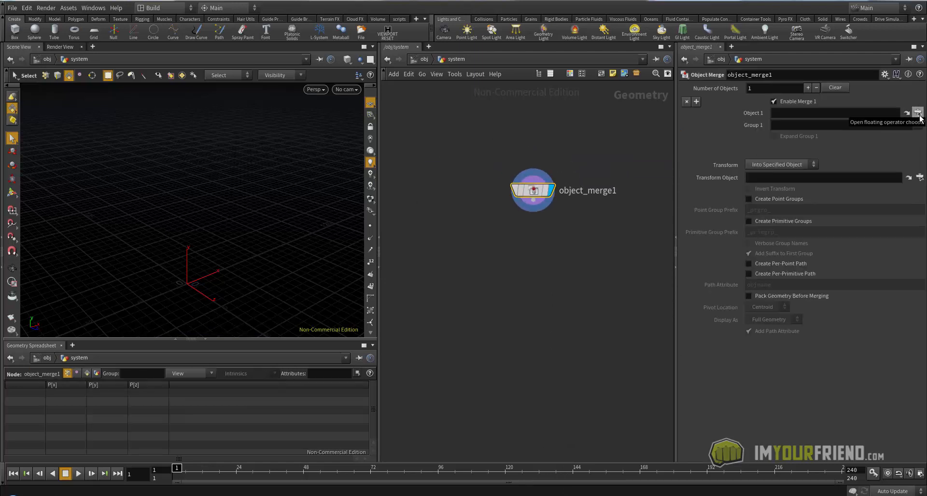
# Set the Object Merge node's Object 1 source to /obj/prep/OUT_bars.
pyautogui.click(918, 114)
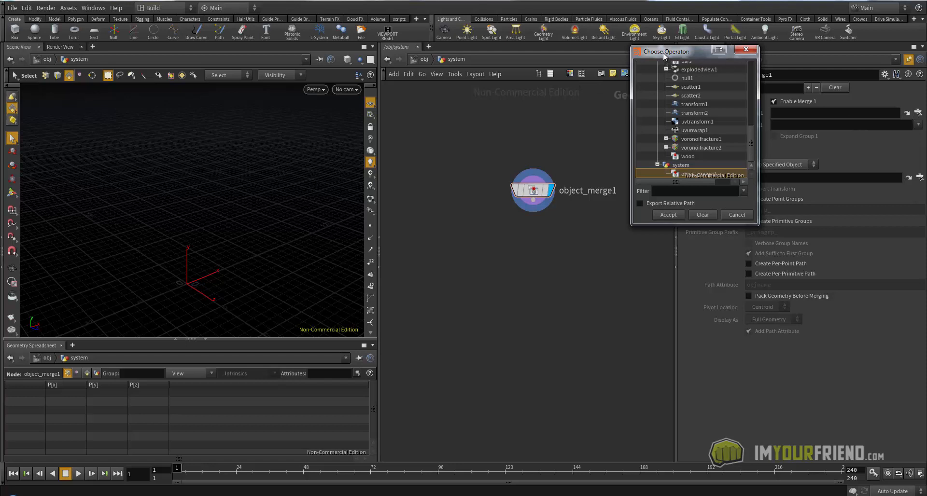
pyautogui.moveTo(662, 52); pyautogui.dragTo(620, 57)
pyautogui.moveTo(710, 138); pyautogui.dragTo(705, 67)
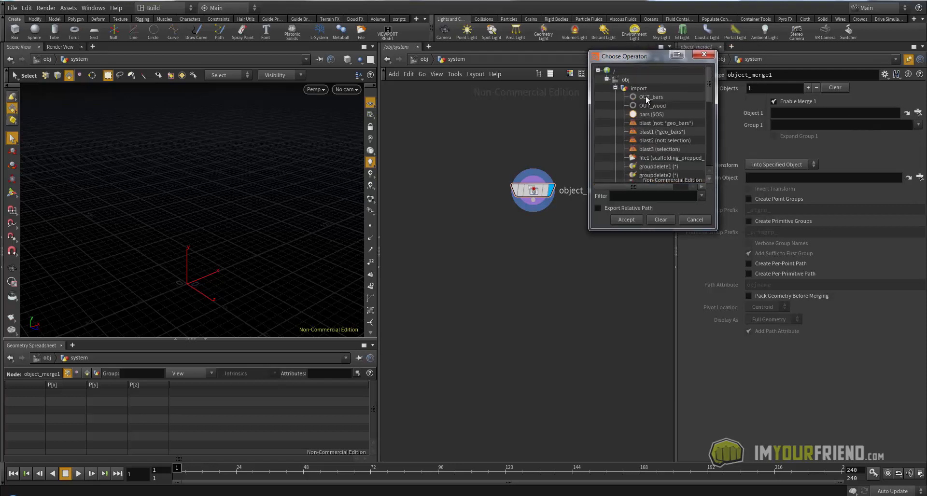
pyautogui.click(615, 88)
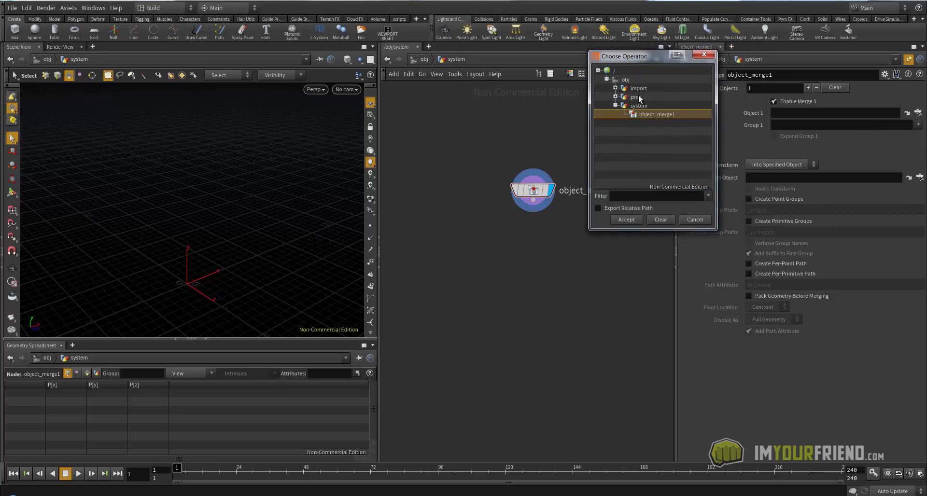
pyautogui.click(616, 106)
pyautogui.click(615, 97)
pyautogui.click(649, 105)
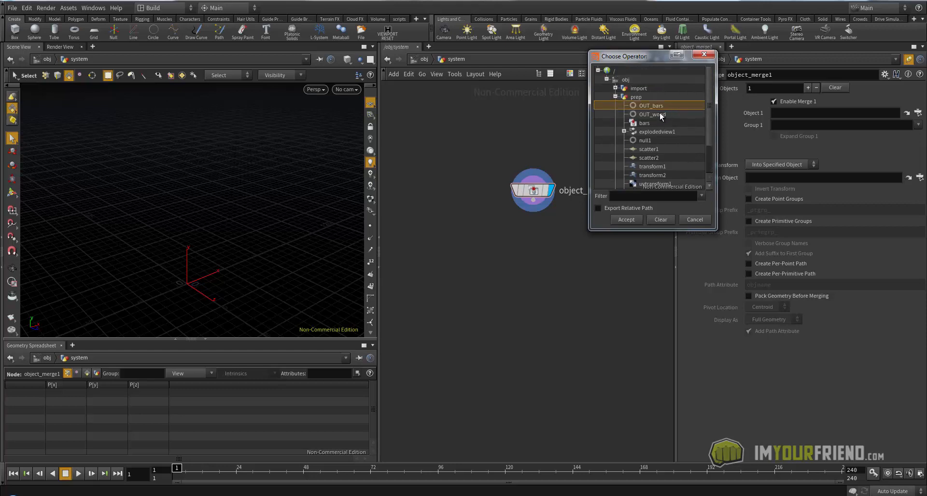
pyautogui.doubleClick(655, 109)
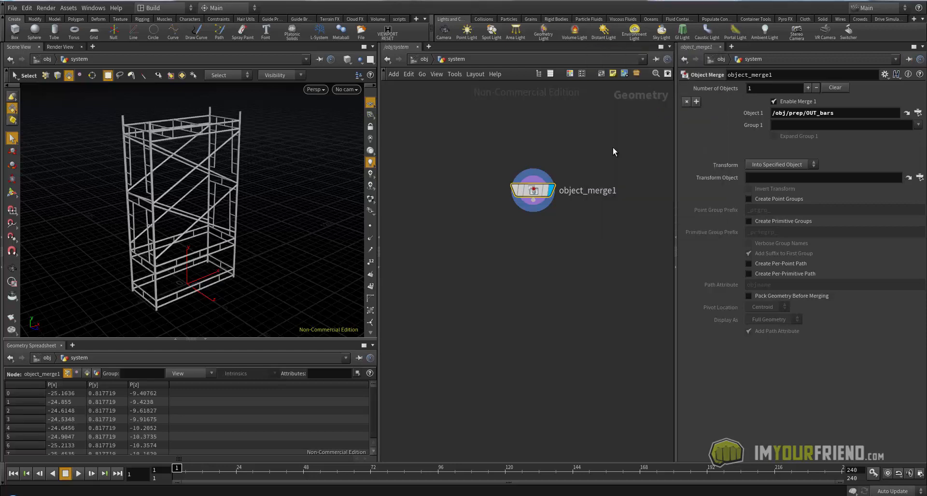
# Examine the imported scaffold bars in the scene and the geometry information of the Object Merge node.
pyautogui.rightClick(248, 221)
pyautogui.keyDown('alt'); pyautogui.moveTo(274, 202); pyautogui.dragTo(269, 196, button='right'); pyautogui.keyUp('alt')
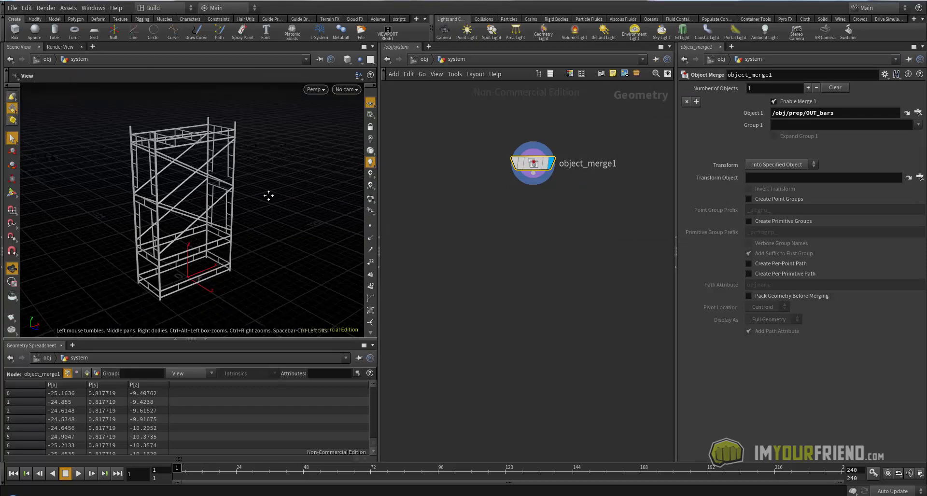
pyautogui.keyDown('alt'); pyautogui.moveTo(268, 196); pyautogui.dragTo(282, 188, button='middle'); pyautogui.keyUp('alt')
pyautogui.moveTo(531, 207); pyautogui.dragTo(517, 194, button='middle')
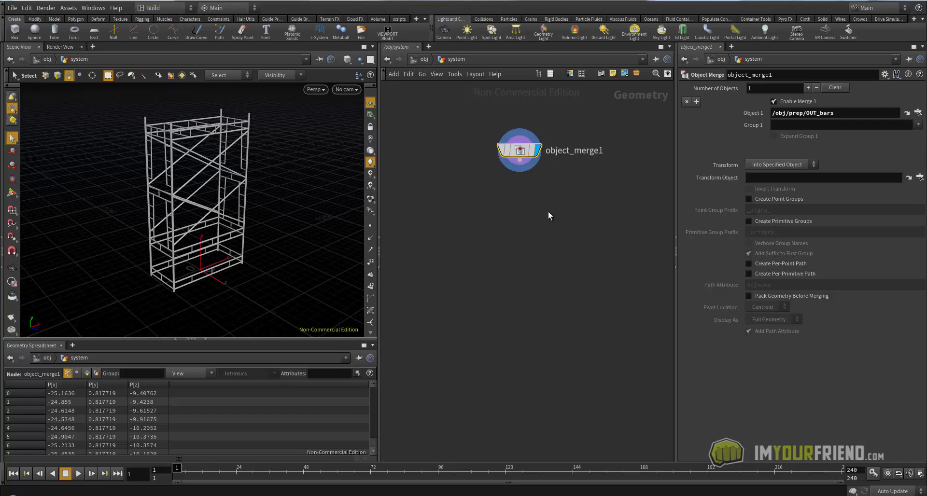
pyautogui.keyDown('alt'); pyautogui.moveTo(263, 227); pyautogui.dragTo(265, 219, button='right'); pyautogui.keyUp('alt')
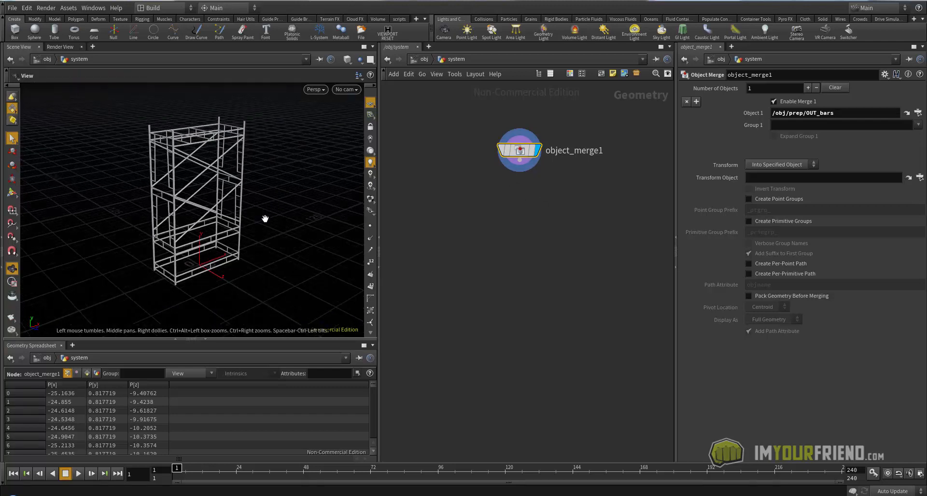
pyautogui.keyDown('alt'); pyautogui.moveTo(265, 220); pyautogui.dragTo(272, 214, button='middle'); pyautogui.keyUp('alt')
pyautogui.click(536, 222)
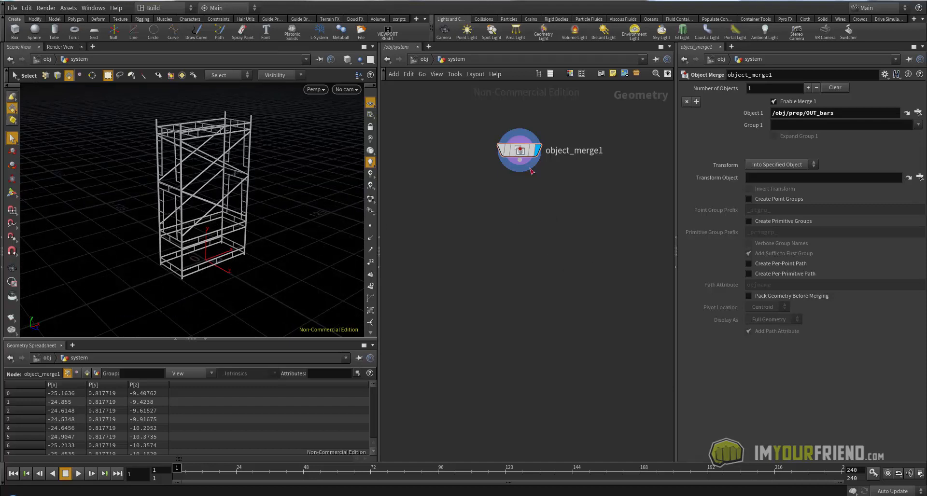
pyautogui.middleClick(528, 153)
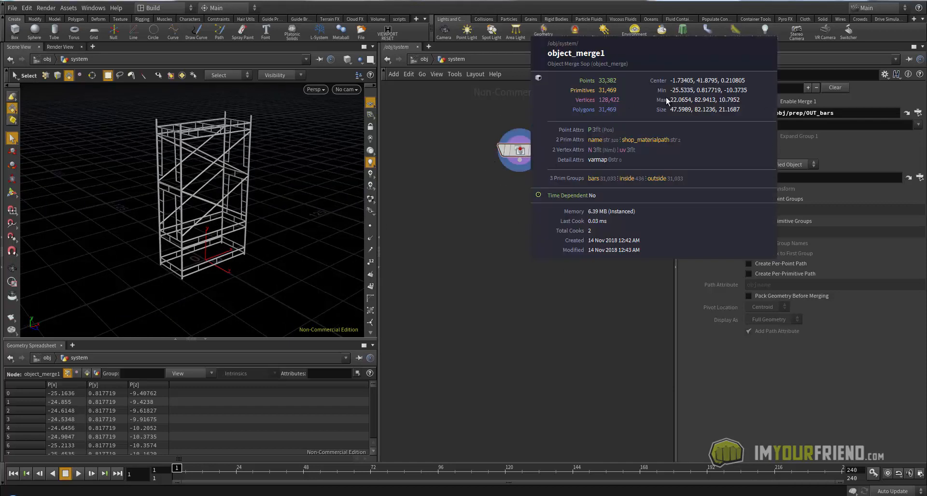
# Add an Assemble node below the Object Merge node and connect it to the merge output.
pyautogui.press('Tab')
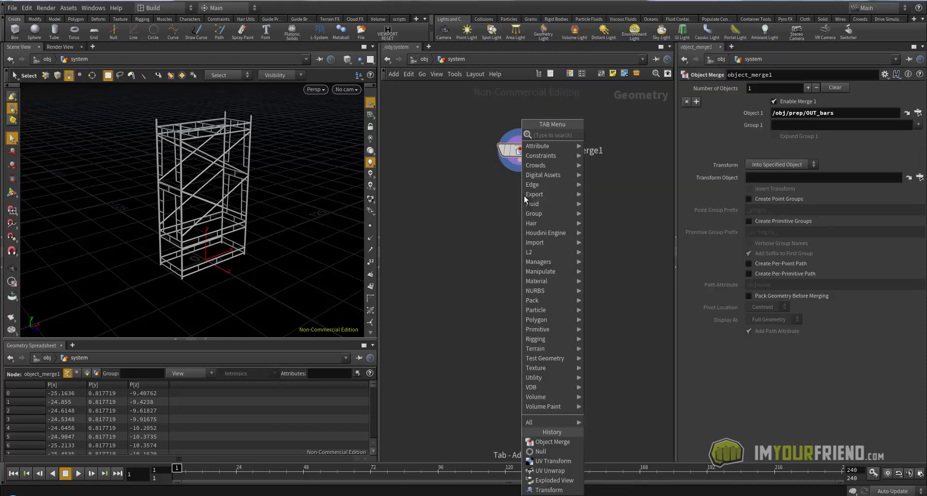
pyautogui.write('asse')
pyautogui.press('Return')
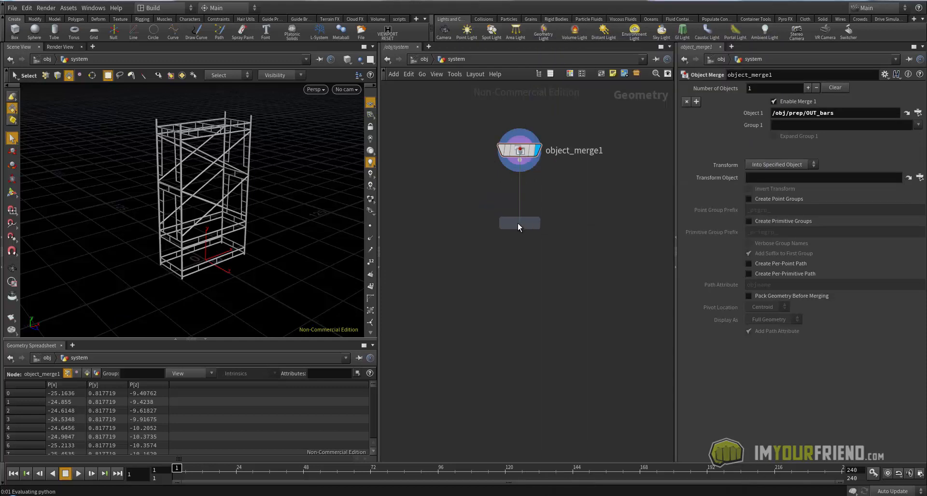
pyautogui.click(518, 222)
pyautogui.moveTo(526, 165); pyautogui.dragTo(520, 214)
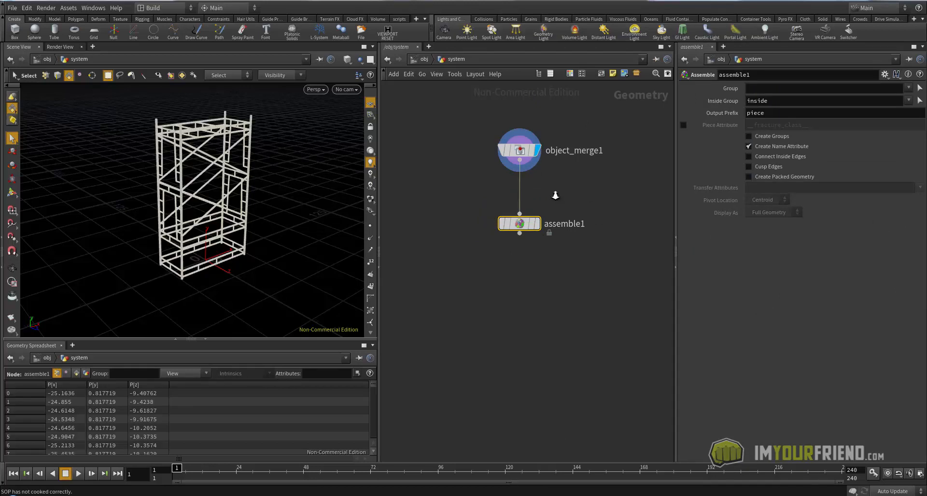
# Enable Create Packed Geometry on the Assemble node with the output prefix bars, and display the node.
pyautogui.scroll(-2, 522, 186)
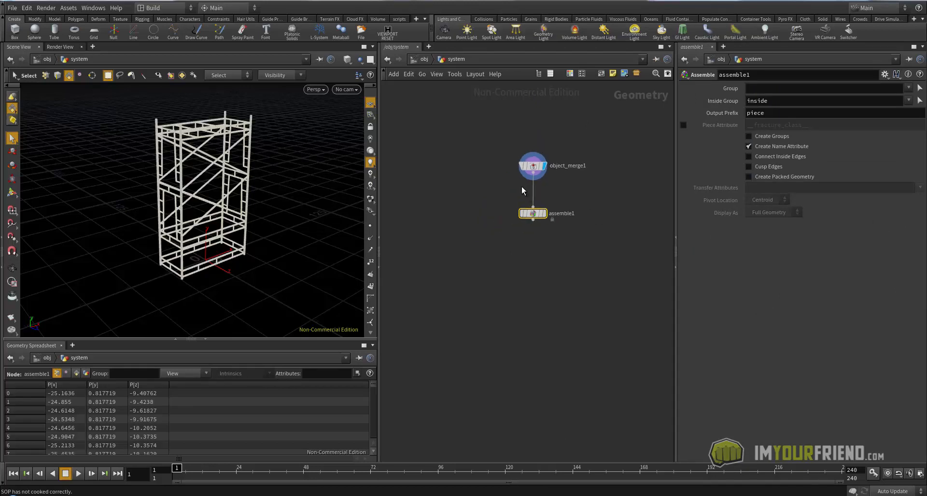
pyautogui.click(748, 177)
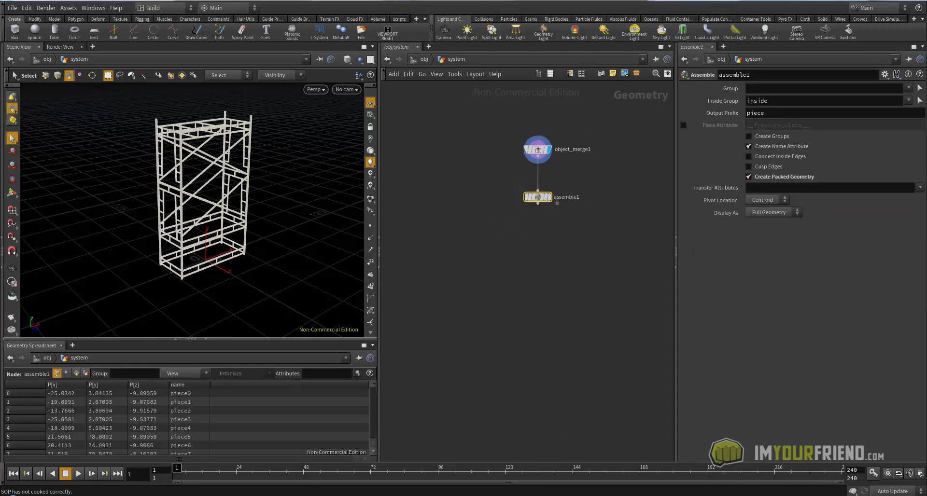
pyautogui.click(733, 112)
pyautogui.press('Return')
pyautogui.middleClick(539, 202)
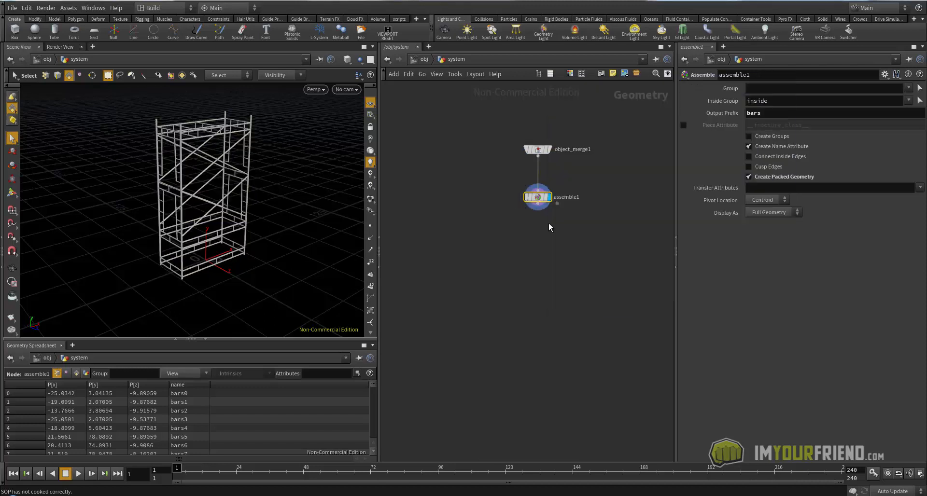
# Add a Null node and connect it below the Assemble node.
pyautogui.press('Tab')
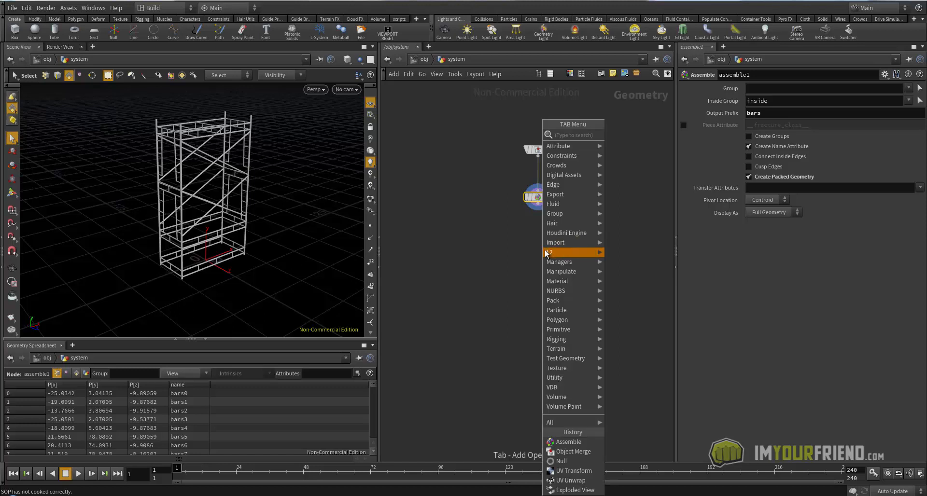
pyautogui.press('Escape')
pyautogui.press('Tab')
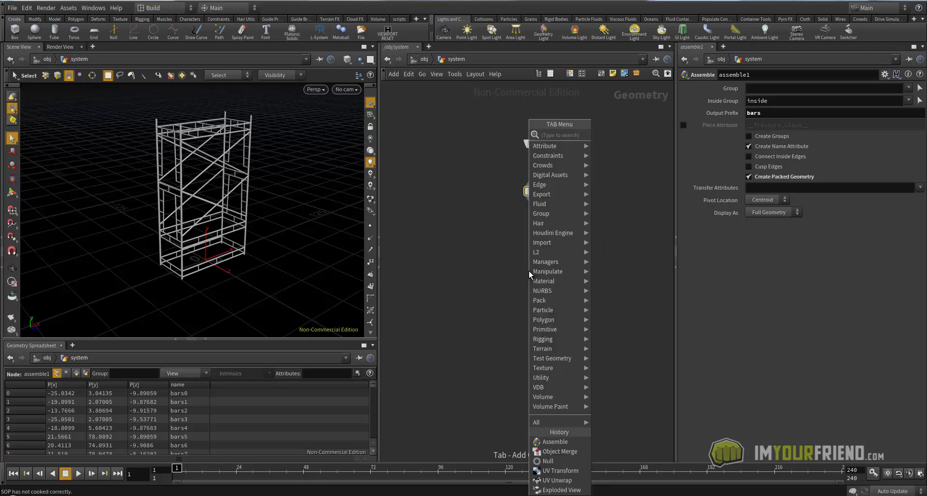
pyautogui.press('Escape')
pyautogui.click(528, 270)
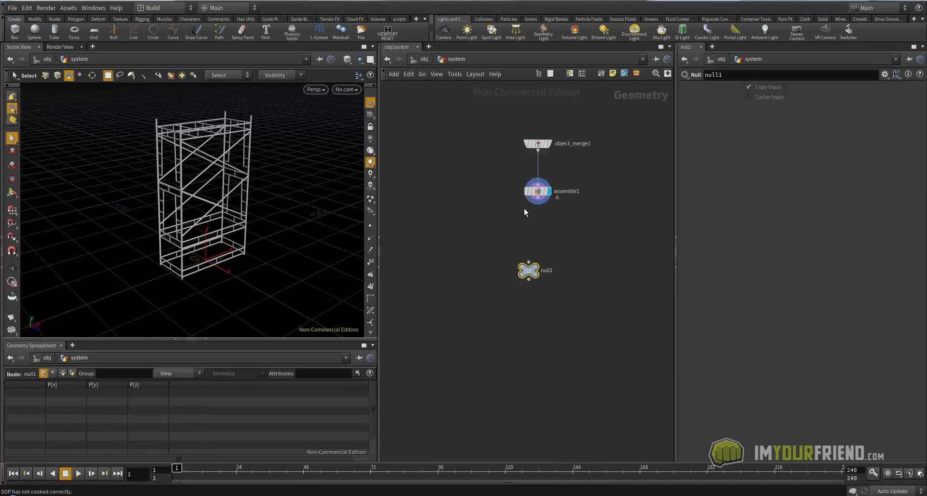
pyautogui.moveTo(537, 205); pyautogui.dragTo(538, 261)
pyautogui.click(539, 271)
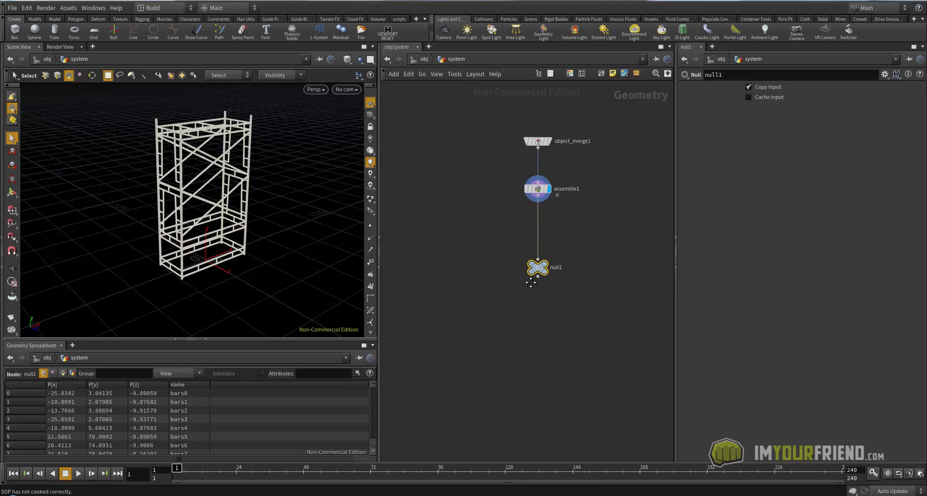
# Add a DOP Network node beneath the Null node, leaving space between the two.
pyautogui.press('Tab')
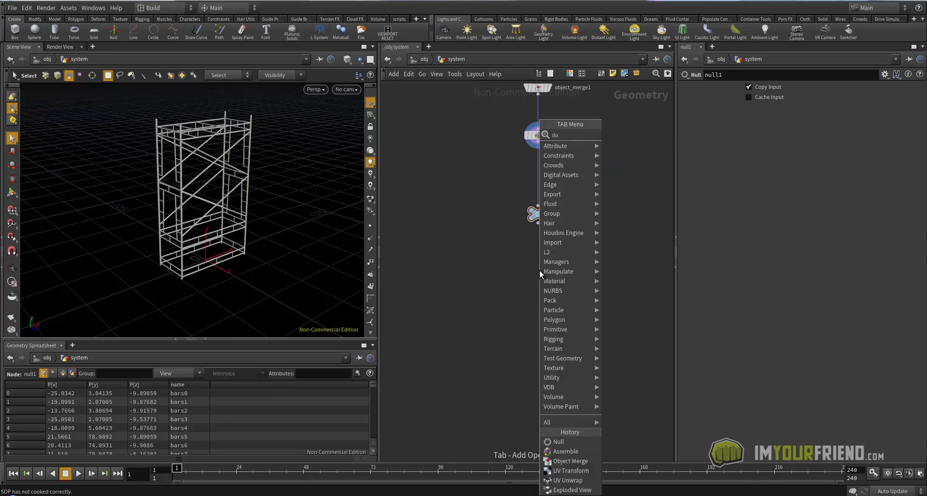
pyautogui.moveTo(540, 271)
pyautogui.click(637, 172)
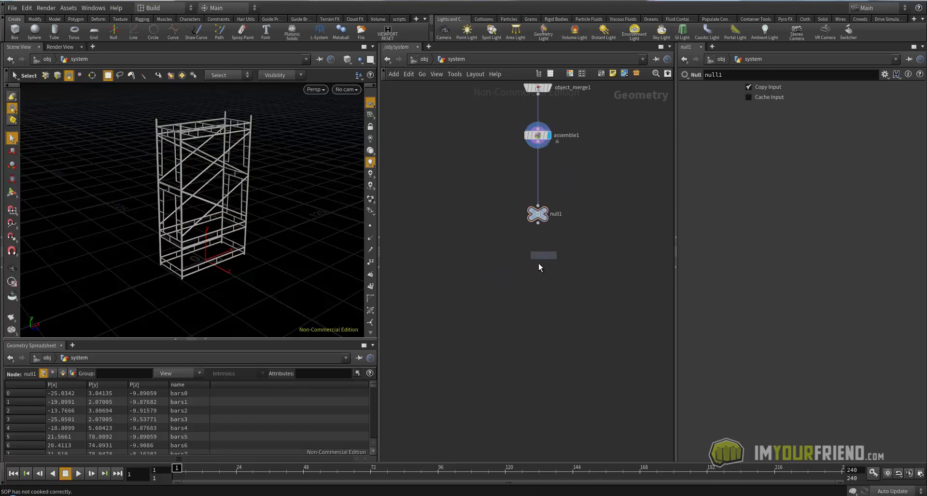
pyautogui.click(539, 274)
pyautogui.moveTo(540, 219); pyautogui.dragTo(539, 209)
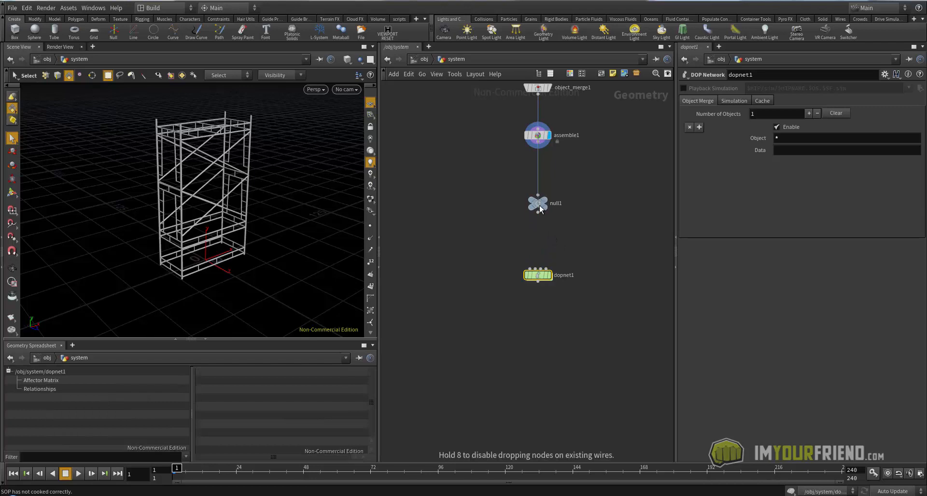
# Connect the Null node to the DOP network's first input and display the DOP network.
pyautogui.moveTo(512, 204); pyautogui.dragTo(514, 228, button='middle')
pyautogui.scroll(-2, 513, 228)
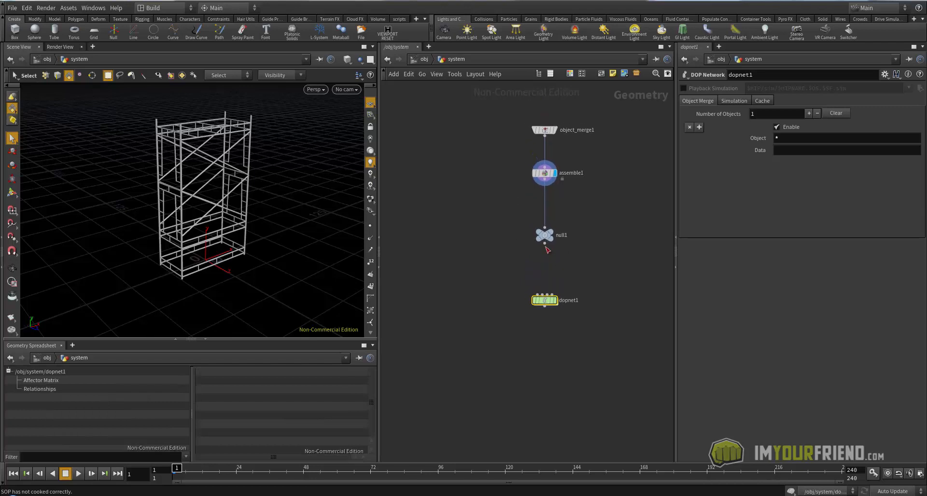
pyautogui.moveTo(545, 244)
pyautogui.mouseDown()
pyautogui.moveTo(540, 295)
pyautogui.moveTo(554, 301)
pyautogui.mouseUp()
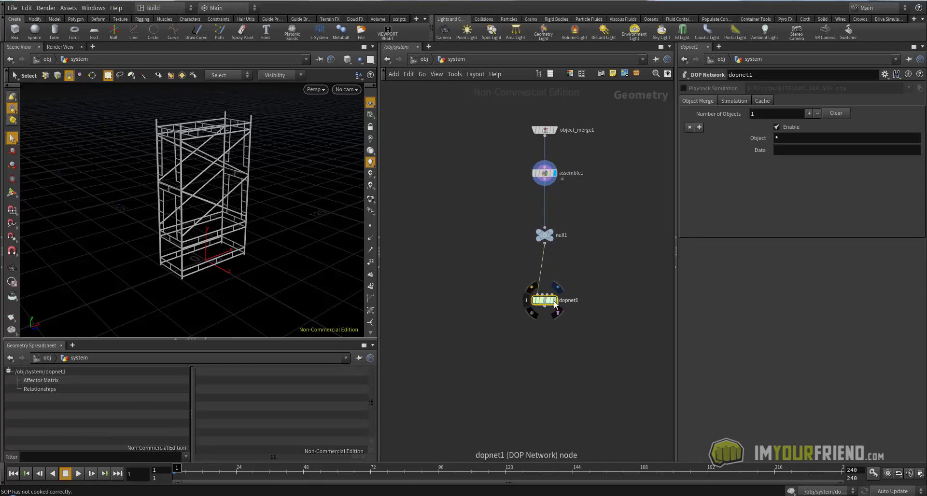
pyautogui.click(555, 301)
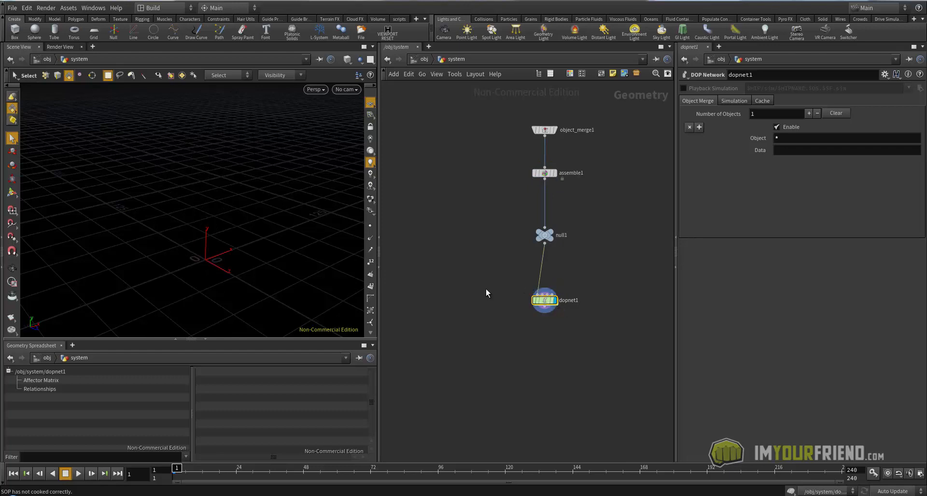
# Add a separate DOP Network at the object level and open it.
pyautogui.click(419, 59)
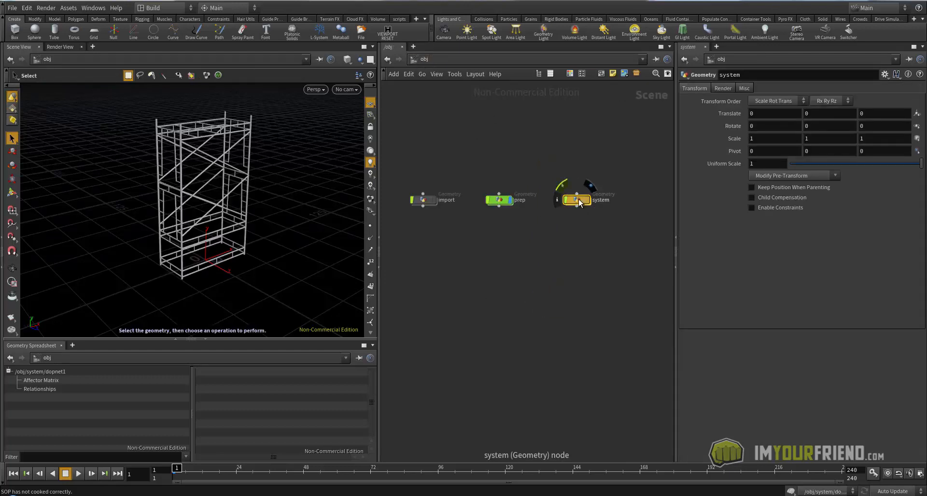
pyautogui.moveTo(499, 160); pyautogui.dragTo(505, 159, button='middle')
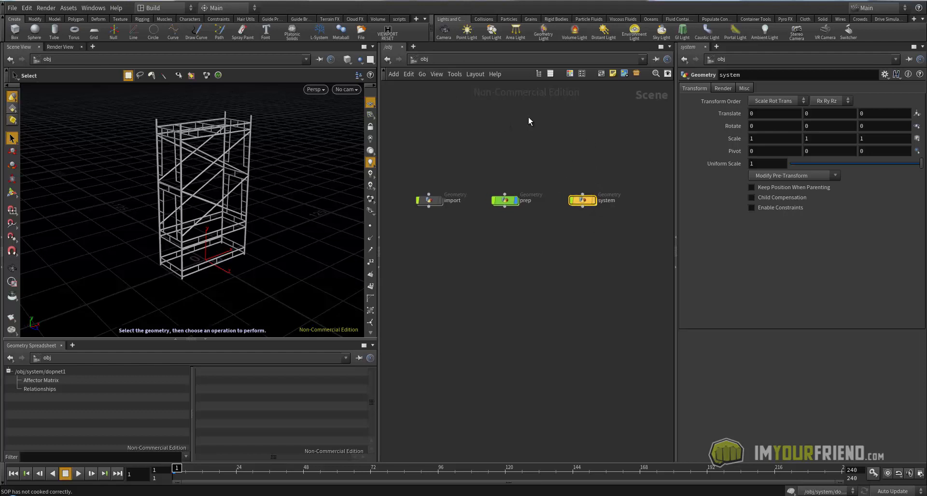
pyautogui.press('Tab')
pyautogui.write('dop')
pyautogui.press('Return')
pyautogui.click(541, 236)
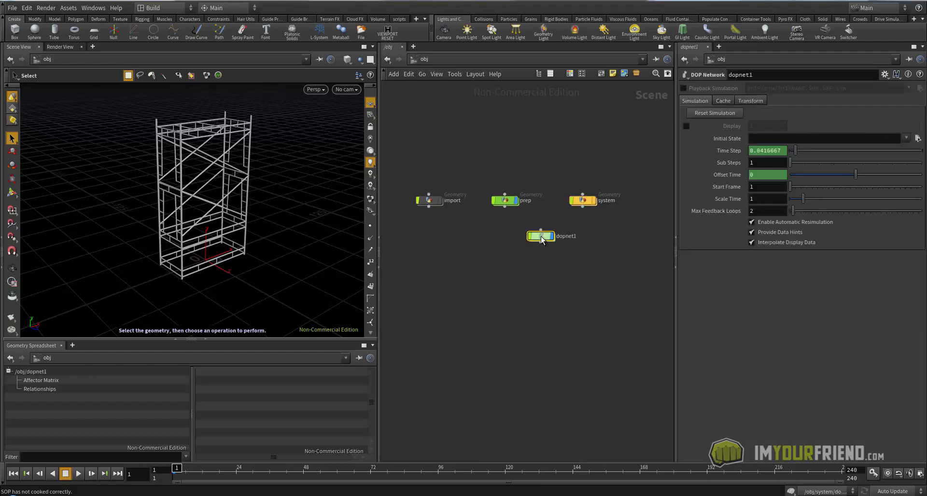
pyautogui.doubleClick(533, 238)
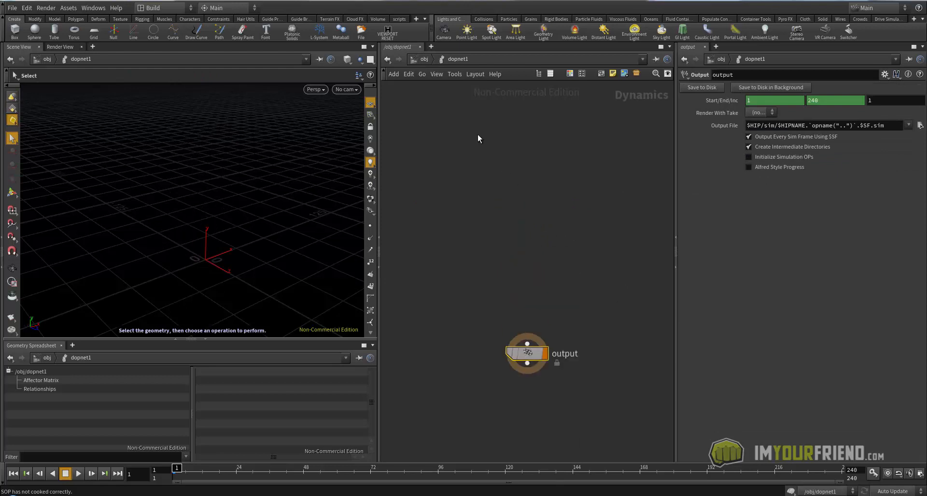
# Delete the object-level DOP Network and go back inside the system geometry.
pyautogui.click(423, 58)
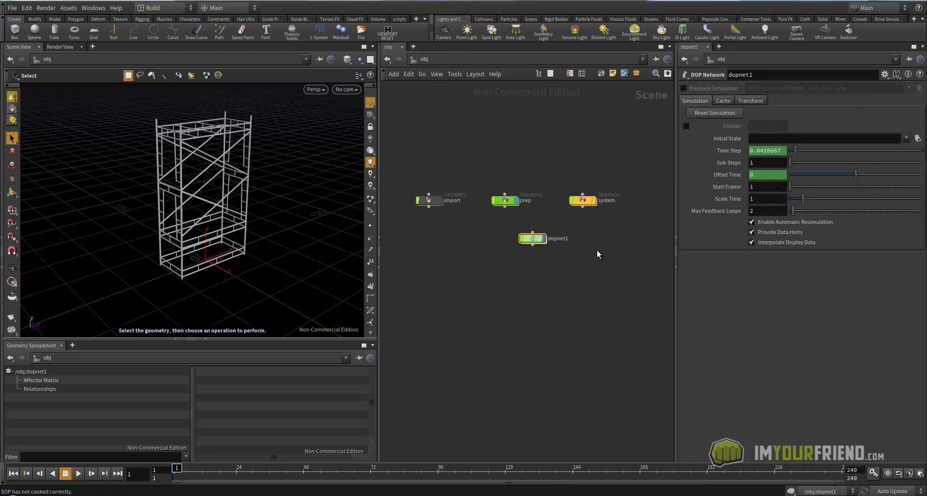
pyautogui.moveTo(572, 294); pyautogui.dragTo(495, 230)
pyautogui.press('Delete')
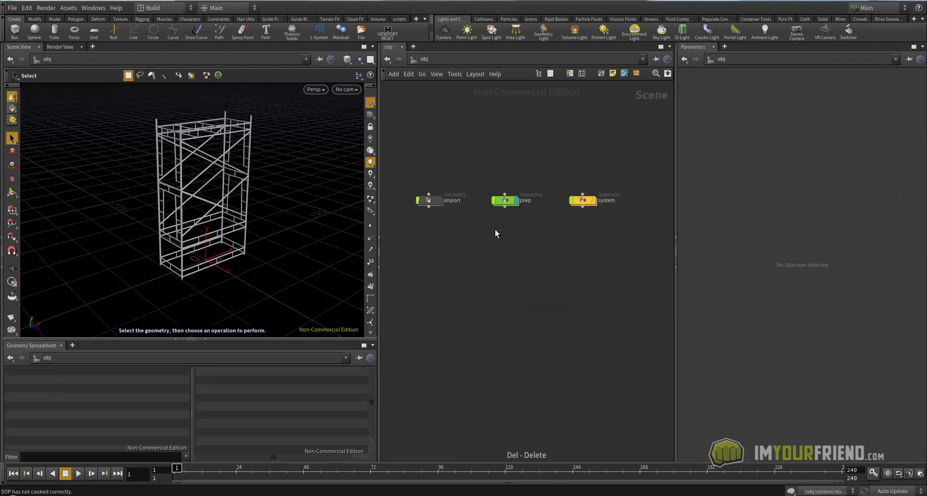
pyautogui.moveTo(513, 257); pyautogui.dragTo(509, 256, button='middle')
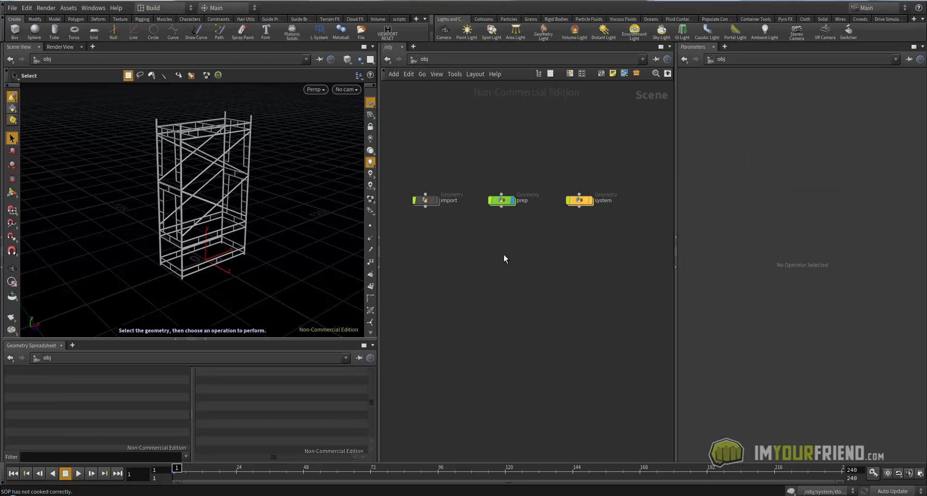
pyautogui.doubleClick(578, 200)
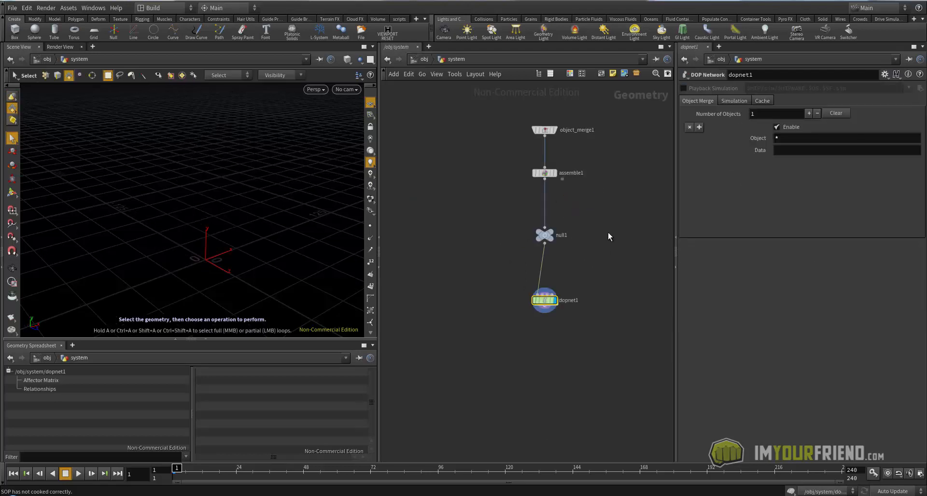
pyautogui.moveTo(544, 239); pyautogui.dragTo(538, 234)
pyautogui.moveTo(468, 271); pyautogui.dragTo(546, 347)
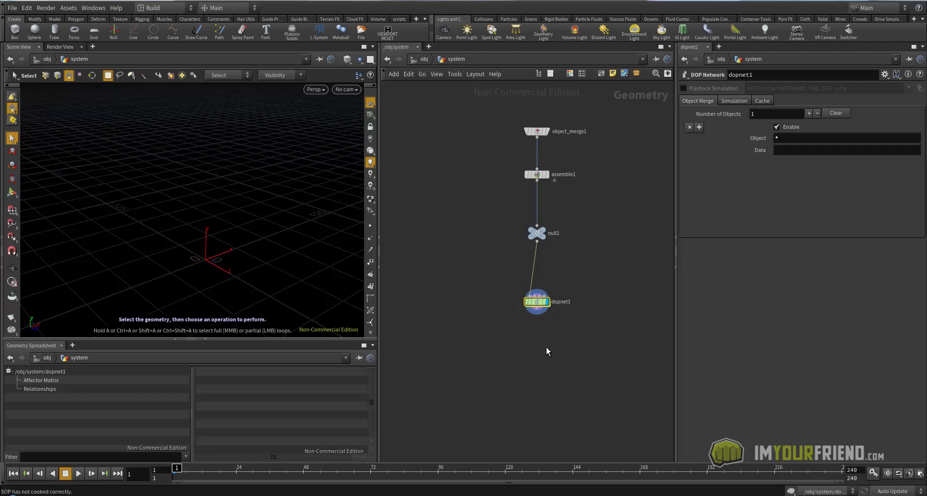
pyautogui.click(427, 61)
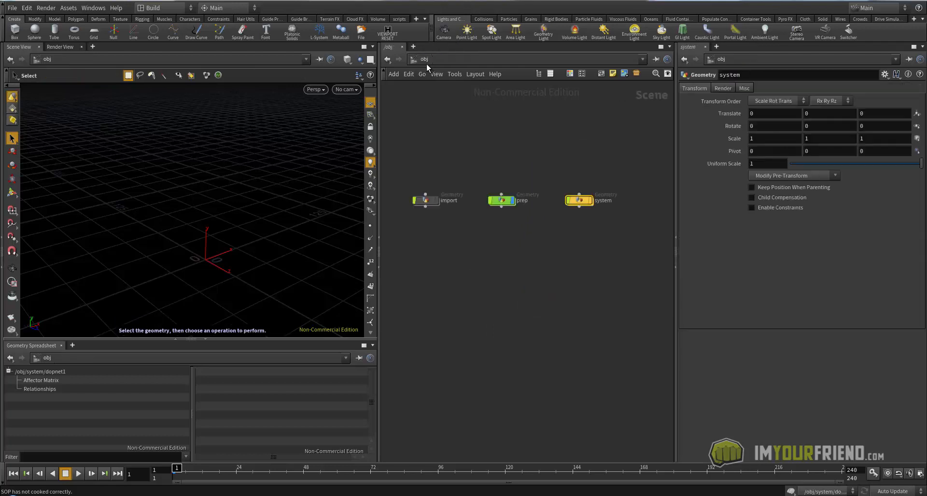
pyautogui.press('i')
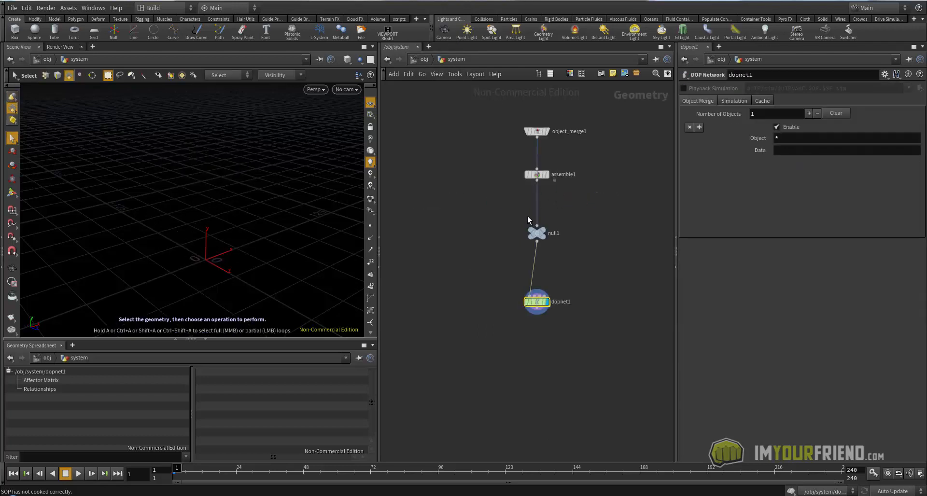
# Open the contents of the DOP network beneath the Null node, leaving free space above its output node.
pyautogui.moveTo(602, 218); pyautogui.dragTo(589, 216, button='middle')
pyautogui.scroll(-2, 593, 217)
pyautogui.moveTo(534, 314); pyautogui.dragTo(534, 284, button='middle')
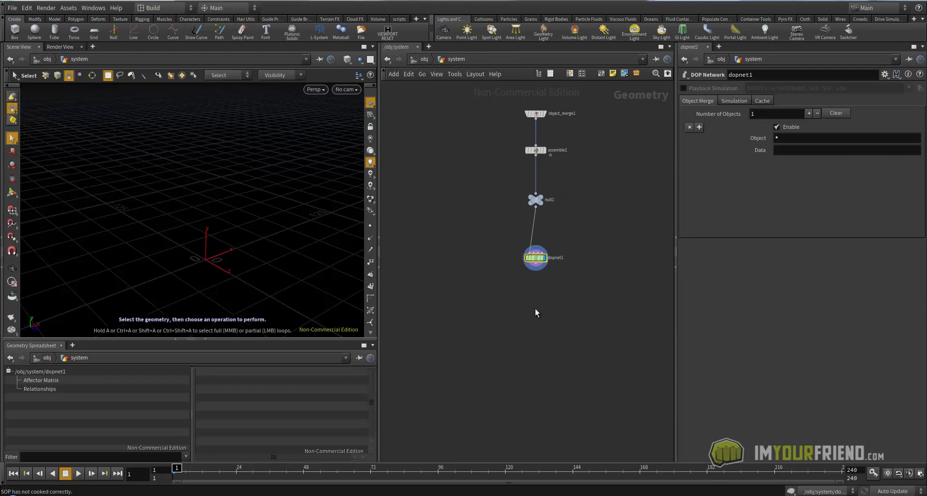
pyautogui.doubleClick(537, 258)
pyautogui.moveTo(570, 244); pyautogui.dragTo(570, 294, button='middle')
pyautogui.moveTo(570, 285); pyautogui.dragTo(511, 263, button='right')
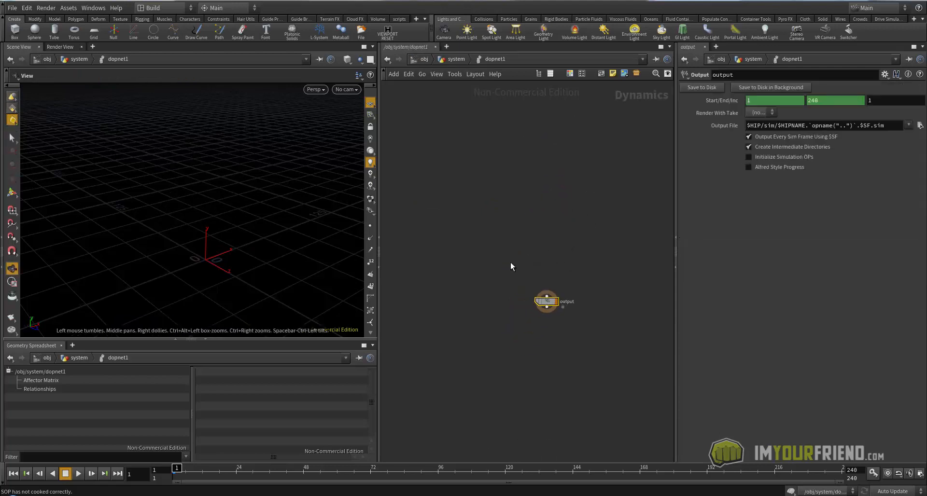
pyautogui.moveTo(508, 254); pyautogui.dragTo(501, 309, button='middle')
# Add an RBD Packed Object node above the output node and connect it to the output.
pyautogui.press('Tab')
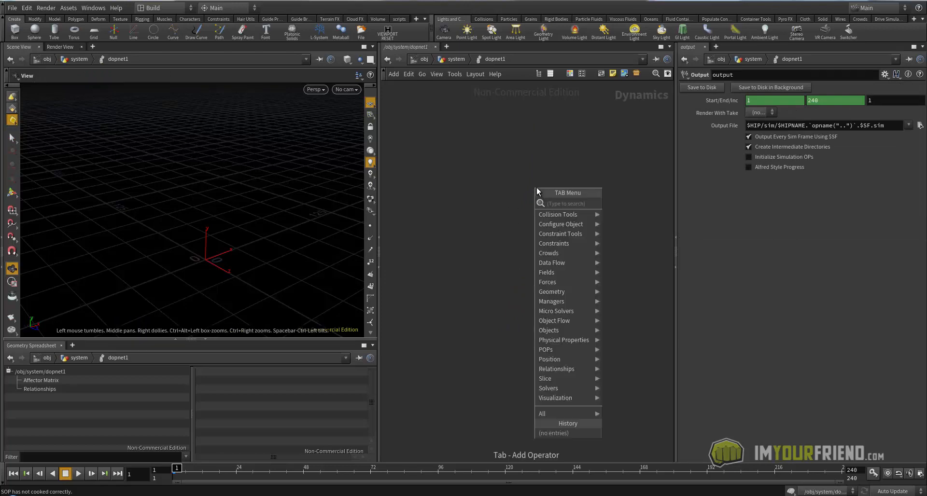
pyautogui.write('rbd')
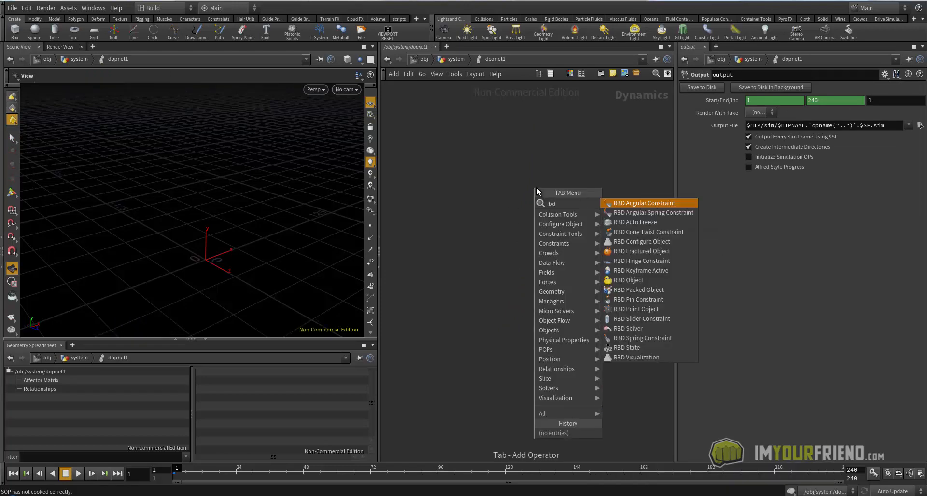
pyautogui.write(' p')
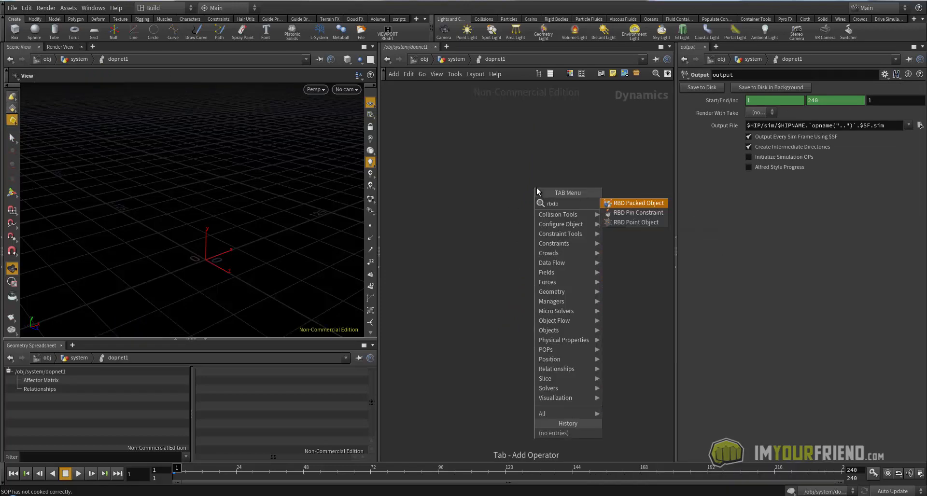
pyautogui.click(624, 203)
pyautogui.click(550, 213)
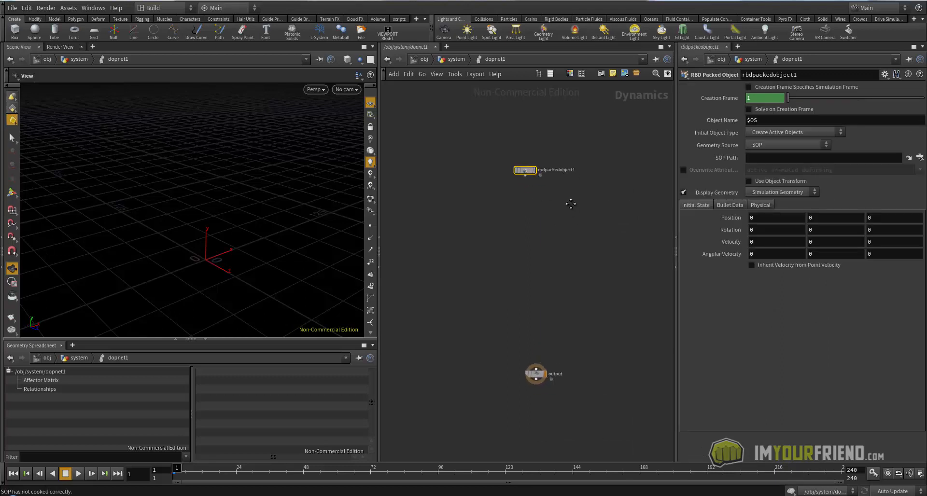
pyautogui.click(523, 161)
pyautogui.click(534, 351)
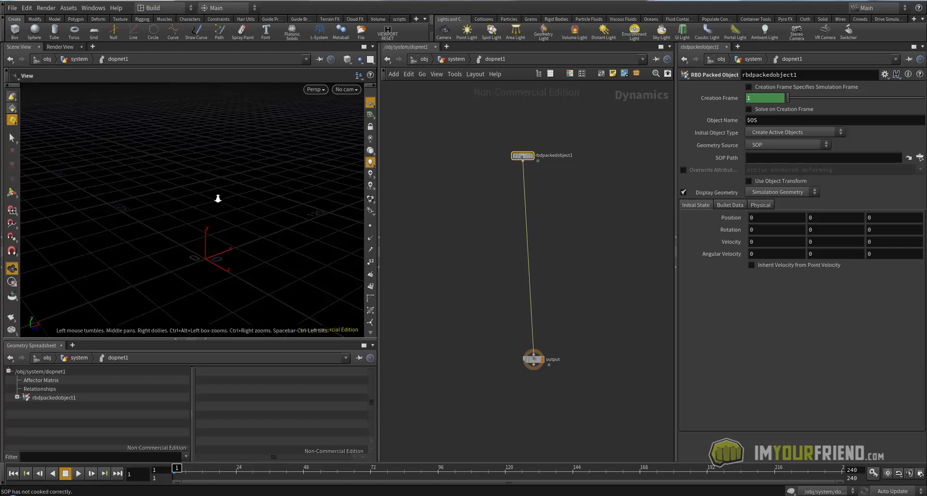
# Set the RBD Packed Object's Geometry Source to First Context Geometry.
pyautogui.press('s')
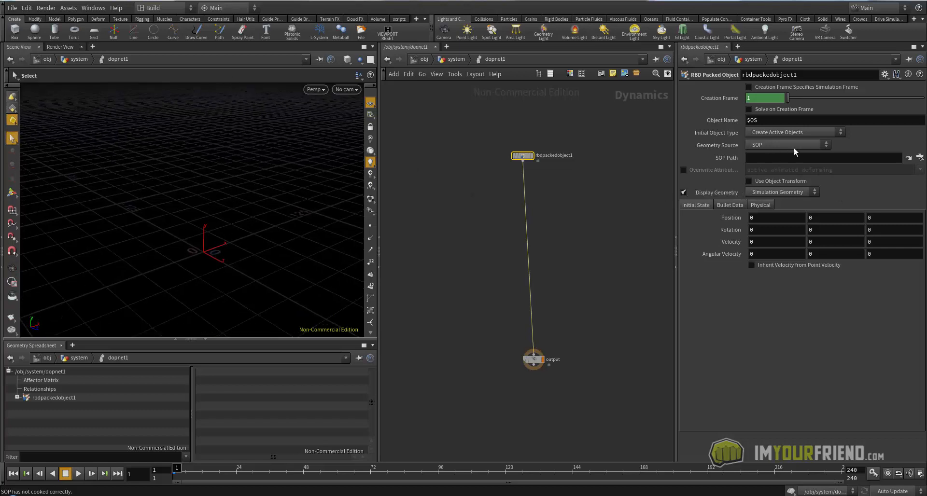
pyautogui.moveTo(450, 103); pyautogui.dragTo(453, 109, button='middle')
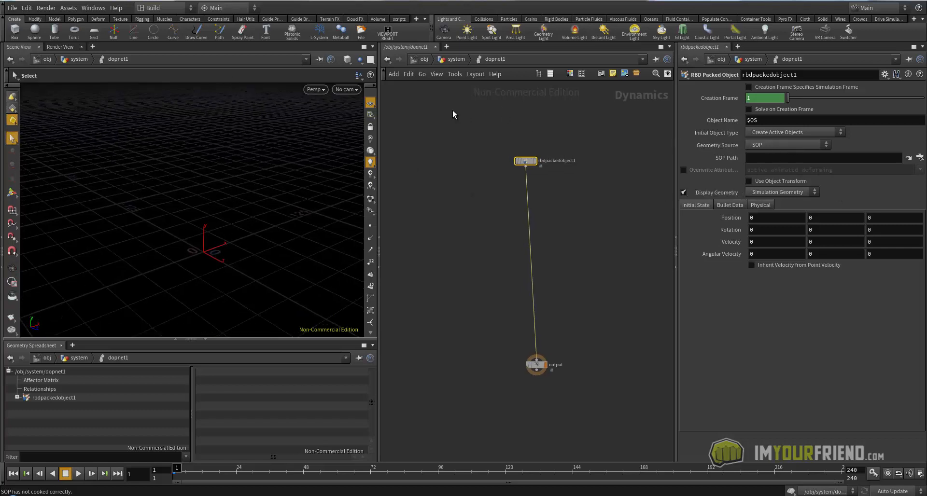
pyautogui.click(457, 64)
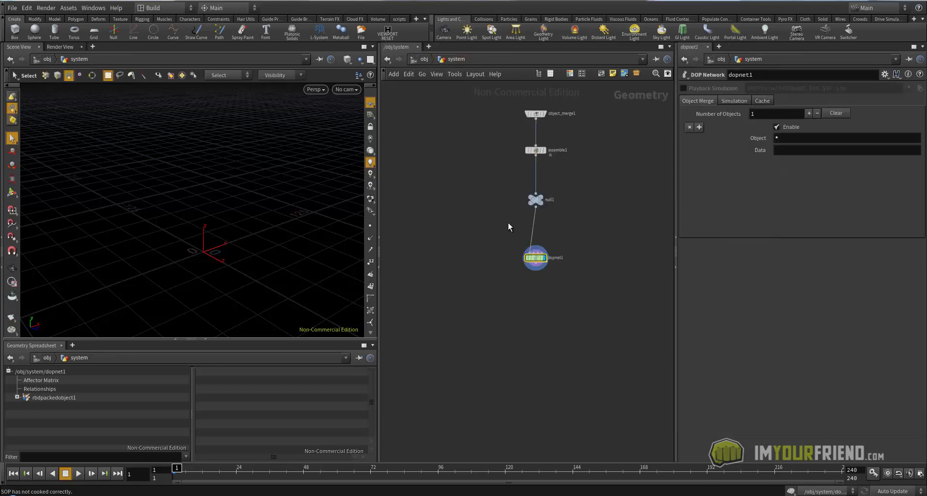
pyautogui.doubleClick(536, 259)
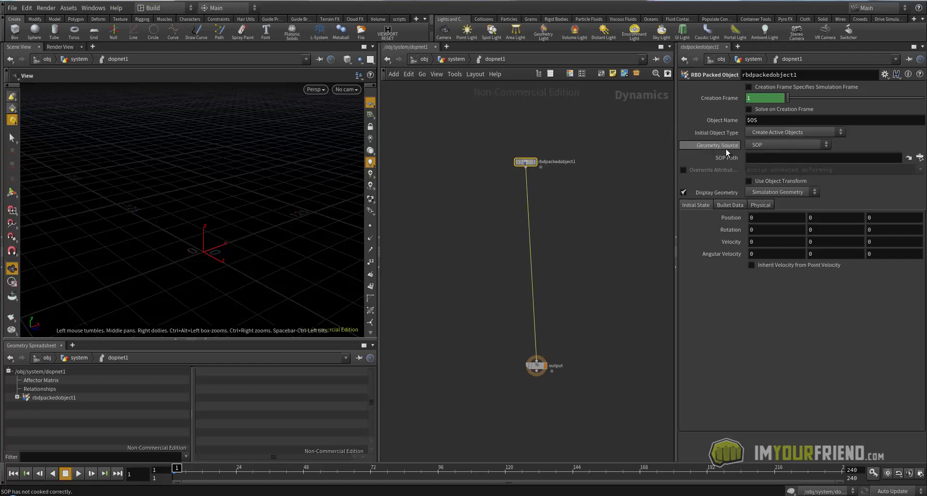
pyautogui.click(752, 145)
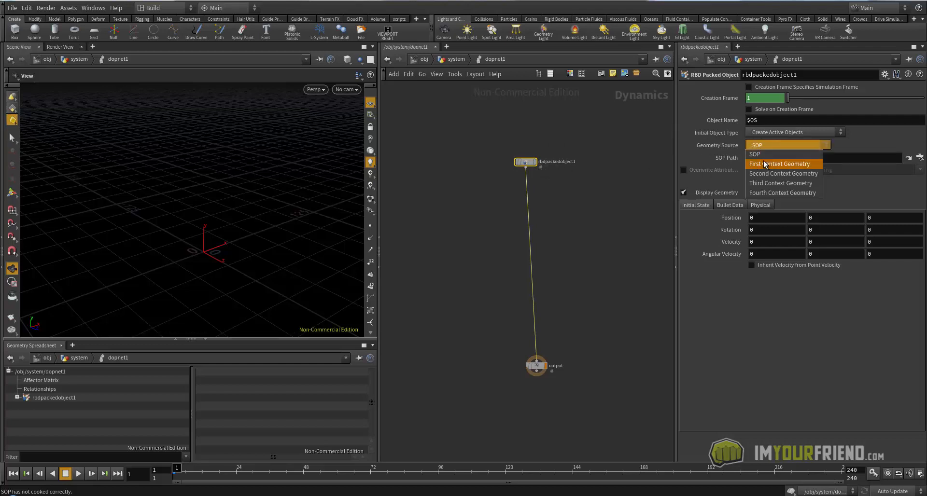
pyautogui.click(778, 161)
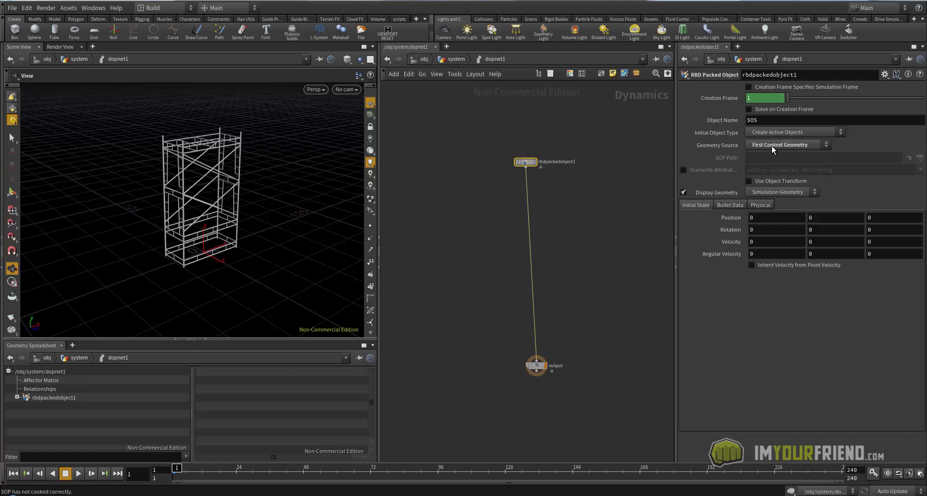
pyautogui.click(772, 146)
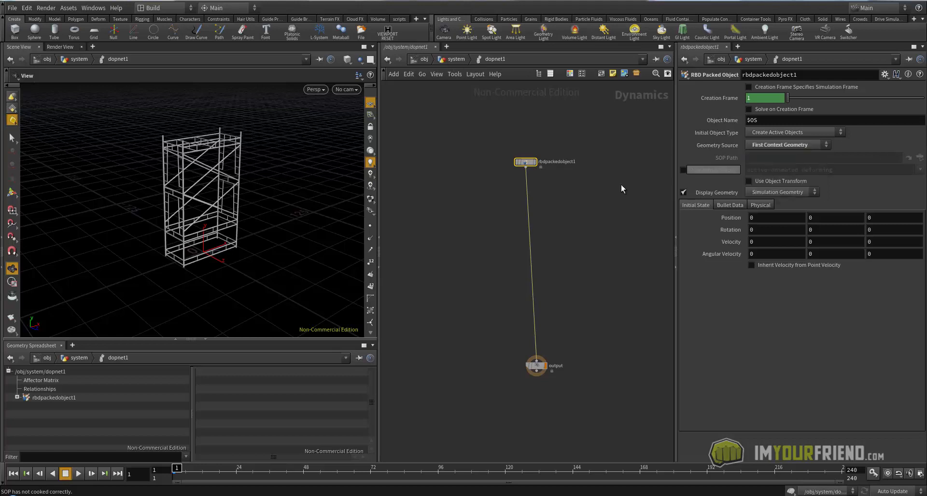
# Bring the scaffold closer in the viewport and toggle its wireframe shading.
pyautogui.moveTo(246, 188); pyautogui.dragTo(260, 190, button='right')
pyautogui.moveTo(260, 190); pyautogui.dragTo(276, 178)
pyautogui.hotkey('shift', 'w')
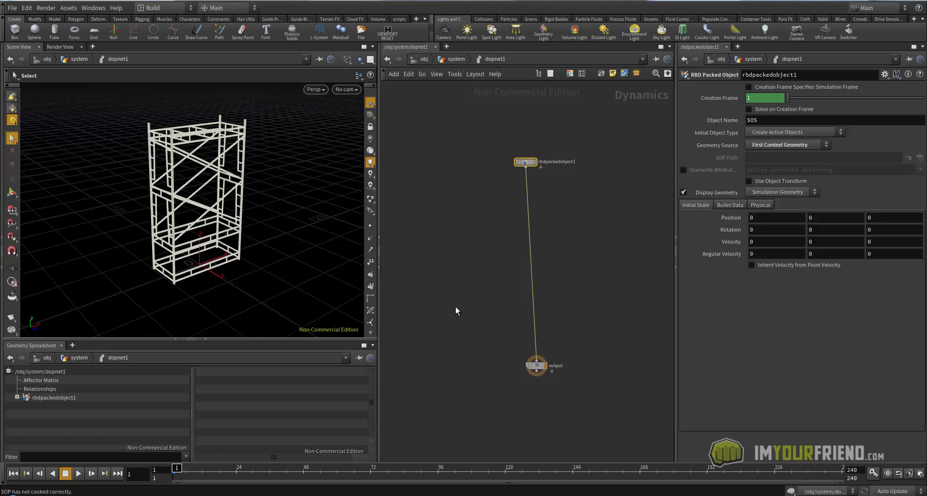
# Insert a Gravity Force node between the RBD Packed Object and the output, test the playback and return to frame 1.
pyautogui.click(529, 222)
pyautogui.press('Tab')
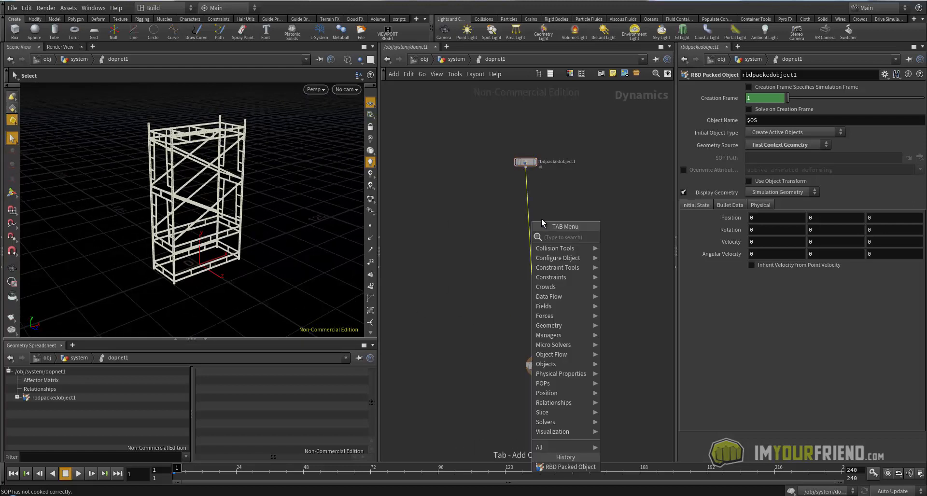
pyautogui.write('grav')
pyautogui.press('Return')
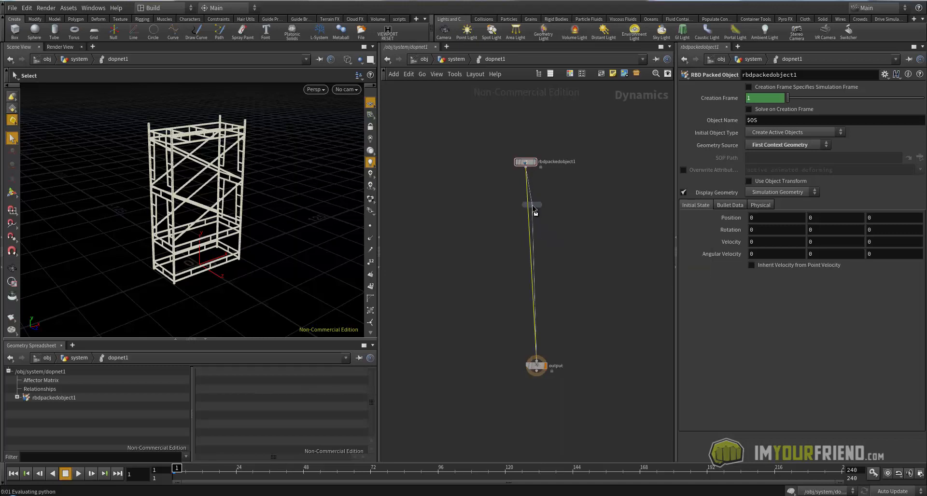
pyautogui.click(526, 206)
pyautogui.moveTo(524, 205); pyautogui.dragTo(529, 201)
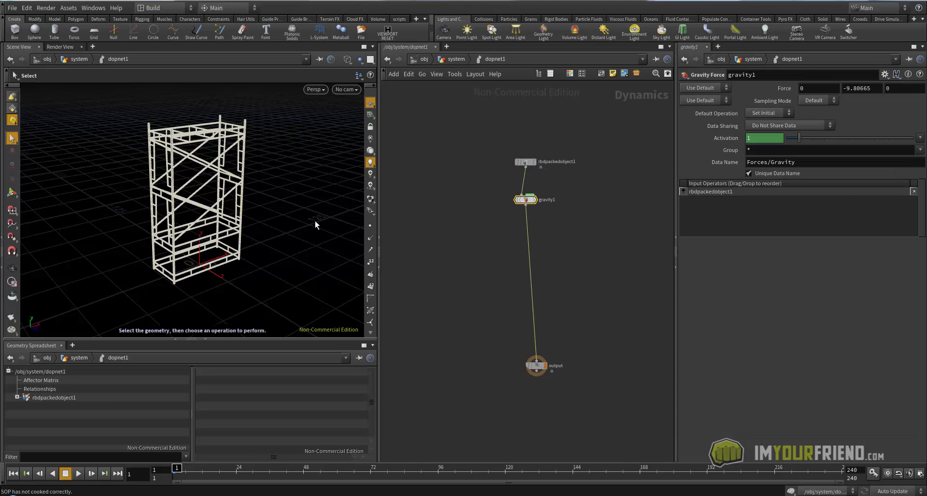
pyautogui.press('Up')
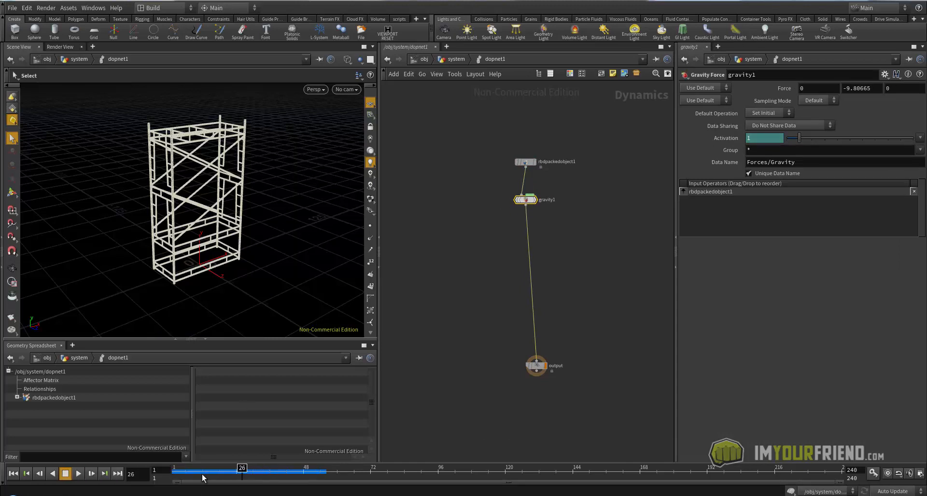
pyautogui.hotkey('ctrl', 'Up')
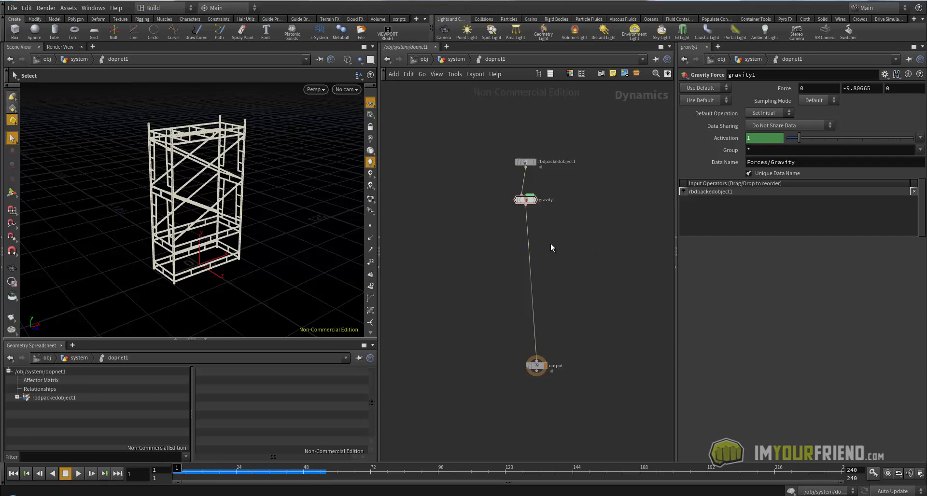
# Insert a Bullet Solver between the gravity node and the output, and play the simulation.
pyautogui.press('Tab')
pyautogui.write('bul')
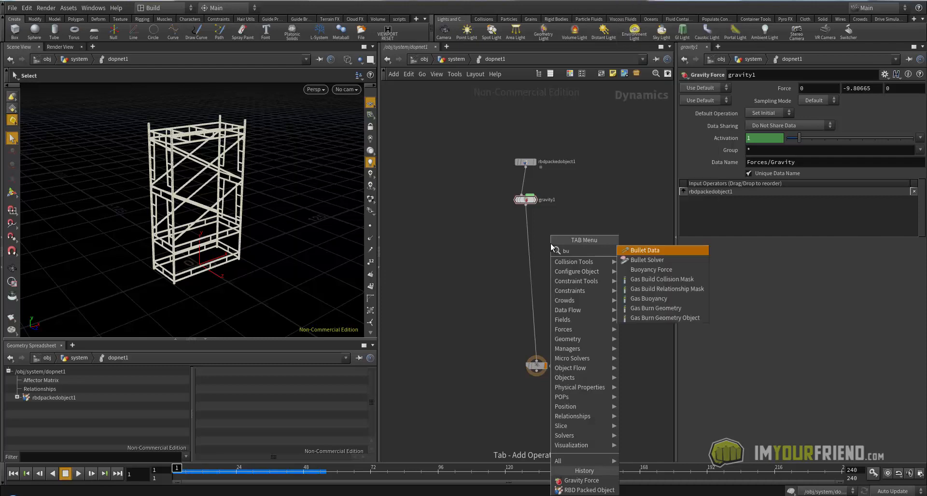
pyautogui.click(632, 261)
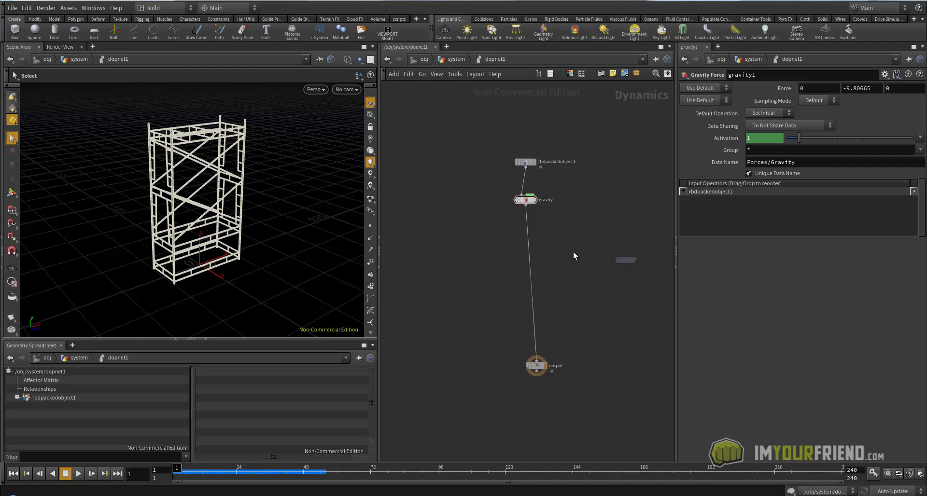
pyautogui.click(531, 243)
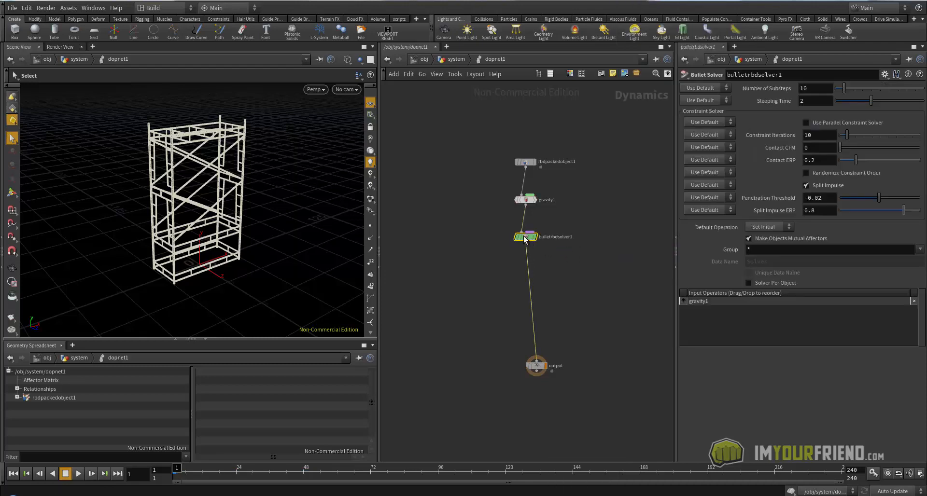
pyautogui.press('Up')
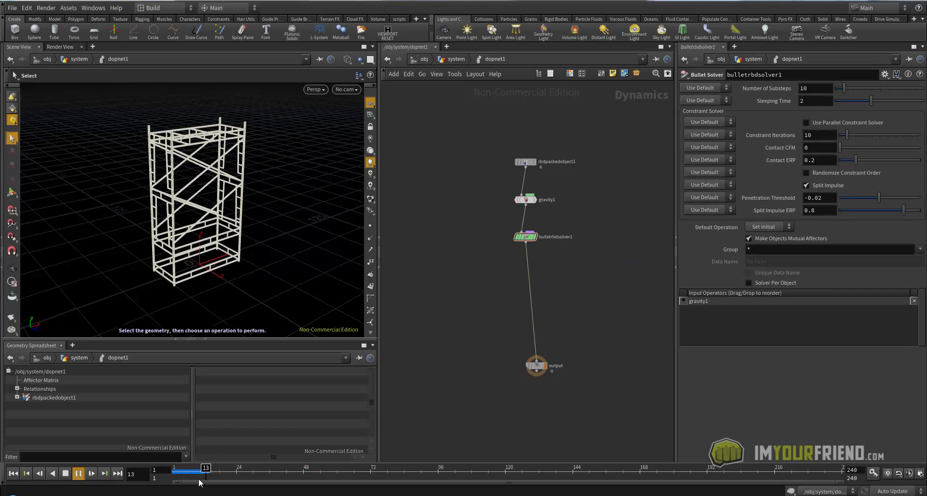
# Stop the playback, return to frame 1 and toggle the viewport's wireframe shading on the scaffold.
pyautogui.click(185, 471)
pyautogui.moveTo(185, 472); pyautogui.dragTo(176, 473)
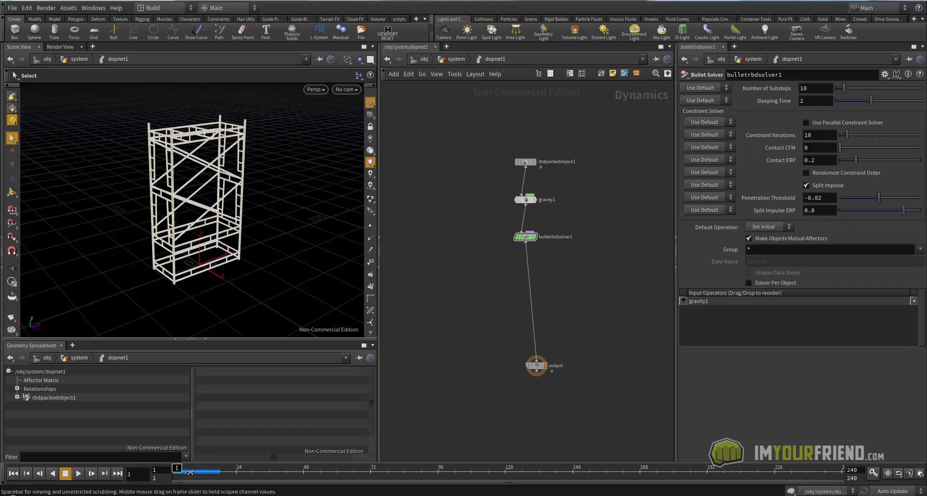
pyautogui.moveTo(251, 205)
pyautogui.keyDown('alt'); pyautogui.mouseDown()
pyautogui.moveTo(229, 206)
pyautogui.moveTo(258, 240)
pyautogui.mouseUp(); pyautogui.keyUp('alt')
pyautogui.hotkey('shift', 'w')
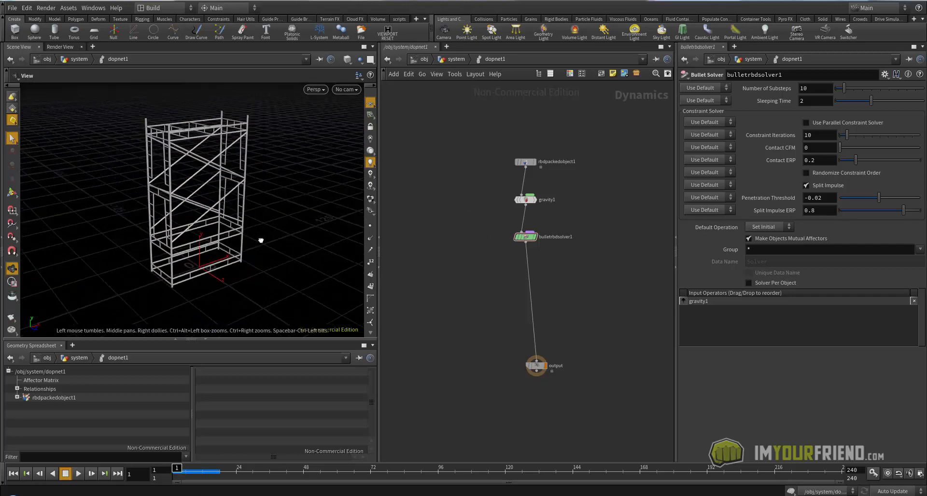
pyautogui.press('Escape')
pyautogui.moveTo(236, 271); pyautogui.dragTo(198, 262)
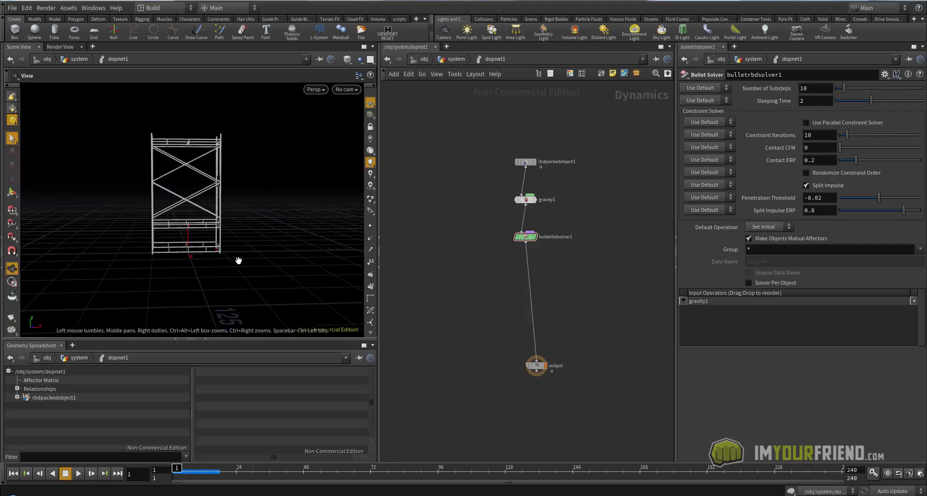
# View the scaffold from the Right view and frame it to examine its height against the grid.
pyautogui.hotkey('space', '2')
pyautogui.hotkey('space', '3')
pyautogui.hotkey('space', '4')
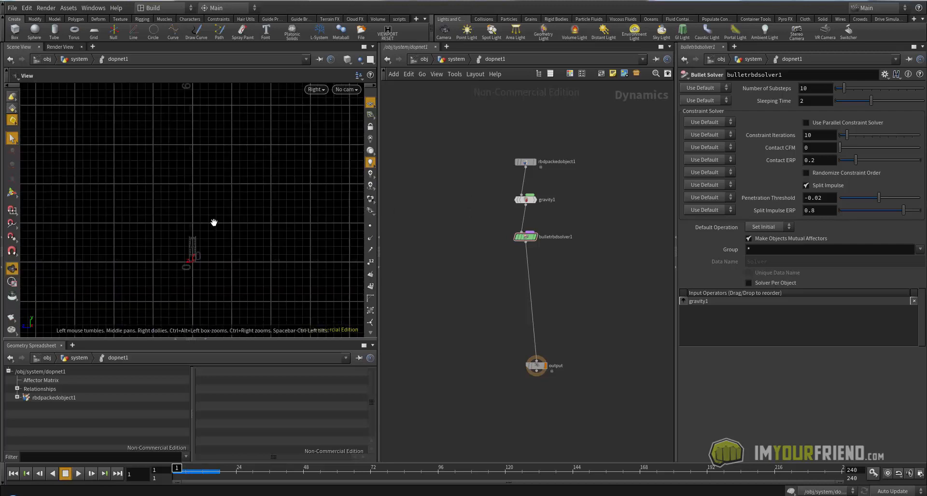
pyautogui.press('h')
pyautogui.press('s')
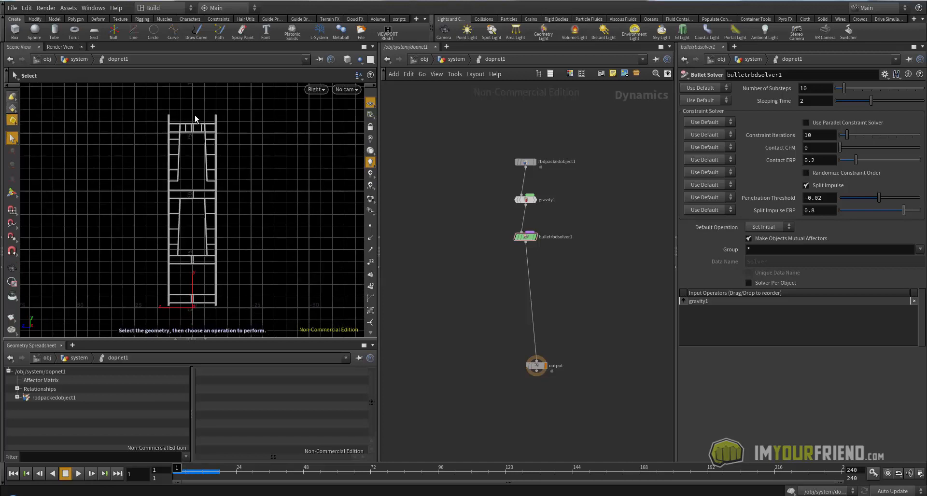
pyautogui.moveTo(244, 115); pyautogui.dragTo(244, 124, button='middle')
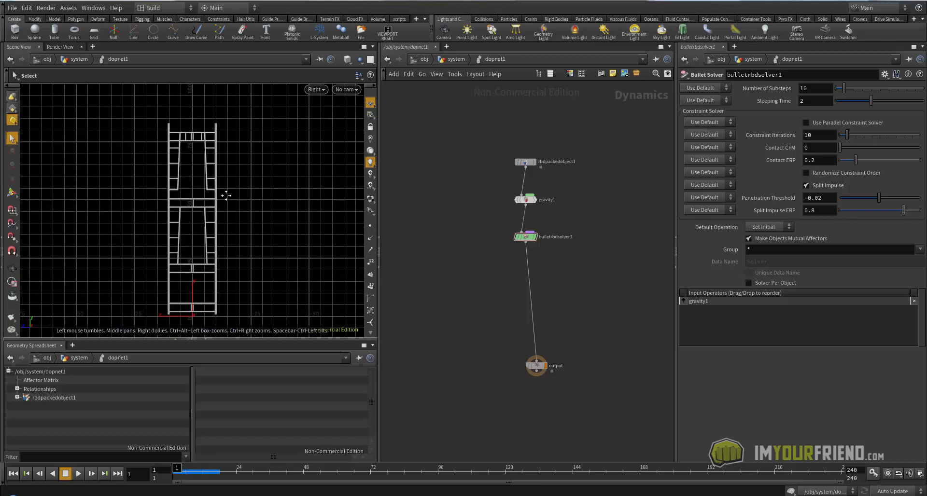
pyautogui.moveTo(224, 192); pyautogui.dragTo(228, 186, button='middle')
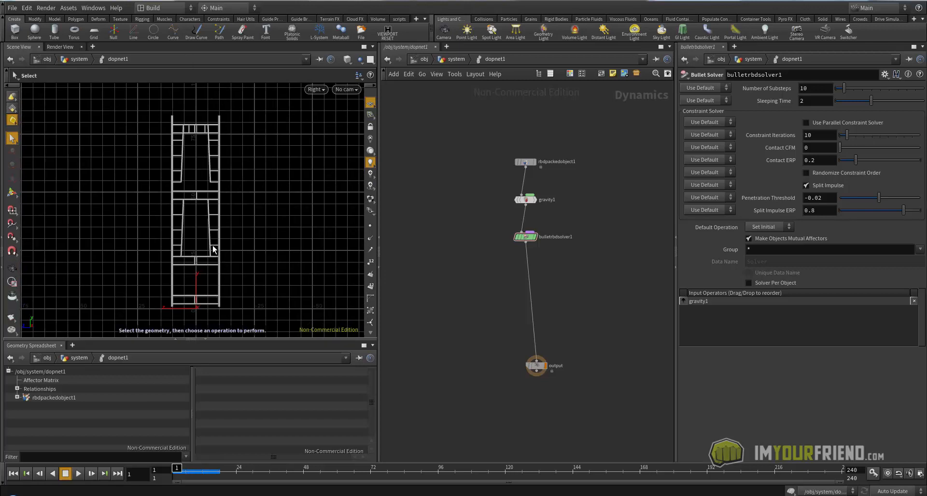
# Open Calculator to work out 85 times 3, divided by 10 and by 6, and return to Houdini's perspective view.
pyautogui.press('XF86Calculator')
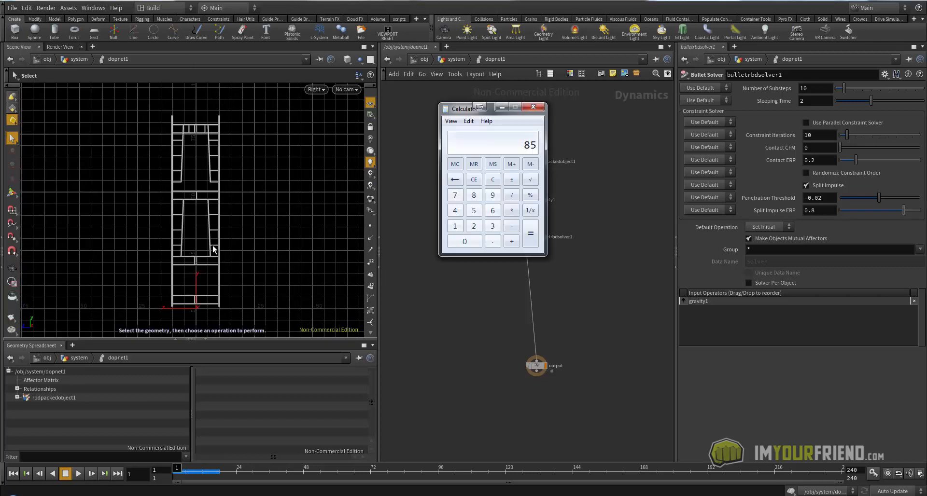
pyautogui.write('3')
pyautogui.press('Return')
pyautogui.moveTo(463, 111); pyautogui.dragTo(410, 94)
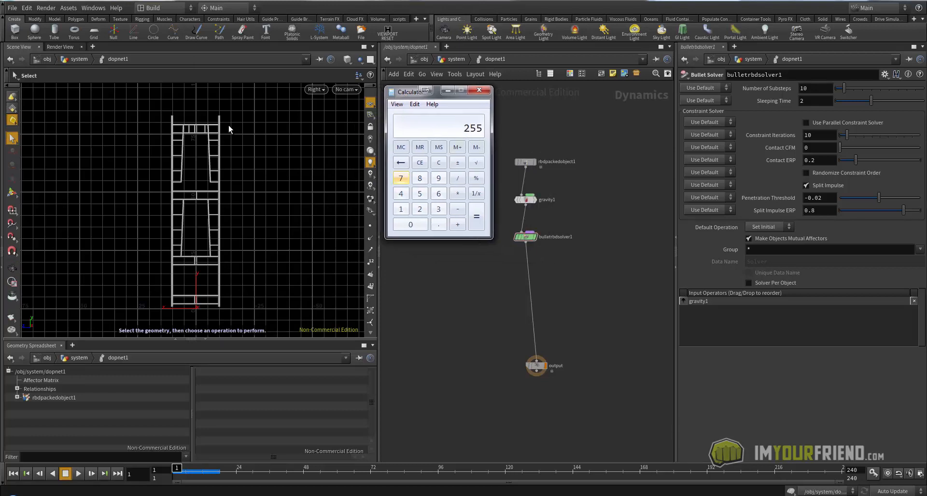
pyautogui.moveTo(405, 98); pyautogui.dragTo(412, 98)
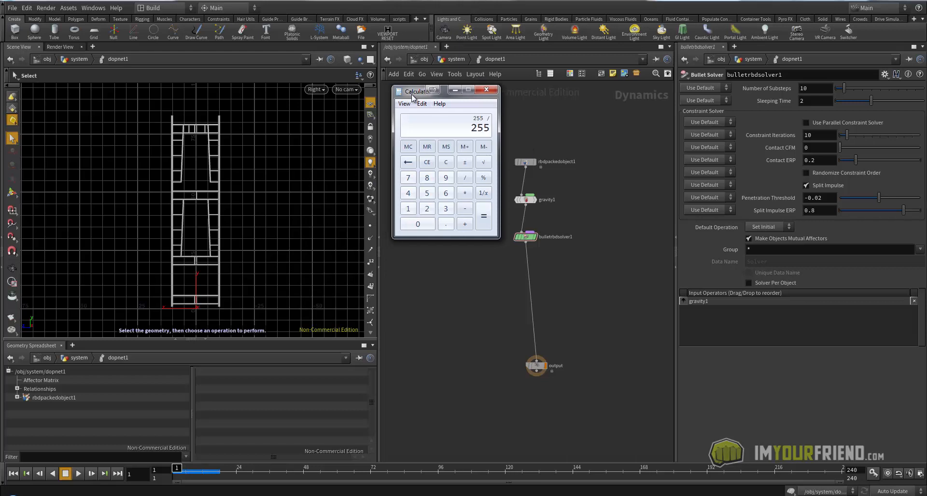
pyautogui.write('10')
pyautogui.press('Return')
pyautogui.moveTo(412, 94); pyautogui.dragTo(427, 93)
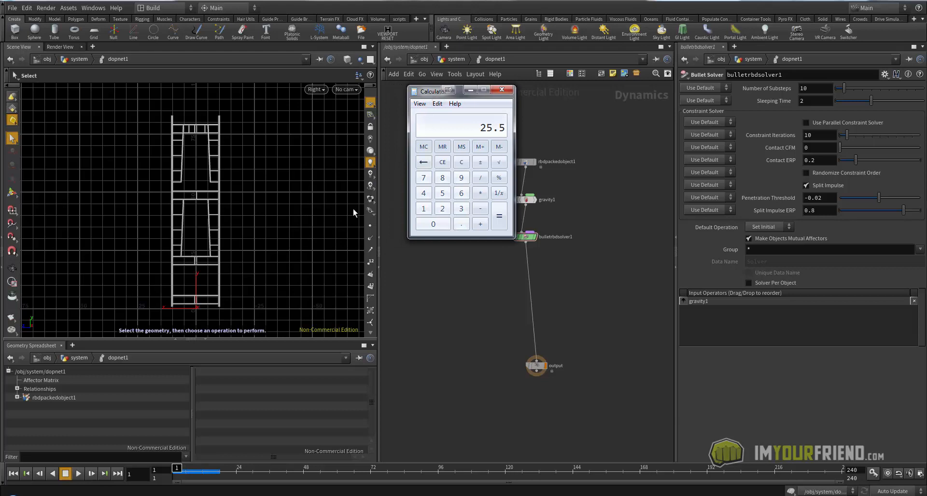
pyautogui.write('/6')
pyautogui.press('Return')
pyautogui.click(256, 251)
pyautogui.hotkey('space', '1')
pyautogui.moveTo(257, 251); pyautogui.dragTo(252, 209)
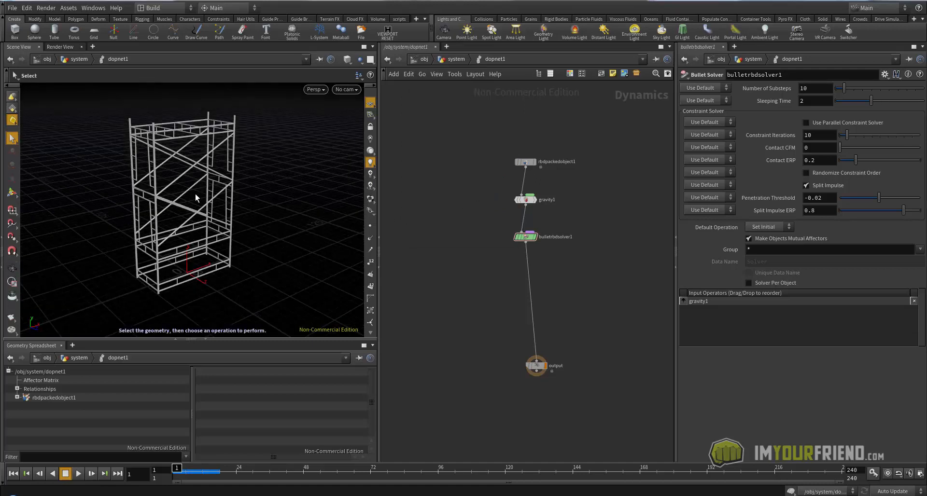
# Multiply the Gravity Force's Y value by 10, setting it to -98.0665.
pyautogui.moveTo(380, 199); pyautogui.dragTo(385, 205, button='middle')
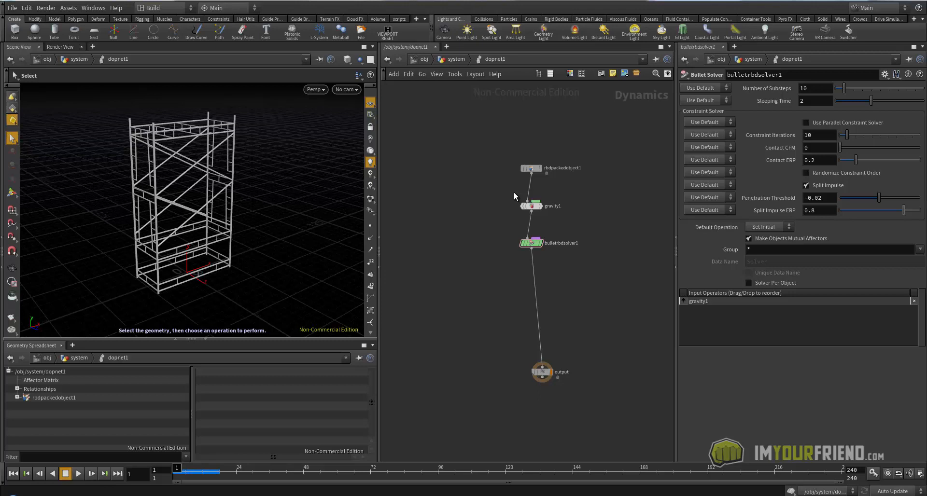
pyautogui.moveTo(499, 210); pyautogui.dragTo(566, 191)
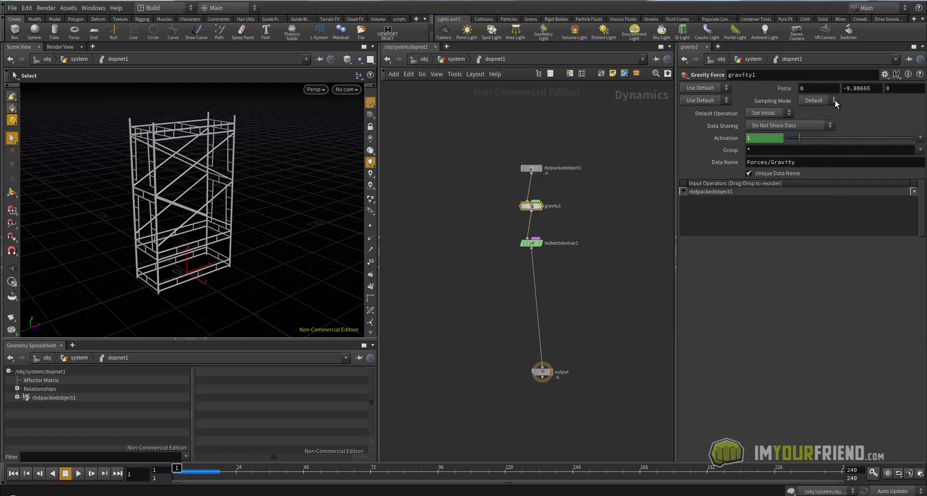
pyautogui.click(872, 88)
pyautogui.click(874, 89)
pyautogui.write('* 10')
pyautogui.press('Return')
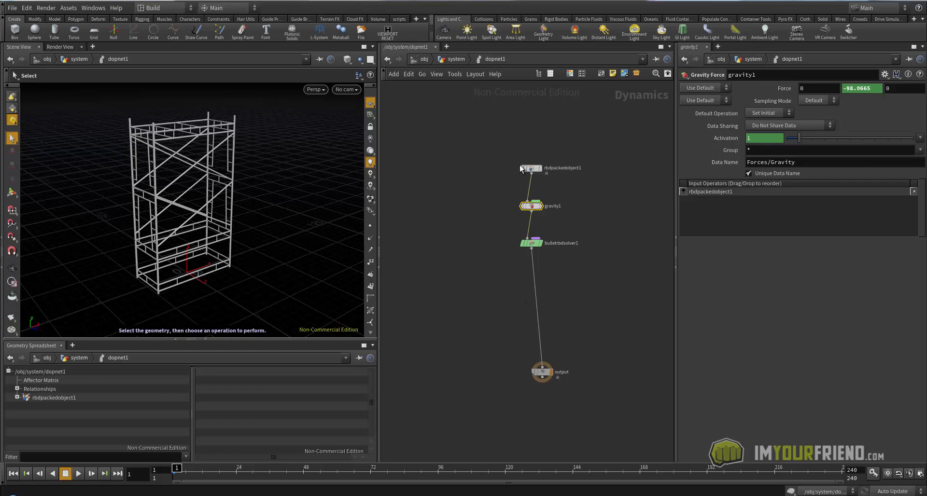
# Play the simulation with the stronger gravity and return to frame 1.
pyautogui.press('Escape')
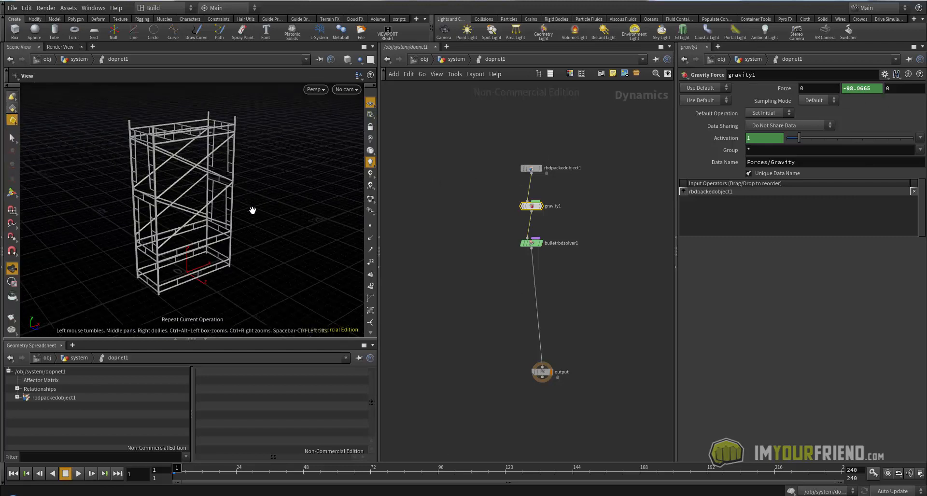
pyautogui.moveTo(252, 209); pyautogui.dragTo(258, 213)
pyautogui.press('Up')
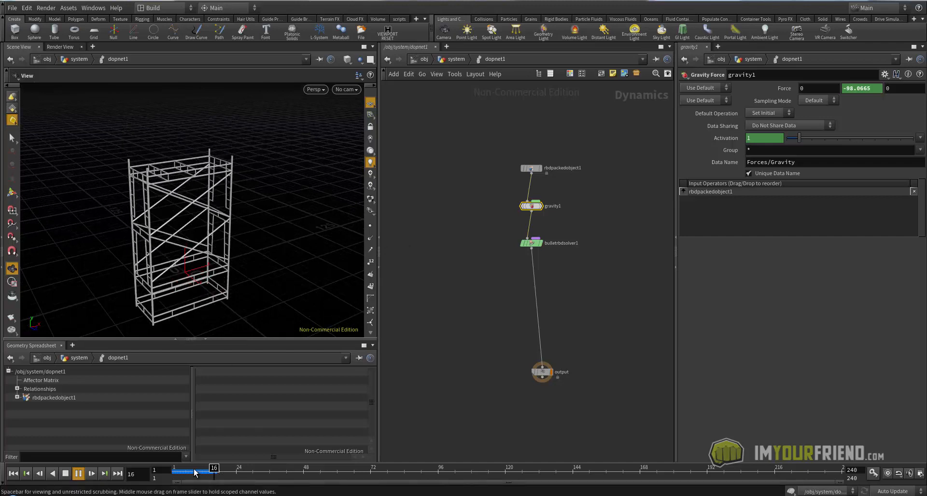
pyautogui.hotkey('ctrl', 'Up')
# Add a Ground Plane node beside the RBD node chain in the DOP network.
pyautogui.press('Tab')
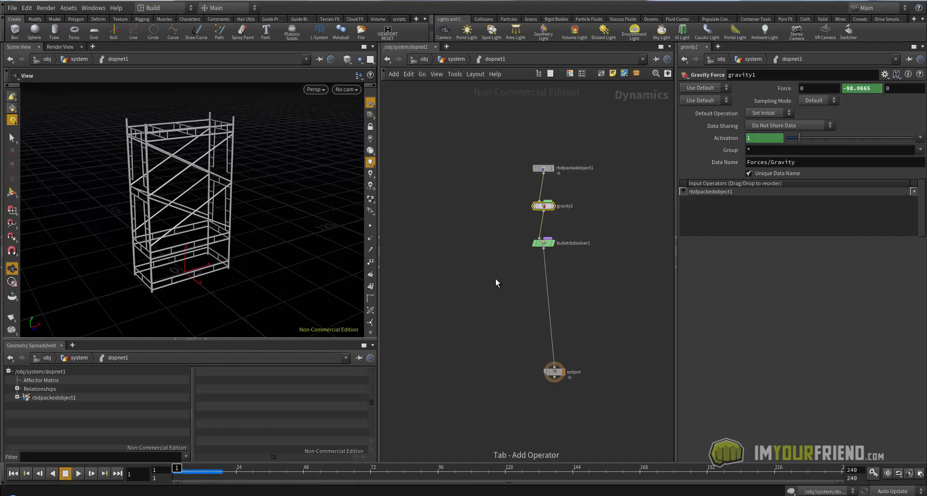
pyautogui.write('grou')
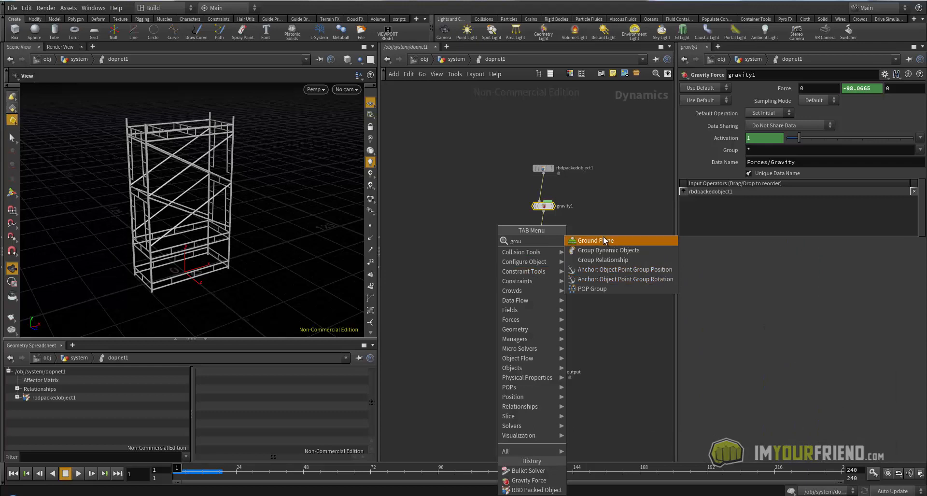
pyautogui.click(604, 240)
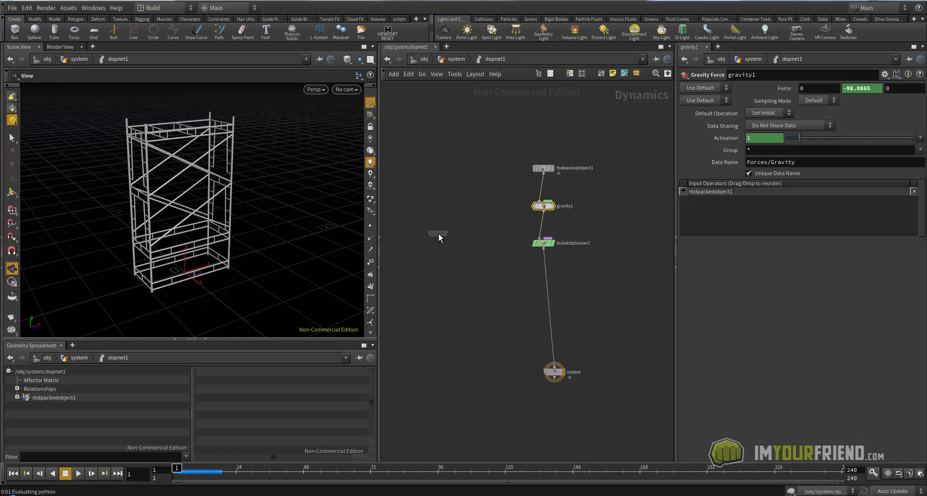
pyautogui.click(438, 233)
# Add a Merge node, wire the ground plane into it, and insert it between the Bullet solver and the output.
pyautogui.press('Tab')
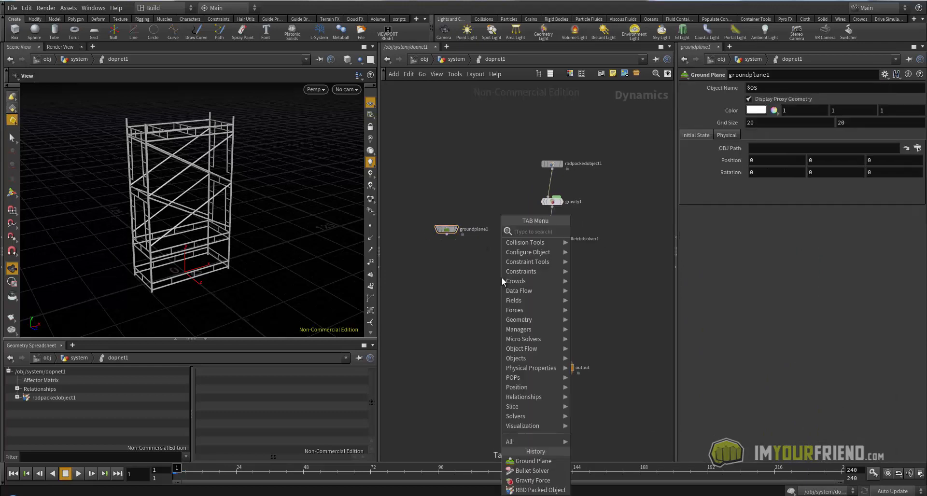
pyautogui.write('mer')
pyautogui.press('Return')
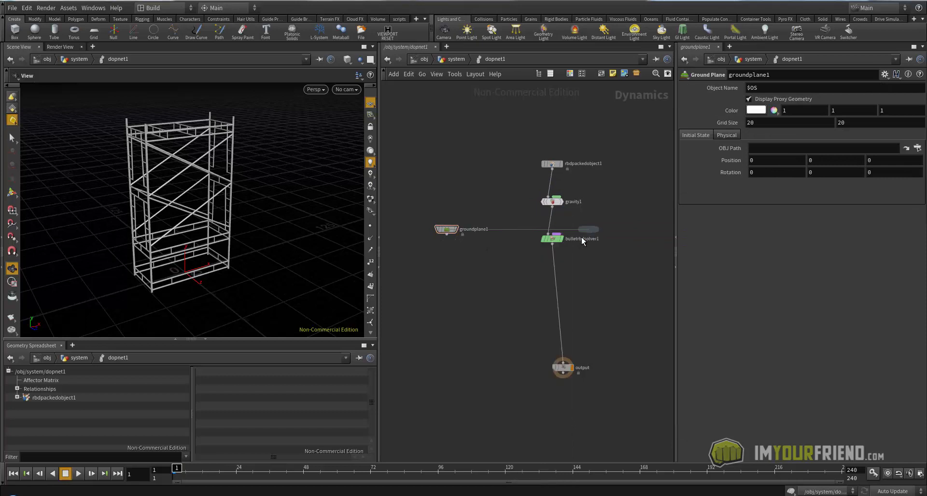
pyautogui.click(524, 317)
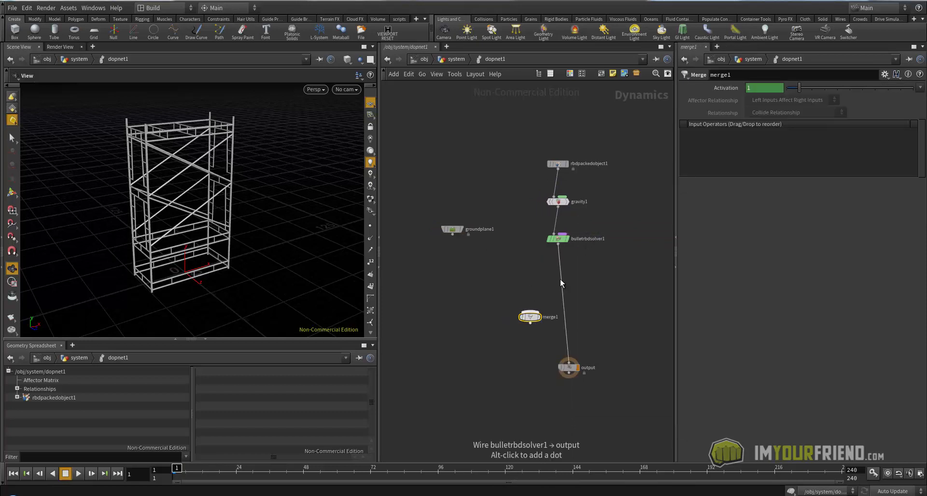
pyautogui.moveTo(452, 235); pyautogui.dragTo(531, 311)
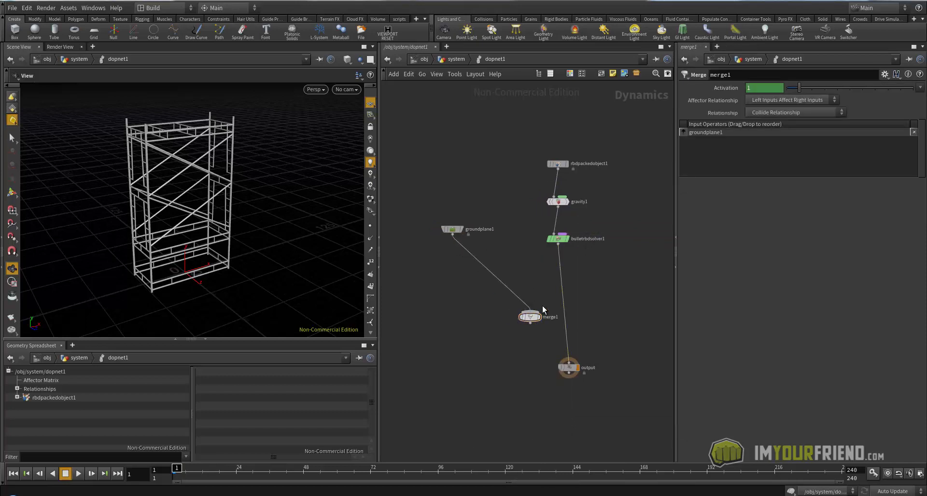
pyautogui.moveTo(560, 279); pyautogui.dragTo(528, 320)
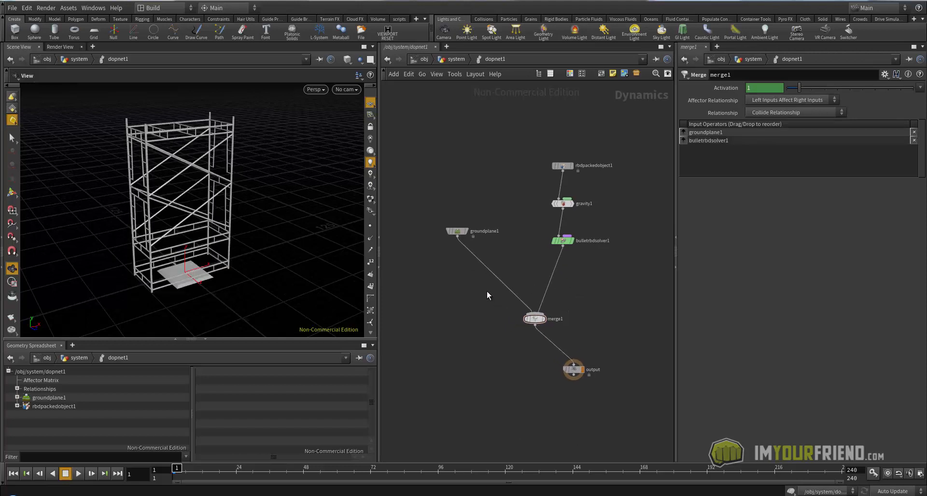
pyautogui.press('Tab')
pyautogui.write('stat')
pyautogui.moveTo(516, 243)
pyautogui.click(573, 222)
pyautogui.click(511, 221)
pyautogui.press('Delete')
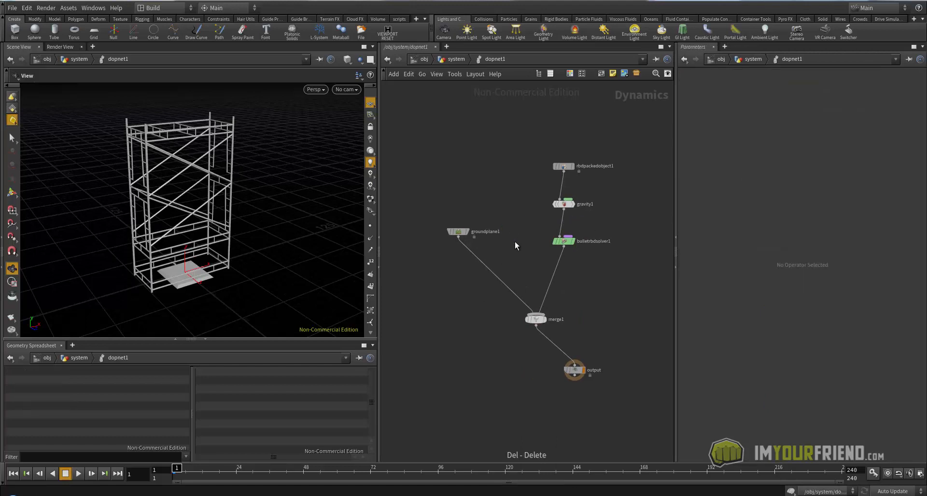
# Insert a Static Solver node between the ground plane and the merge.
pyautogui.press('Tab')
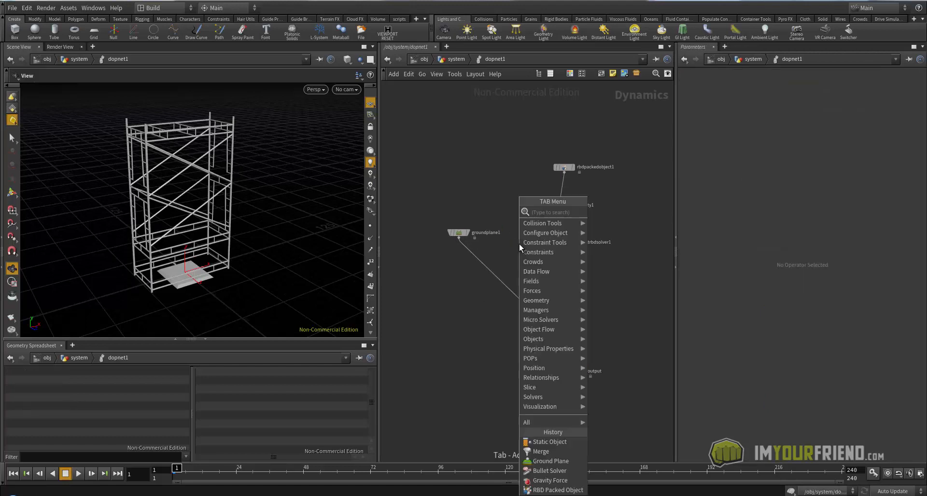
pyautogui.moveTo(520, 242)
pyautogui.write('stat')
pyautogui.click(611, 221)
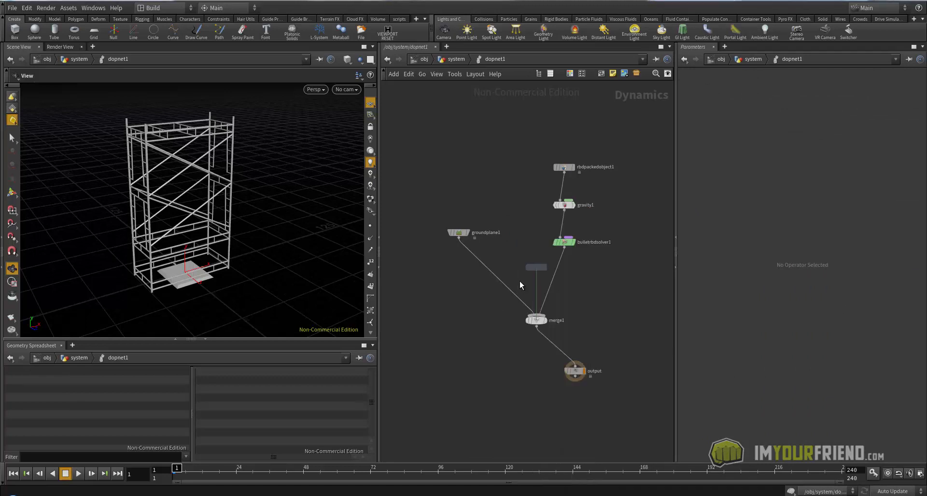
pyautogui.click(490, 276)
pyautogui.moveTo(487, 275); pyautogui.dragTo(457, 264)
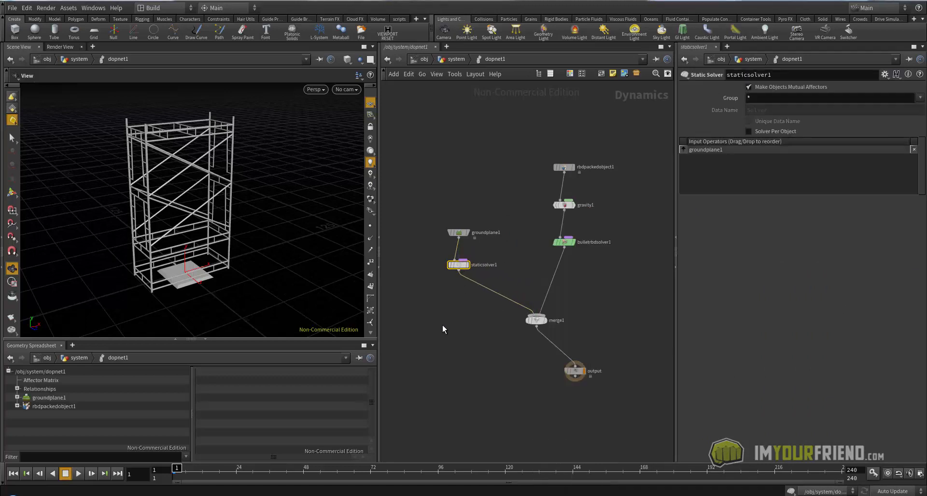
# Tidy the network layout by centring the Merge node between both branches and aligning the output beneath it.
pyautogui.moveTo(554, 313); pyautogui.dragTo(558, 313, button='middle')
pyautogui.moveTo(541, 321); pyautogui.dragTo(523, 322)
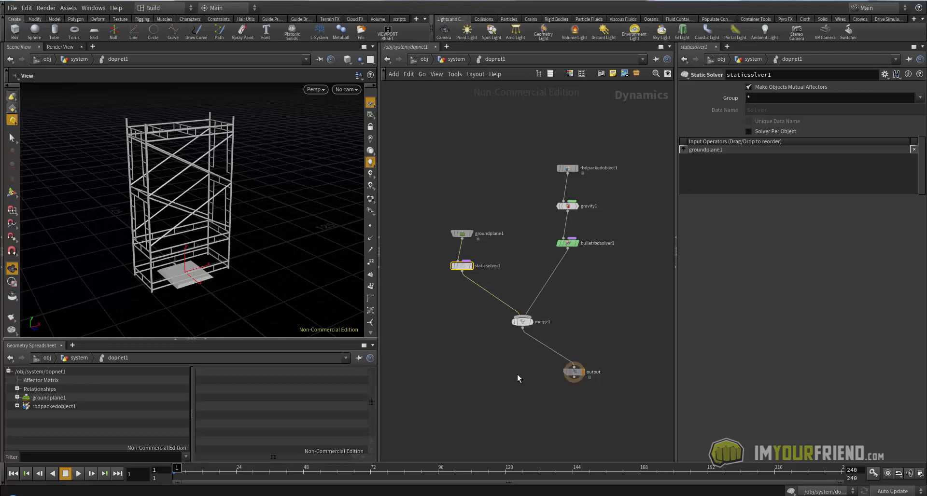
pyautogui.moveTo(583, 379); pyautogui.dragTo(527, 380)
pyautogui.moveTo(493, 191); pyautogui.dragTo(479, 185, button='middle')
# Play the simulation to watch the bars collide with the ground plane, and return to frame 1.
pyautogui.moveTo(204, 250)
pyautogui.mouseDown()
pyautogui.moveTo(214, 250)
pyautogui.moveTo(201, 257)
pyautogui.mouseUp()
pyautogui.press('Up')
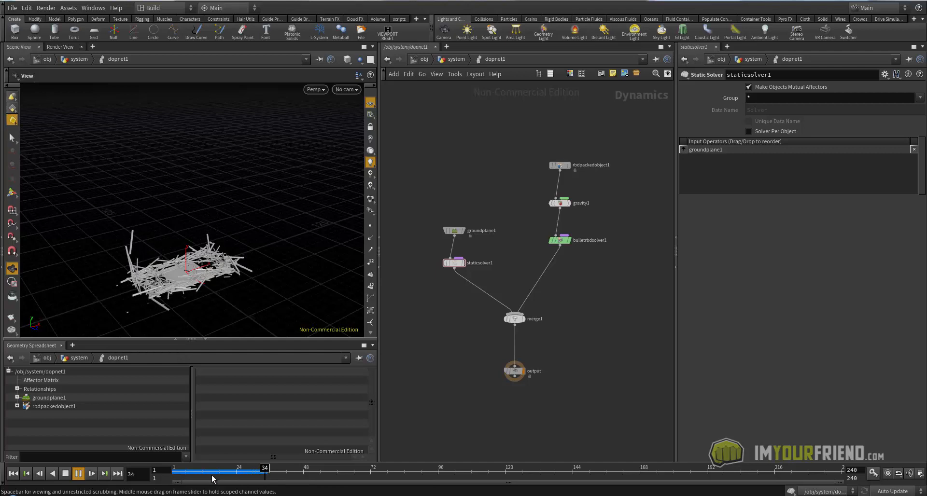
pyautogui.moveTo(197, 473); pyautogui.dragTo(173, 473)
pyautogui.press('Up')
pyautogui.moveTo(184, 276); pyautogui.dragTo(188, 272)
pyautogui.moveTo(188, 271); pyautogui.dragTo(198, 258, button='middle')
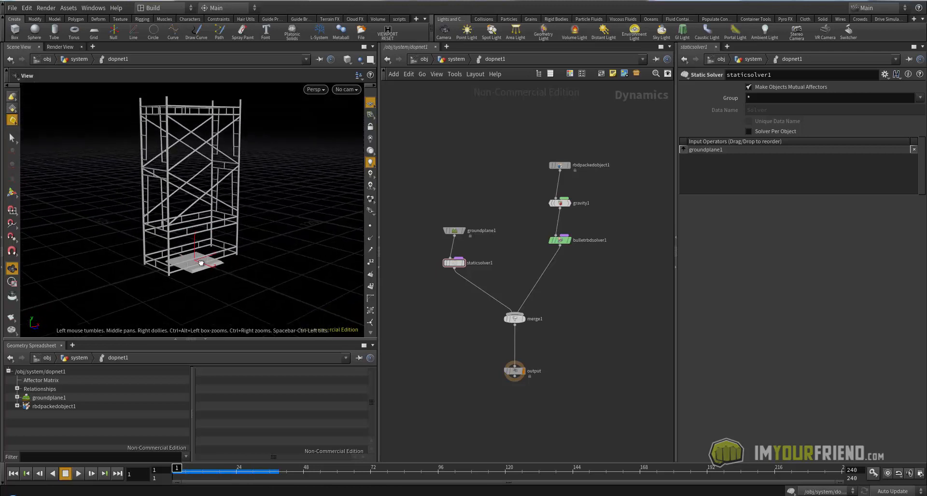
pyautogui.moveTo(198, 258); pyautogui.dragTo(213, 271)
# Turn off Display Proxy Geometry on the Ground Plane node.
pyautogui.moveTo(398, 201); pyautogui.dragTo(464, 239)
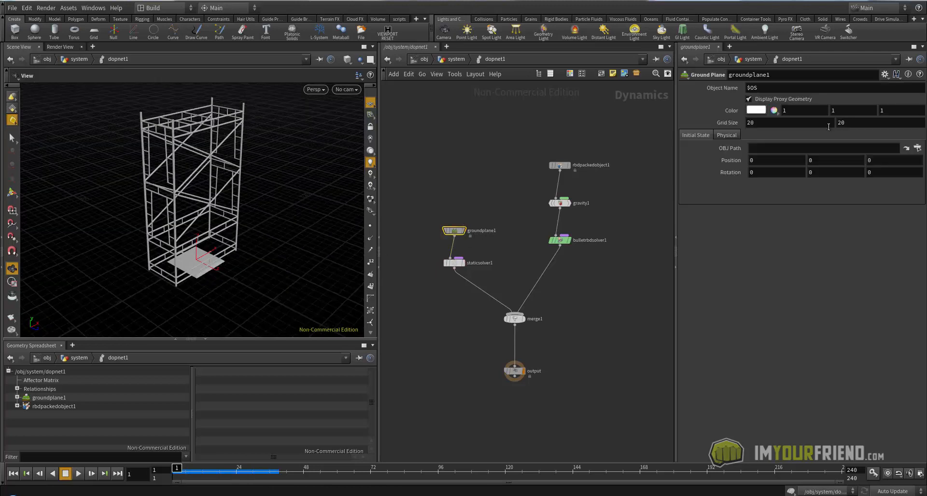
pyautogui.click(749, 99)
pyautogui.moveTo(202, 271)
pyautogui.mouseDown()
pyautogui.moveTo(167, 263)
pyautogui.moveTo(186, 270)
pyautogui.mouseUp()
pyautogui.click(757, 99)
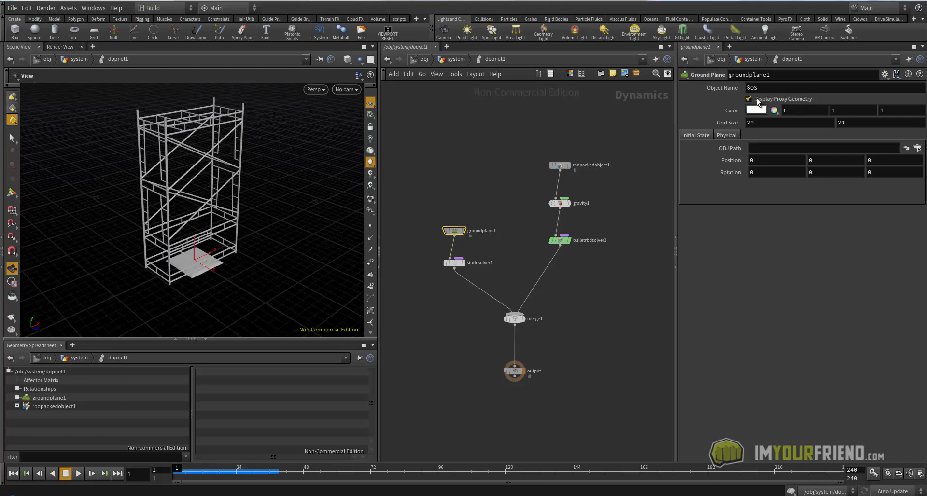
pyautogui.click(757, 100)
# Save the scene and play the collapse simulation with the ground plane's proxy hidden.
pyautogui.moveTo(220, 212); pyautogui.dragTo(267, 245)
pyautogui.hotkey('ctrl', 's')
pyautogui.press('Up')
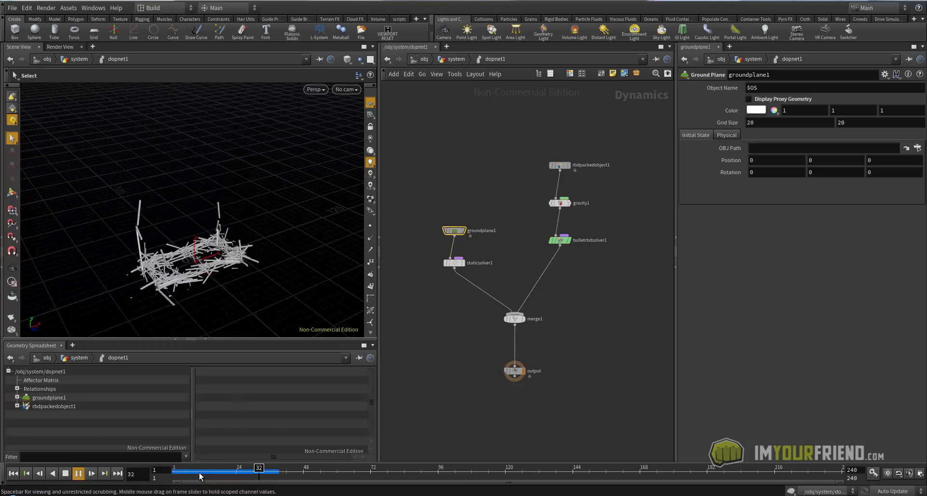
# Return the simulation to frame 1 and save the scene.
pyautogui.hotkey('ctrl', 'Up')
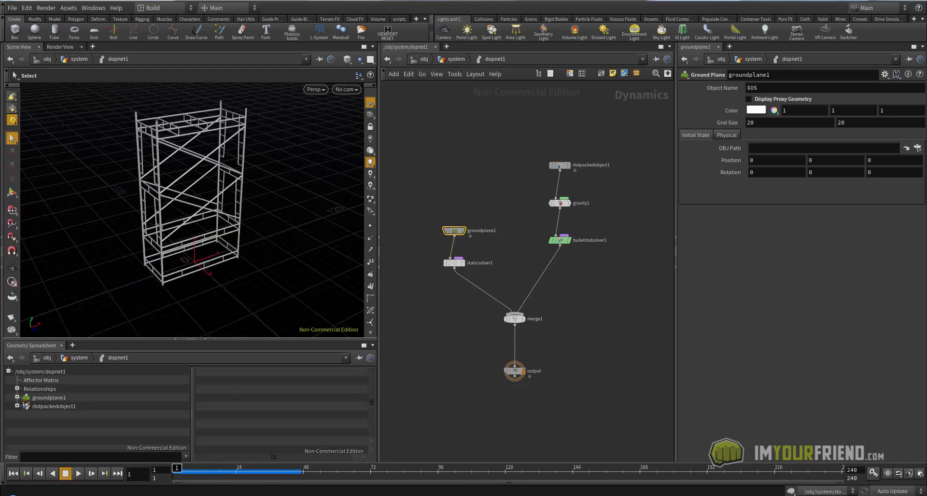
pyautogui.hotkey('ctrl', 's')
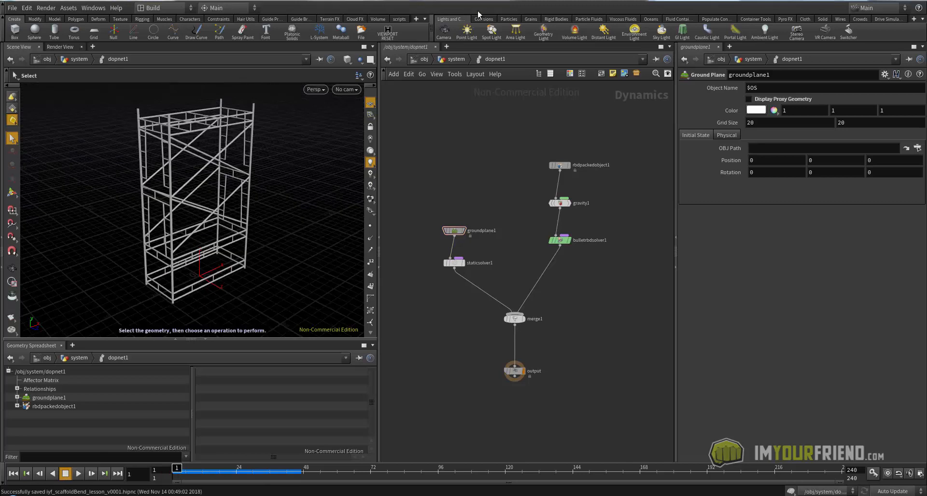
# Go up to the system network, play the collapse simulation from there, and return to frame 1.
pyautogui.click(456, 59)
pyautogui.press('Up')
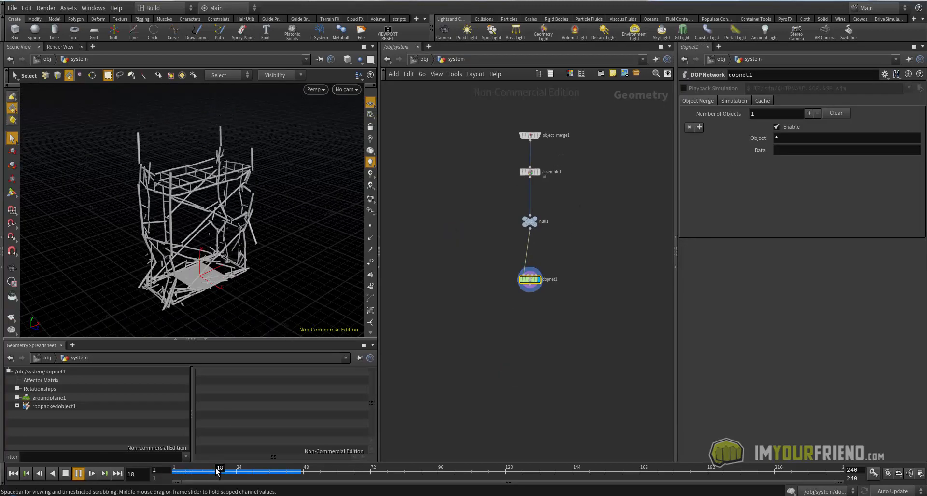
pyautogui.moveTo(220, 475); pyautogui.dragTo(177, 470)
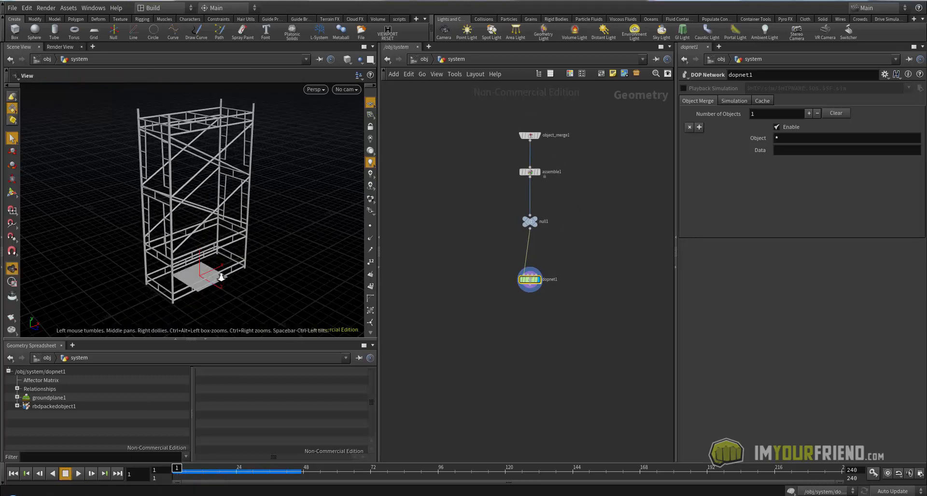
pyautogui.scroll(-2, 194, 282)
pyautogui.press('Up')
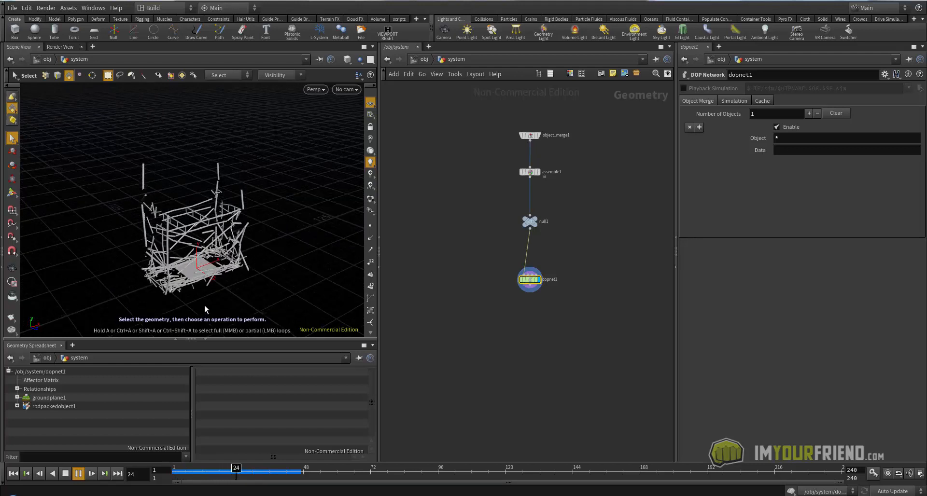
pyautogui.click(217, 474)
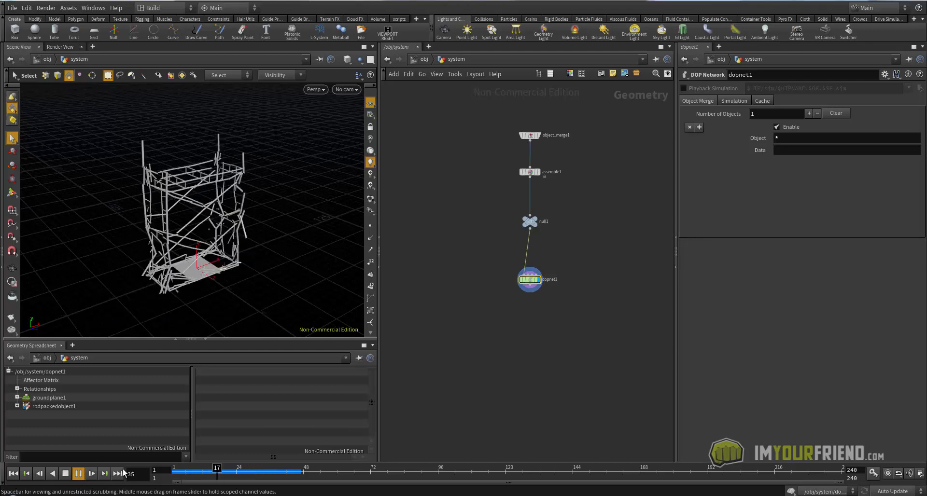
pyautogui.hotkey('ctrl', 'Up')
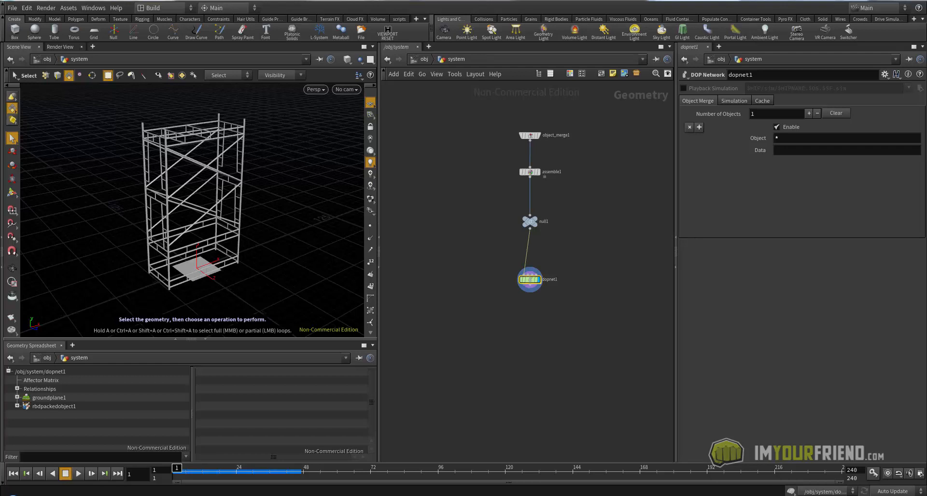
# Move the DOP Network node well below the Null to make room for more nodes.
pyautogui.moveTo(557, 252); pyautogui.dragTo(538, 218, button='middle')
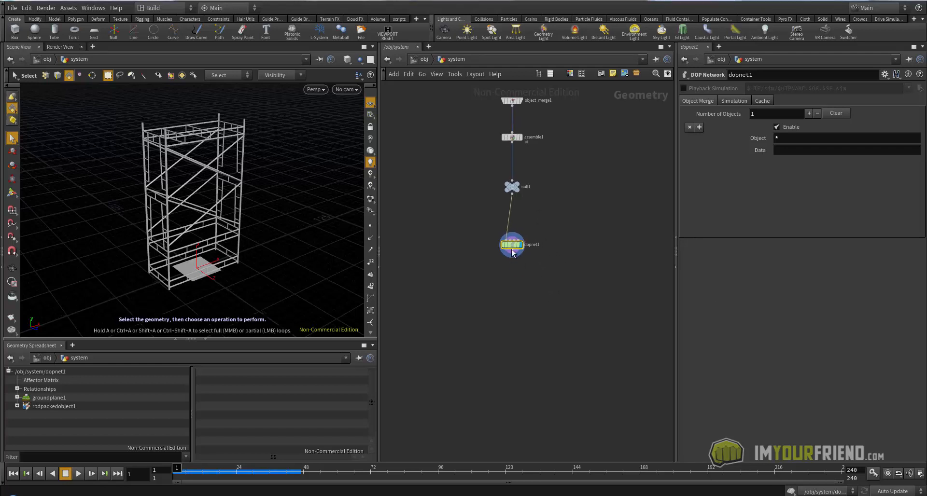
pyautogui.moveTo(510, 244); pyautogui.dragTo(511, 385)
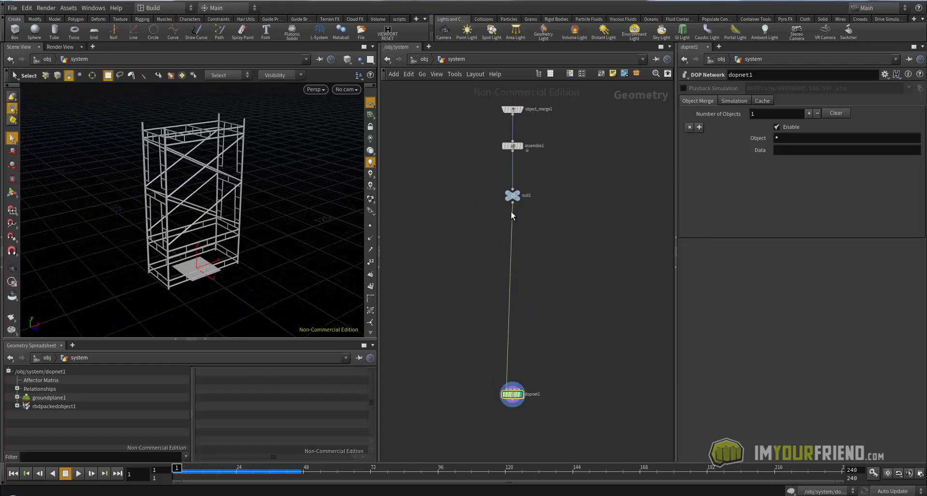
pyautogui.moveTo(518, 215); pyautogui.dragTo(511, 206, button='middle')
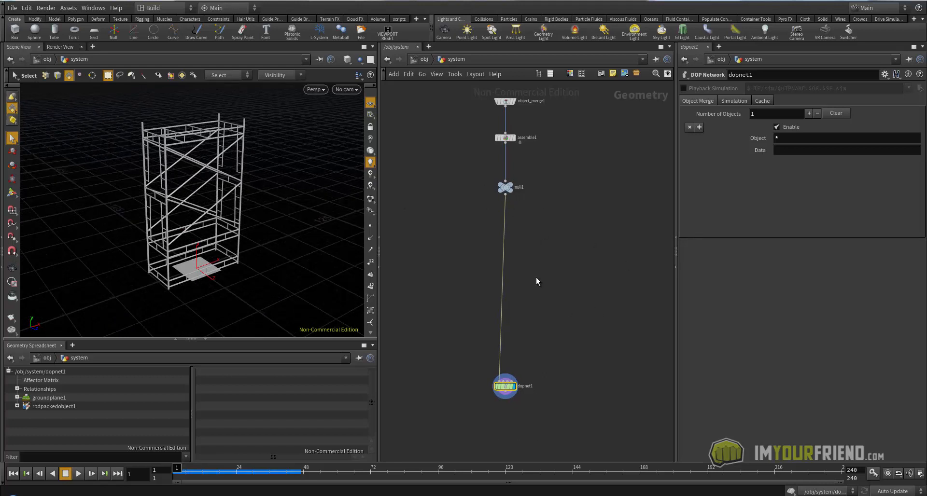
pyautogui.moveTo(601, 264); pyautogui.dragTo(527, 271, button='middle')
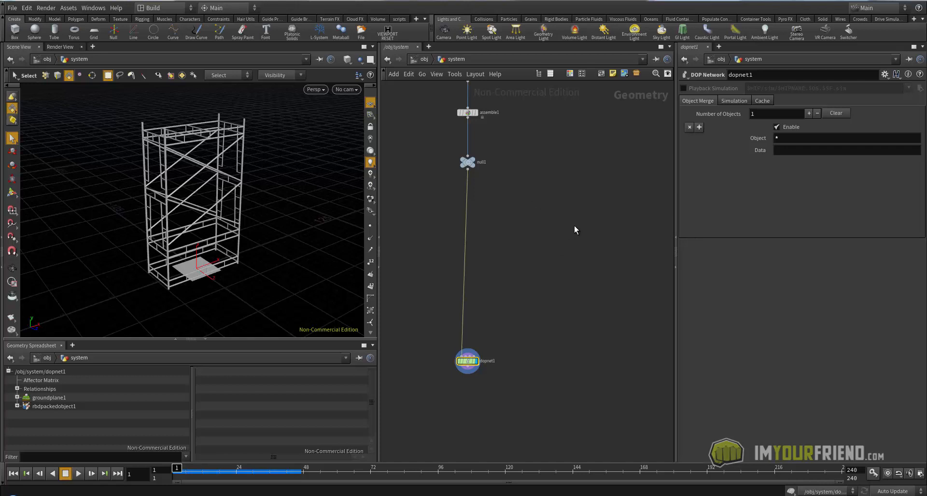
# Add an Unpack node beside the Null in the system network.
pyautogui.press('Tab')
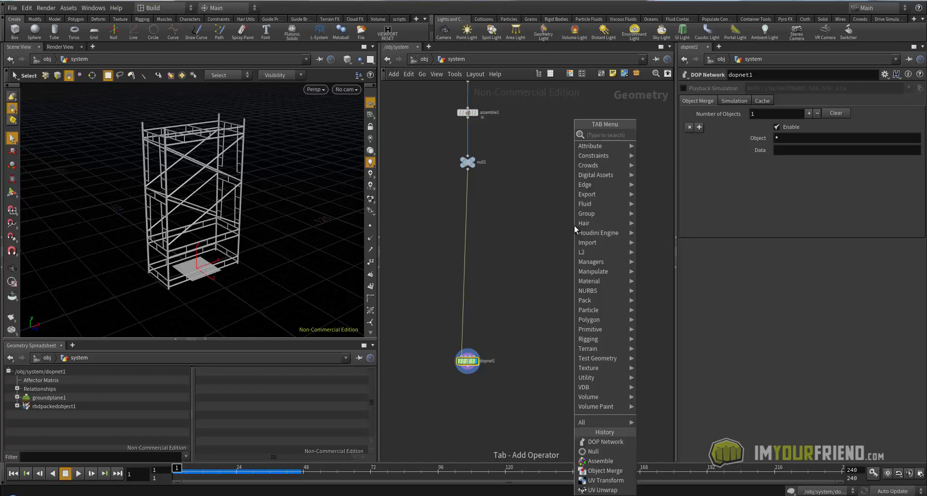
pyautogui.write('un')
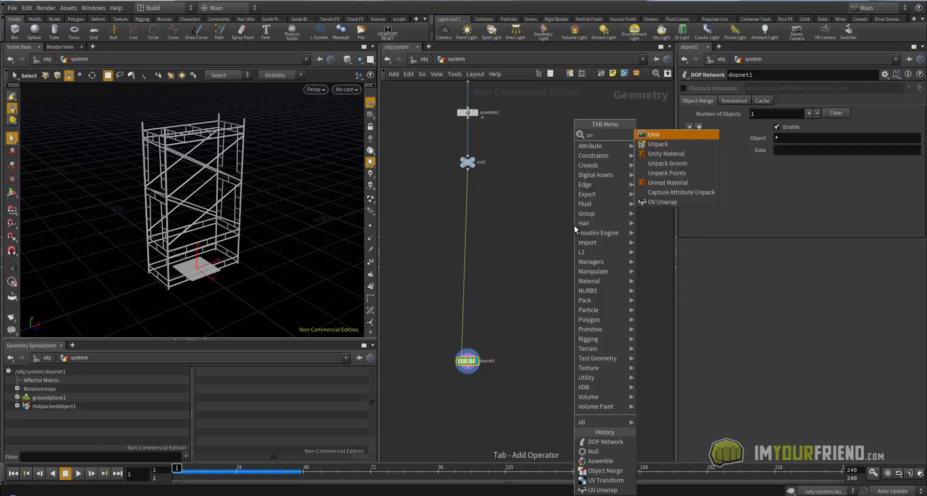
pyautogui.write('p')
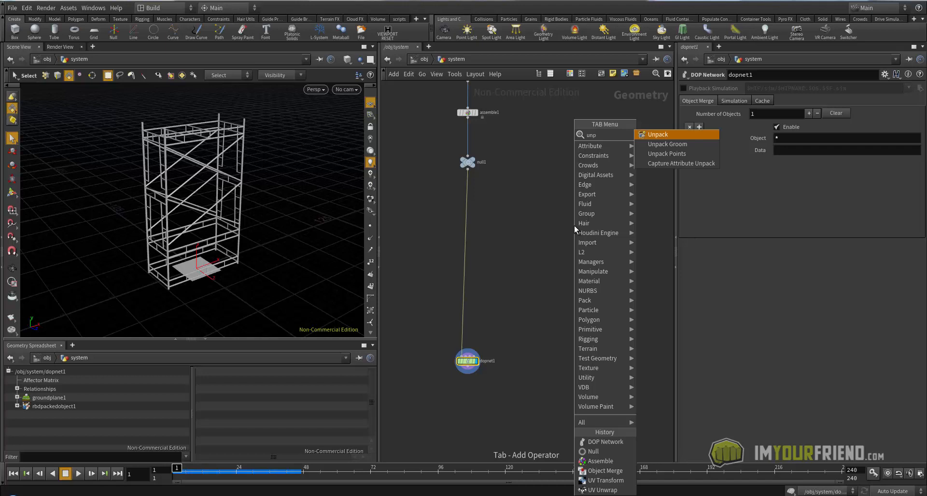
pyautogui.click(675, 136)
pyautogui.click(530, 209)
# Add a Connect Adjacent Pieces node just below the Unpack node.
pyautogui.press('Tab')
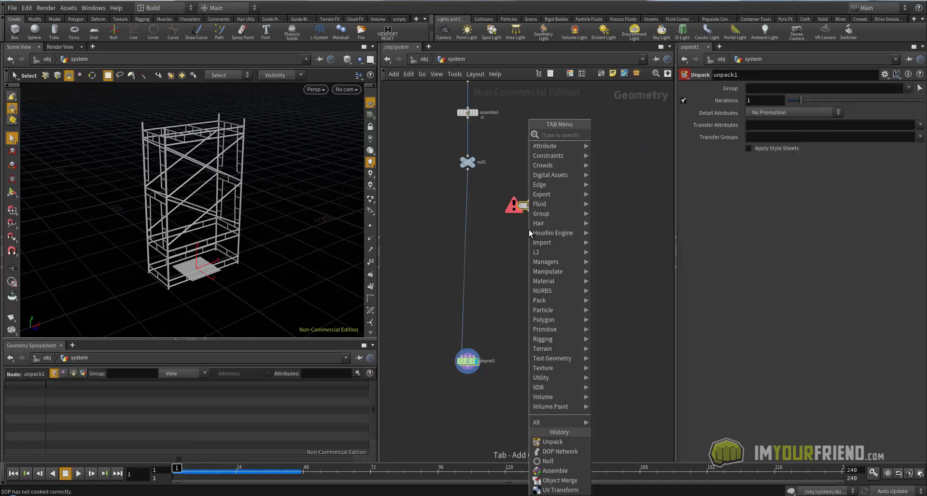
pyautogui.write('conn')
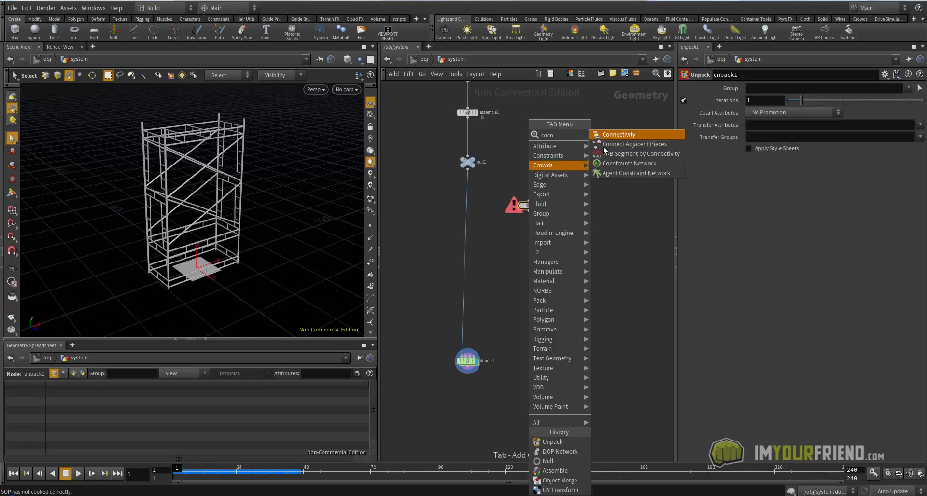
pyautogui.click(615, 145)
pyautogui.click(527, 244)
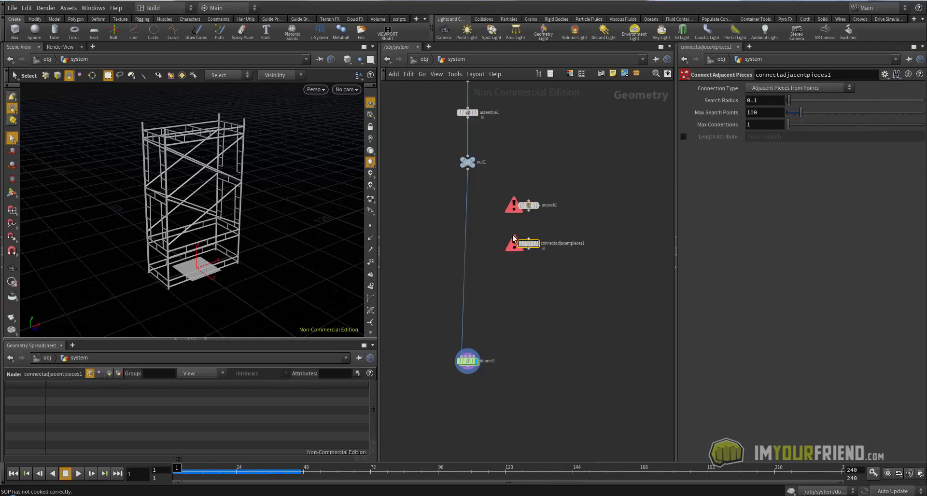
# Shift the Unpack and Connect Adjacent Pieces nodes farther from the main chain and display the Connect Adjacent Pieces output.
pyautogui.moveTo(513, 212); pyautogui.dragTo(517, 211, button='middle')
pyautogui.moveTo(512, 197); pyautogui.dragTo(564, 246)
pyautogui.click(540, 205)
pyautogui.moveTo(547, 204); pyautogui.dragTo(567, 207)
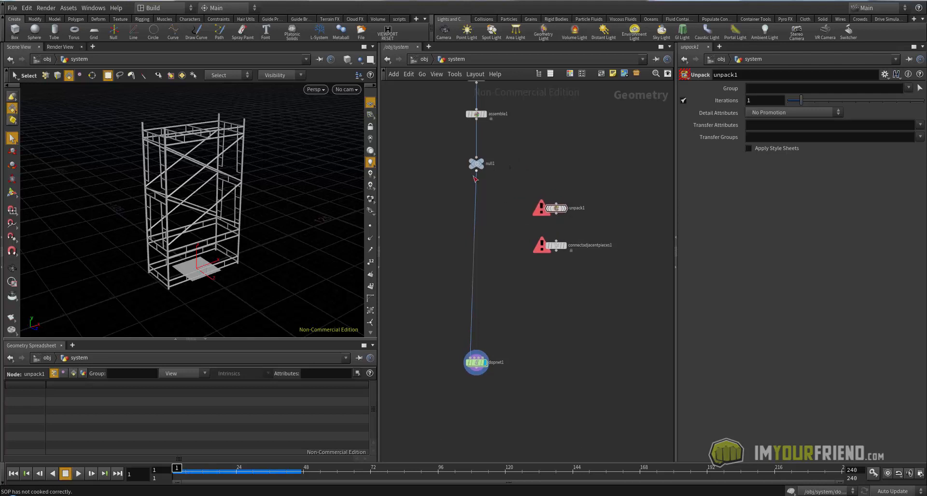
pyautogui.click(565, 246)
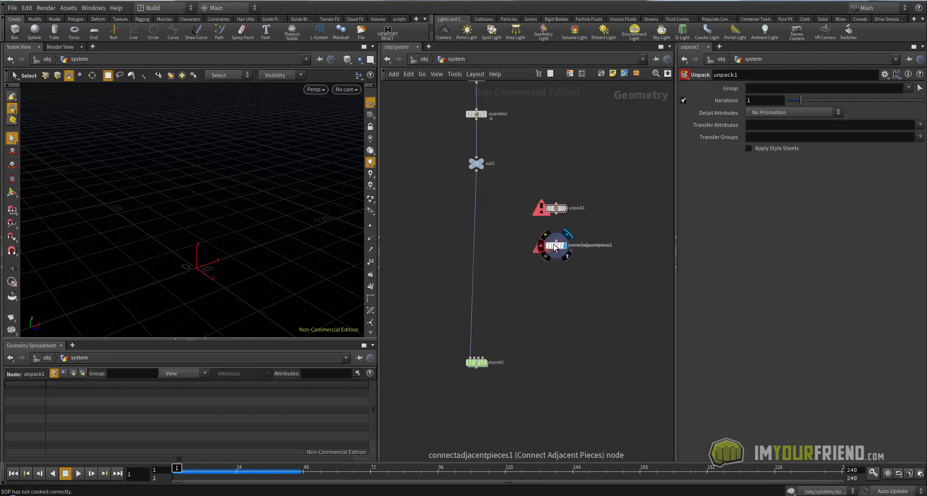
pyautogui.click(555, 246)
# Examine the Assemble node's primitive path attribute in an enlarged geometry spreadsheet with the path column widened.
pyautogui.moveTo(498, 144); pyautogui.dragTo(504, 196, button='middle')
pyautogui.click(482, 167)
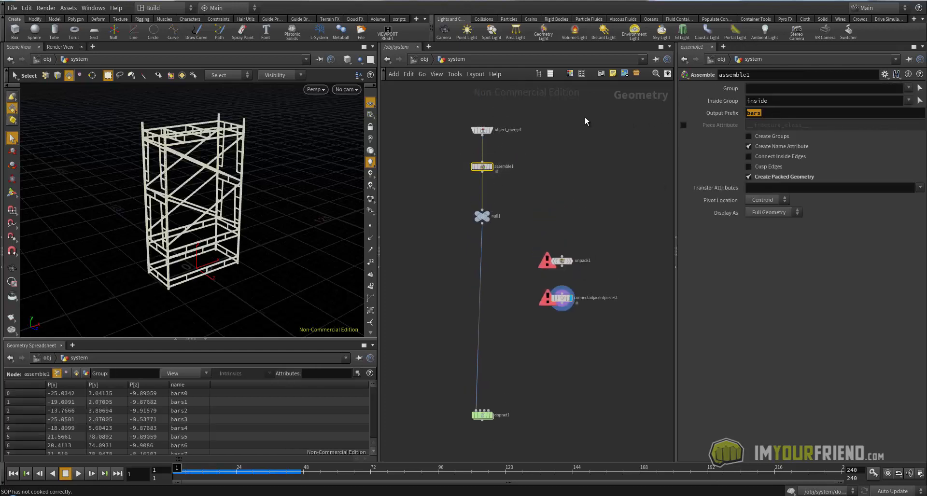
pyautogui.moveTo(158, 292); pyautogui.dragTo(158, 284)
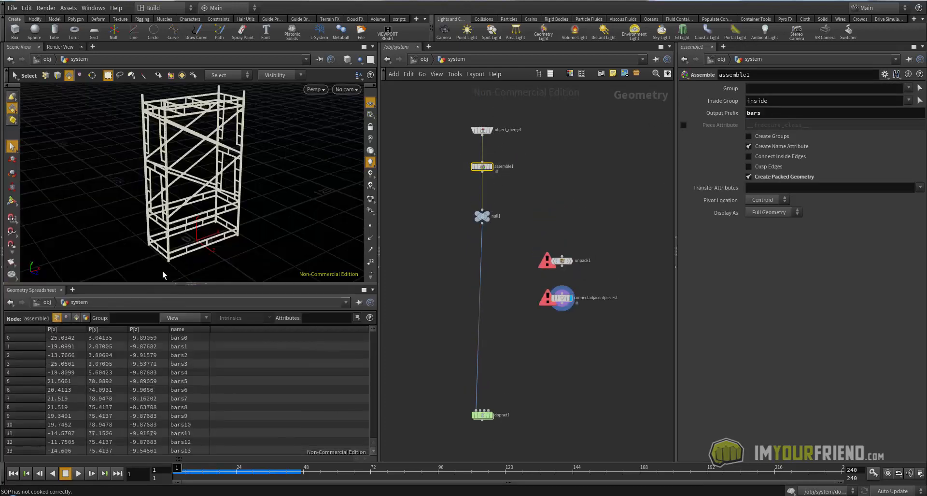
pyautogui.scroll(-1, 162, 262)
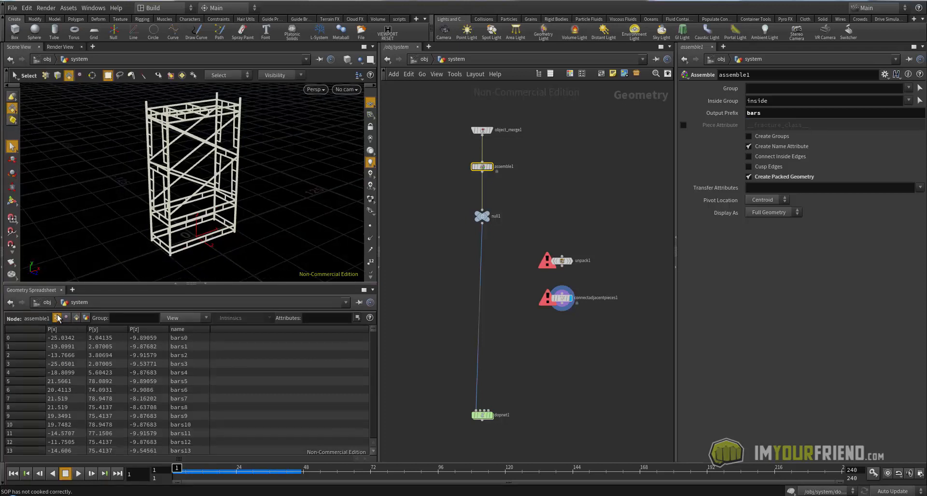
pyautogui.click(76, 317)
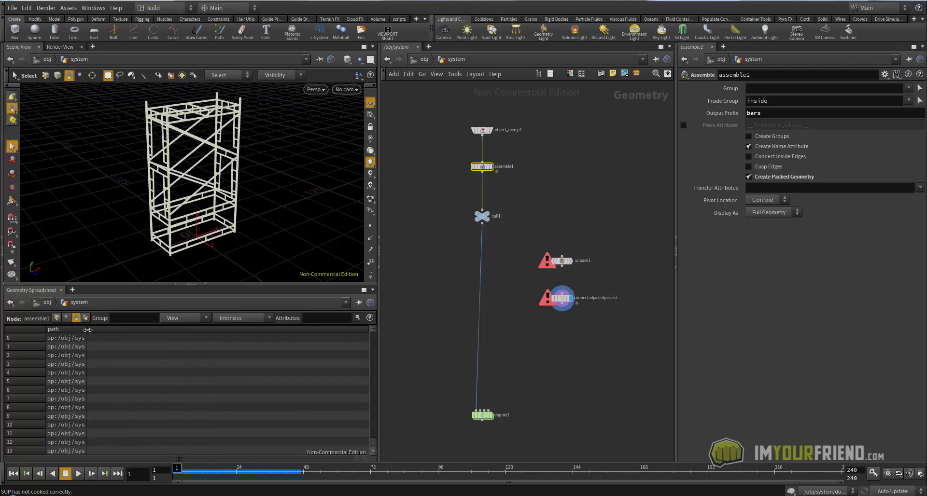
pyautogui.moveTo(87, 330); pyautogui.dragTo(186, 330)
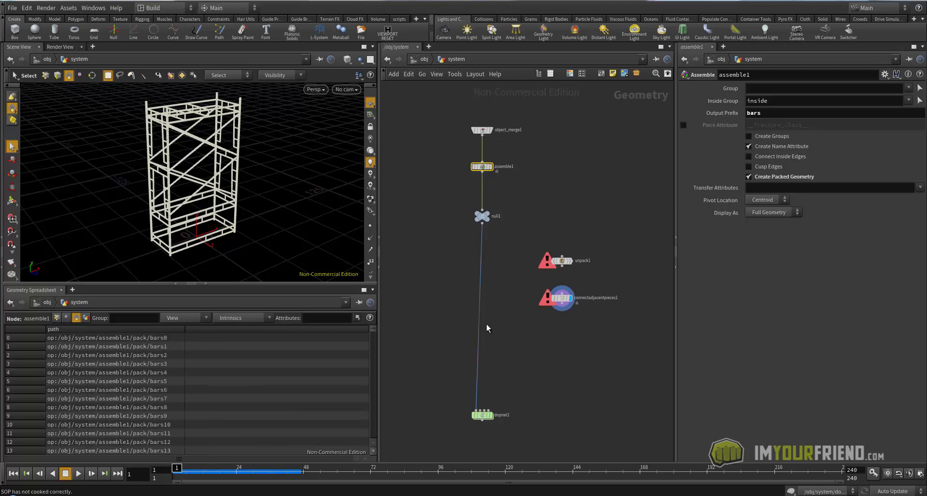
# Display the Assemble node's output and examine the point positions and bar names in the geometry spreadsheet.
pyautogui.click(490, 131)
pyautogui.click(481, 169)
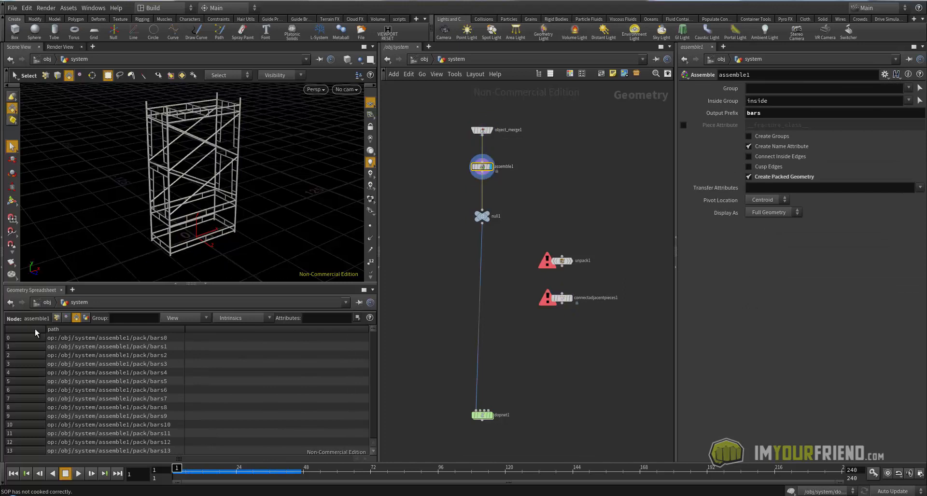
pyautogui.click(56, 318)
pyautogui.moveTo(117, 331); pyautogui.dragTo(100, 331)
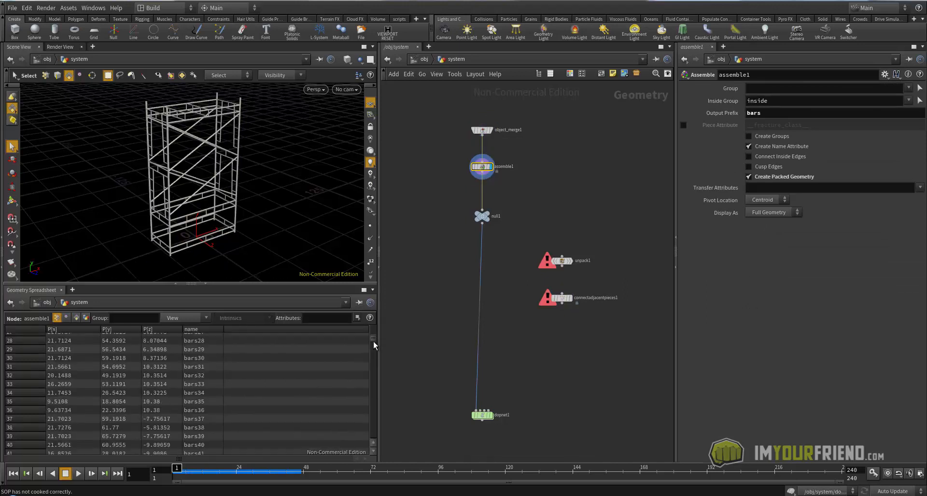
# Wire the Null directly into Connect Adjacent Pieces, display its output, and check its node information.
pyautogui.click(482, 223)
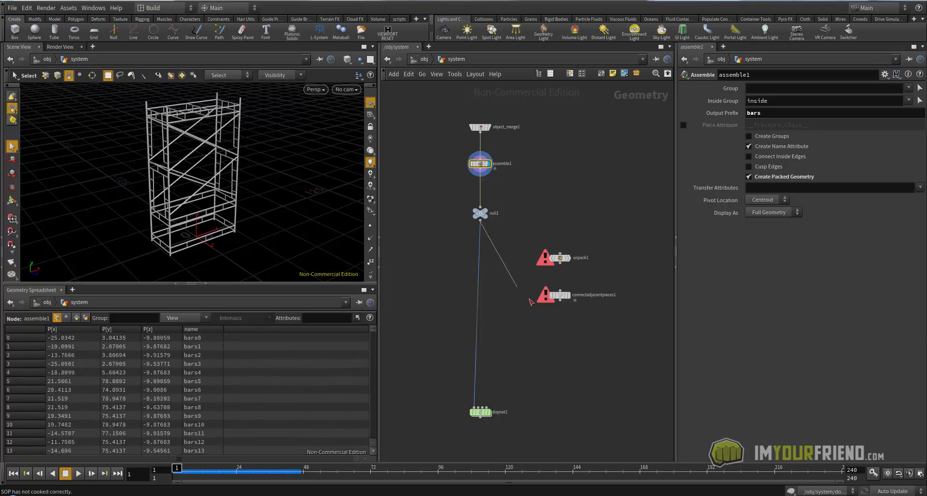
pyautogui.click(559, 288)
pyautogui.click(568, 295)
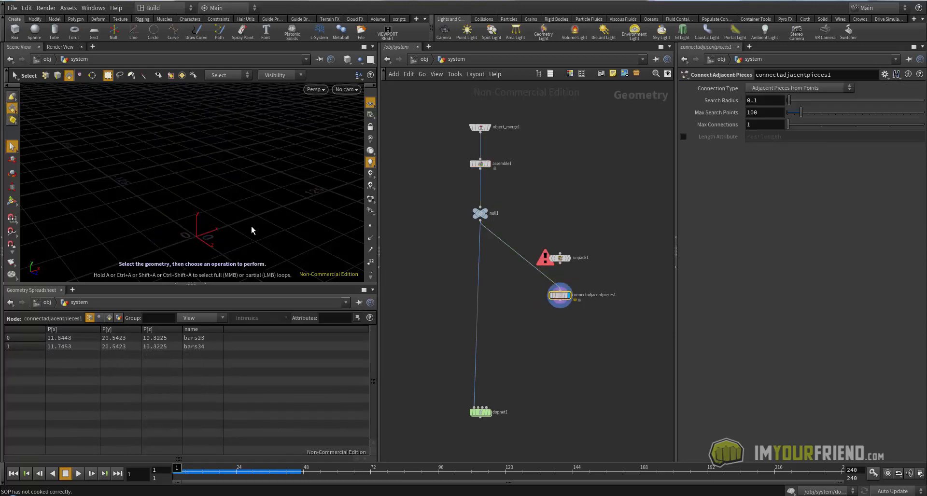
pyautogui.middleClick(562, 298)
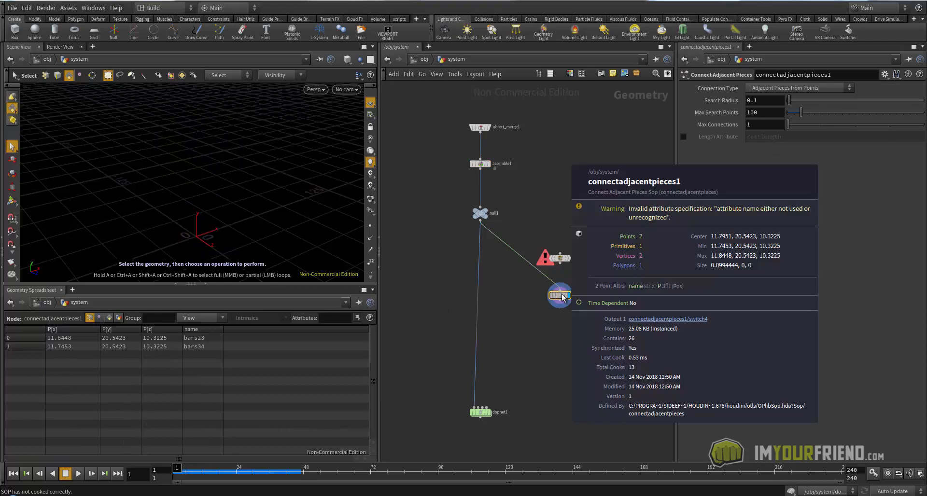
pyautogui.middleClick(478, 213)
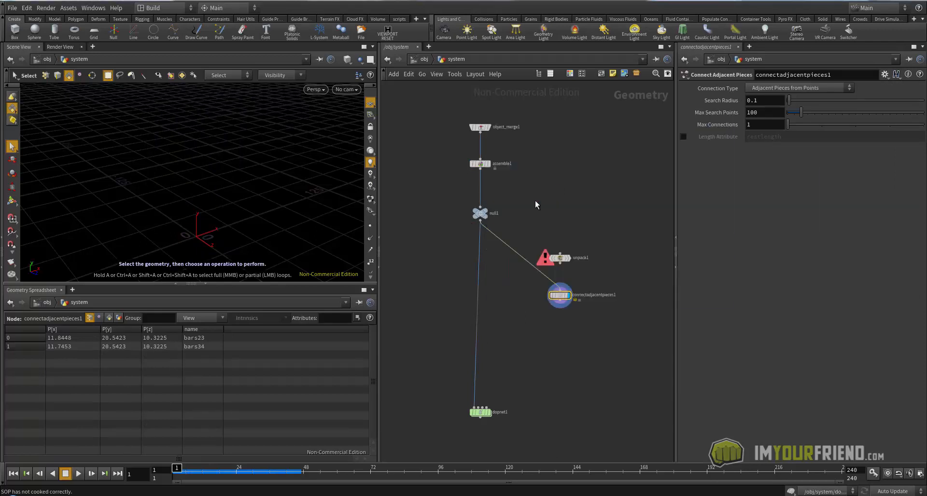
# Wire the Null into the Unpack node and display the unpacked scaffold geometry.
pyautogui.click(480, 221)
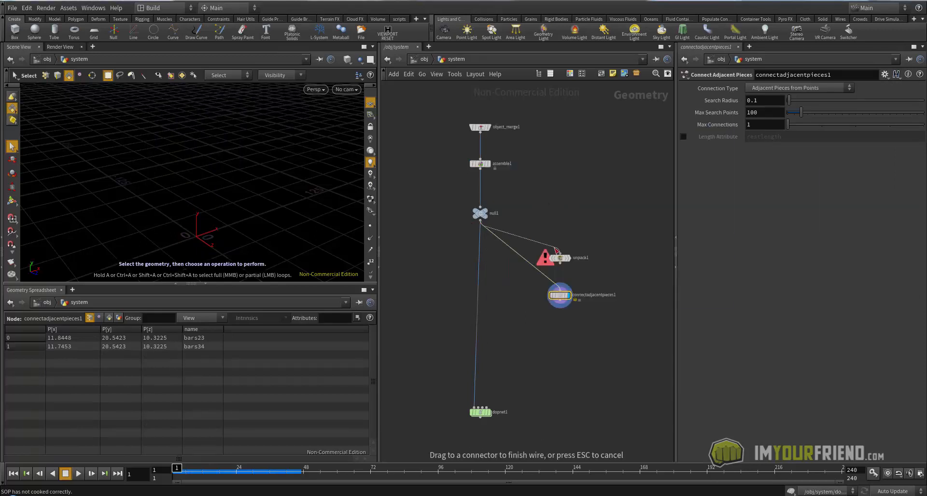
pyautogui.click(562, 260)
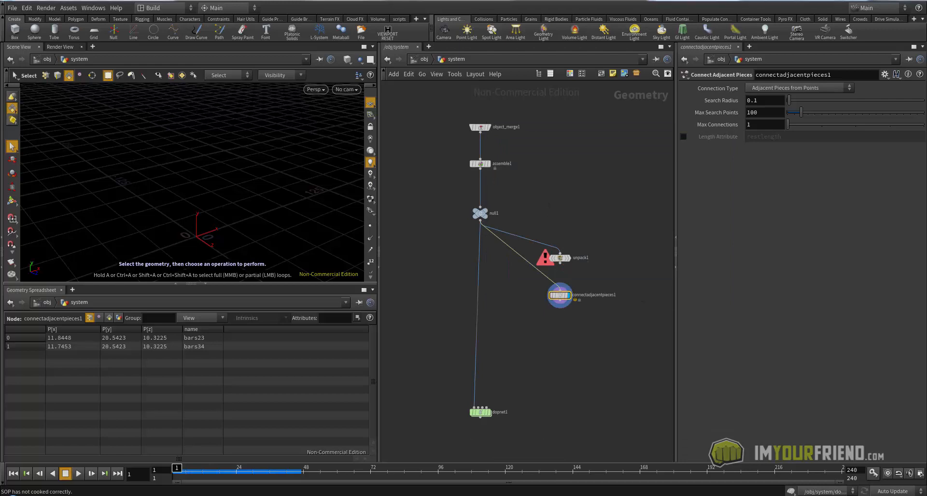
pyautogui.moveTo(601, 228); pyautogui.dragTo(543, 274)
pyautogui.click(568, 259)
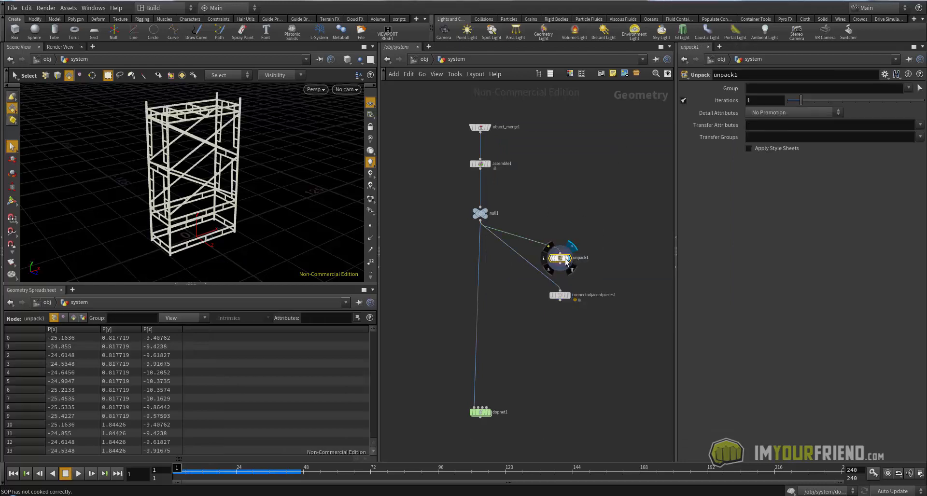
# Display the Assemble node's output and examine its point and primitive attributes in the node information.
pyautogui.press('Escape')
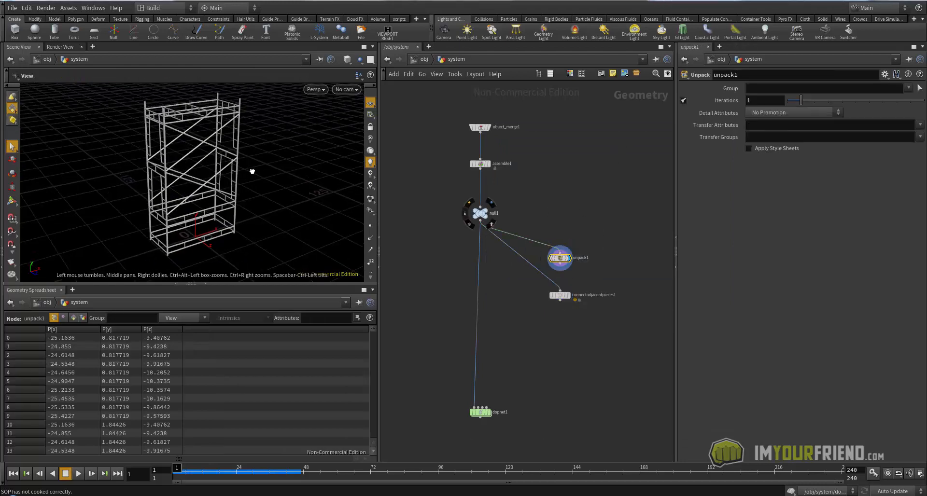
pyautogui.press('s')
pyautogui.click(487, 164)
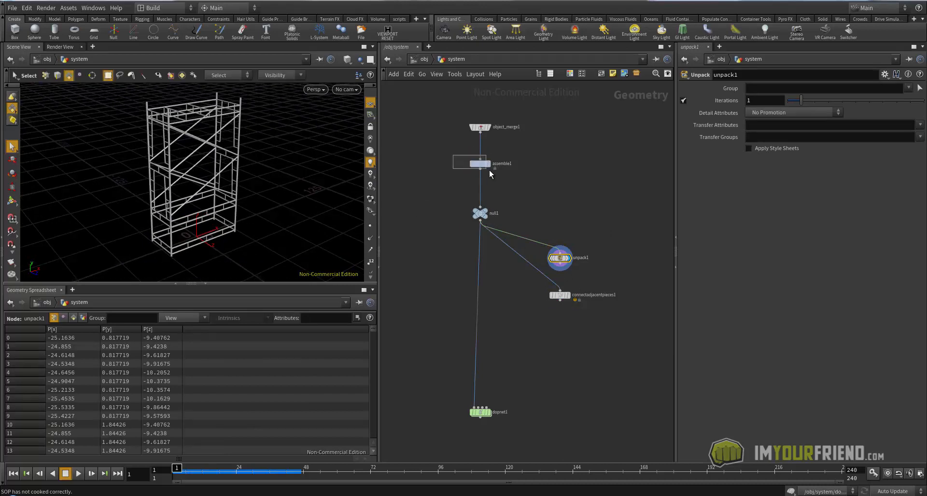
pyautogui.click(489, 164)
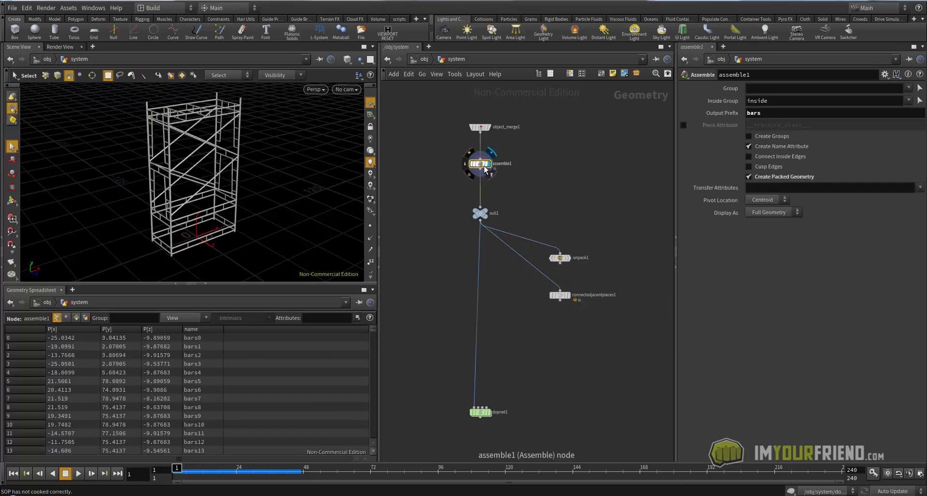
pyautogui.click(490, 172)
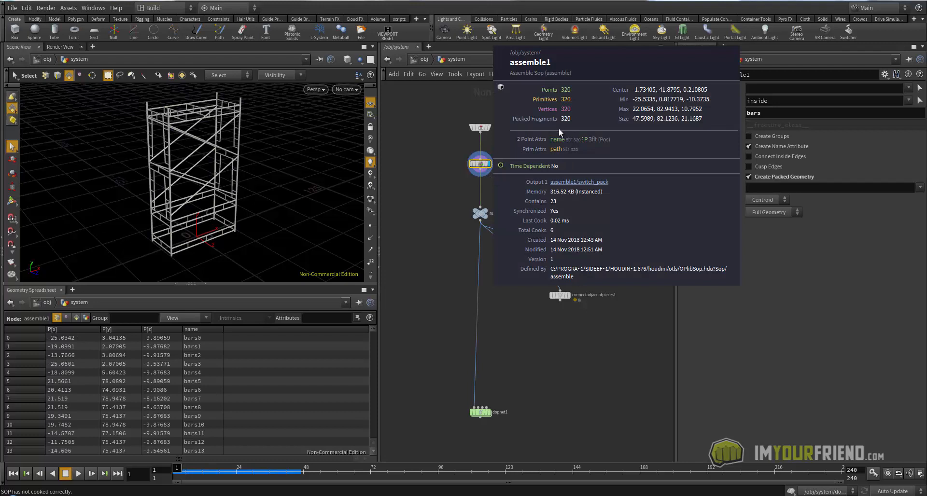
# Transfer the name attribute in the Unpack node, wire Unpack into Connect Adjacent Pieces, and check the unpacked points in the geometry spreadsheet.
pyautogui.click(560, 258)
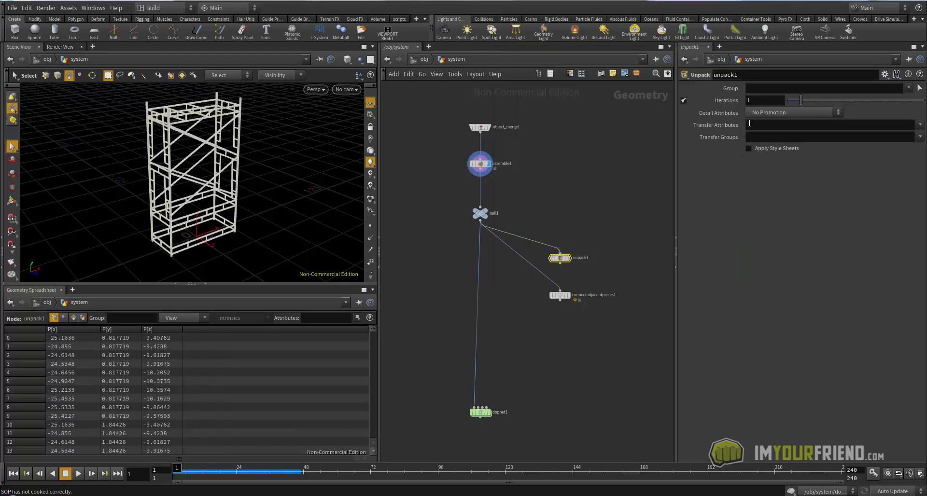
pyautogui.click(920, 124)
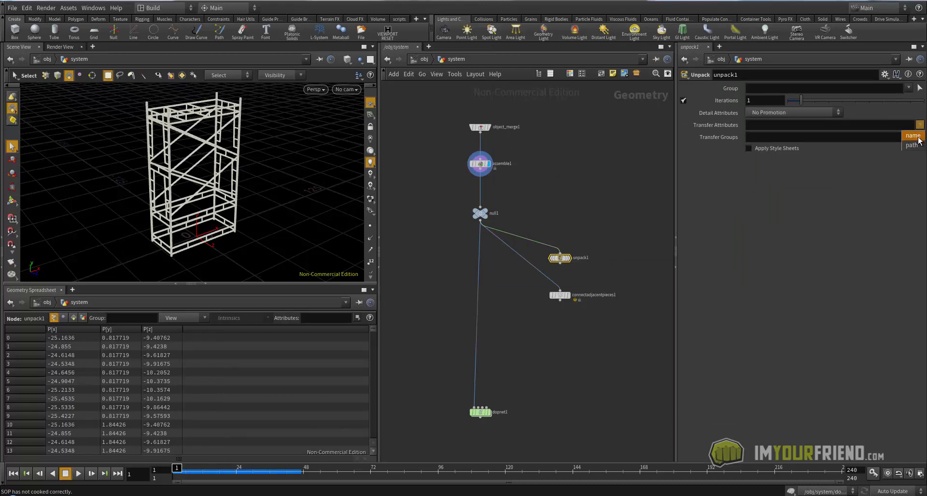
pyautogui.click(913, 136)
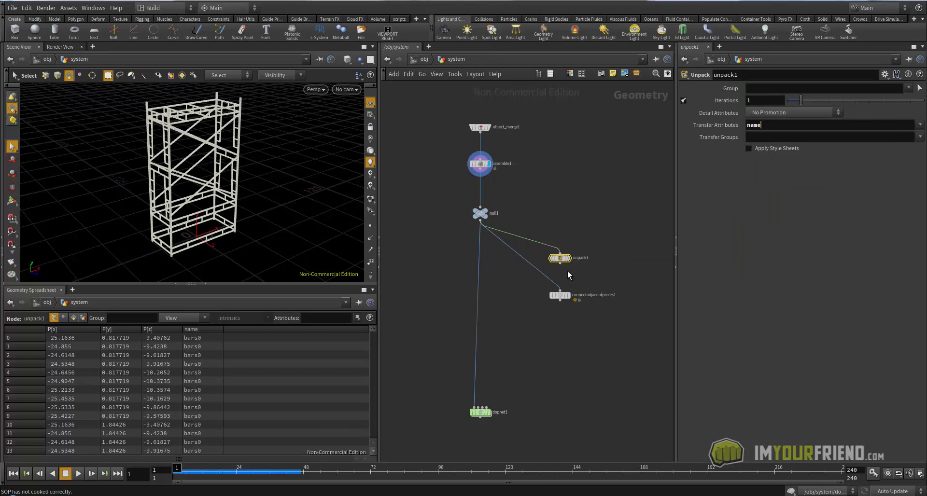
pyautogui.moveTo(560, 263); pyautogui.dragTo(560, 291)
pyautogui.moveTo(374, 329)
pyautogui.mouseDown()
pyautogui.moveTo(373, 344)
pyautogui.moveTo(374, 325)
pyautogui.mouseUp()
pyautogui.scroll(-5, 198, 403)
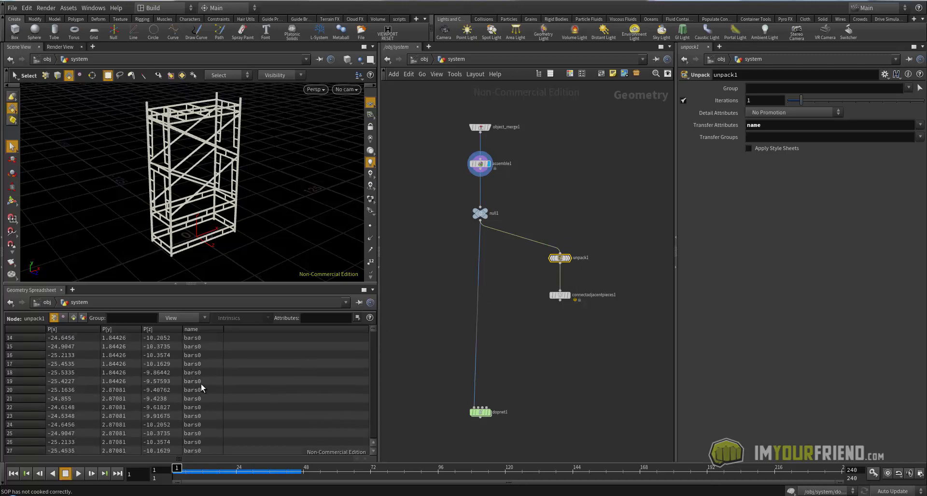
# Clear the Unpack node's transfer attributes for comparison and set them back to name.
pyautogui.moveTo(764, 126); pyautogui.dragTo(738, 130)
pyautogui.press('BackSpace')
pyautogui.press('Return')
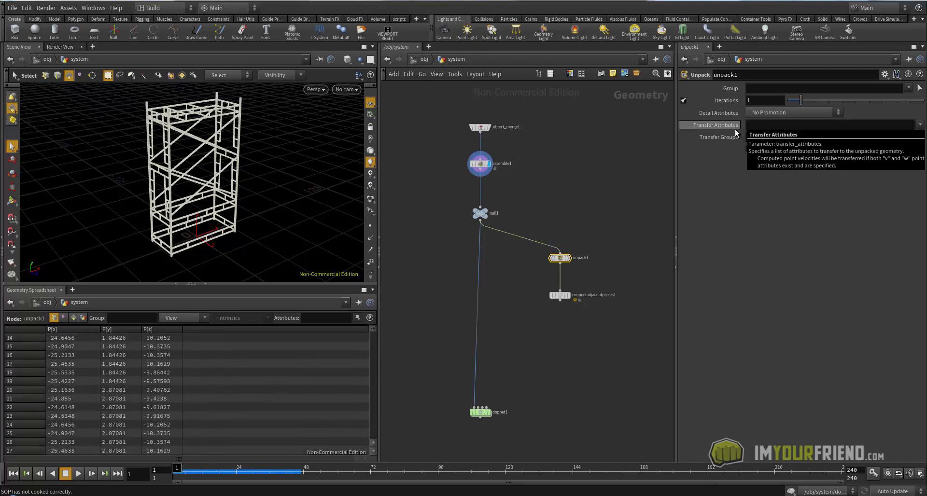
pyautogui.click(920, 125)
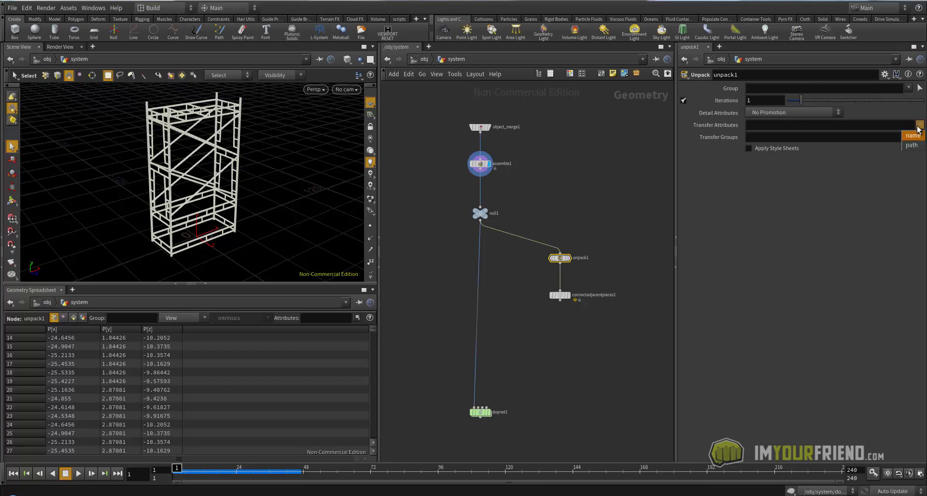
pyautogui.click(912, 132)
# Display Connect Adjacent Pieces, set its search radius to 0.18 and its connection type to Adjacent Pieces from Surface Points.
pyautogui.scroll(2, 562, 338)
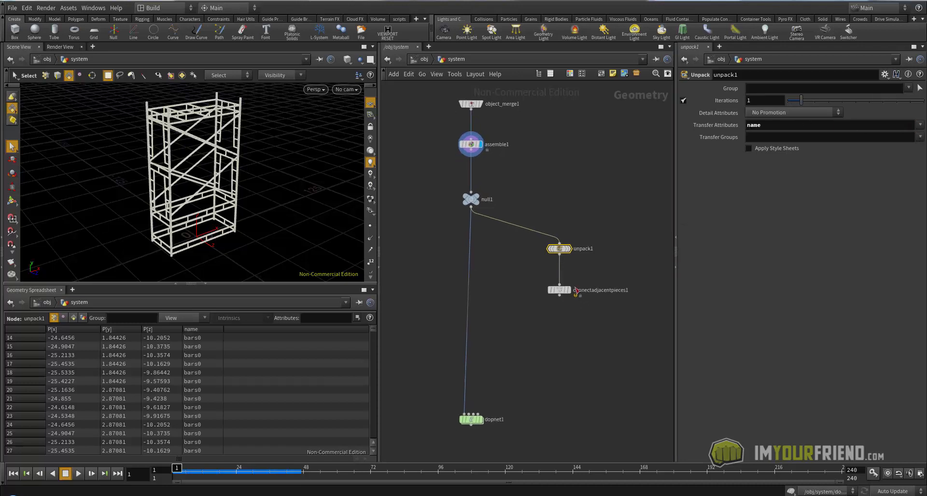
pyautogui.click(564, 293)
pyautogui.keyDown('alt'); pyautogui.moveTo(285, 181); pyautogui.dragTo(245, 185); pyautogui.keyUp('alt')
pyautogui.moveTo(789, 101)
pyautogui.mouseDown()
pyautogui.moveTo(799, 100)
pyautogui.moveTo(788, 101)
pyautogui.mouseUp()
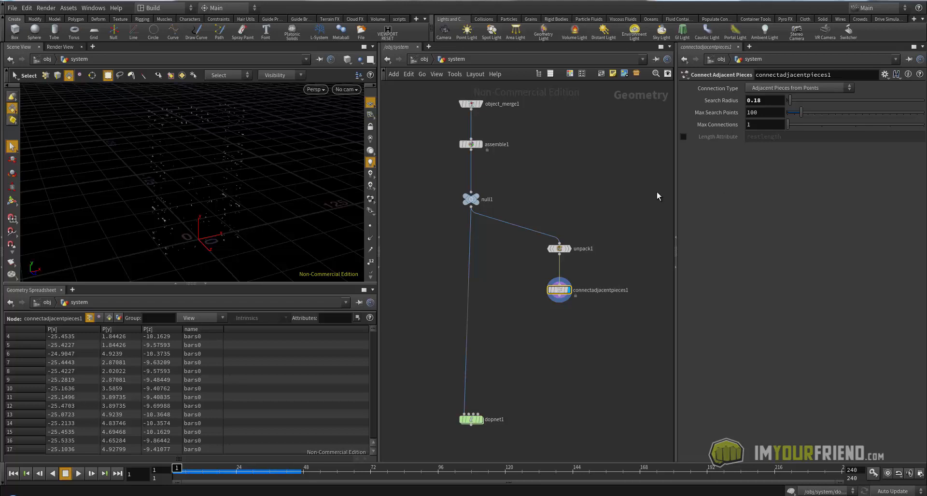
pyautogui.click(800, 88)
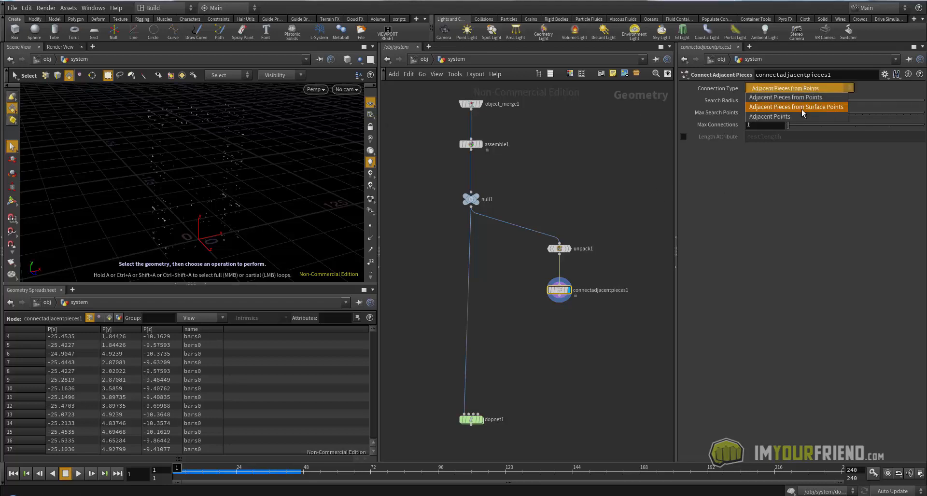
pyautogui.click(803, 107)
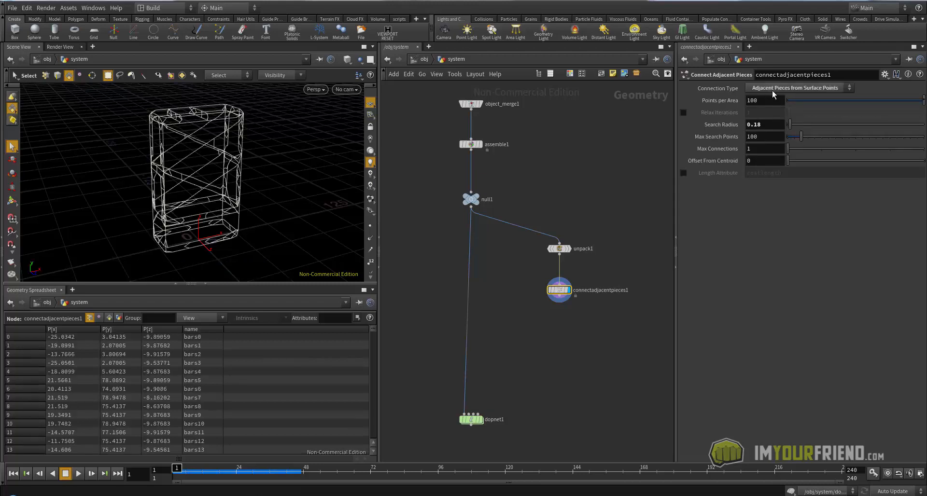
# Examine the constraint lines from several angles and compare them with the first Null's scaffold geometry in an enlarged scene view.
pyautogui.click(797, 88)
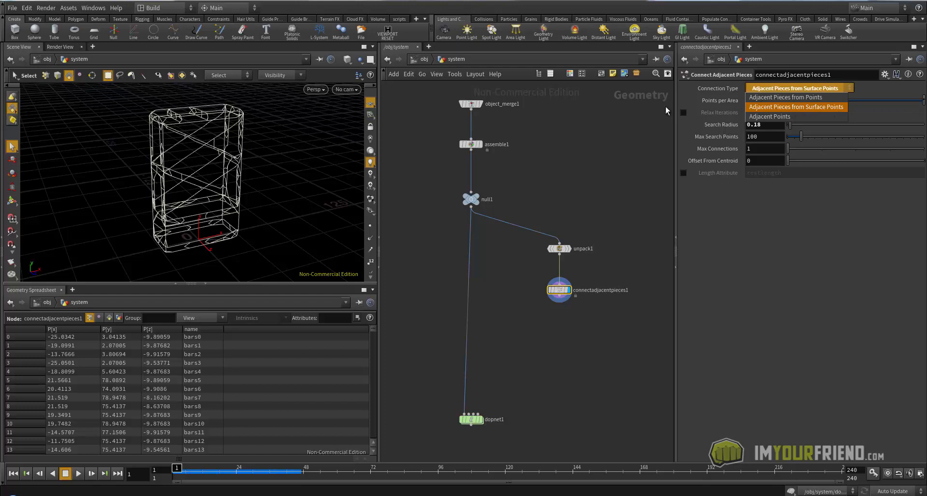
pyautogui.click(242, 211)
pyautogui.keyDown('alt'); pyautogui.moveTo(241, 211); pyautogui.dragTo(233, 203); pyautogui.keyUp('alt')
pyautogui.keyDown('alt'); pyautogui.moveTo(234, 202); pyautogui.dragTo(271, 203, button='right'); pyautogui.keyUp('alt')
pyautogui.keyDown('alt'); pyautogui.moveTo(271, 203); pyautogui.dragTo(266, 239); pyautogui.keyUp('alt')
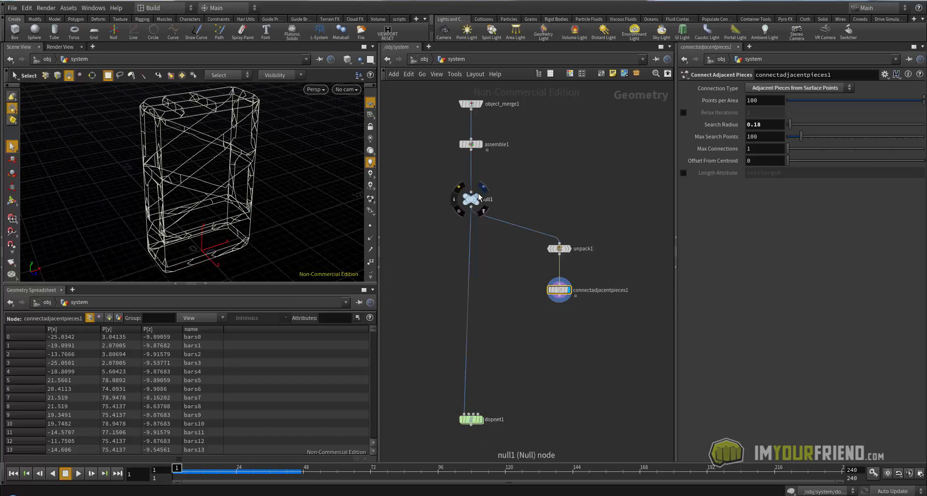
pyautogui.click(484, 187)
pyautogui.moveTo(215, 284); pyautogui.dragTo(215, 341)
pyautogui.keyDown('alt'); pyautogui.moveTo(213, 256); pyautogui.dragTo(229, 254); pyautogui.keyUp('alt')
# Display Connect Adjacent Pieces again and move it together with Unpack farther from the main node chain.
pyautogui.click(568, 289)
pyautogui.keyDown('shift'); pyautogui.click(560, 248); pyautogui.keyUp('shift')
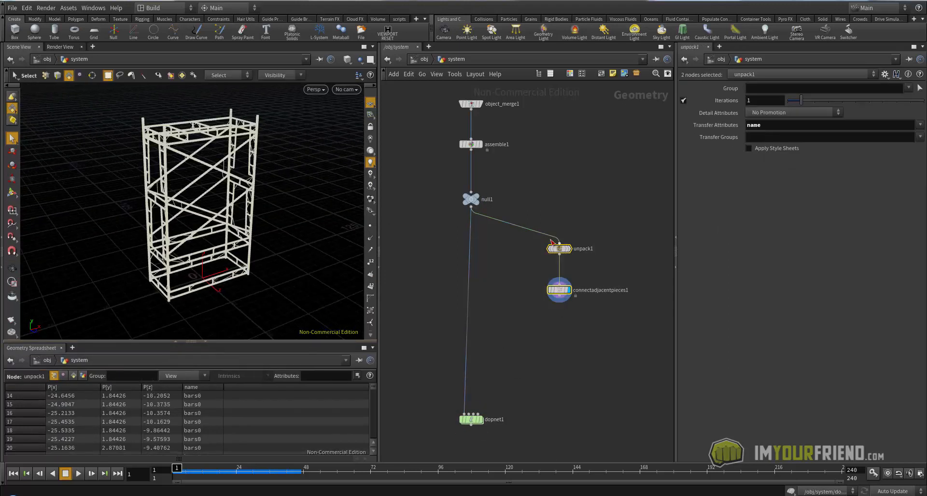
pyautogui.moveTo(559, 249); pyautogui.dragTo(587, 249)
pyautogui.click(546, 253)
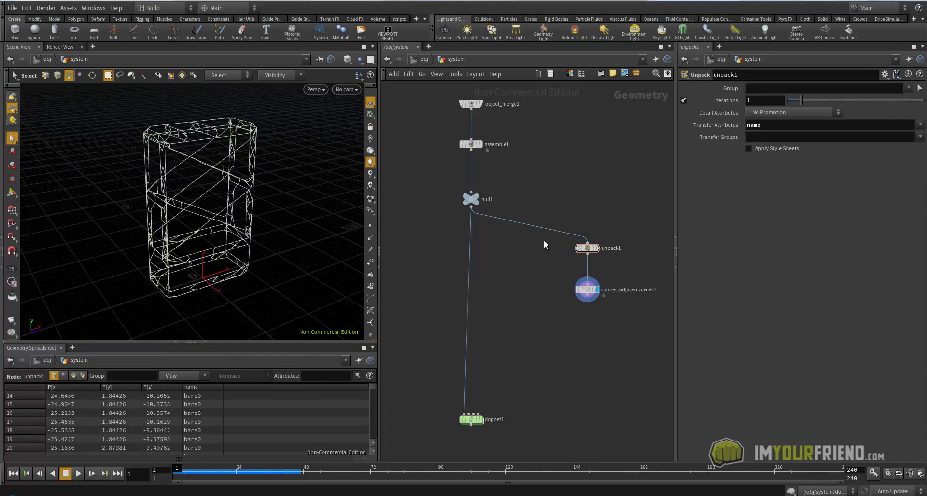
pyautogui.keyDown('alt'); pyautogui.moveTo(265, 223); pyautogui.dragTo(268, 221); pyautogui.keyUp('alt')
pyautogui.click(590, 291)
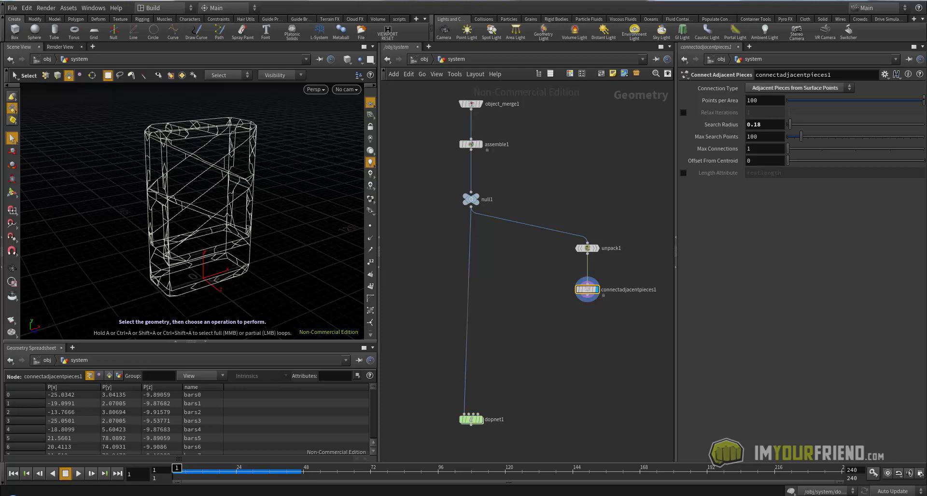
# Add an Attribute Wrangle below Connect Adjacent Pieces, display it, and set it to run over Primitives.
pyautogui.moveTo(397, 249); pyautogui.dragTo(393, 240, button='middle')
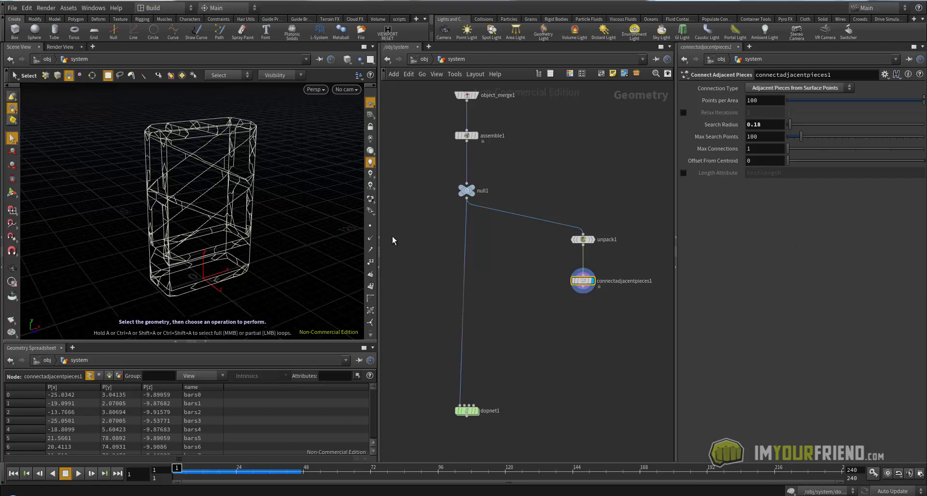
pyautogui.moveTo(513, 301); pyautogui.dragTo(523, 303, button='middle')
pyautogui.click(573, 321)
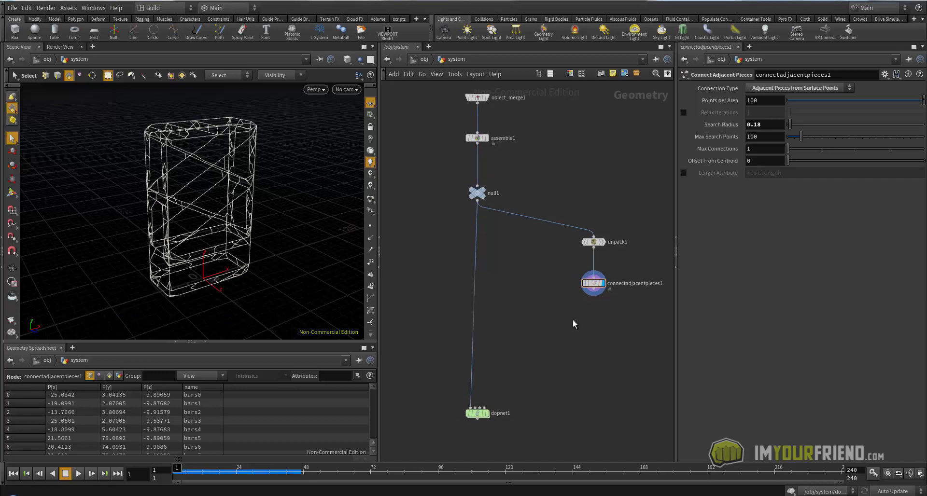
pyautogui.press('Tab')
pyautogui.write('atw')
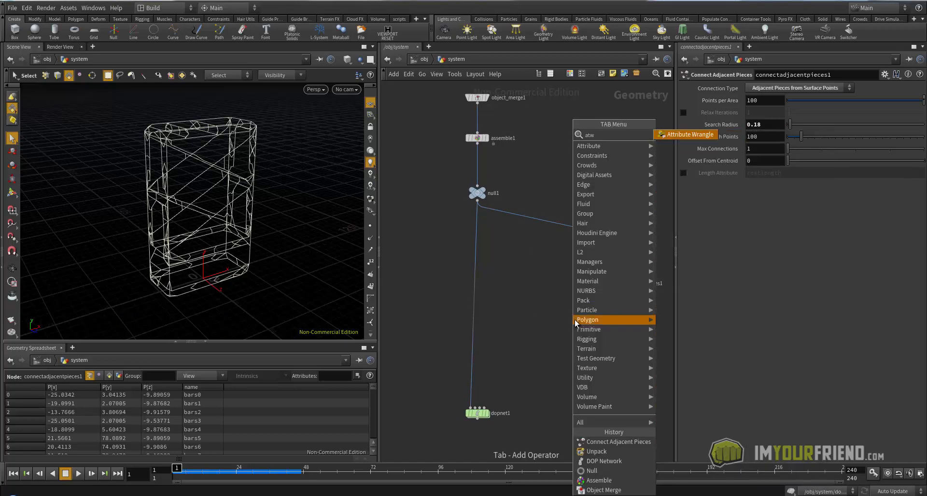
pyautogui.press('Return')
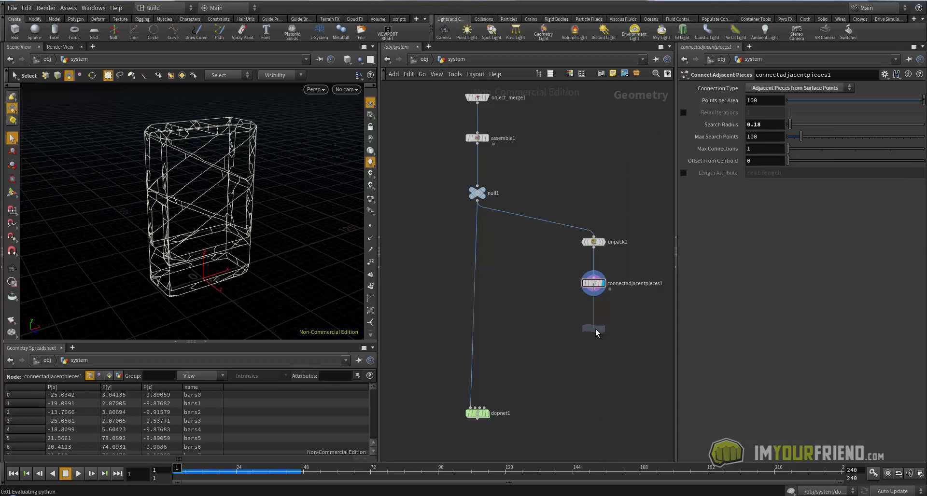
pyautogui.click(596, 332)
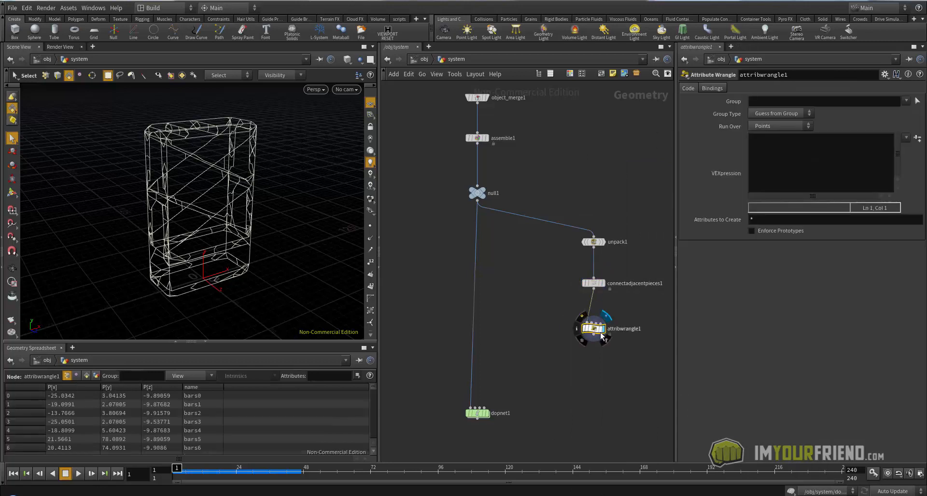
pyautogui.click(795, 128)
pyautogui.click(773, 150)
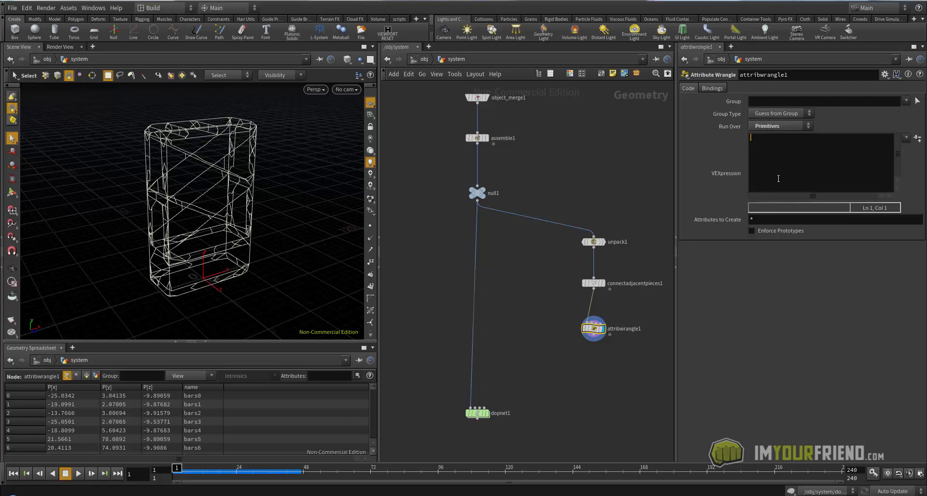
# Write wrangle code setting the string attributes constraint_name to "stick" and constraint_type to "position".
pyautogui.write('s')
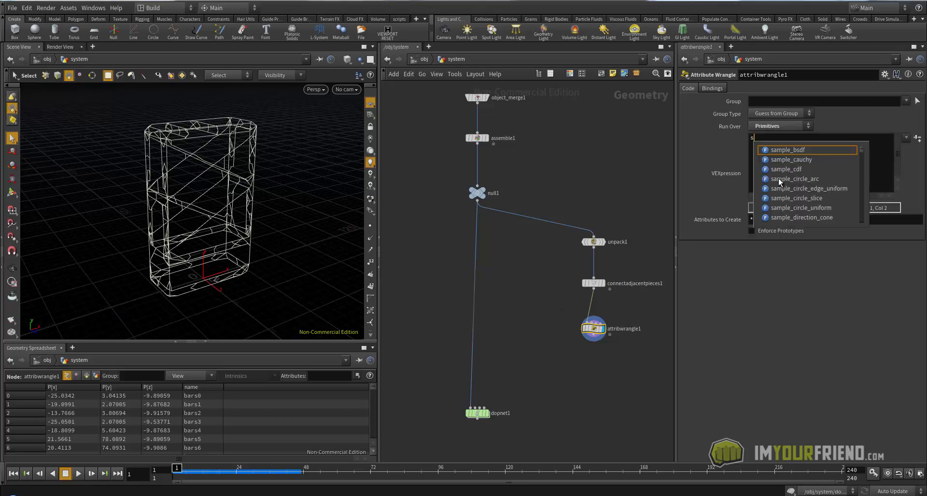
pyautogui.write('@c')
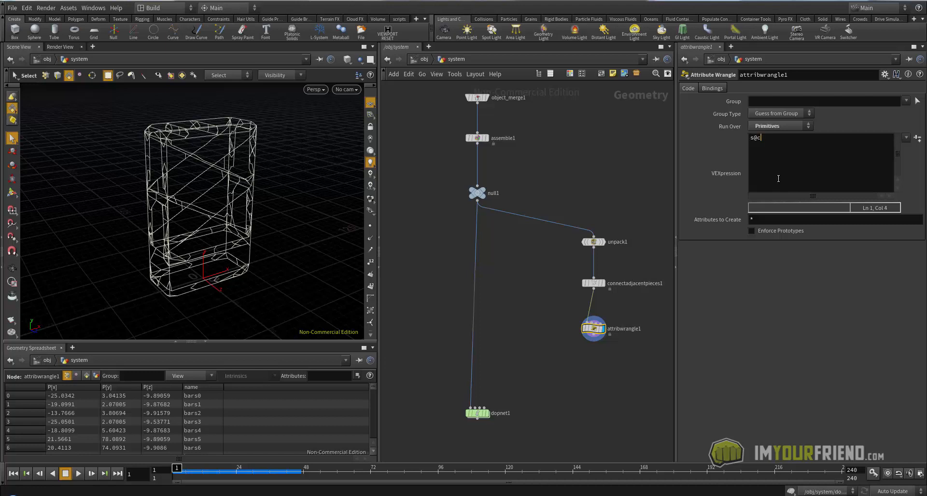
pyautogui.write('onstraint_name = "st')
pyautogui.write('ick"')
pyautogui.press('Return')
pyautogui.write('s')
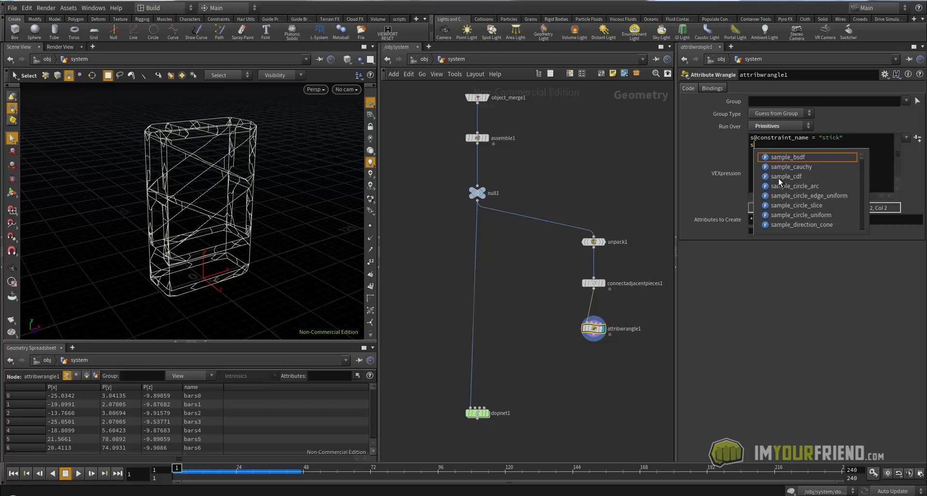
pyautogui.write('@')
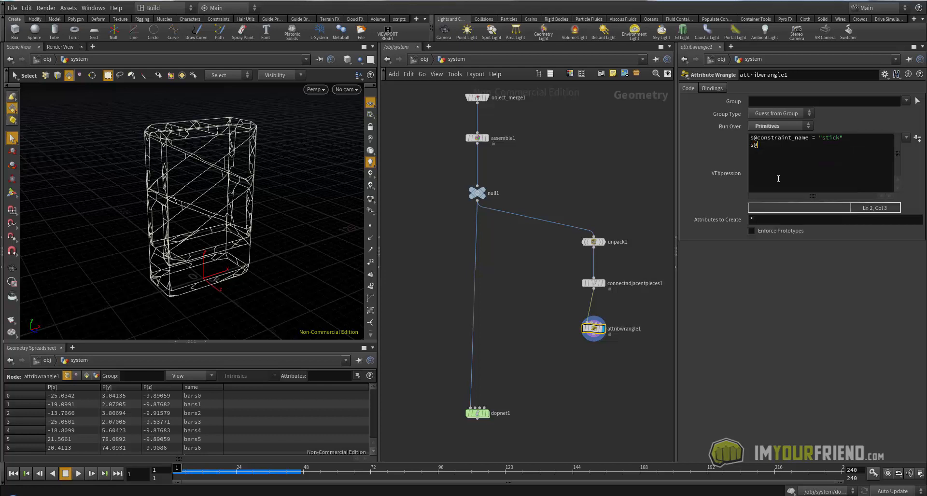
pyautogui.write('constraint_type = "positio')
pyautogui.write('n"')
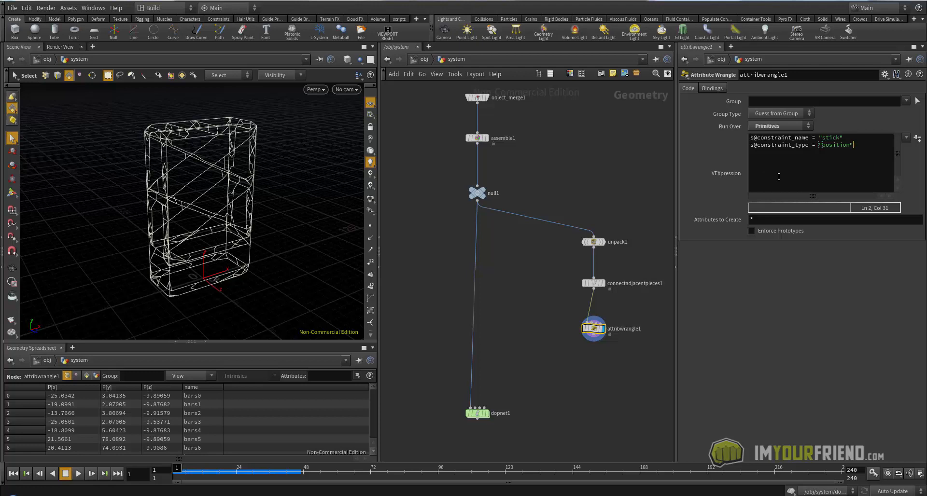
# Check the Attribute Wrangle's error and end both VEX lines with semicolons.
pyautogui.moveTo(634, 208); pyautogui.dragTo(625, 194, button='middle')
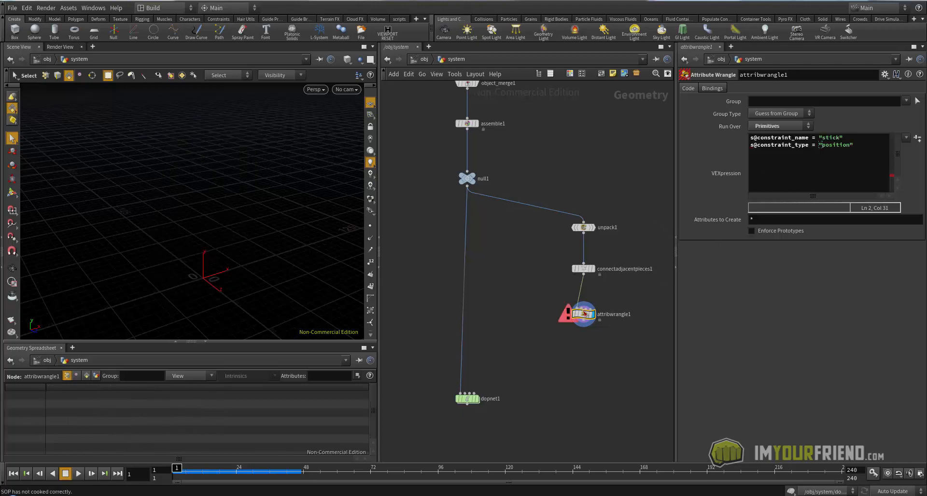
pyautogui.middleClick(584, 313)
pyautogui.press('Left')
pyautogui.click(852, 139)
pyautogui.click(755, 297)
pyautogui.moveTo(527, 283); pyautogui.dragTo(534, 286, button='middle')
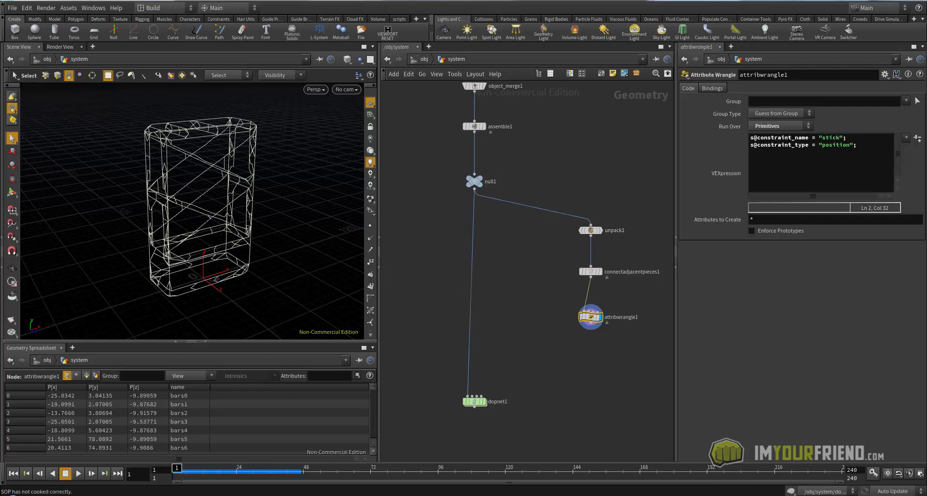
# Add a Null node below the Attribute Wrangle as the end of the constraint branch.
pyautogui.moveTo(670, 392); pyautogui.dragTo(660, 346, button='middle')
pyautogui.press('Tab')
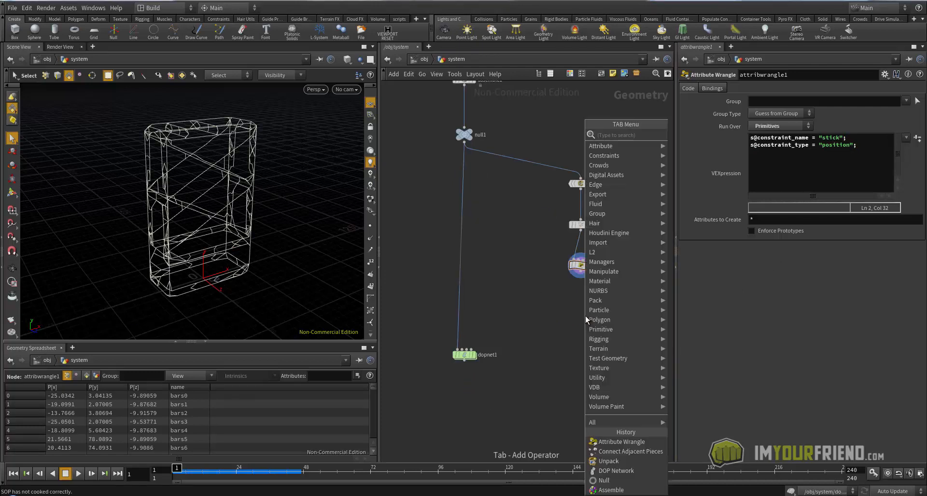
pyautogui.write('null')
pyautogui.press('Return')
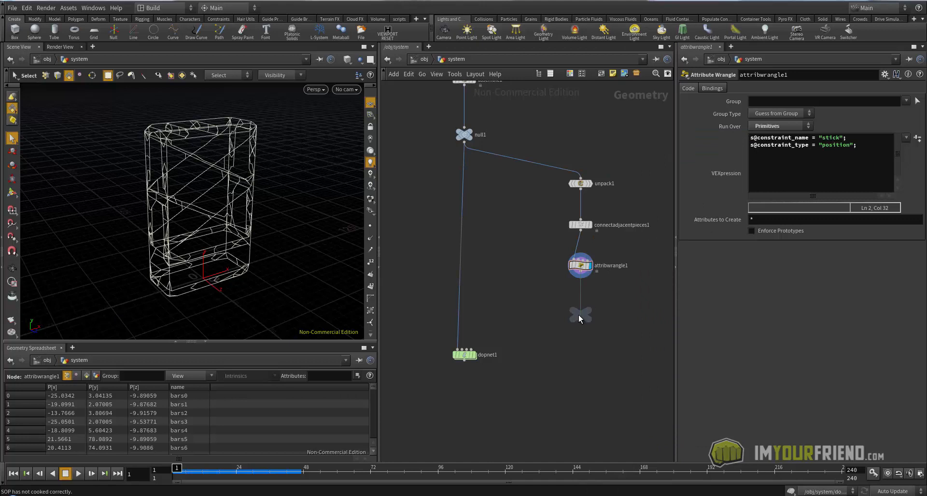
pyautogui.click(578, 314)
# Rename the Null under the wrangle as CON_stick and display it.
pyautogui.doubleClick(594, 315)
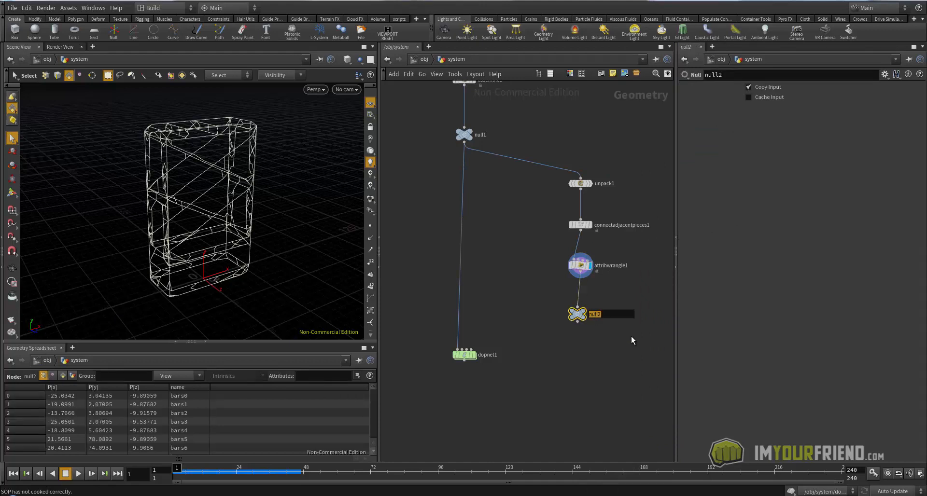
pyautogui.write('CON_stick')
pyautogui.press('Return')
pyautogui.click(586, 317)
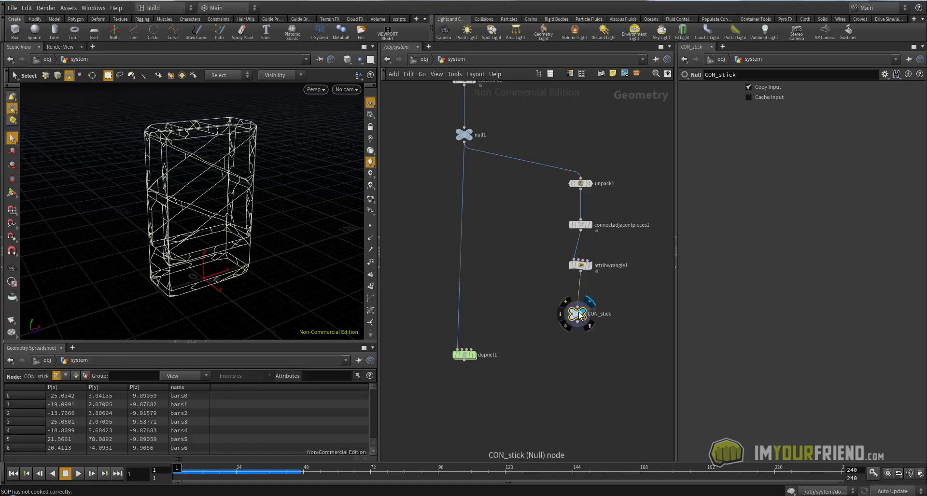
# Go inside dopnet1 and move the Merge and Output nodes down to make room below the Bullet solver.
pyautogui.moveTo(544, 286)
pyautogui.mouseDown(button='middle')
pyautogui.moveTo(554, 293)
pyautogui.moveTo(546, 285)
pyautogui.mouseUp(button='middle')
pyautogui.scroll(-1, 553, 292)
pyautogui.doubleClick(477, 350)
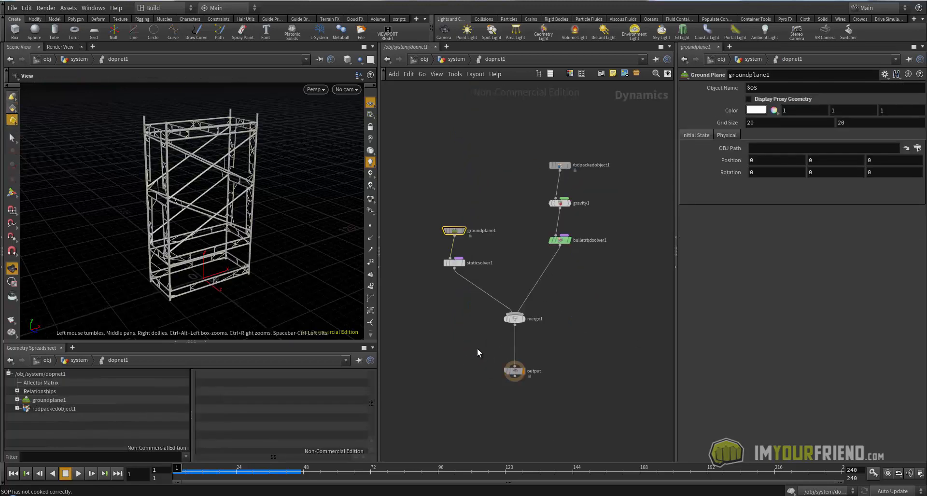
pyautogui.moveTo(557, 305); pyautogui.dragTo(557, 227, button='middle')
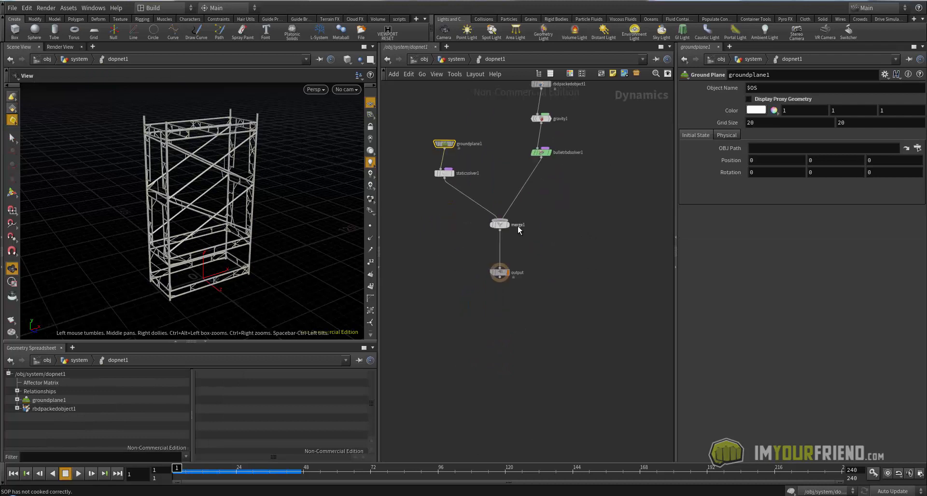
pyautogui.keyDown('ctrl'); pyautogui.moveTo(500, 225); pyautogui.dragTo(501, 275); pyautogui.keyUp('ctrl')
# Insert a Constraint Network between the Bullet solver and the Merge, and align it under the solver.
pyautogui.click(552, 220)
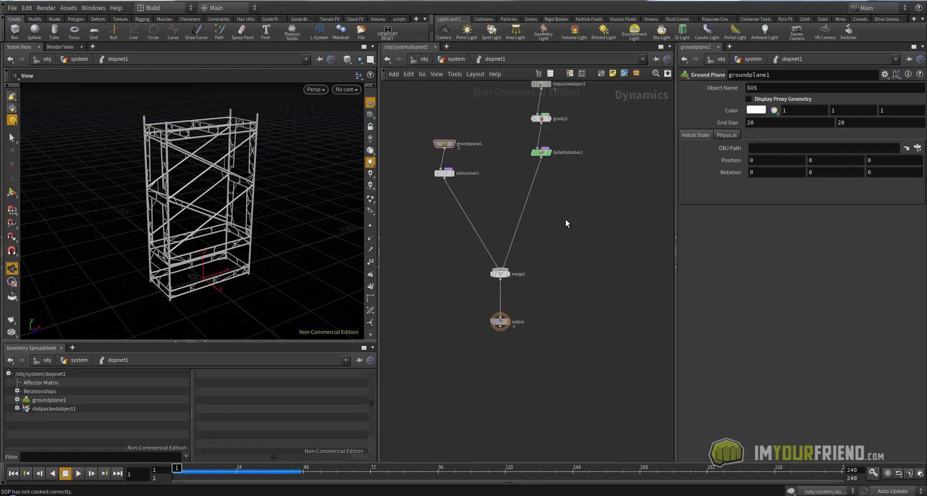
pyautogui.press('Tab')
pyautogui.write('constra')
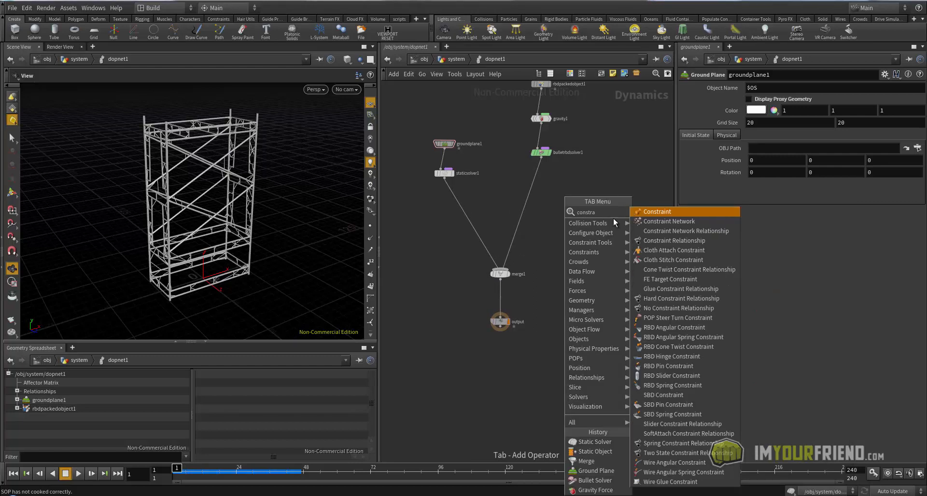
pyautogui.press('Down')
pyautogui.press('Return')
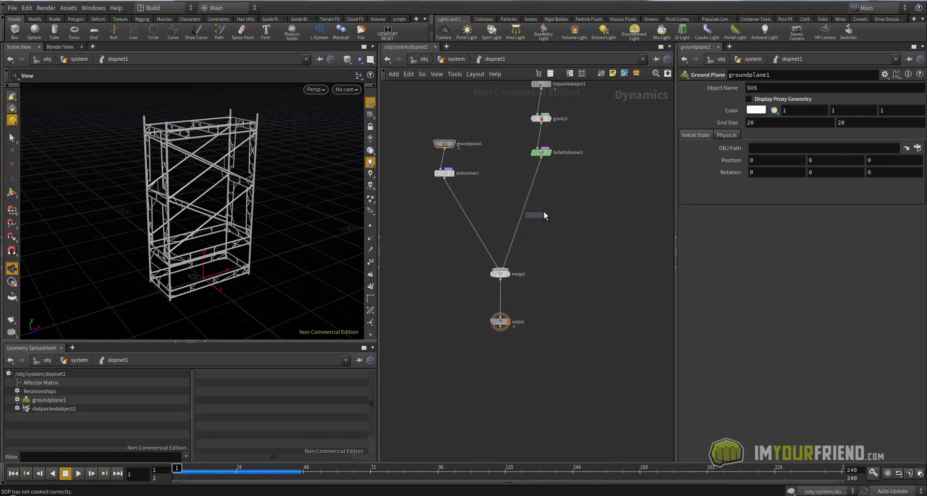
pyautogui.click(550, 210)
pyautogui.moveTo(585, 180); pyautogui.dragTo(579, 184, button='middle')
pyautogui.moveTo(529, 176); pyautogui.dragTo(535, 212)
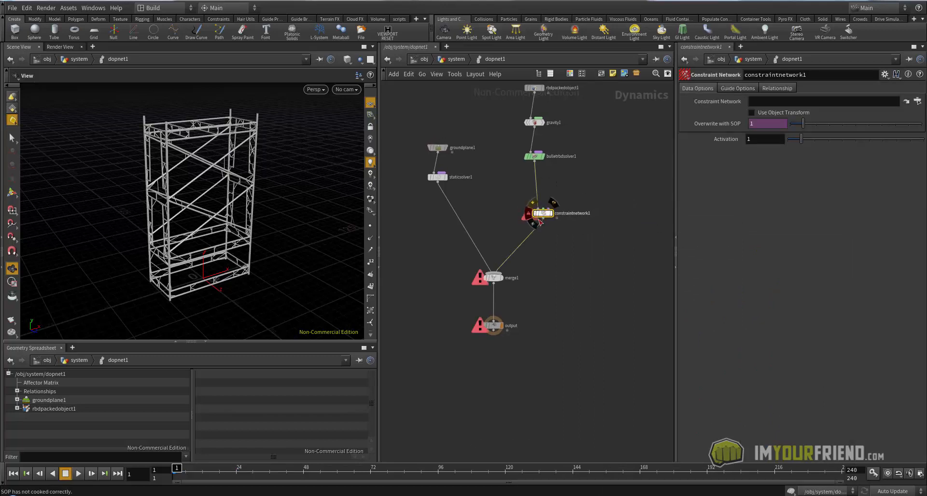
pyautogui.moveTo(561, 197); pyautogui.dragTo(560, 213, button='middle')
pyautogui.moveTo(545, 232)
pyautogui.mouseDown()
pyautogui.moveTo(540, 217)
pyautogui.moveTo(545, 228)
pyautogui.moveTo(536, 226)
pyautogui.mouseUp()
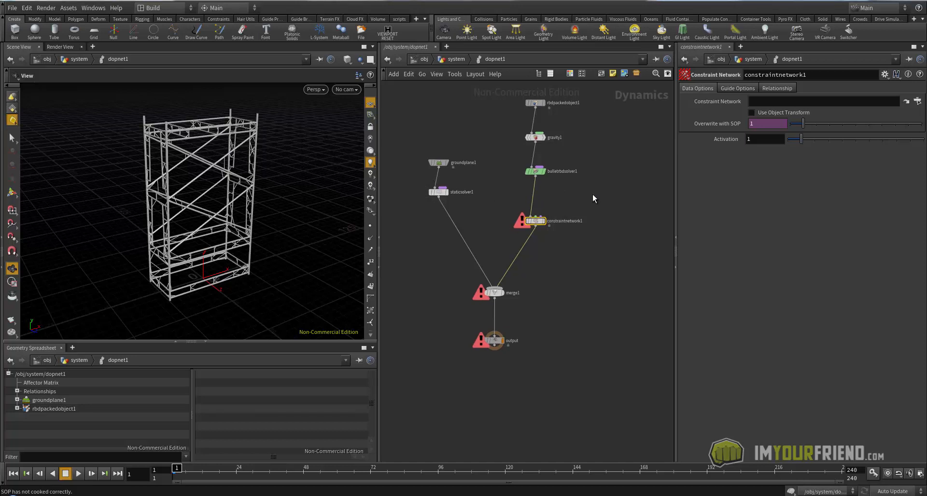
# Add a Glue Constraint Relationship and connect it to the Constraint Network's second input.
pyautogui.press('Tab')
pyautogui.write('gl')
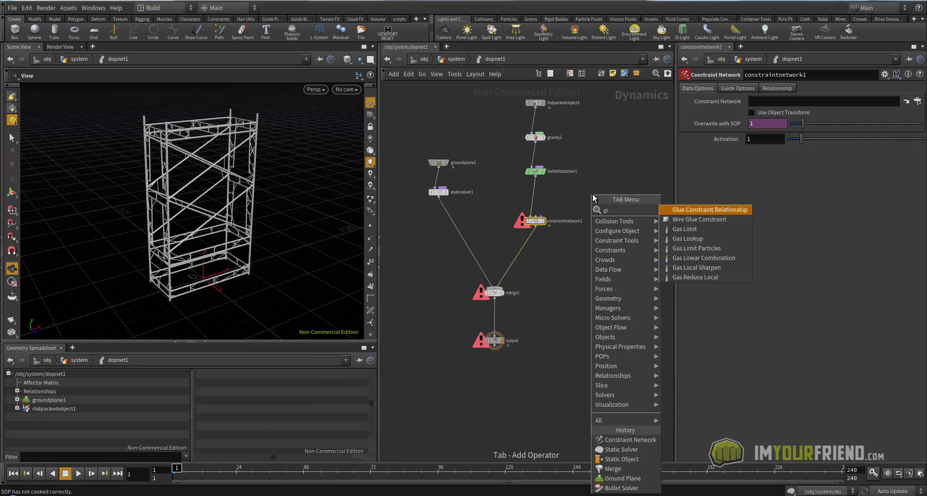
pyautogui.press('Escape')
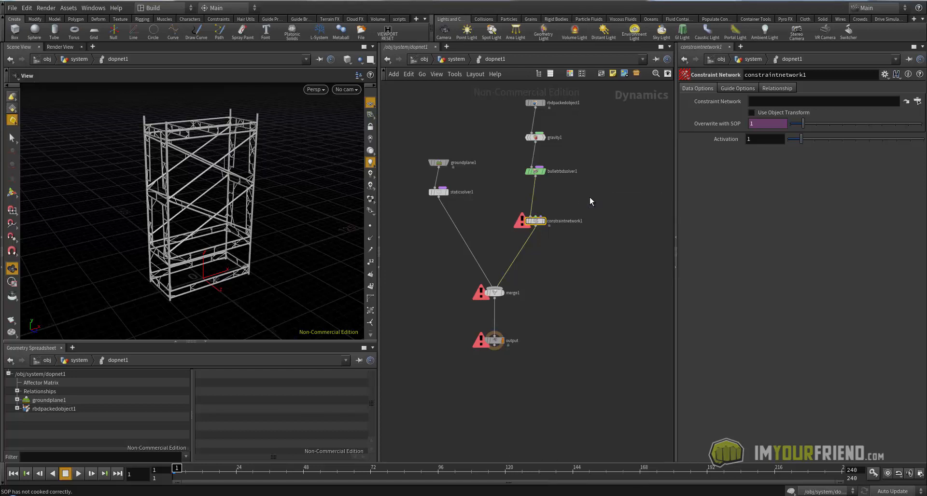
pyautogui.click(589, 198)
pyautogui.moveTo(580, 197); pyautogui.dragTo(537, 217)
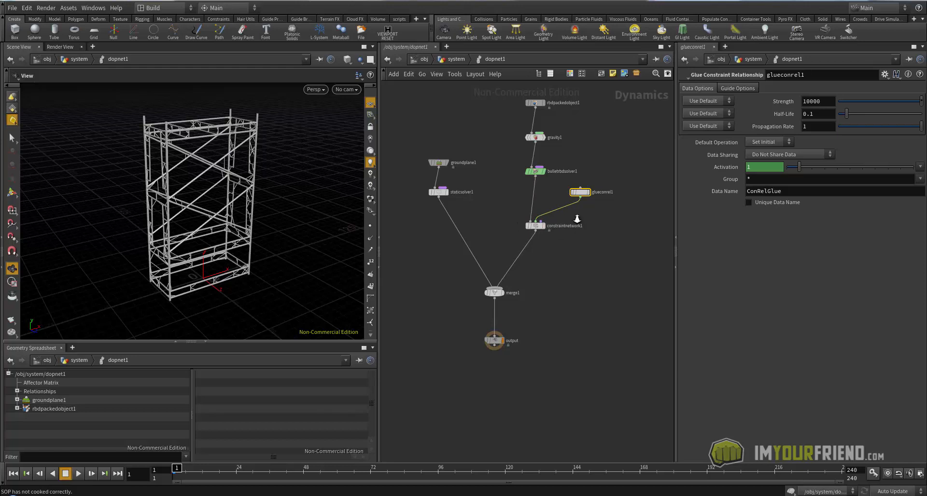
# Set the glue relationship's data name to "stick" and shift the node slightly away from the solver chain.
pyautogui.scroll(1, 571, 221)
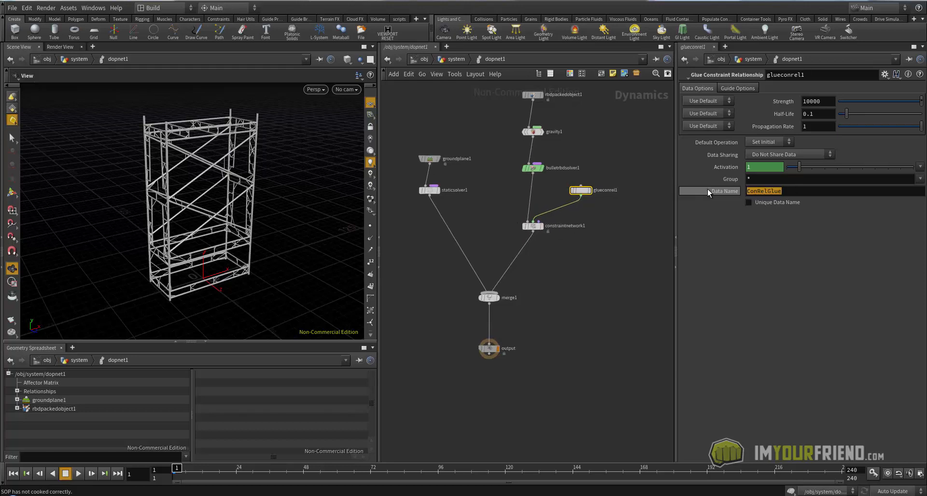
pyautogui.write('gl')
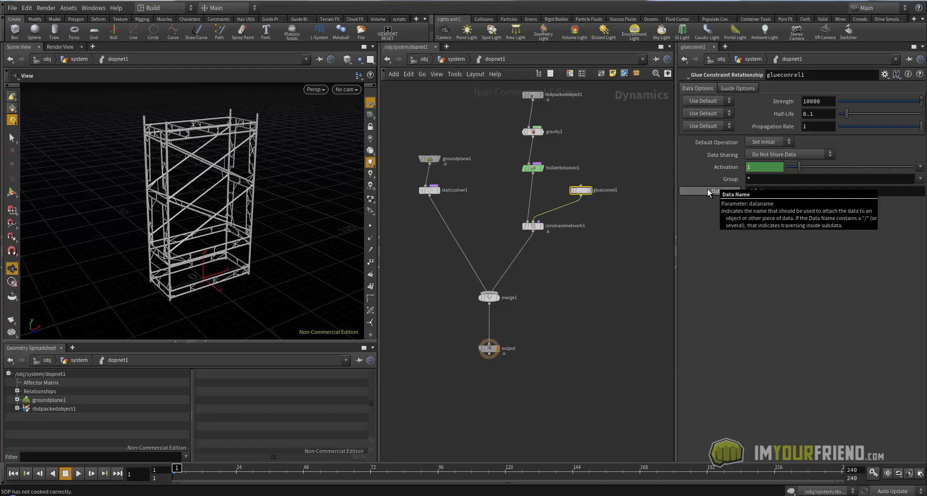
pyautogui.write('ick')
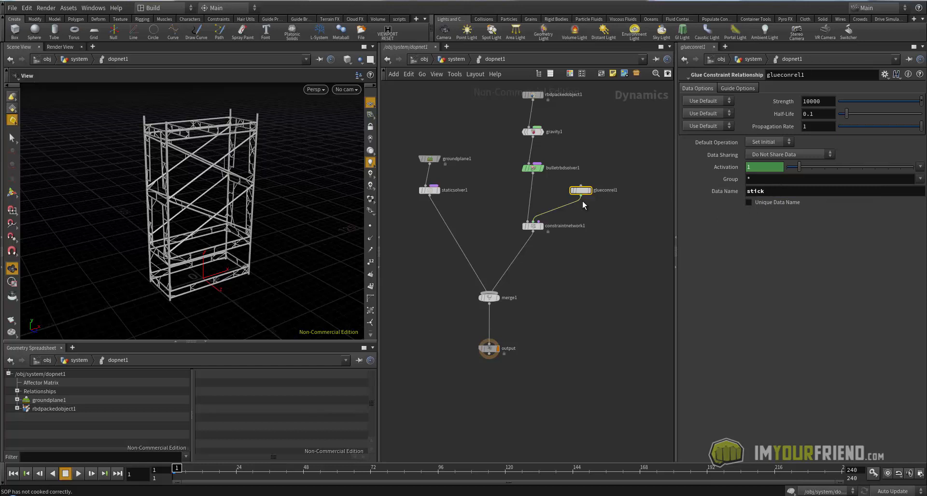
pyautogui.moveTo(582, 188); pyautogui.dragTo(589, 196)
pyautogui.moveTo(576, 186); pyautogui.dragTo(575, 207, button='middle')
pyautogui.scroll(-1, 574, 208)
pyautogui.moveTo(416, 237); pyautogui.dragTo(423, 238, button='middle')
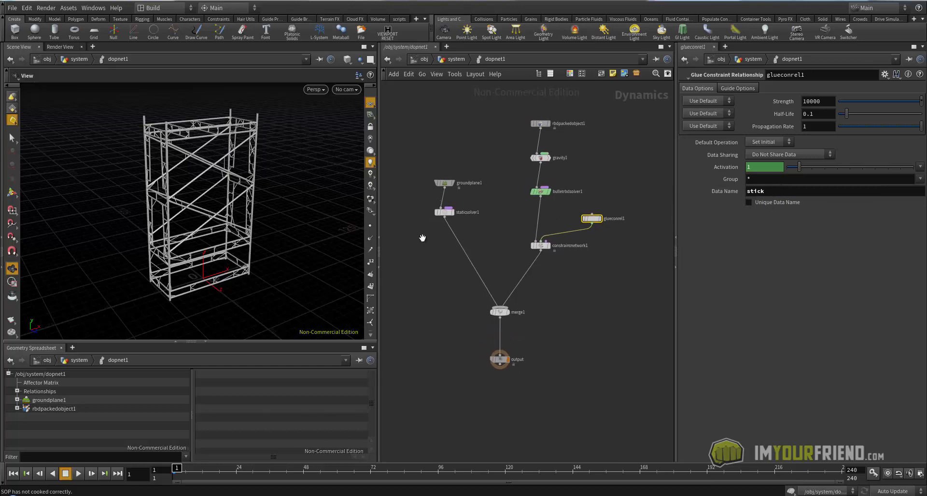
pyautogui.moveTo(275, 249); pyautogui.dragTo(252, 224)
pyautogui.moveTo(253, 224); pyautogui.dragTo(220, 180, button='right')
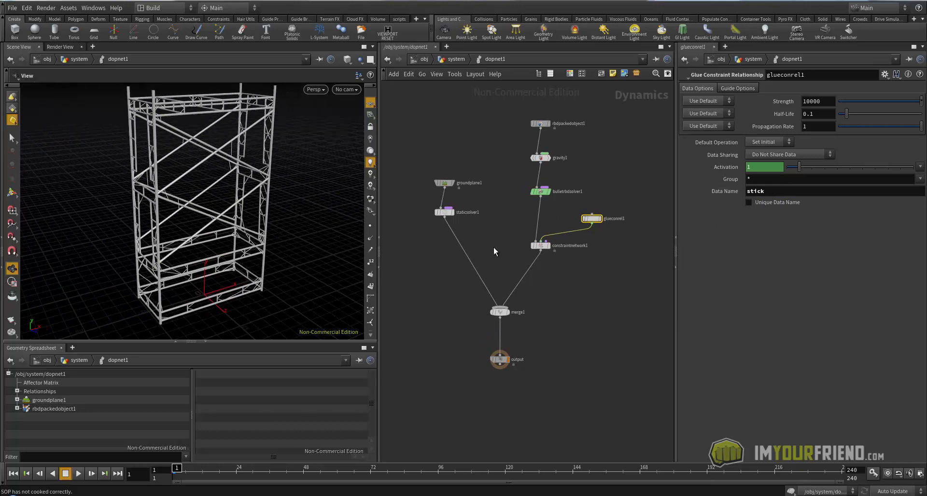
pyautogui.click(735, 87)
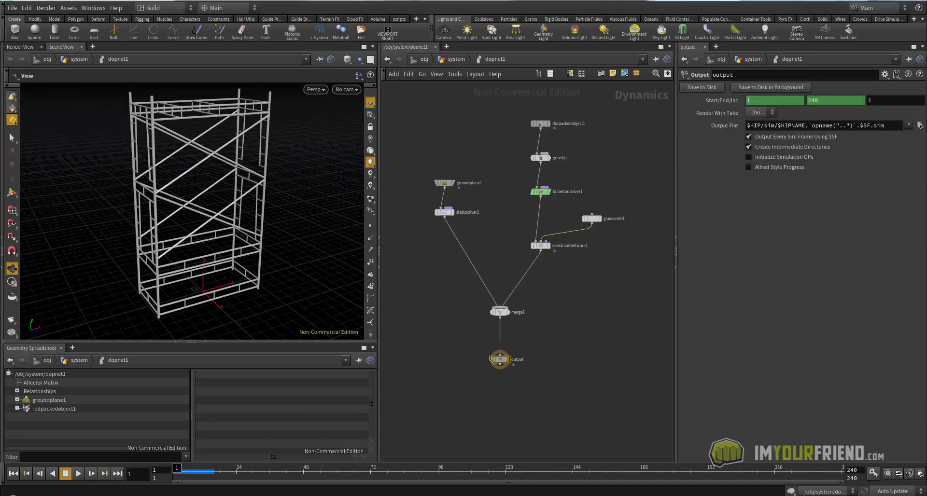
# Rename the Constraint Network node as conNet_stick.
pyautogui.click(545, 243)
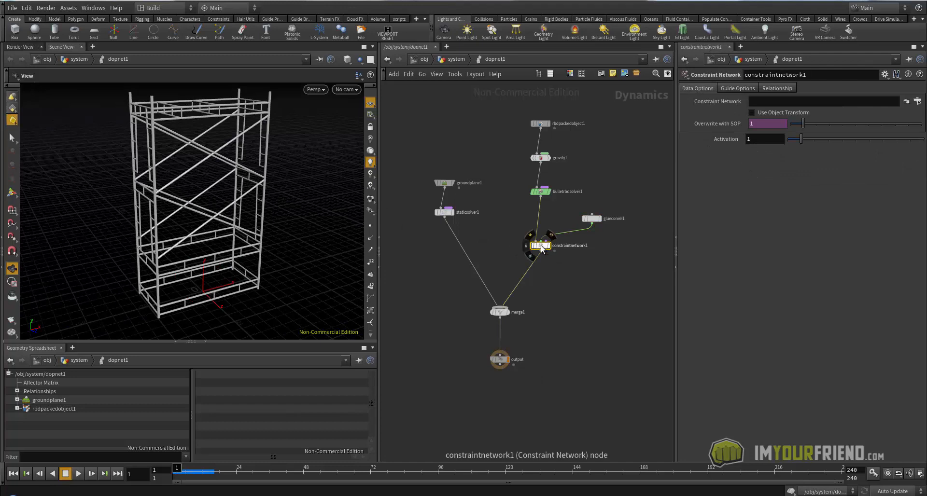
pyautogui.doubleClick(575, 247)
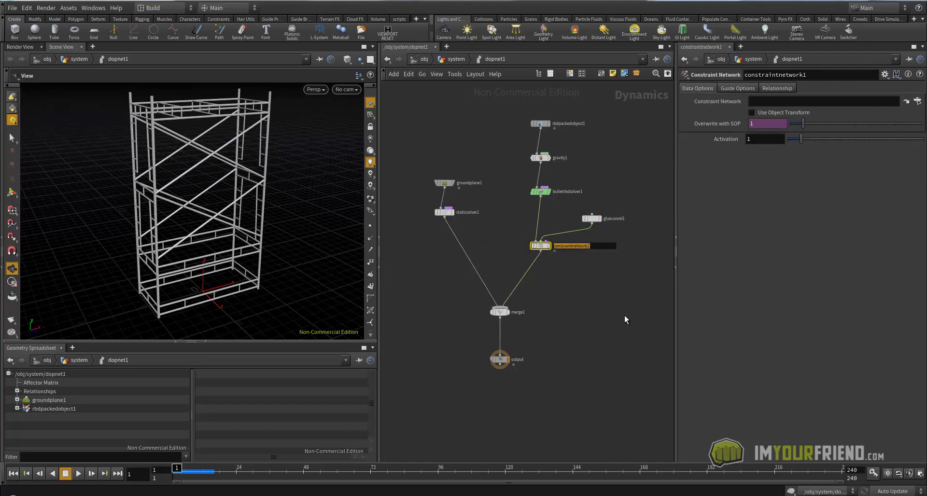
pyautogui.write('stic')
pyautogui.write('conNet')
pyautogui.write('_')
pyautogui.press('Return')
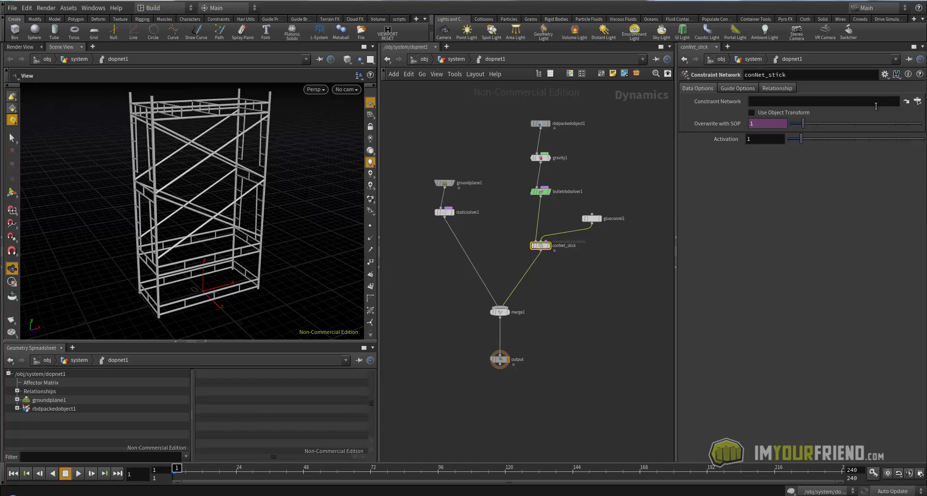
# Assign /obj/system/CON_stick as the constraint geometry of conNet_stick.
pyautogui.click(918, 101)
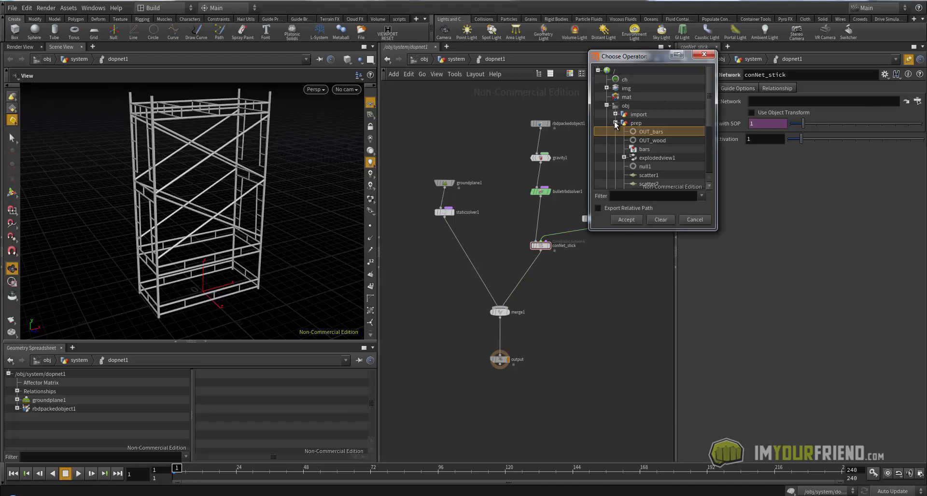
pyautogui.click(615, 124)
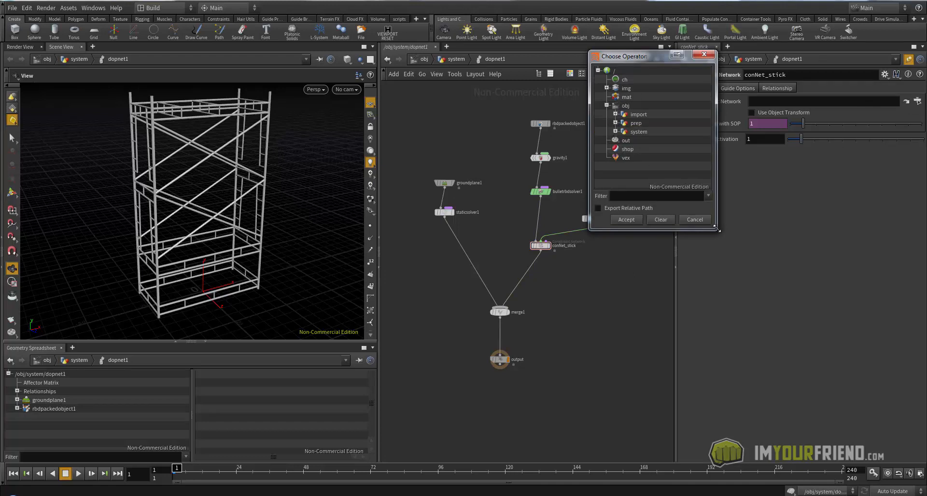
pyautogui.moveTo(718, 230); pyautogui.dragTo(793, 231)
pyautogui.click(615, 131)
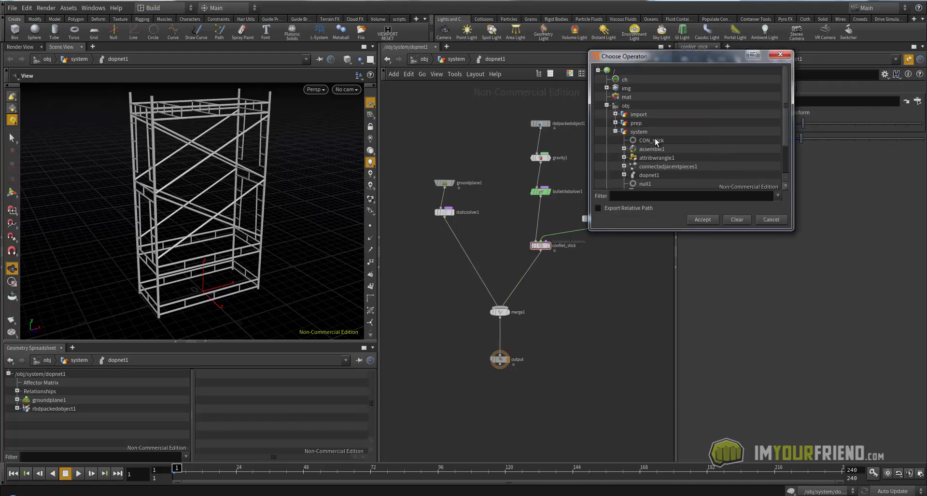
pyautogui.click(655, 140)
pyautogui.click(705, 222)
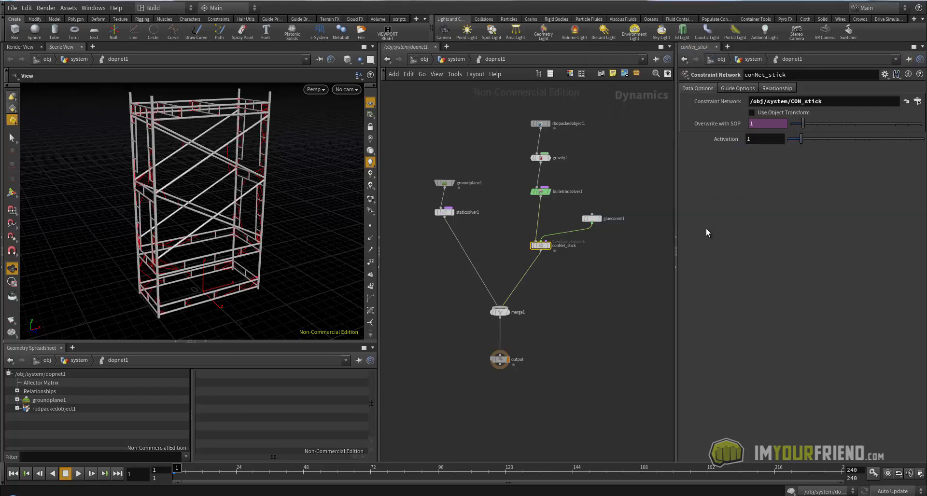
# Play the simulation to check how the constrained scaffold falls, and return to frame 1.
pyautogui.moveTo(217, 214); pyautogui.dragTo(244, 184)
pyautogui.press('Up')
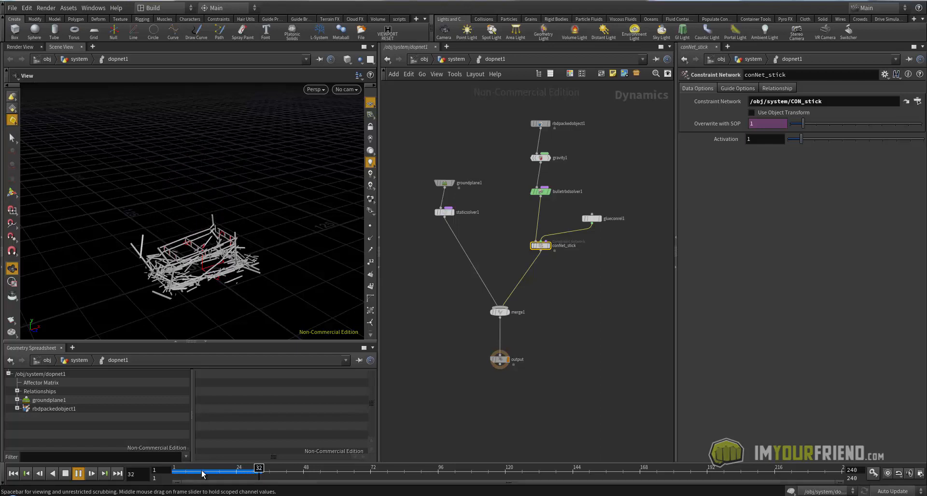
pyautogui.moveTo(203, 472); pyautogui.dragTo(147, 472)
pyautogui.press('Up')
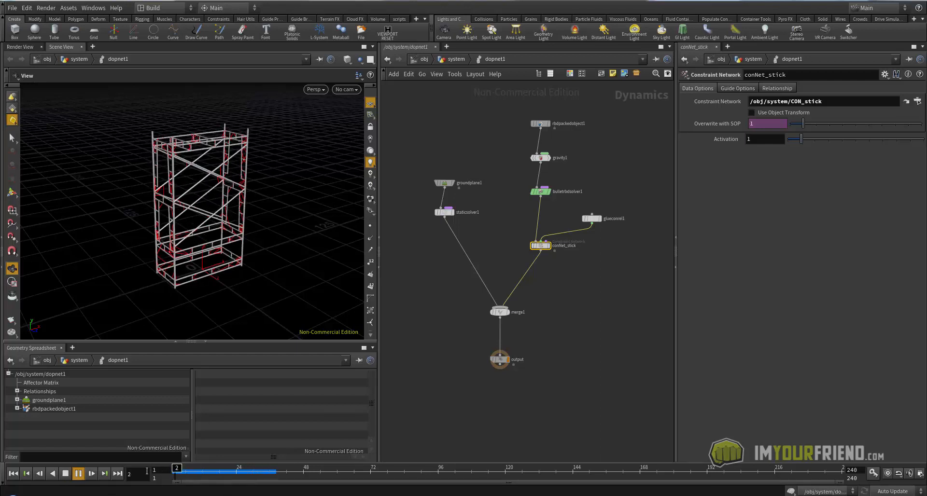
pyautogui.click(65, 473)
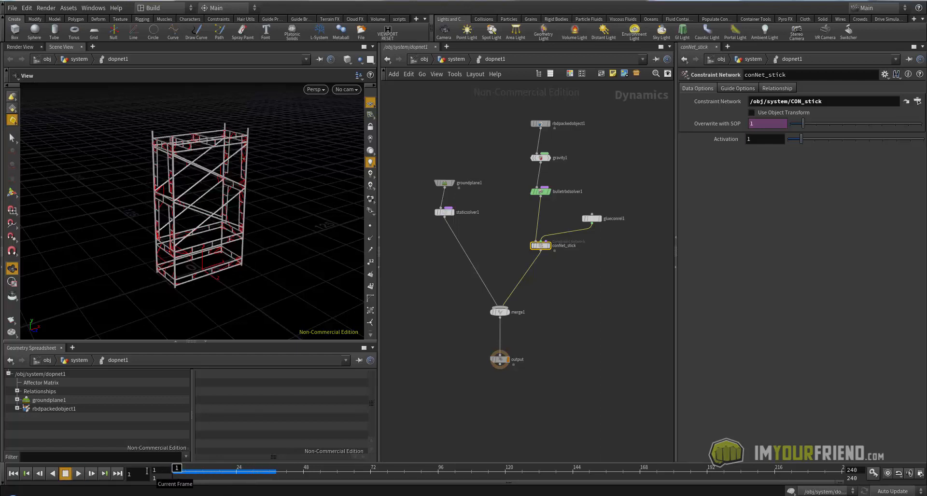
# Set the glue relationship's strength to 1000000.
pyautogui.moveTo(271, 247); pyautogui.dragTo(282, 246)
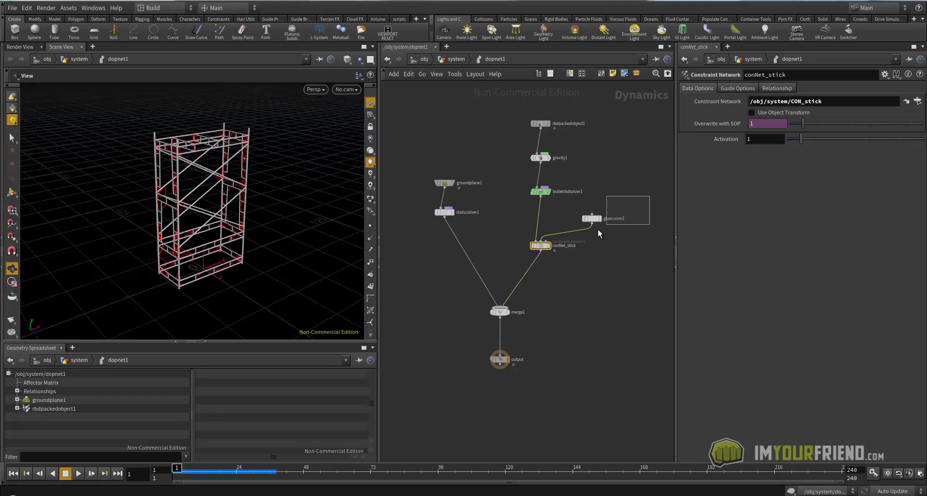
pyautogui.moveTo(597, 229); pyautogui.dragTo(580, 227)
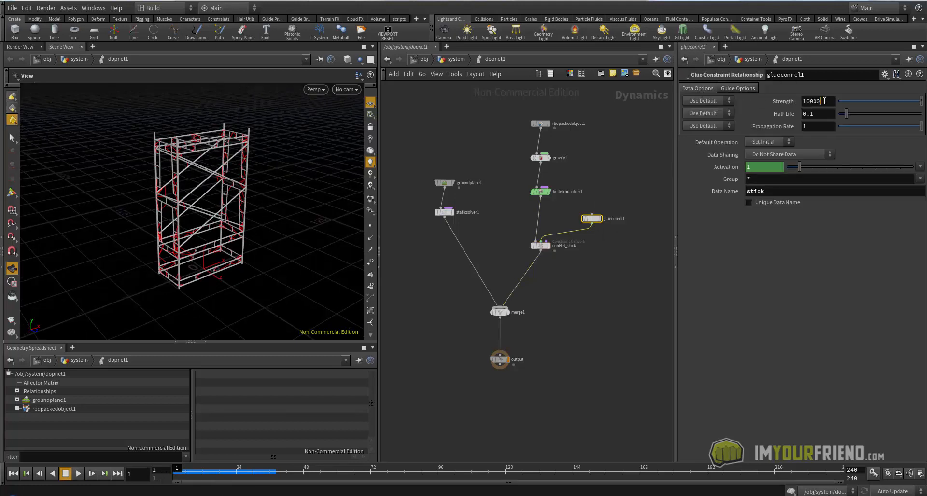
pyautogui.press('Return')
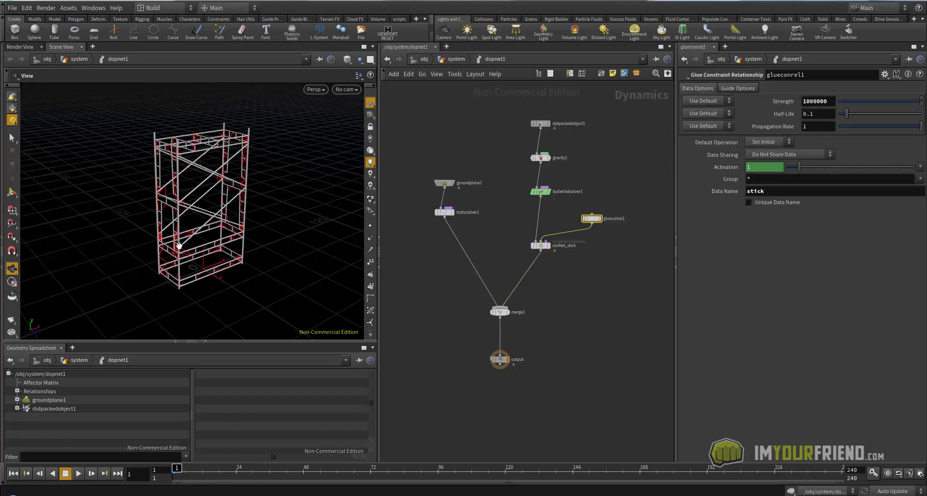
# Play the simulation with the stronger glue and scrub through its early frames to examine the collapse.
pyautogui.press('s')
pyautogui.press('Up')
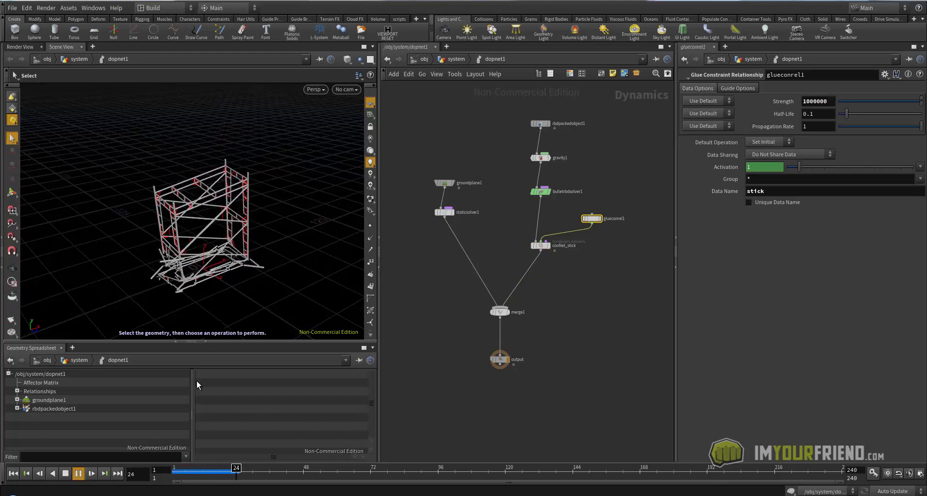
pyautogui.moveTo(205, 475); pyautogui.dragTo(215, 421)
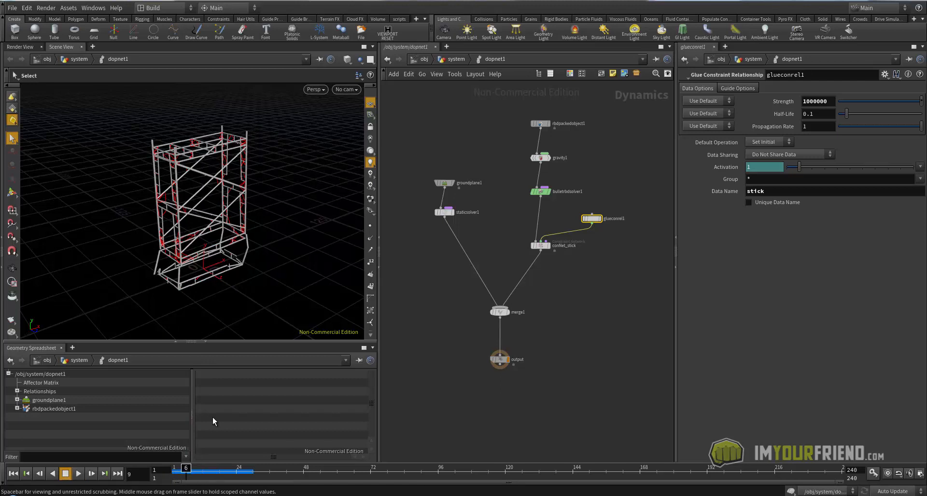
# Hide the guide geometry of the conNet_stick constraint network.
pyautogui.keyDown('alt'); pyautogui.moveTo(224, 277); pyautogui.dragTo(240, 271); pyautogui.keyUp('alt')
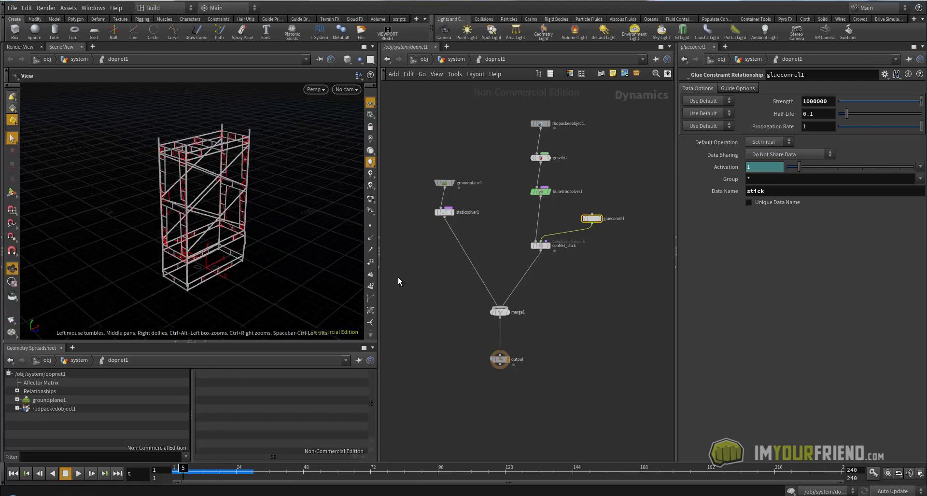
pyautogui.click(550, 244)
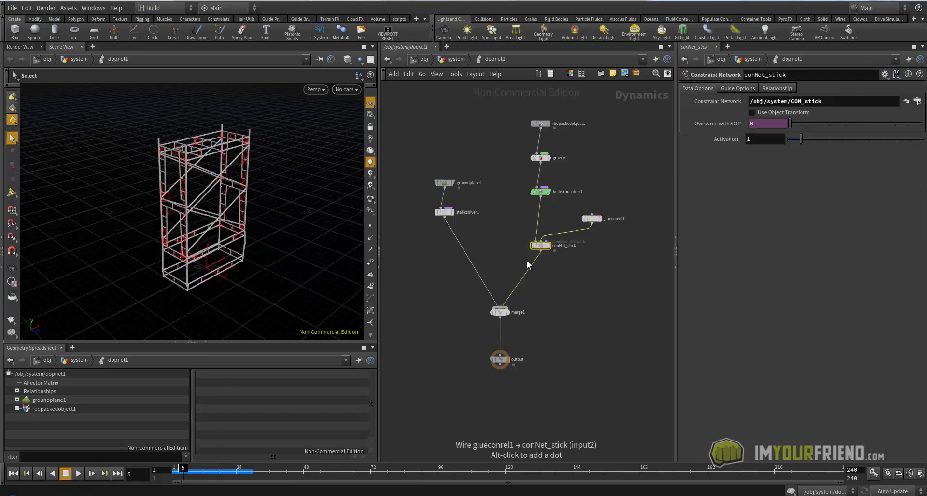
pyautogui.click(733, 89)
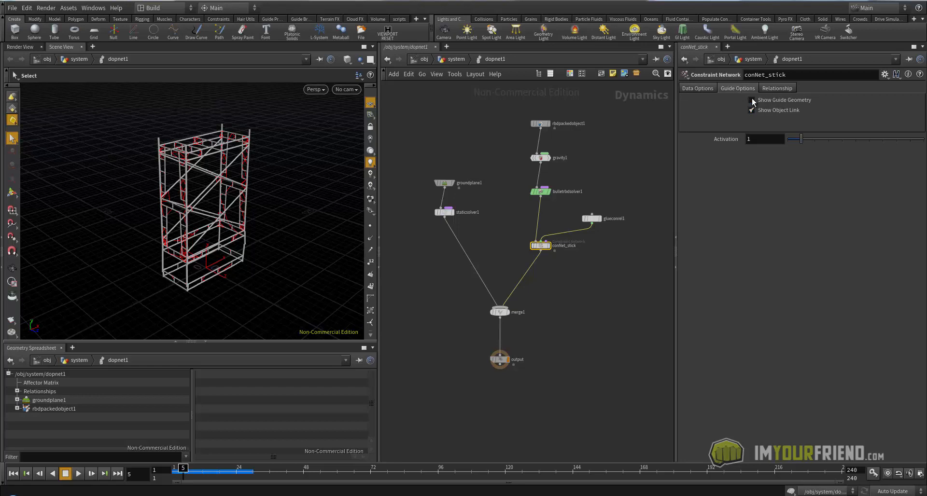
pyautogui.click(751, 100)
pyautogui.keyDown('alt'); pyautogui.moveTo(224, 234); pyautogui.dragTo(259, 198); pyautogui.keyUp('alt')
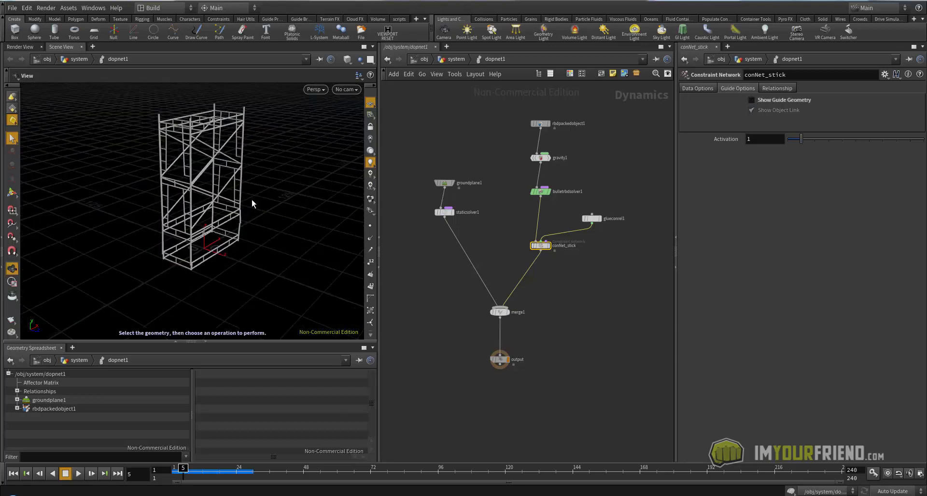
# Play the simulation without the constraint guides to examine the scaffold's collapse, and return to frame 1.
pyautogui.press('Escape')
pyautogui.press('Up')
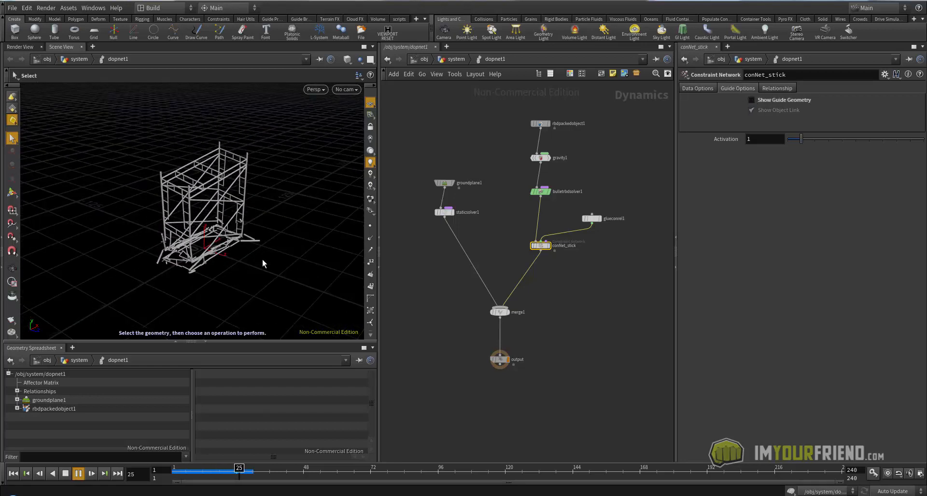
pyautogui.press('Escape')
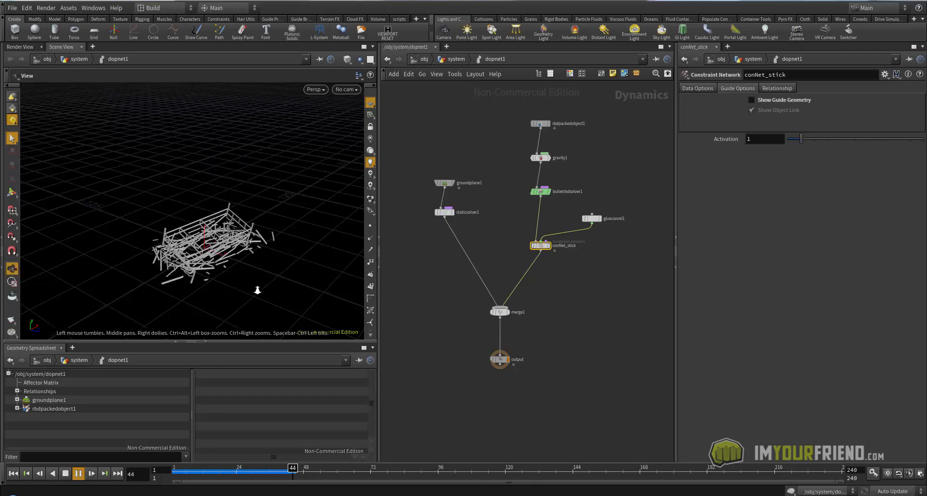
pyautogui.keyDown('alt'); pyautogui.moveTo(257, 290); pyautogui.dragTo(267, 375, button='right'); pyautogui.keyUp('alt')
pyautogui.moveTo(239, 472); pyautogui.dragTo(141, 470)
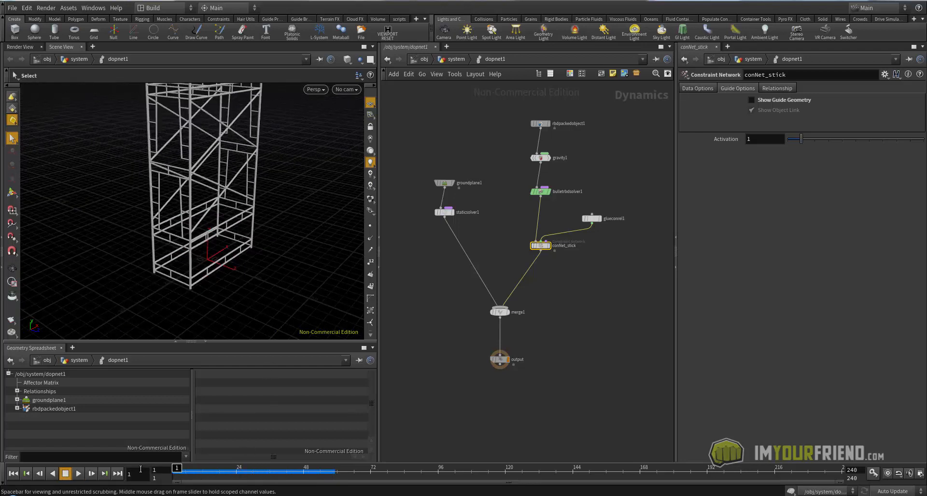
# Save the scene file.
pyautogui.keyDown('alt'); pyautogui.moveTo(215, 294); pyautogui.dragTo(226, 228, button='right'); pyautogui.keyUp('alt')
pyautogui.moveTo(226, 227)
pyautogui.keyDown('alt'); pyautogui.mouseDown()
pyautogui.moveTo(213, 234)
pyautogui.moveTo(227, 239)
pyautogui.mouseUp(); pyautogui.keyUp('alt')
pyautogui.hotkey('ctrl', 's')
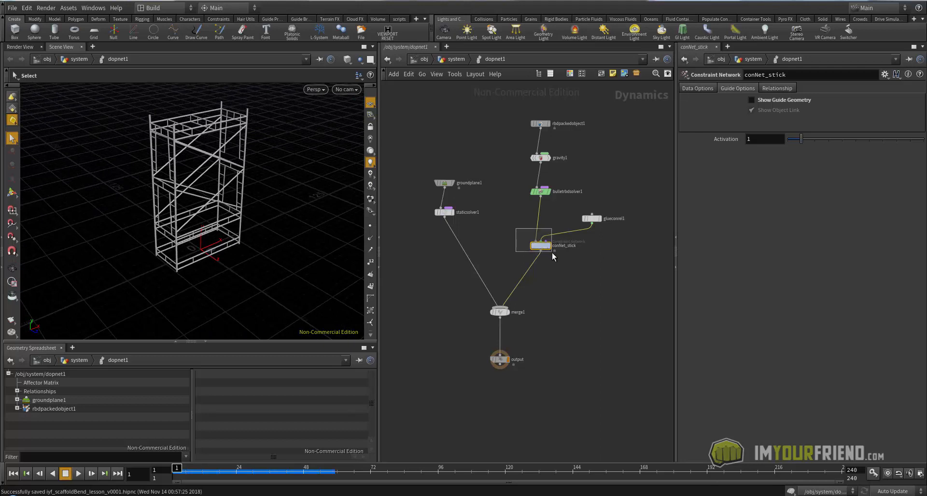
# Set the strength of the glue constraint relationship glueconrel1 to 7000000.
pyautogui.click(592, 218)
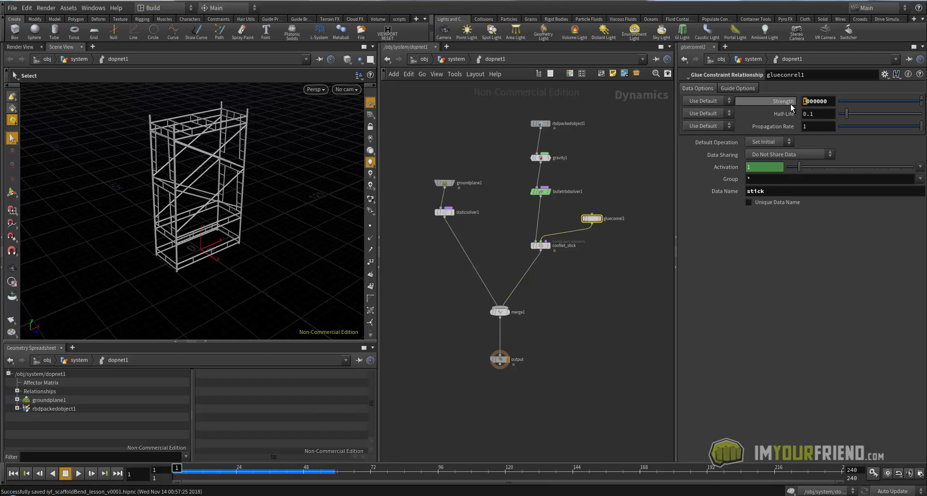
pyautogui.moveTo(790, 104)
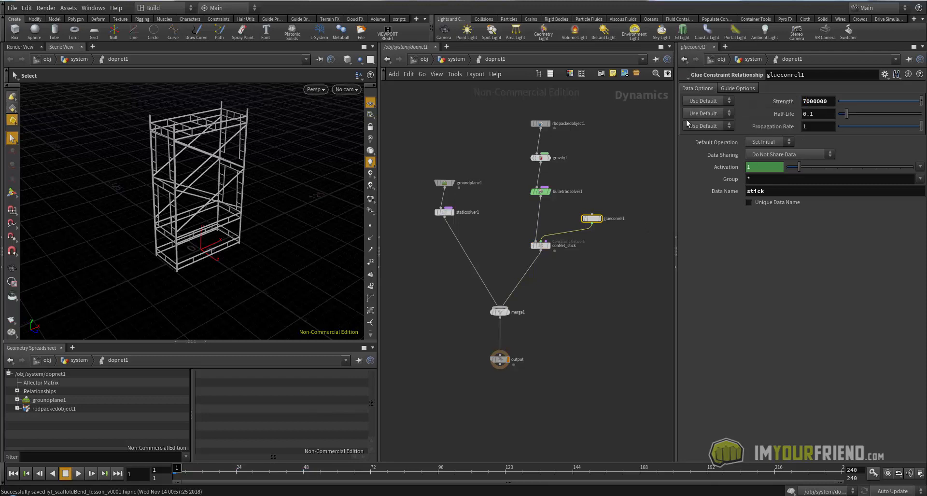
pyautogui.keyDown('alt'); pyautogui.moveTo(206, 212); pyautogui.dragTo(205, 211); pyautogui.keyUp('alt')
# Play the simulation with the 7000000 glue strength to check how the scaffold breaks, and return to frame 1.
pyautogui.press('Up')
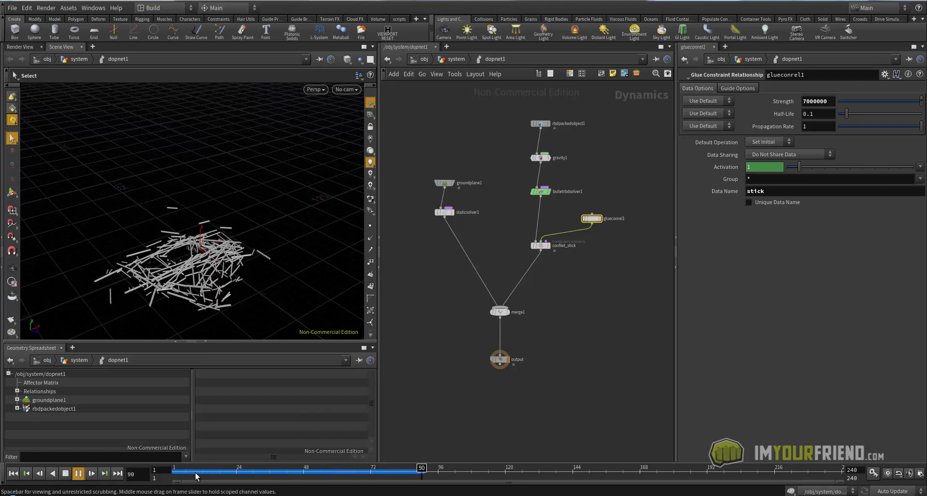
pyautogui.moveTo(196, 472); pyautogui.dragTo(174, 471)
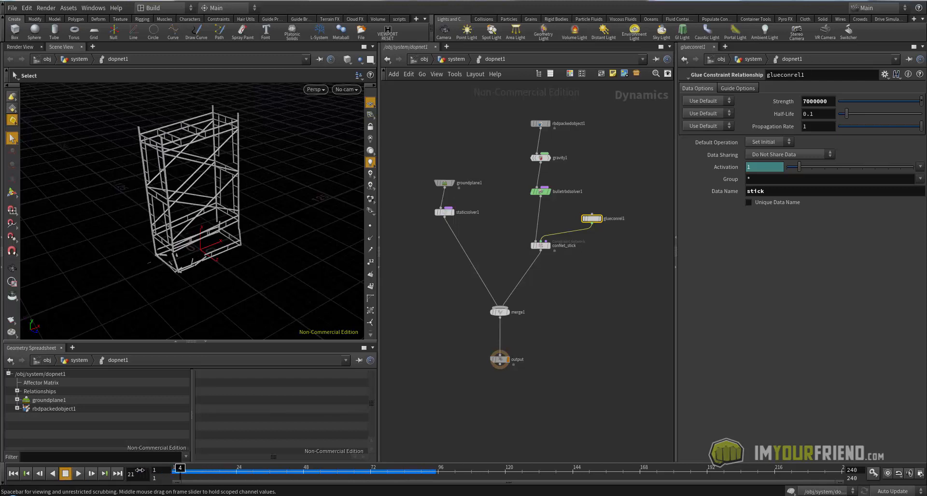
pyautogui.keyDown('alt'); pyautogui.moveTo(221, 275); pyautogui.dragTo(222, 280); pyautogui.keyUp('alt')
pyautogui.keyDown('alt'); pyautogui.moveTo(222, 280); pyautogui.dragTo(218, 286, button='middle'); pyautogui.keyUp('alt')
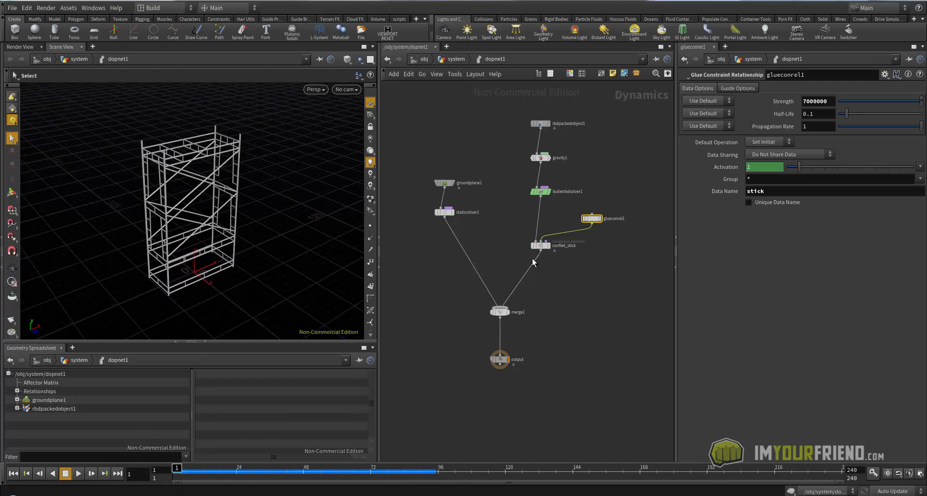
# Go up to the system geometry network and move assemble1 with its input node upward to make room above null1.
pyautogui.click(445, 63)
pyautogui.moveTo(549, 96); pyautogui.dragTo(557, 193, button='middle')
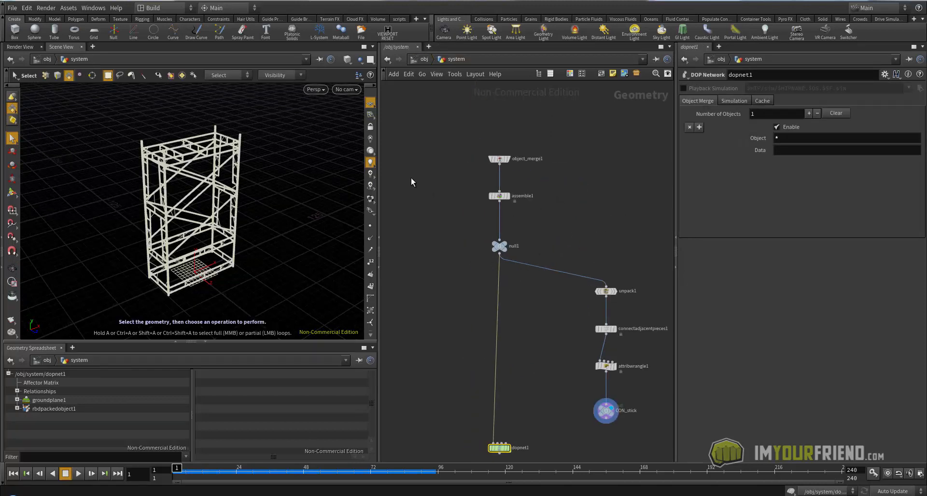
pyautogui.moveTo(412, 182); pyautogui.dragTo(421, 207, button='middle')
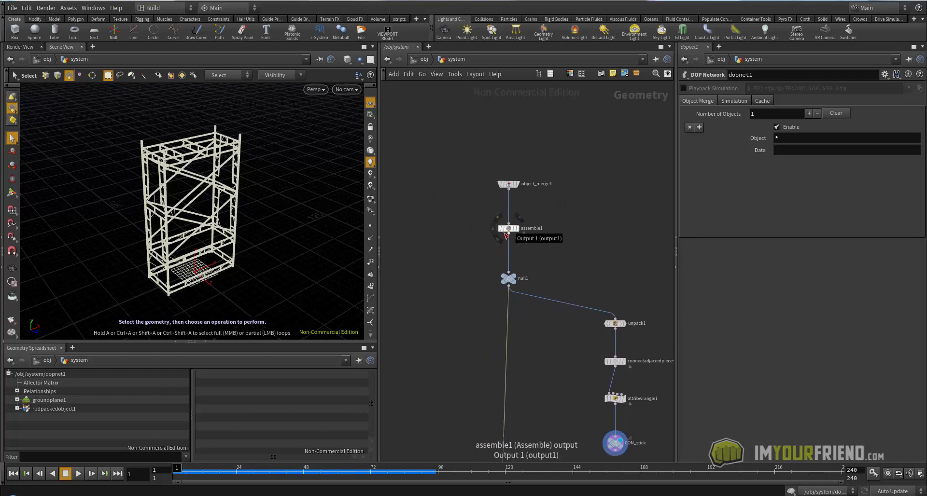
pyautogui.keyDown('shift'); pyautogui.moveTo(506, 231); pyautogui.dragTo(506, 173); pyautogui.keyUp('shift')
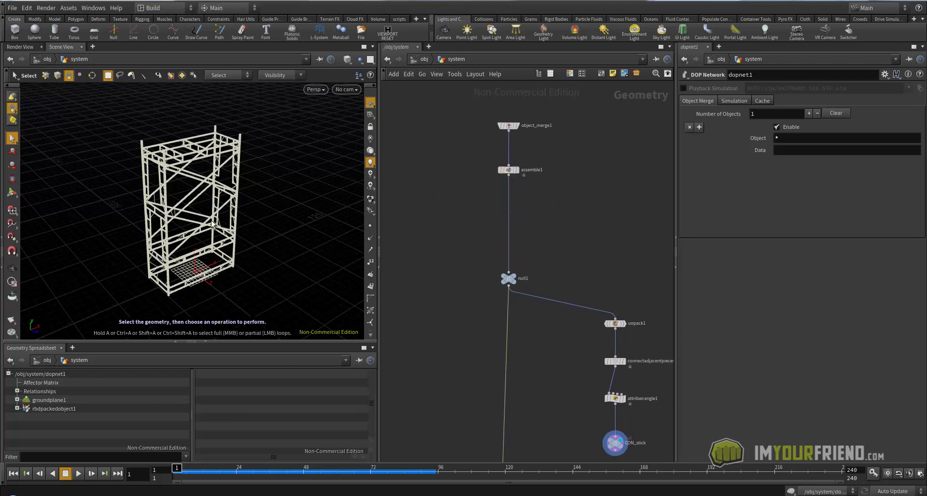
# Display assemble1's output in the viewport and inspect the packed scaffold.
pyautogui.rightClick(255, 222)
pyautogui.click(260, 191)
pyautogui.moveTo(241, 221)
pyautogui.keyDown('alt'); pyautogui.mouseDown()
pyautogui.moveTo(241, 214)
pyautogui.moveTo(250, 225)
pyautogui.mouseUp(); pyautogui.keyUp('alt')
pyautogui.press('s')
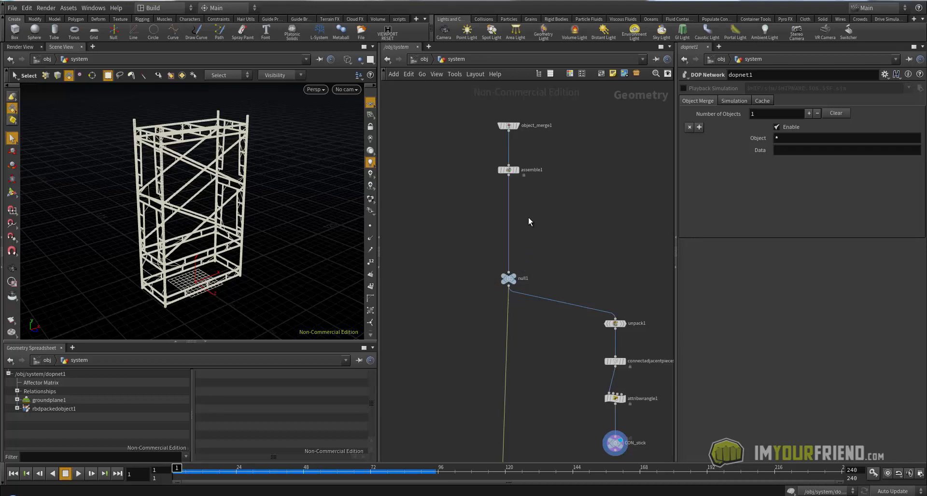
pyautogui.click(518, 169)
pyautogui.click(509, 171)
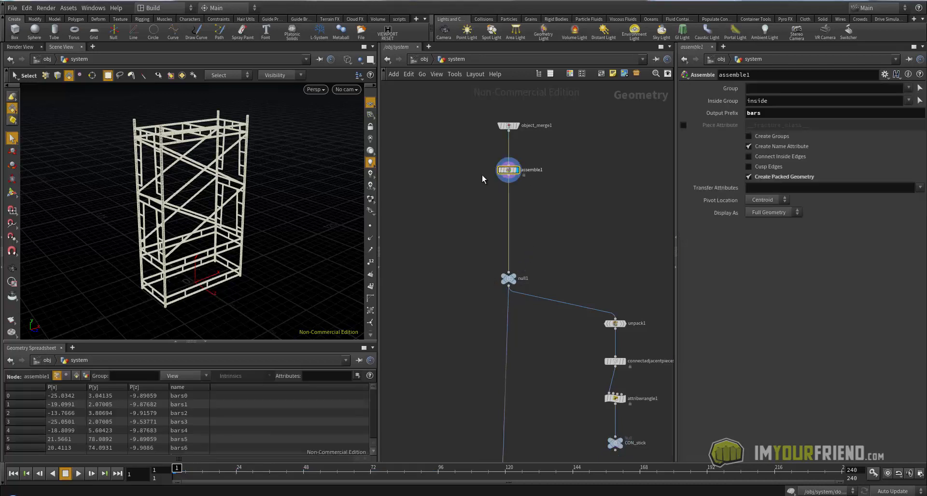
pyautogui.hotkey('shift', 'w')
pyautogui.keyDown('alt'); pyautogui.moveTo(237, 213); pyautogui.dragTo(251, 218); pyautogui.keyUp('alt')
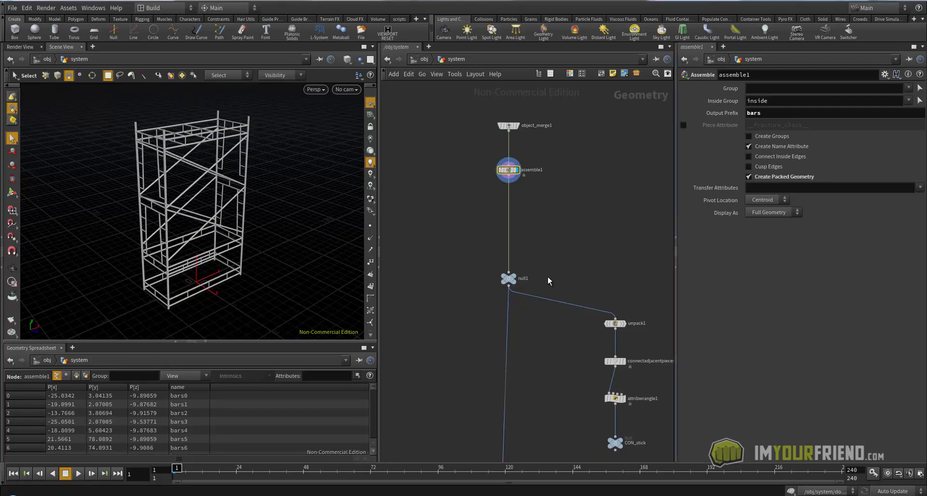
# Insert an Attribute Wrangle node between assemble1 and null1.
pyautogui.press('Tab')
pyautogui.write('a')
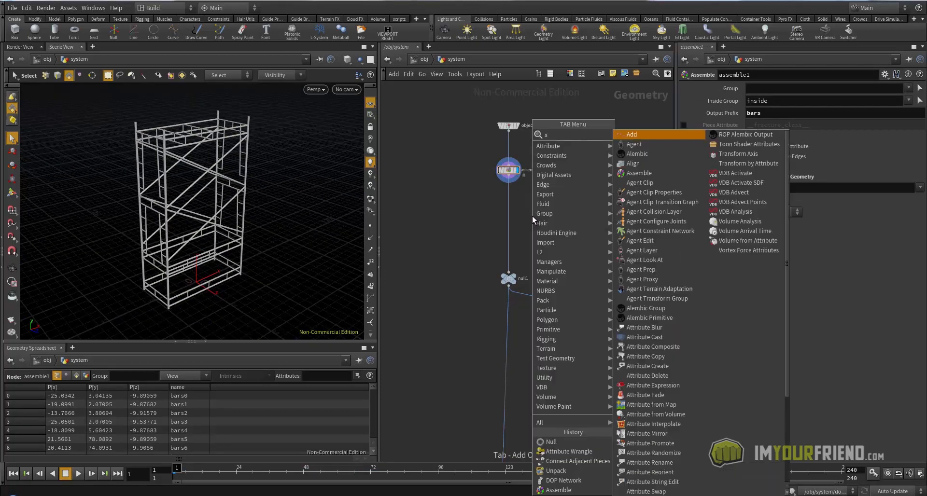
pyautogui.write('tw')
pyautogui.click(640, 137)
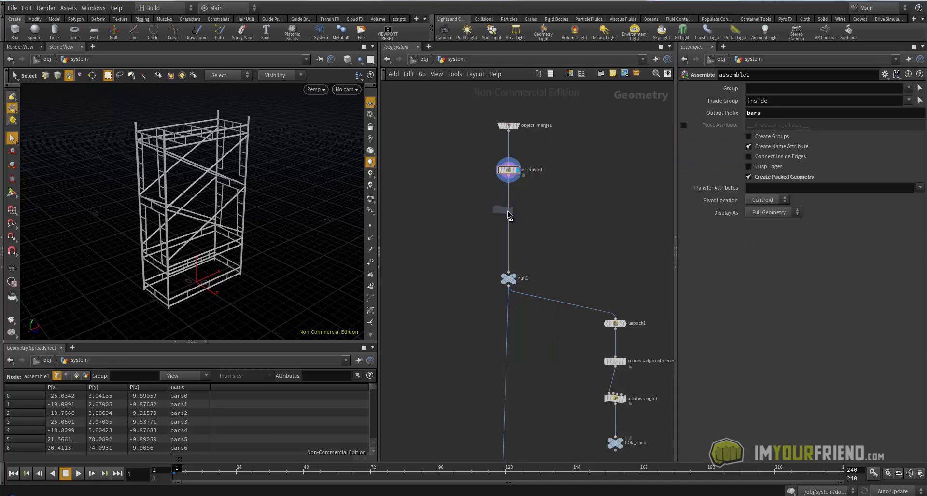
pyautogui.click(513, 220)
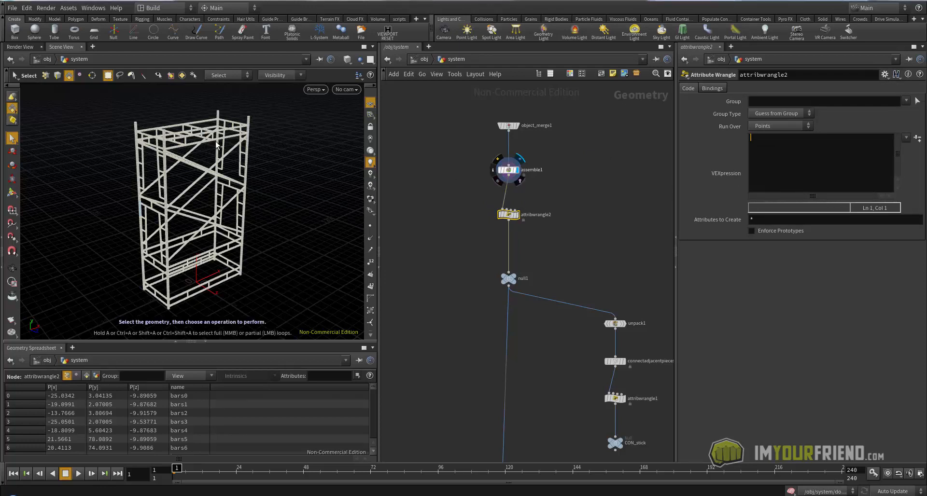
# Write the point expression i@active = 1; in attribwrangle2 to create an integer active attribute on the packed bars.
pyautogui.press('Escape')
pyautogui.moveTo(273, 183); pyautogui.dragTo(265, 186)
pyautogui.press('s')
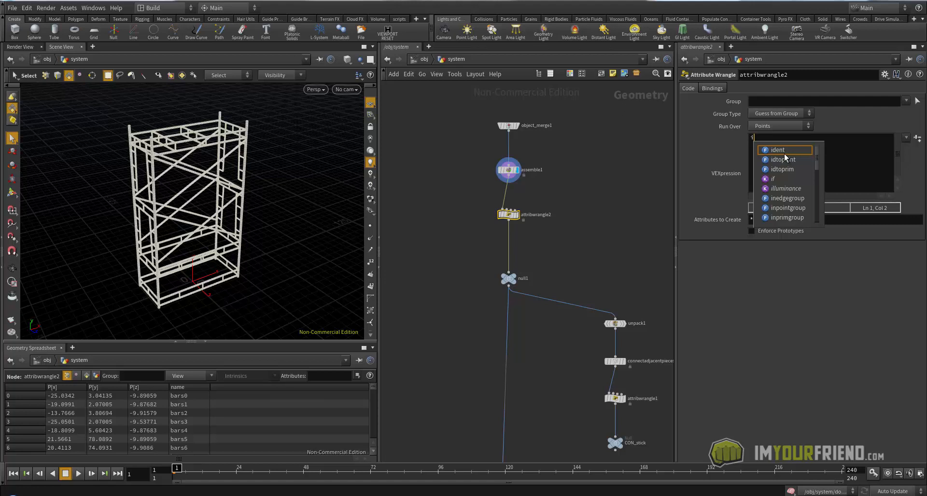
pyautogui.write('=active')
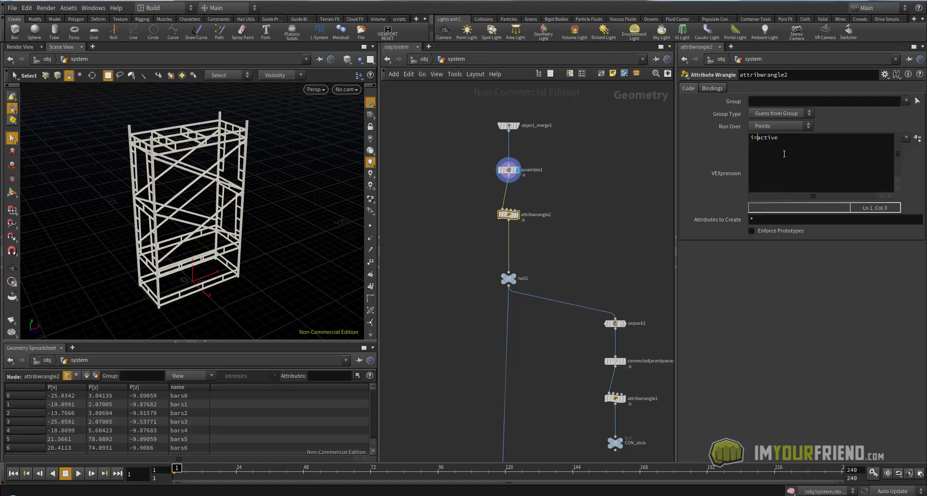
pyautogui.press('BackSpace')
pyautogui.write('@')
pyautogui.click(616, 185)
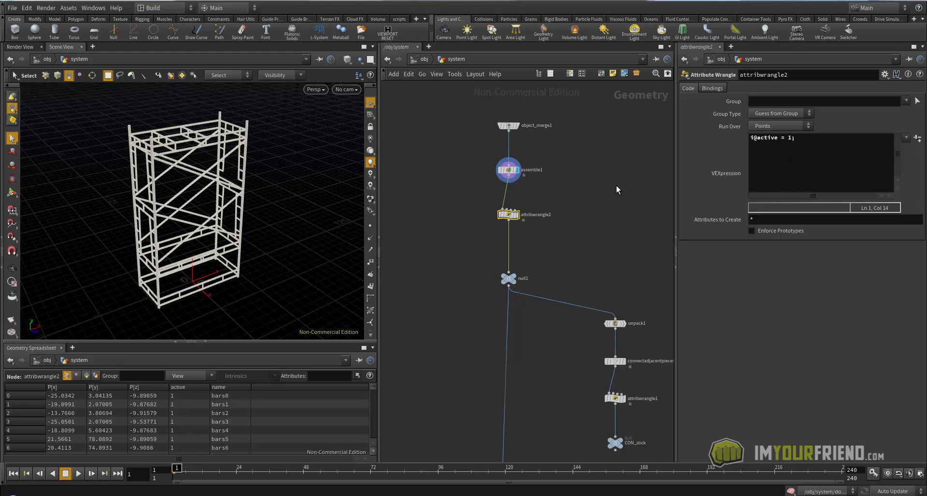
# Display attribwrangle2's output in the viewport.
pyautogui.middleClick(509, 215)
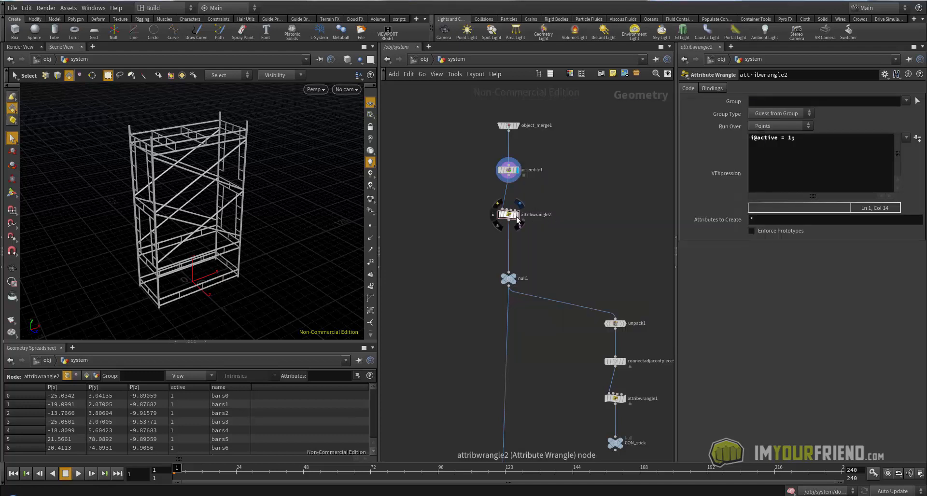
pyautogui.moveTo(536, 246); pyautogui.dragTo(501, 176, button='middle')
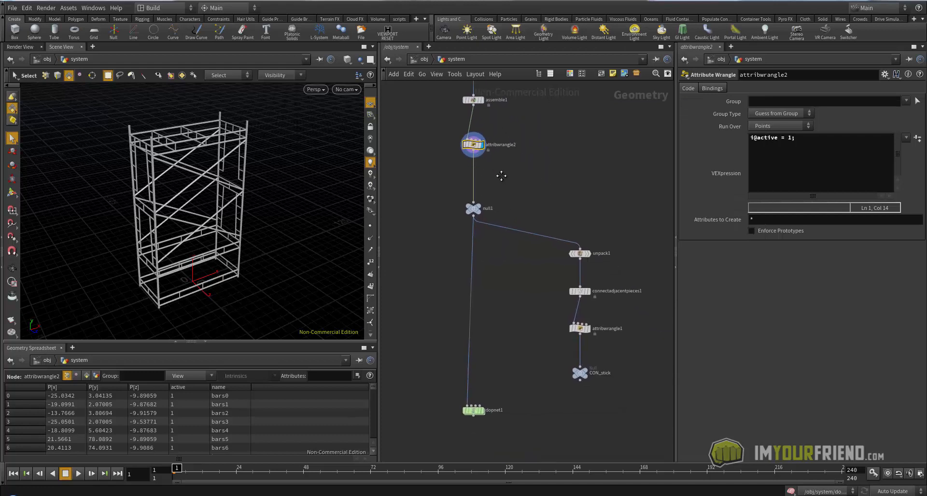
pyautogui.moveTo(499, 266); pyautogui.dragTo(509, 266, button='middle')
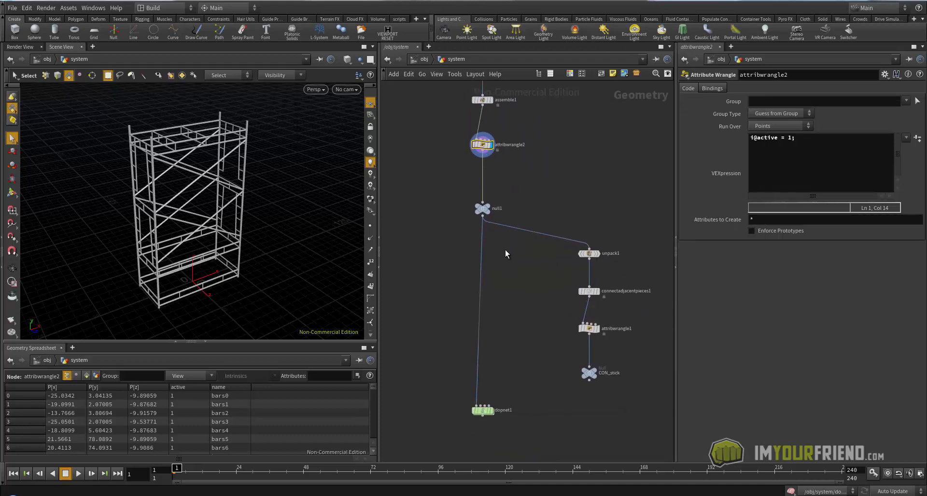
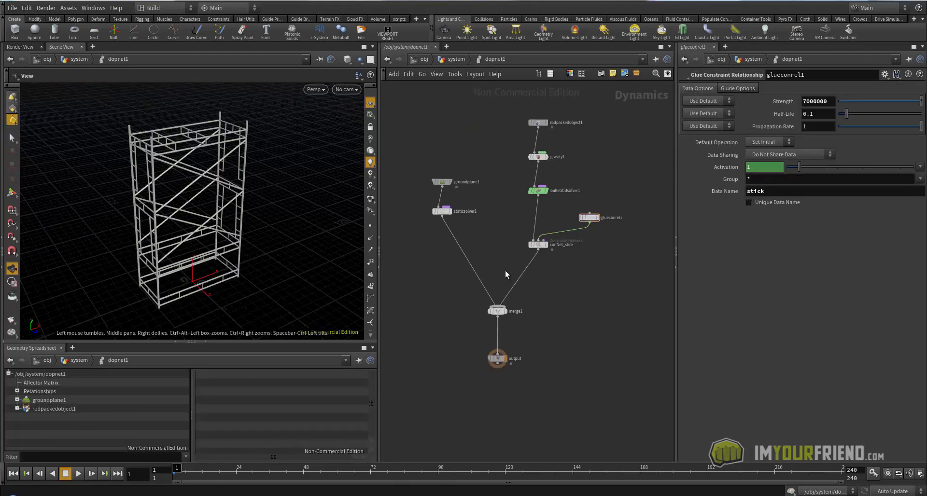
# Play the dopnet1 simulation with the bars' active attribute at 0, and return to frame 1.
pyautogui.press('Up')
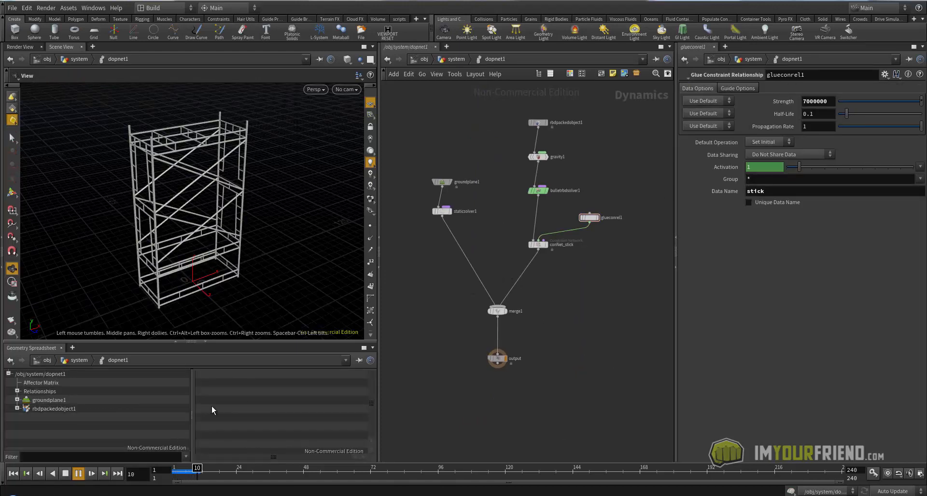
pyautogui.moveTo(188, 471); pyautogui.dragTo(175, 471)
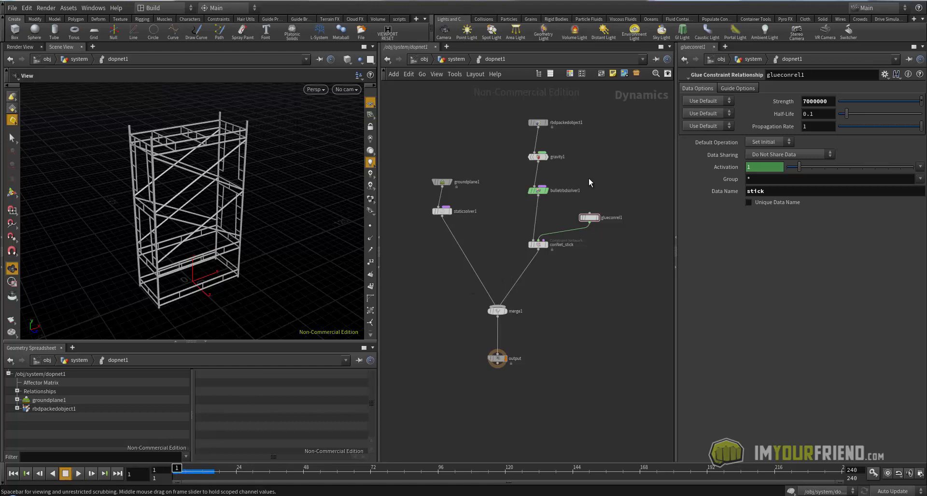
# Set the expression in attribwrangle2 back to i@active = 1; and replay the dopnet1 simulation.
pyautogui.click(450, 60)
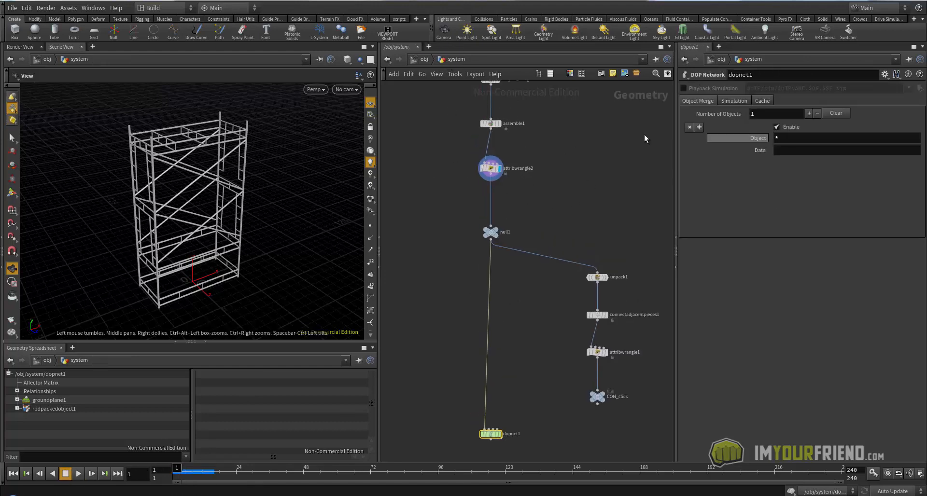
pyautogui.click(491, 169)
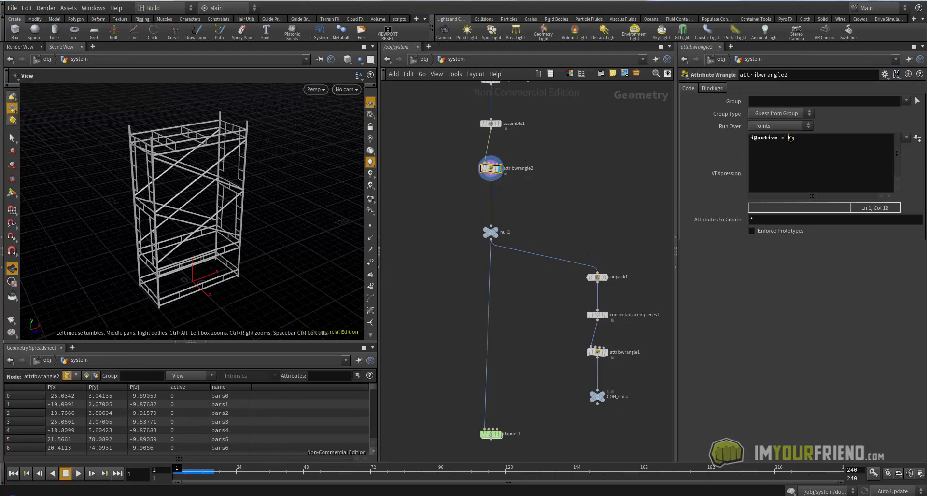
pyautogui.click(567, 207)
pyautogui.moveTo(567, 218); pyautogui.dragTo(561, 218, button='middle')
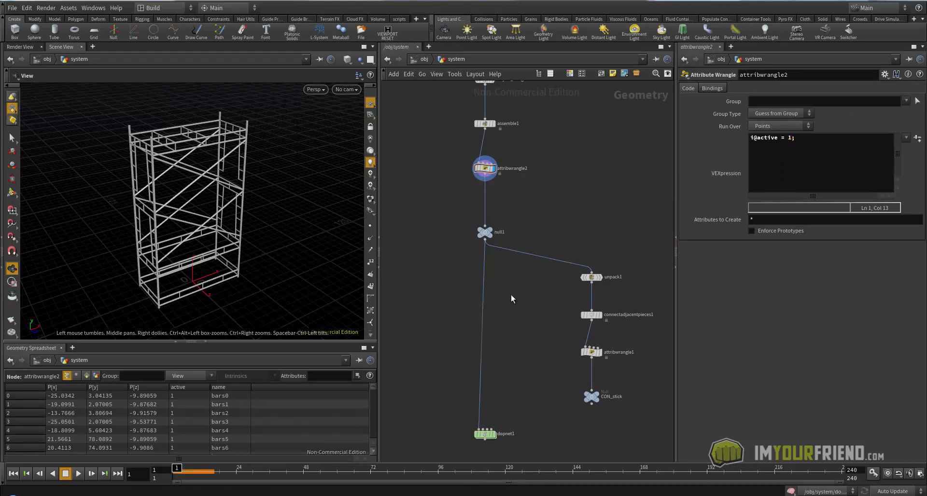
pyautogui.press('Up')
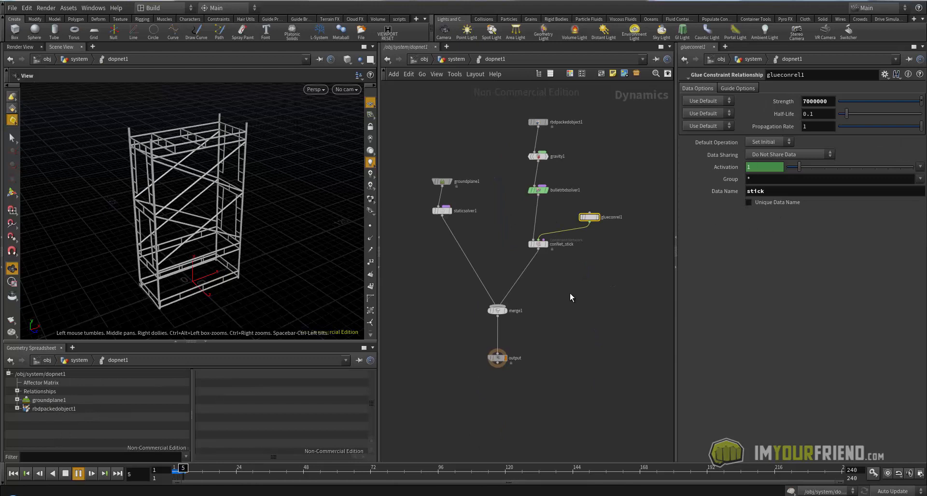
# Return the timeline to frame 1 and save the scene file.
pyautogui.click(13, 473)
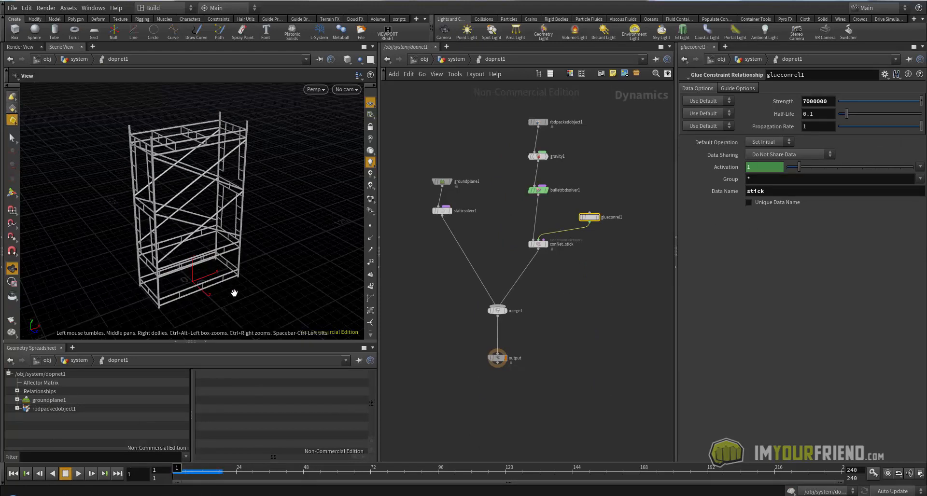
pyautogui.moveTo(234, 293); pyautogui.dragTo(244, 291)
pyautogui.hotkey('ctrl', 's')
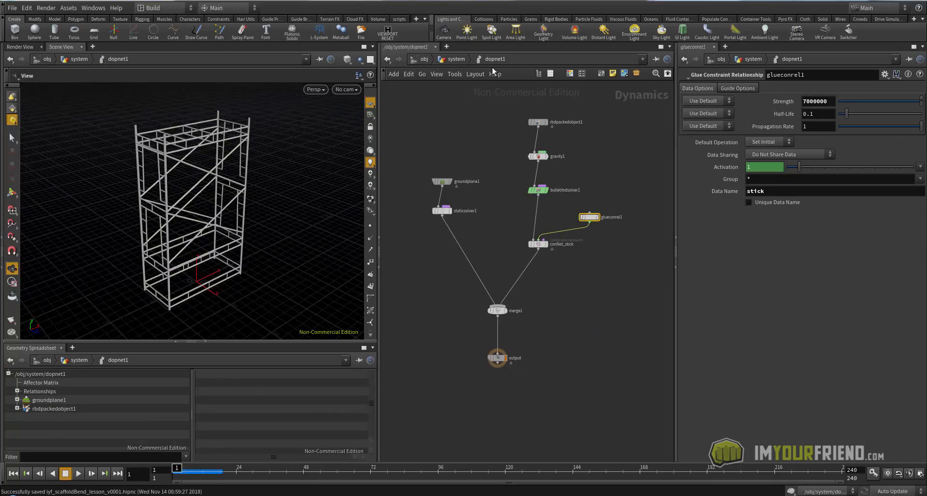
# Go up to the system network and move attribwrangle2, together with assemble1 and object_merge1, sideways away from null1.
pyautogui.press('u')
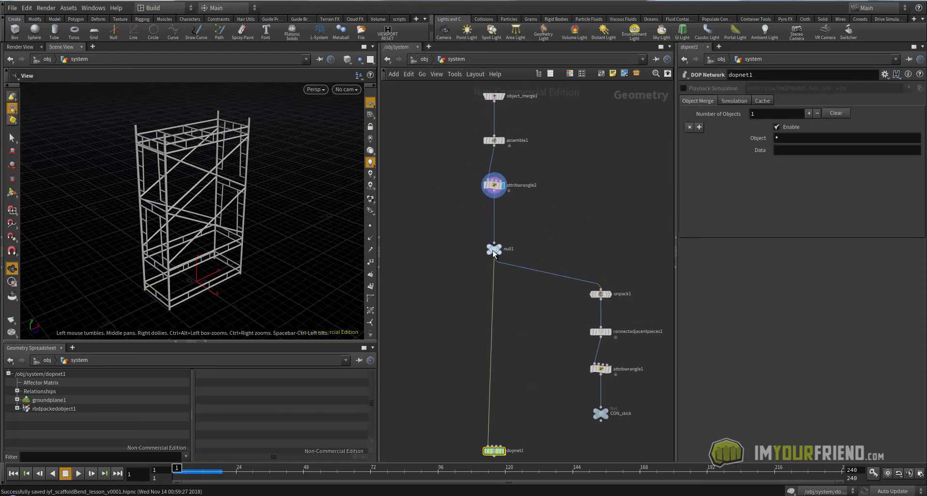
pyautogui.moveTo(241, 292); pyautogui.dragTo(158, 246)
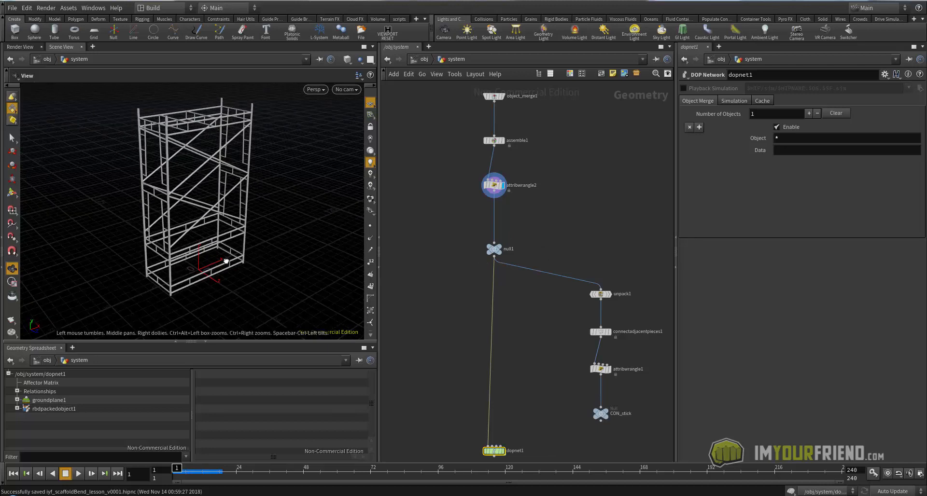
pyautogui.moveTo(240, 265); pyautogui.dragTo(192, 198)
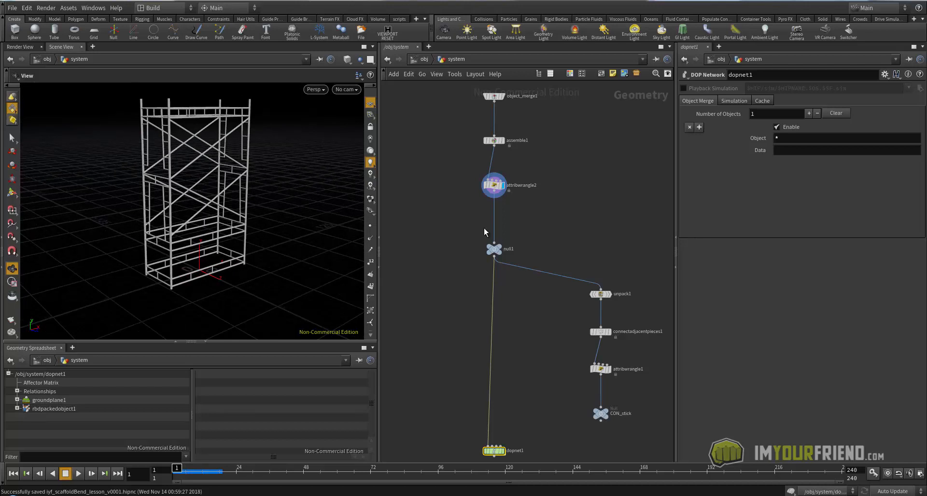
pyautogui.moveTo(465, 178); pyautogui.dragTo(493, 197, button='middle')
pyautogui.keyDown('ctrl'); pyautogui.moveTo(527, 201); pyautogui.dragTo(572, 200); pyautogui.keyUp('ctrl')
pyautogui.hotkey('ctrl', 'z')
pyautogui.moveTo(467, 150); pyautogui.dragTo(469, 151, button='middle')
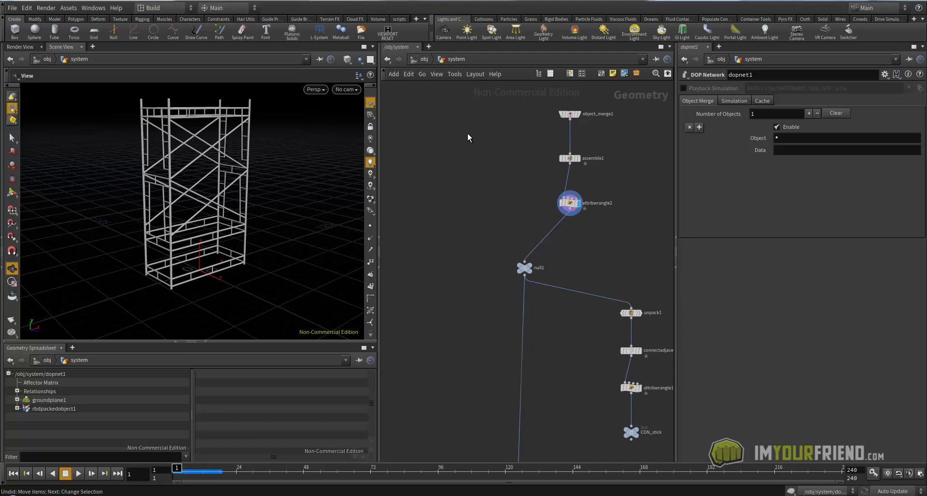
# Add a Box node in the empty area beside object_merge1.
pyautogui.press('Tab')
pyautogui.press('Escape')
pyautogui.click(467, 134)
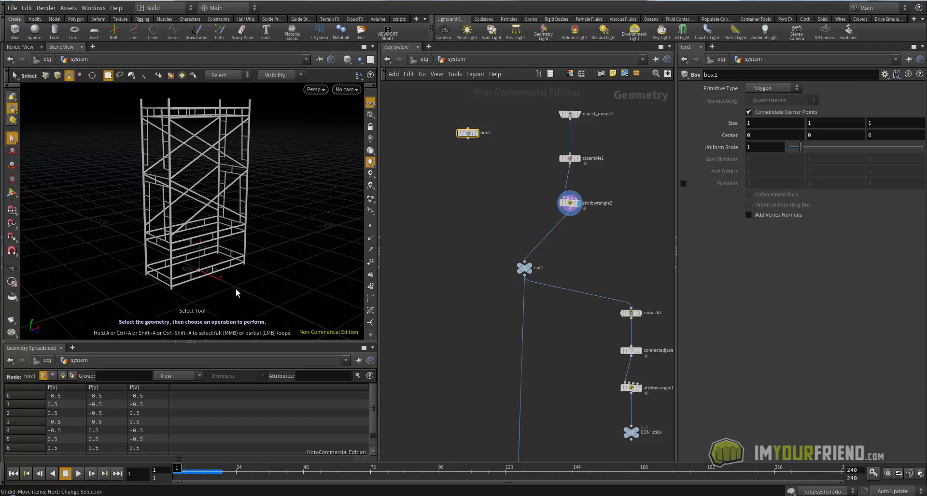
# Set box1's size to 20, 20, 20 and show it as a template wireframe around the scaffold's base.
pyautogui.keyDown('alt'); pyautogui.moveTo(237, 289); pyautogui.dragTo(242, 281); pyautogui.keyUp('alt')
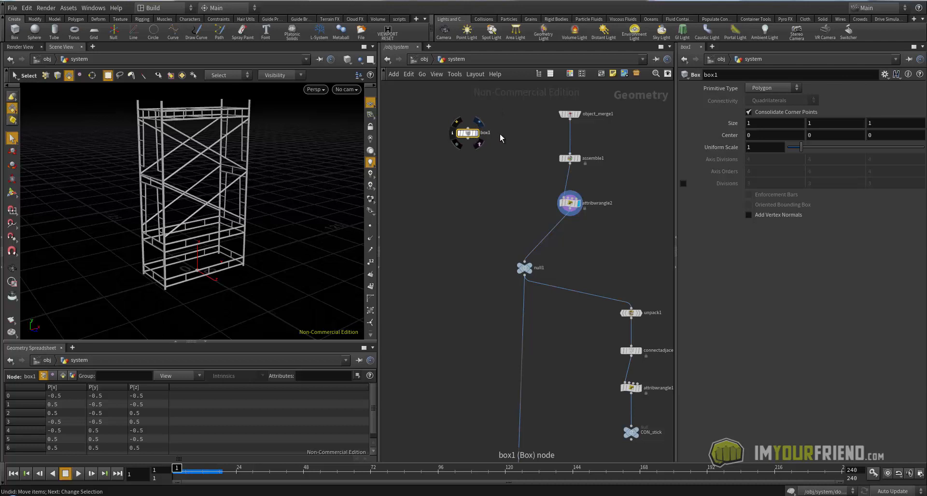
pyautogui.moveTo(759, 125); pyautogui.dragTo(743, 125)
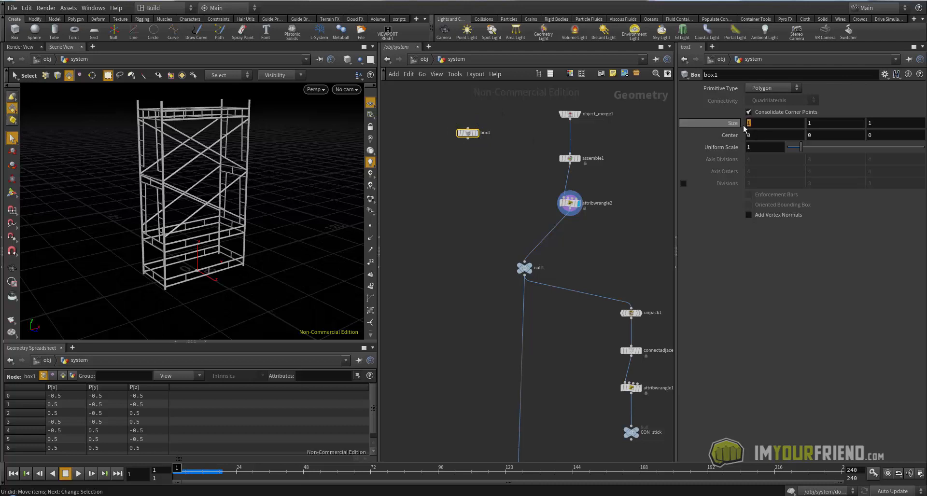
pyautogui.write('20')
pyautogui.press('Tab')
pyautogui.write('20')
pyautogui.press('Tab')
pyautogui.write('20')
pyautogui.press('Return')
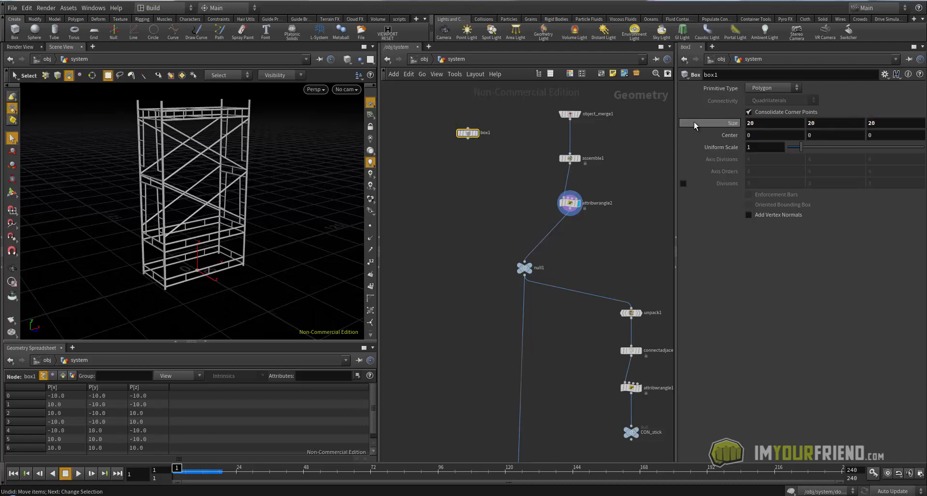
pyautogui.click(479, 144)
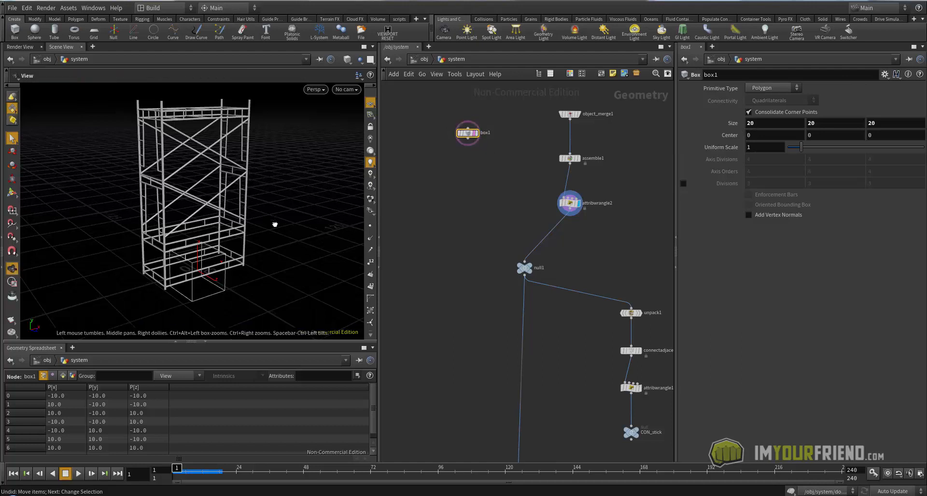
pyautogui.keyDown('alt'); pyautogui.moveTo(274, 224); pyautogui.dragTo(292, 224); pyautogui.keyUp('alt')
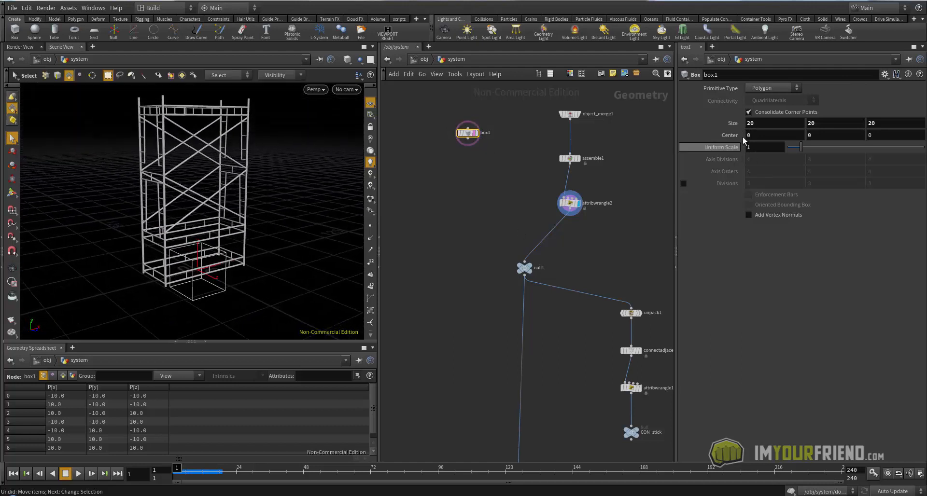
# Set box1's X and Z sizes to 100 so that the box extends beyond the scaffold's base.
pyautogui.moveTo(764, 125); pyautogui.dragTo(729, 128)
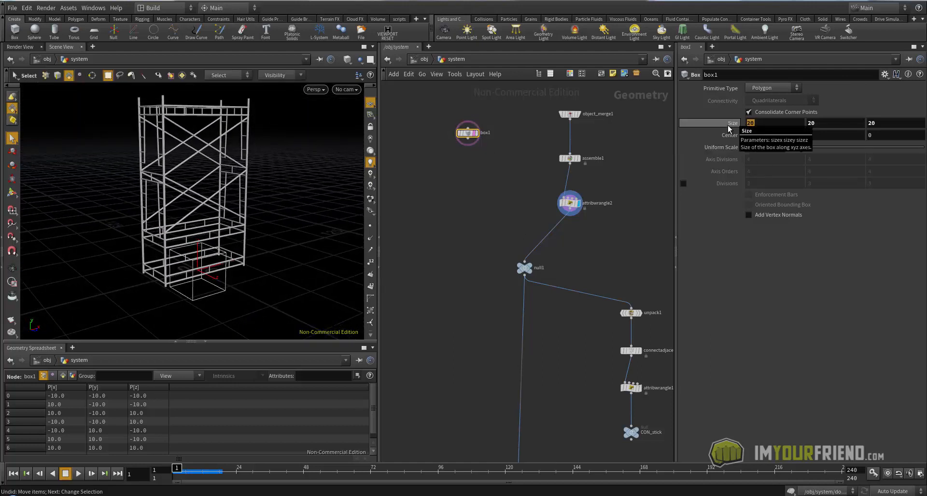
pyautogui.press('Tab')
pyautogui.write('10')
pyautogui.moveTo(475, 202); pyautogui.dragTo(471, 202, button='middle')
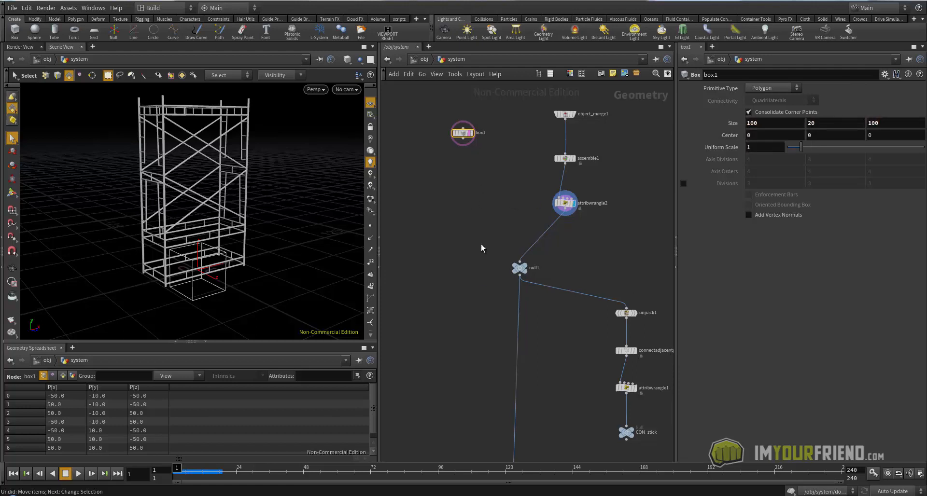
pyautogui.keyDown('alt'); pyautogui.moveTo(298, 275); pyautogui.dragTo(304, 277); pyautogui.keyUp('alt')
pyautogui.keyDown('alt'); pyautogui.moveTo(304, 277); pyautogui.dragTo(304, 259, button='right'); pyautogui.keyUp('alt')
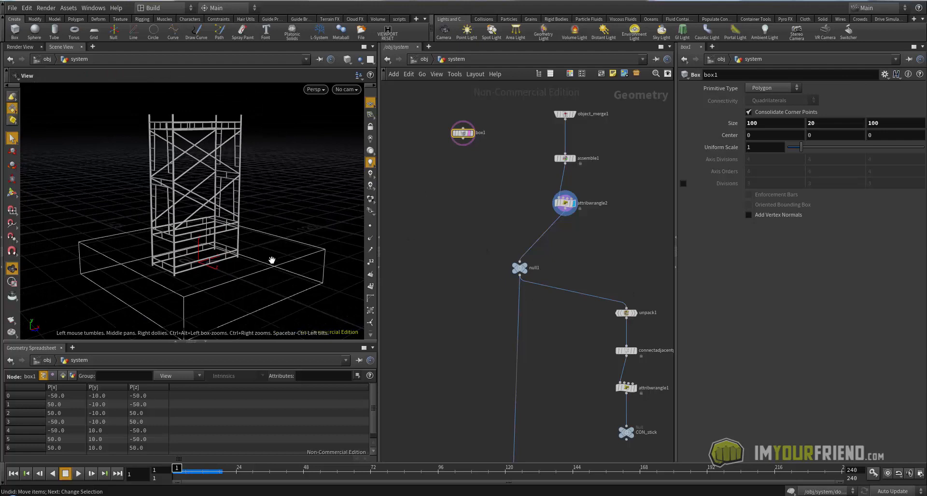
pyautogui.keyDown('alt'); pyautogui.moveTo(272, 261); pyautogui.dragTo(263, 232); pyautogui.keyUp('alt')
# Replace the current Scene View pane with a new one and set it to hide other objects.
pyautogui.click(81, 47)
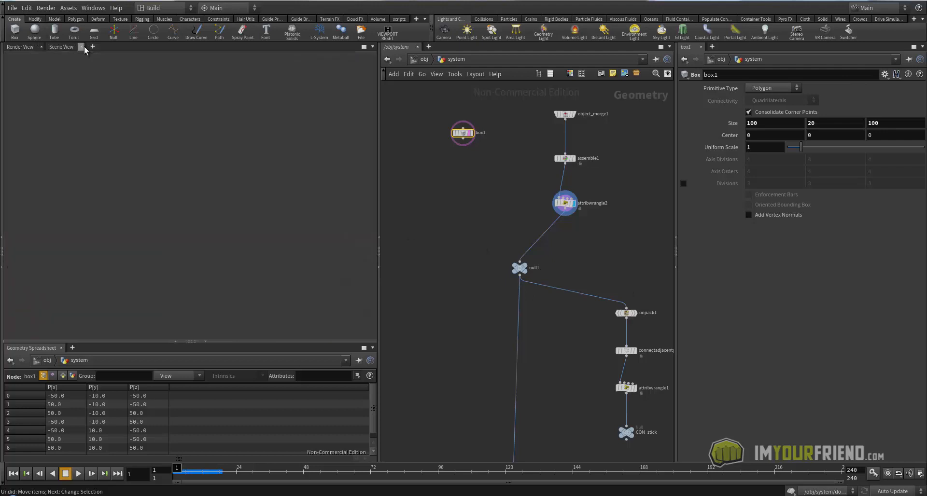
pyautogui.click(52, 49)
pyautogui.moveTo(62, 65)
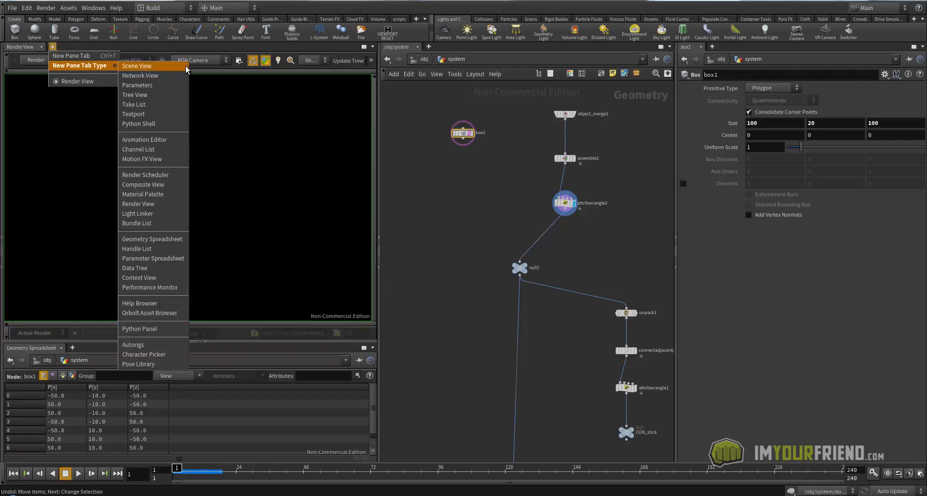
pyautogui.click(178, 64)
pyautogui.click(359, 61)
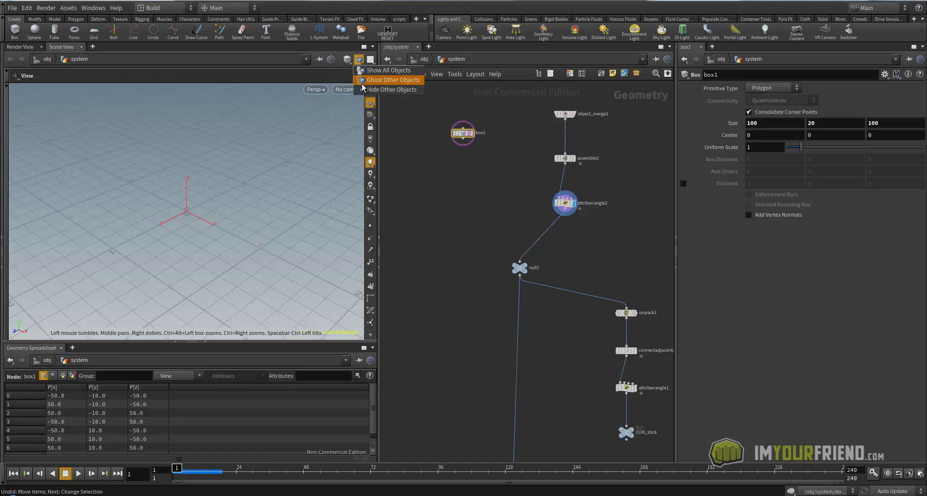
pyautogui.click(364, 90)
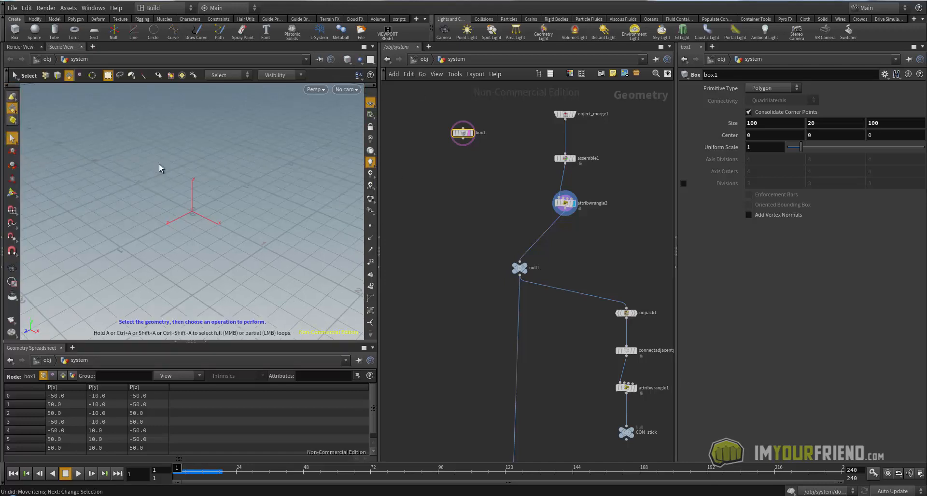
# Change the new viewport's background color scheme to Dark in the display options.
pyautogui.press('d')
pyautogui.click(227, 61)
pyautogui.click(77, 76)
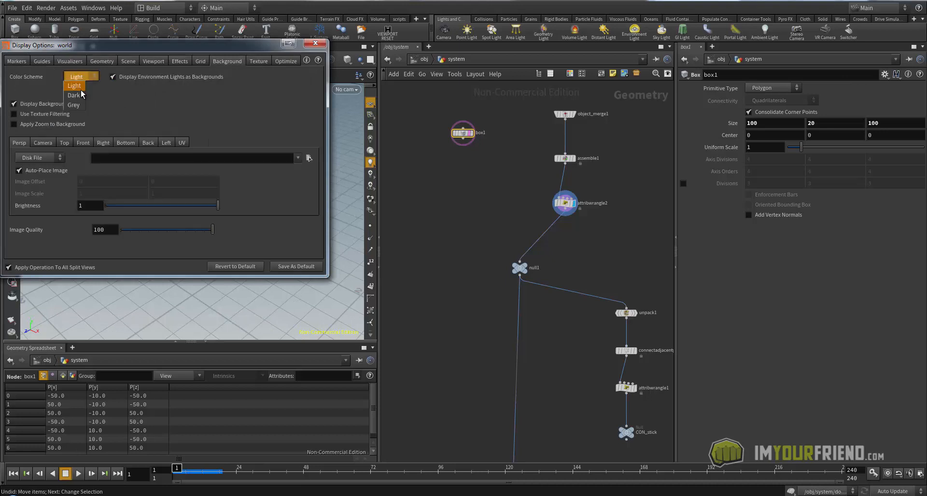
pyautogui.click(77, 88)
pyautogui.click(316, 44)
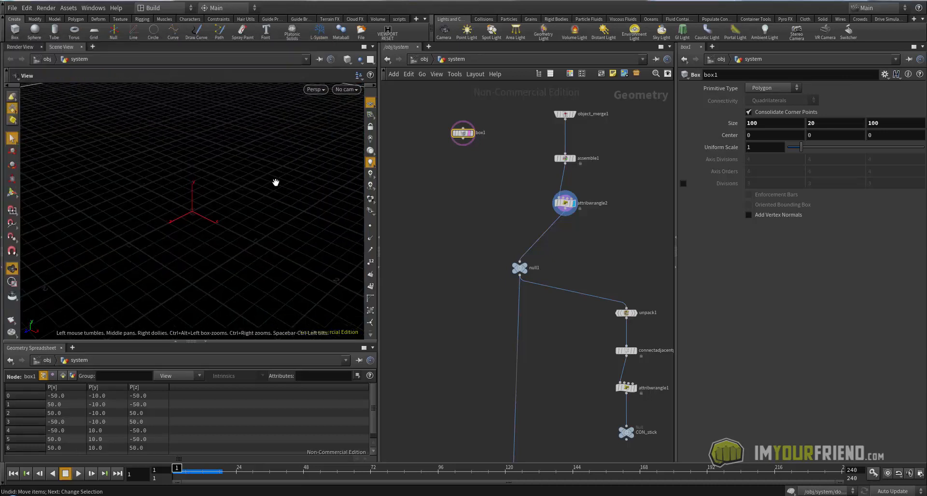
# Set box1's height to 5 under the scaffold and save the scene.
pyautogui.keyDown('alt'); pyautogui.moveTo(116, 208); pyautogui.dragTo(175, 178, button='right'); pyautogui.keyUp('alt')
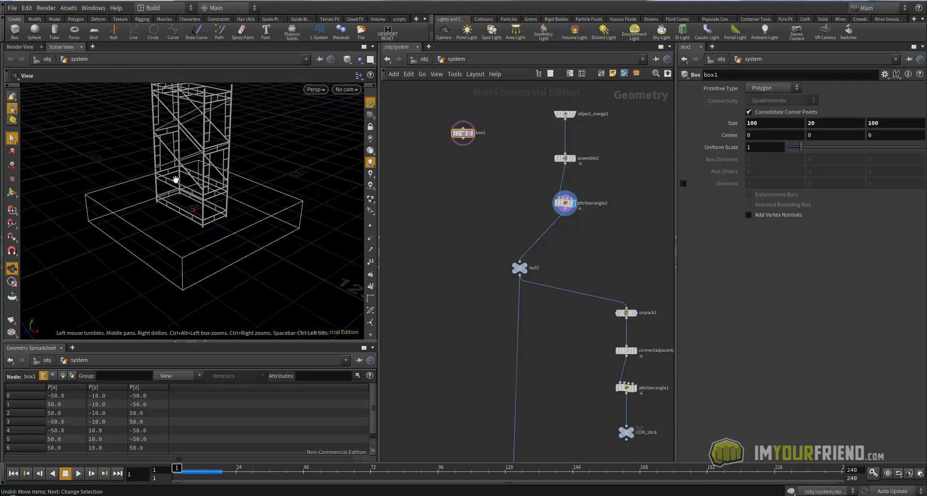
pyautogui.rightClick(203, 171)
pyautogui.click(213, 165)
pyautogui.keyDown('alt'); pyautogui.moveTo(197, 184); pyautogui.dragTo(254, 168); pyautogui.keyUp('alt')
pyautogui.hotkey('ctrl', 's')
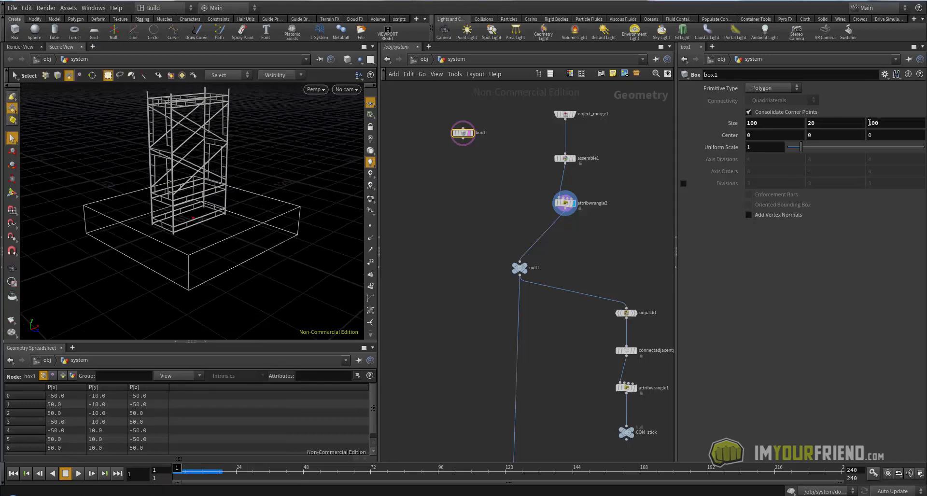
pyautogui.press('Return')
pyautogui.keyDown('alt'); pyautogui.moveTo(176, 252); pyautogui.dragTo(233, 242, button='right'); pyautogui.keyUp('alt')
pyautogui.moveTo(234, 242)
pyautogui.keyDown('alt'); pyautogui.mouseDown()
pyautogui.moveTo(197, 223)
pyautogui.moveTo(254, 226)
pyautogui.moveTo(222, 234)
pyautogui.mouseUp(); pyautogui.keyUp('alt')
pyautogui.hotkey('ctrl', 's')
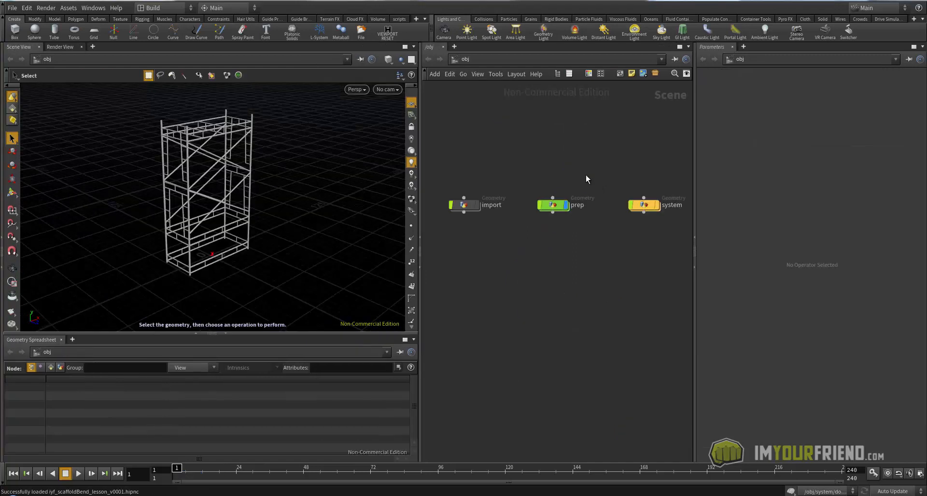
# Open the system object's geometry network.
pyautogui.press('Escape')
pyautogui.moveTo(223, 190); pyautogui.dragTo(382, 209)
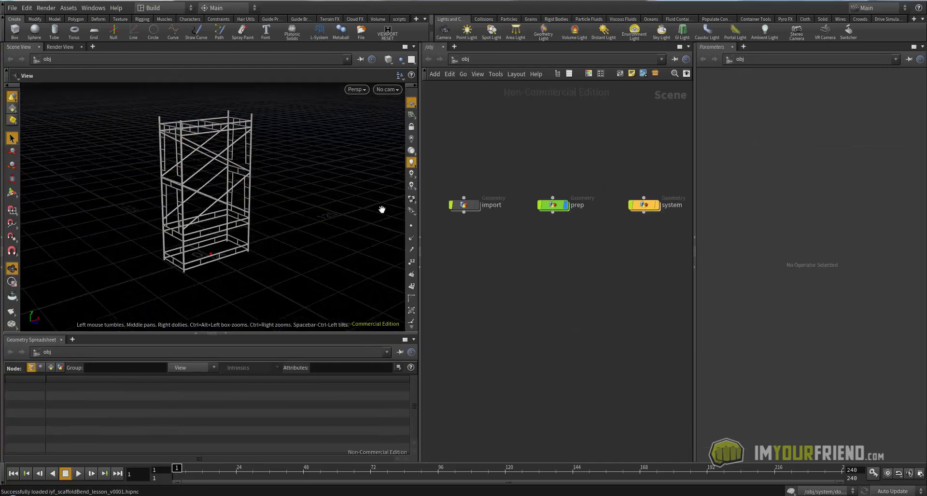
pyautogui.doubleClick(639, 203)
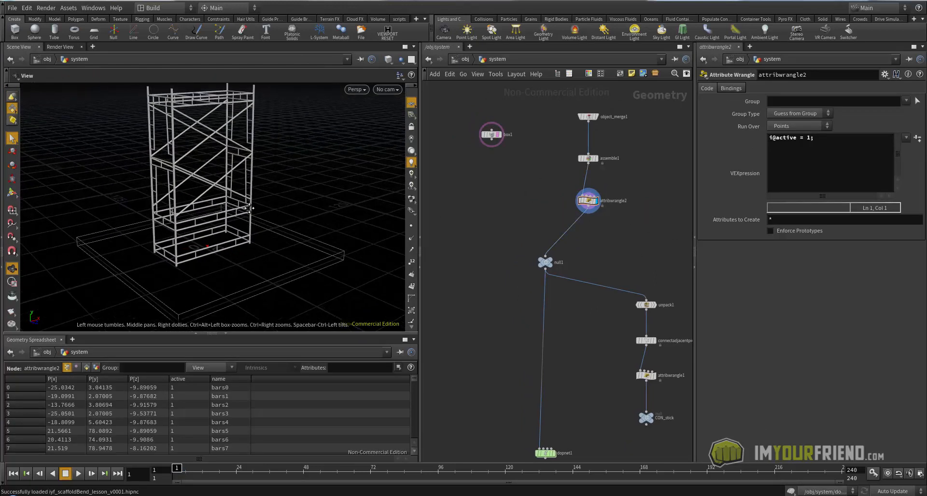
# Try a width of 98 and a height of 20 for box1.
pyautogui.click(490, 135)
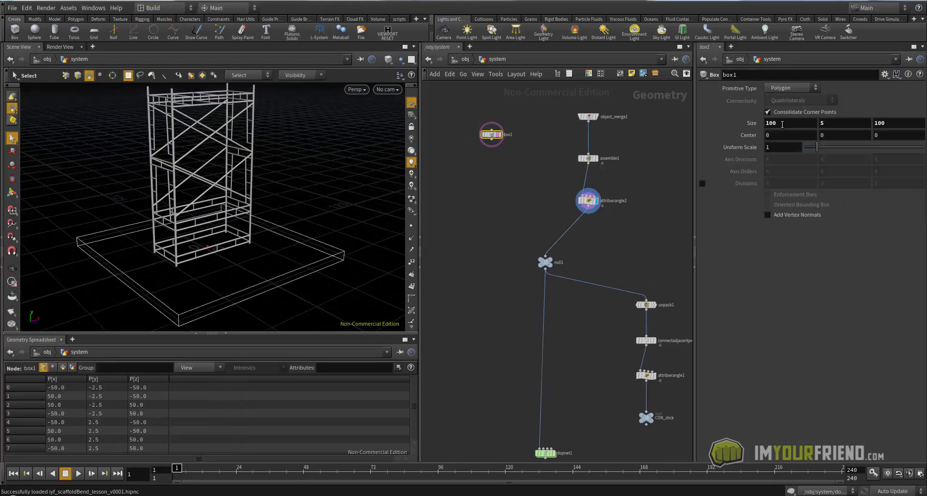
pyautogui.moveTo(782, 124); pyautogui.dragTo(794, 141, button='middle')
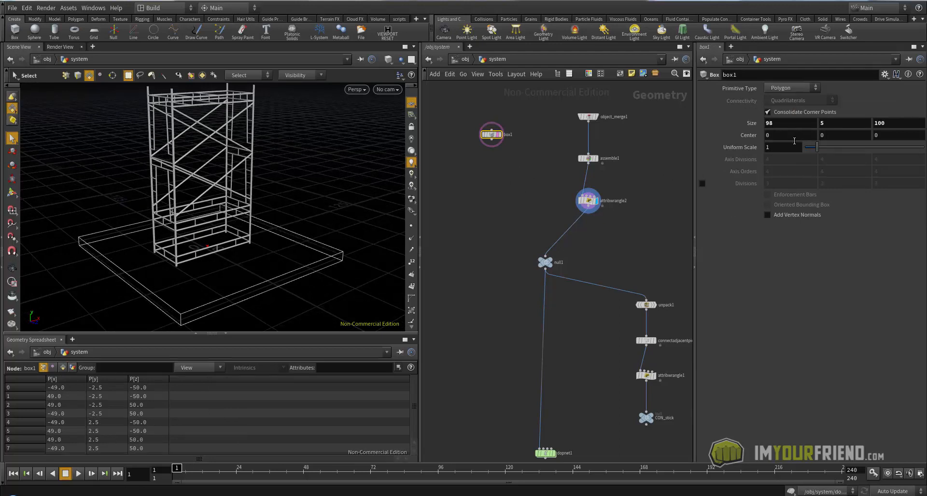
pyautogui.hotkey('ctrl', 'z')
pyautogui.write('20')
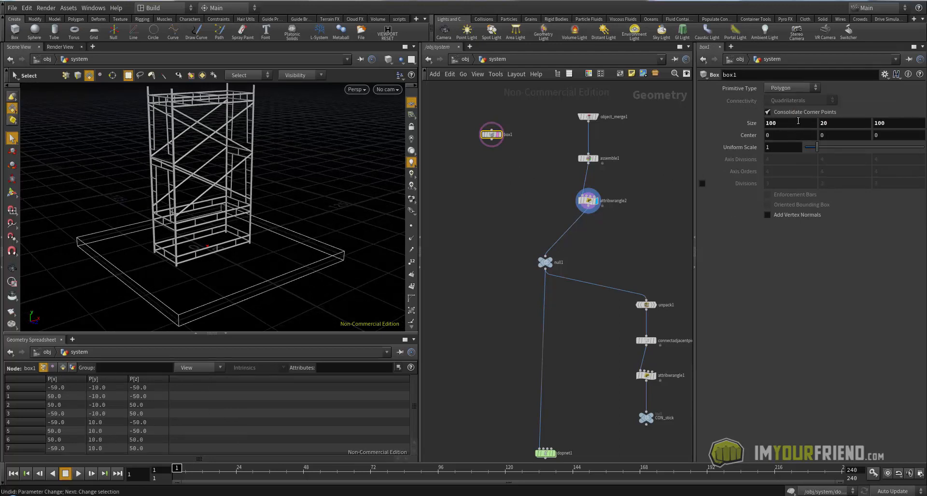
pyautogui.press('Return')
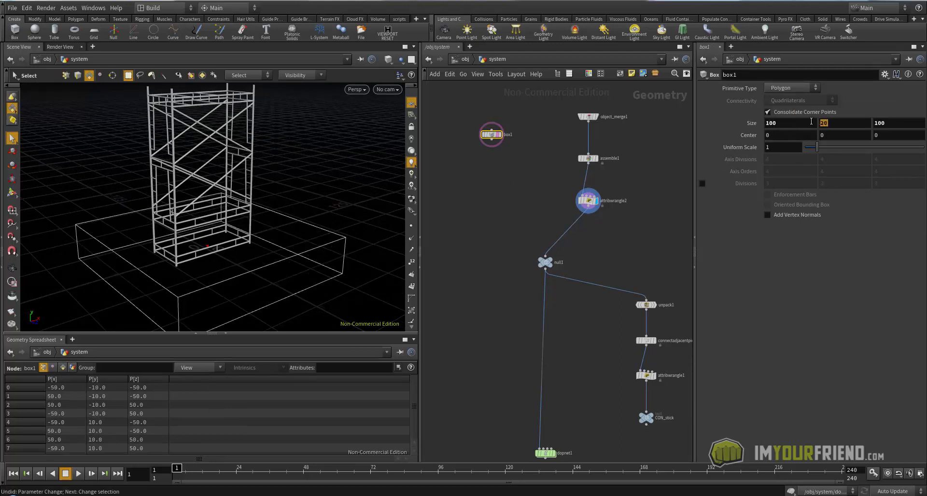
pyautogui.press('Escape')
pyautogui.moveTo(224, 269); pyautogui.dragTo(289, 251)
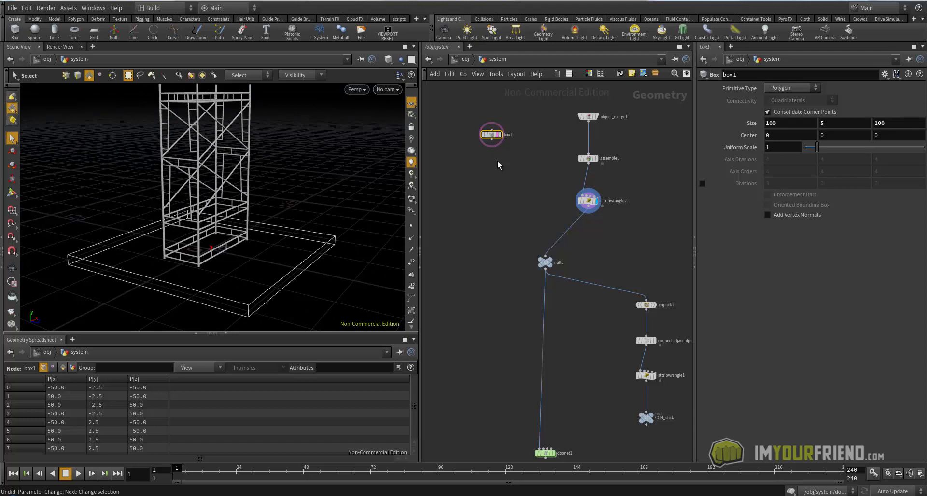
# Add a Scatter node below box1, feed it from box1 and display the scattered points.
pyautogui.press('Tab')
pyautogui.write('sca')
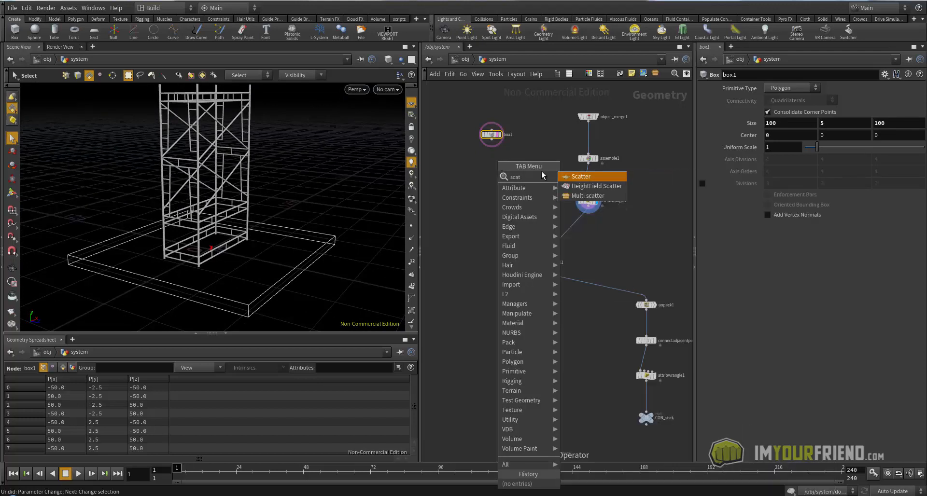
pyautogui.write('t')
pyautogui.click(582, 176)
pyautogui.click(515, 168)
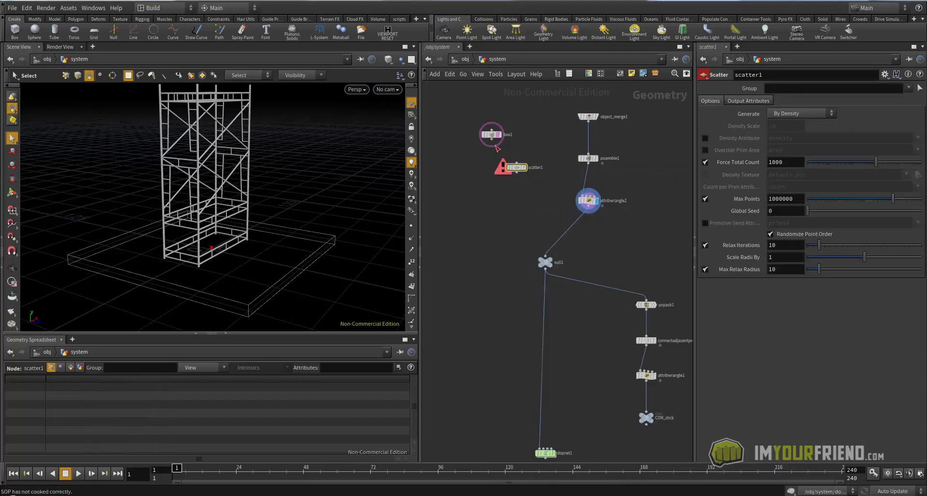
pyautogui.moveTo(492, 140); pyautogui.dragTo(492, 170)
pyautogui.click(525, 168)
pyautogui.press('Escape')
pyautogui.moveTo(151, 269); pyautogui.dragTo(232, 221)
pyautogui.press('s')
pyautogui.moveTo(492, 172); pyautogui.dragTo(493, 169)
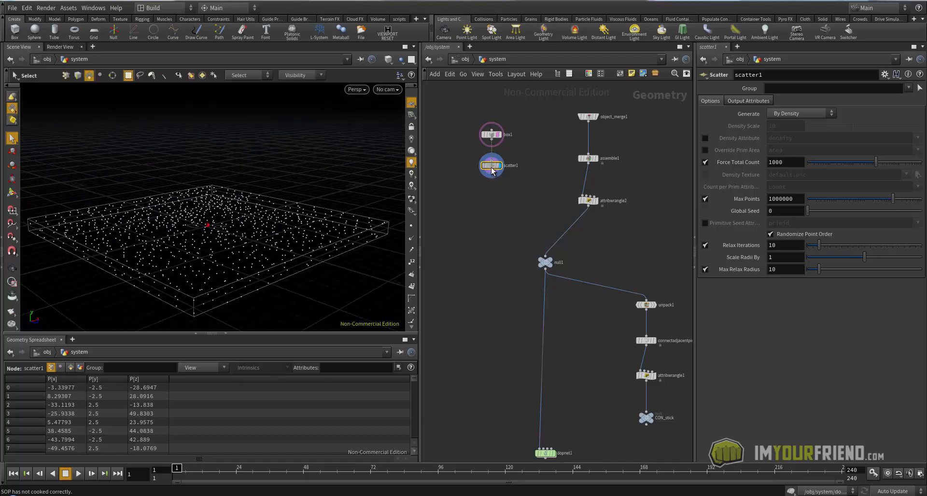
pyautogui.press('Tab')
pyautogui.write('attw')
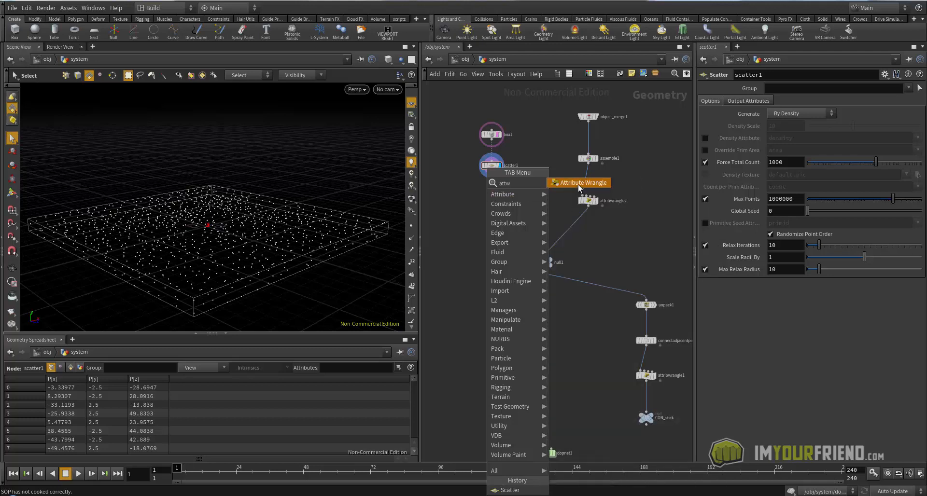
pyautogui.click(578, 184)
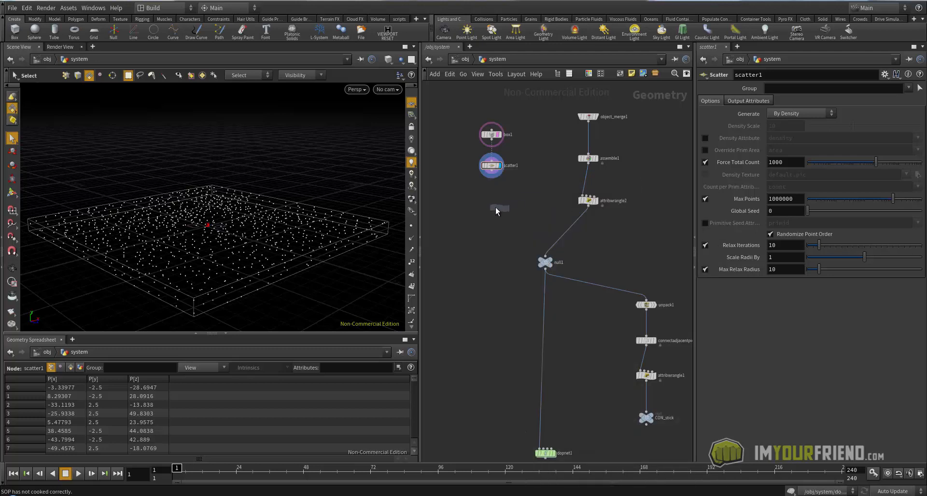
pyautogui.click(492, 196)
pyautogui.press('Delete')
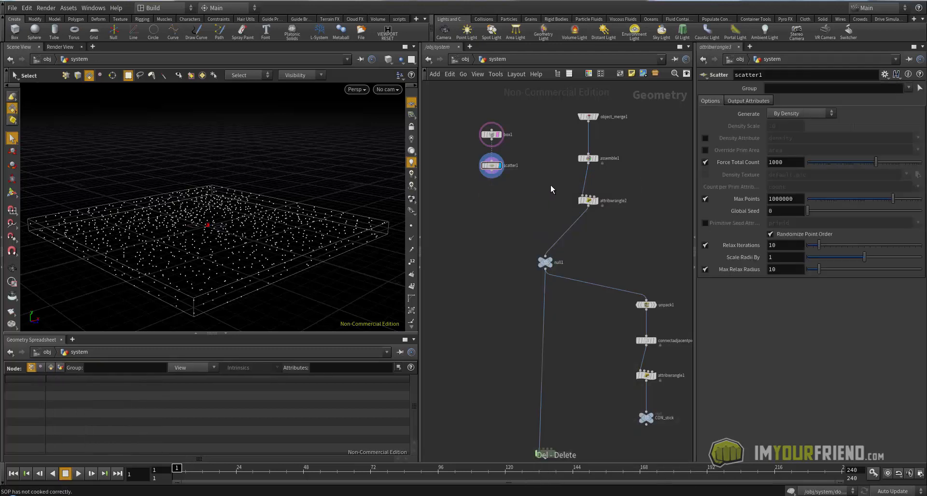
# Duplicate attribwrangle2 below scatter1, feed the copy from scatter1 and display it.
pyautogui.click(597, 202)
pyautogui.hotkey('ctrl', 'c')
pyautogui.hotkey('ctrl', 'v')
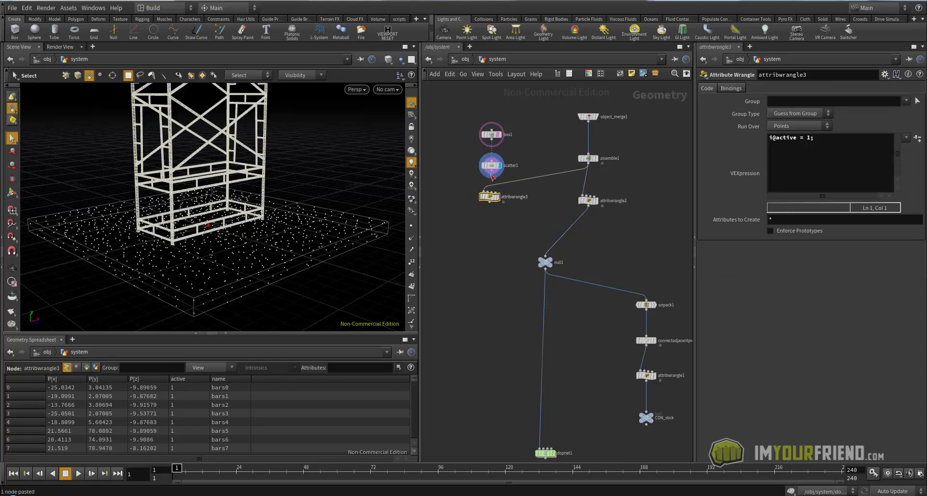
pyautogui.moveTo(491, 170); pyautogui.dragTo(484, 193)
pyautogui.click(498, 198)
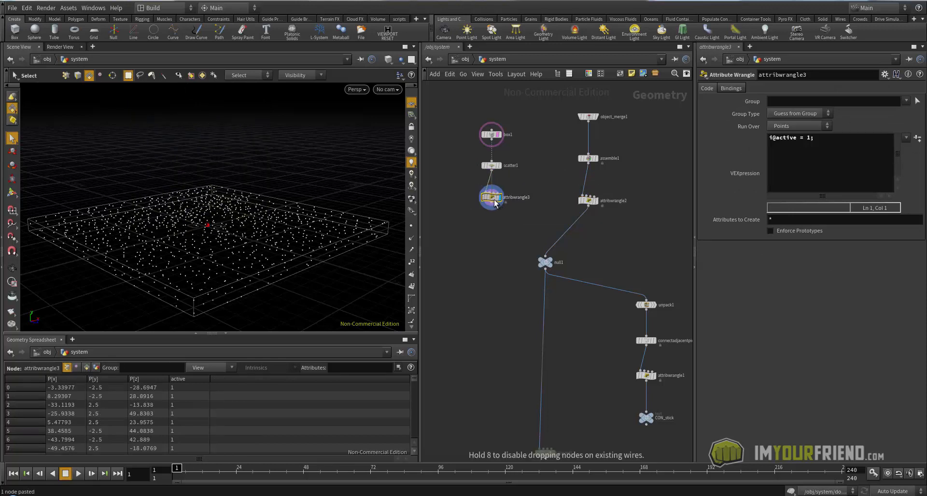
# Show attribwrangle2 as a template alongside the points and set attribwrangle3's expression to i@active = 0;.
pyautogui.click(593, 202)
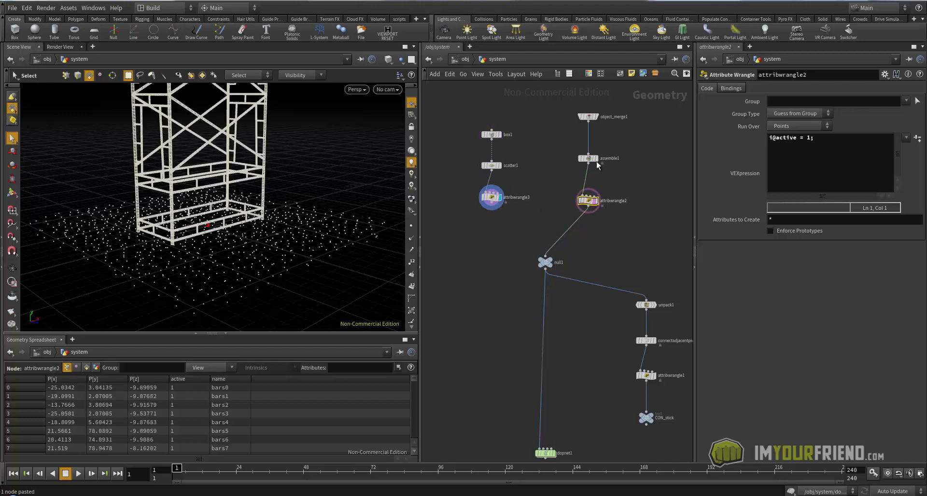
pyautogui.keyDown('alt'); pyautogui.moveTo(303, 136); pyautogui.dragTo(368, 232); pyautogui.keyUp('alt')
pyautogui.moveTo(524, 227); pyautogui.dragTo(524, 228)
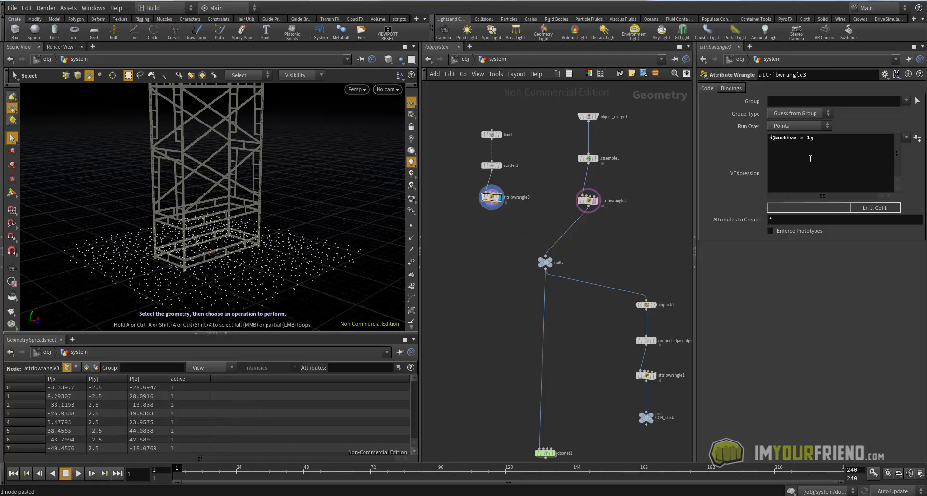
pyautogui.doubleClick(809, 138)
pyautogui.write('0')
pyautogui.middleClick(494, 199)
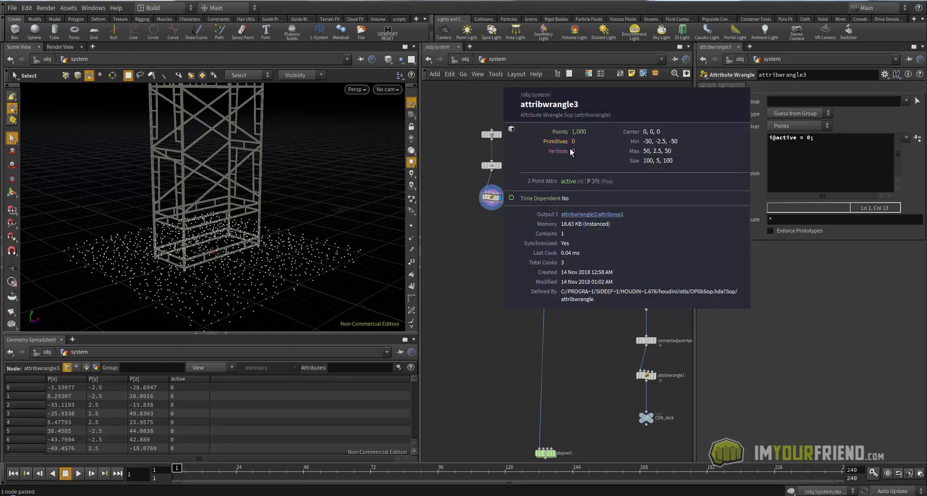
pyautogui.middleClick(585, 207)
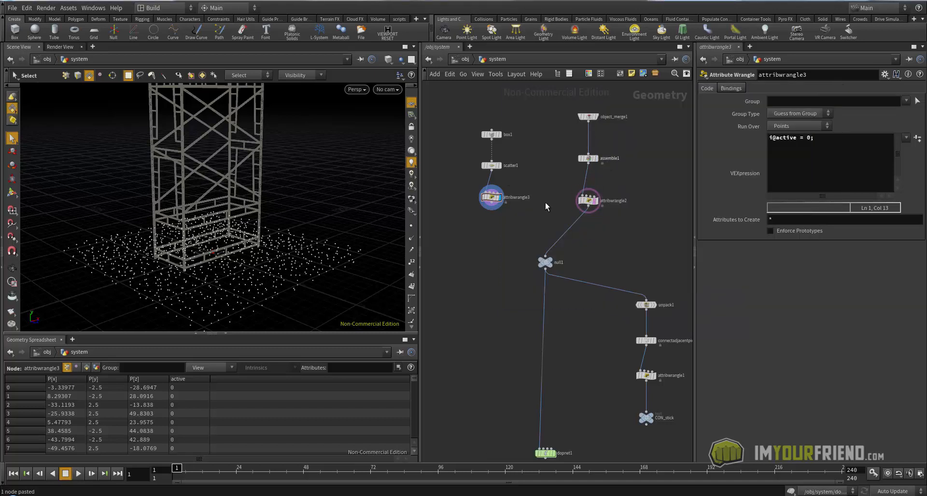
# Add a Null node below attribwrangle3 and feed it from that wrangle.
pyautogui.keyDown('alt'); pyautogui.moveTo(238, 282); pyautogui.dragTo(260, 233); pyautogui.keyUp('alt')
pyautogui.keyDown('alt'); pyautogui.moveTo(261, 233); pyautogui.dragTo(310, 215, button='right'); pyautogui.keyUp('alt')
pyautogui.moveTo(494, 227); pyautogui.dragTo(493, 227, button='middle')
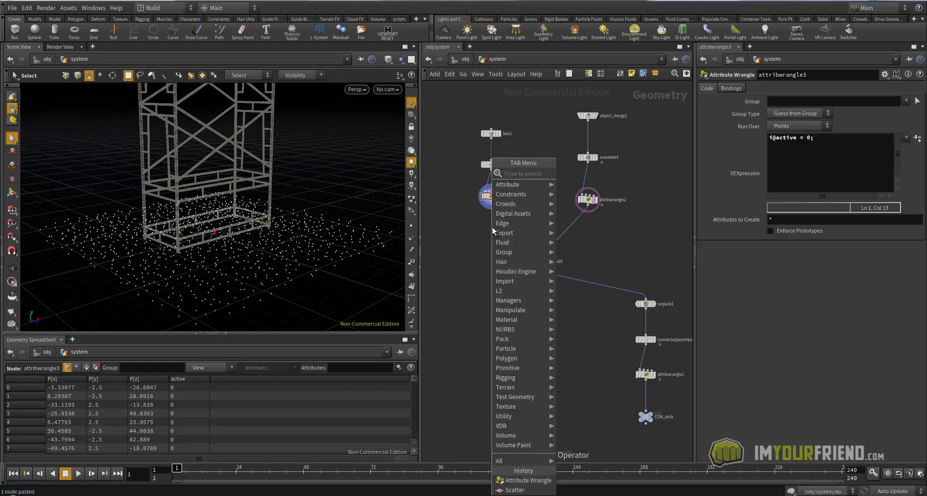
pyautogui.write('null')
pyautogui.press('Return')
pyautogui.click(491, 227)
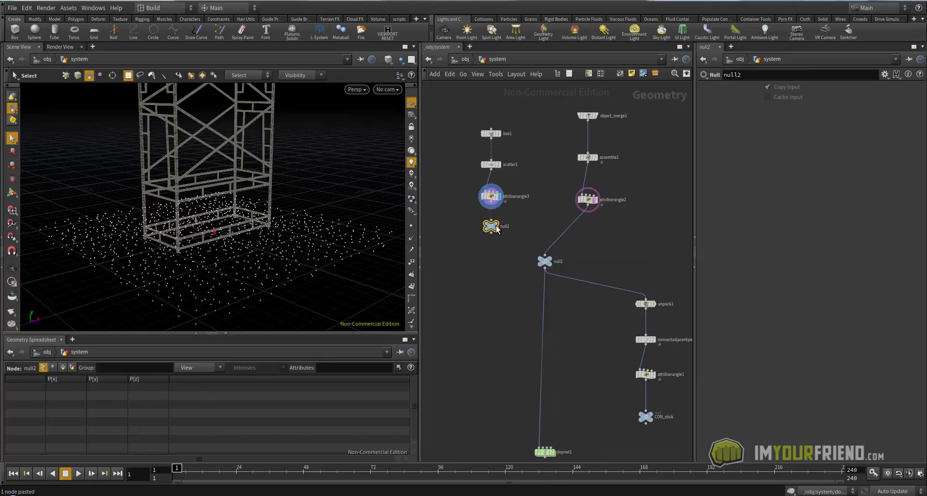
pyautogui.moveTo(491, 221); pyautogui.dragTo(491, 202)
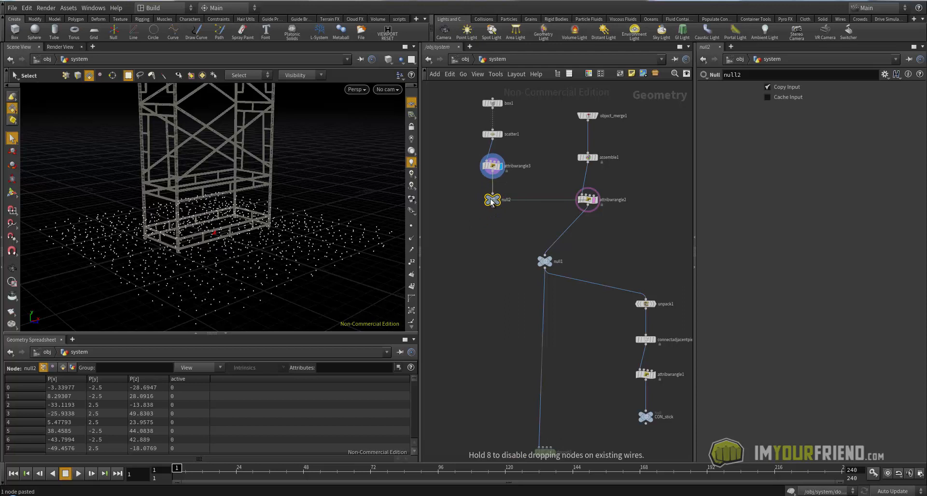
# Add an Attribute Transfer node with attribwrangle2 as its first input and null2 as its second, and display it.
pyautogui.press('Tab')
pyautogui.write('attra')
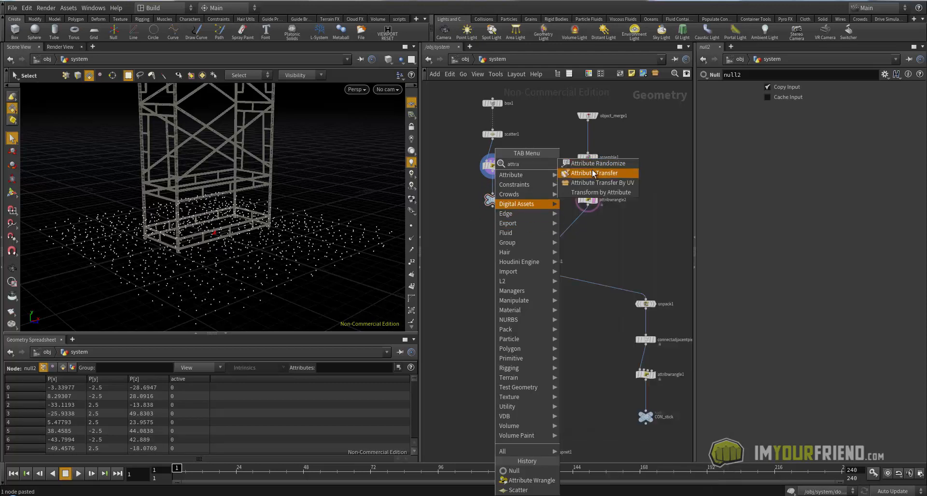
pyautogui.click(594, 173)
pyautogui.click(514, 239)
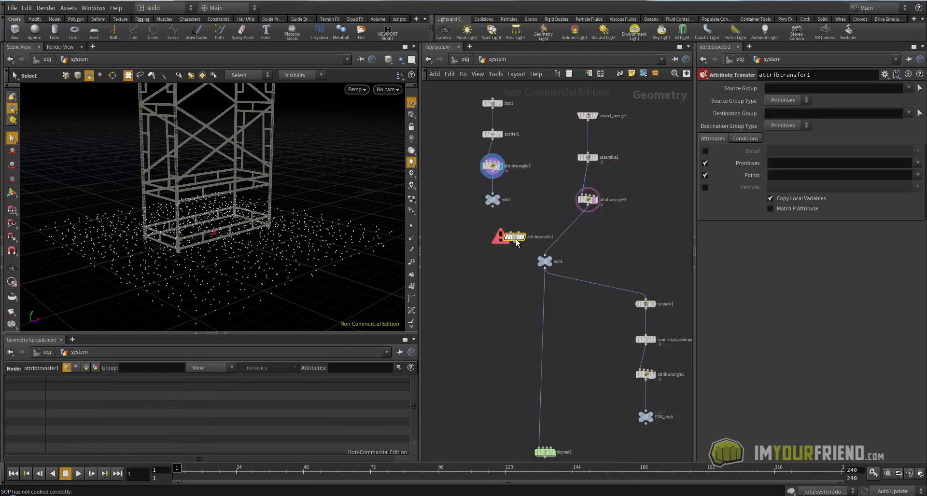
pyautogui.moveTo(516, 243); pyautogui.dragTo(530, 242)
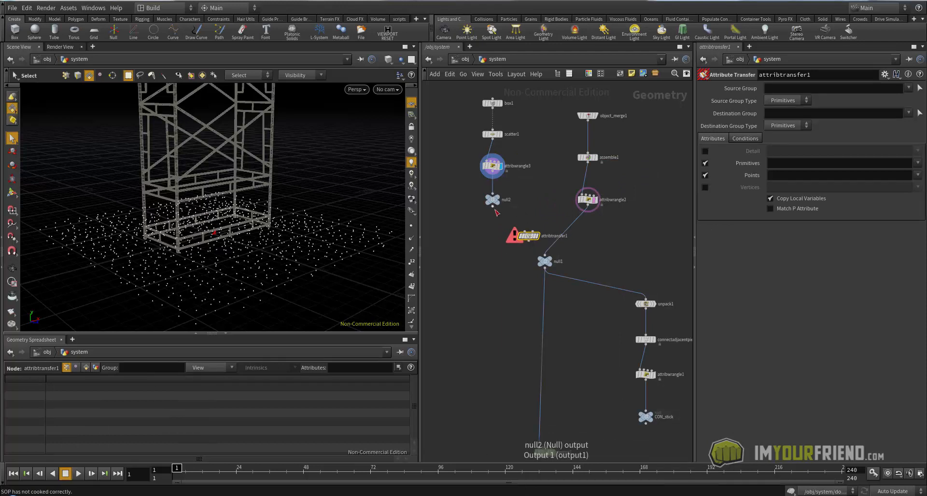
pyautogui.moveTo(493, 207); pyautogui.dragTo(584, 213)
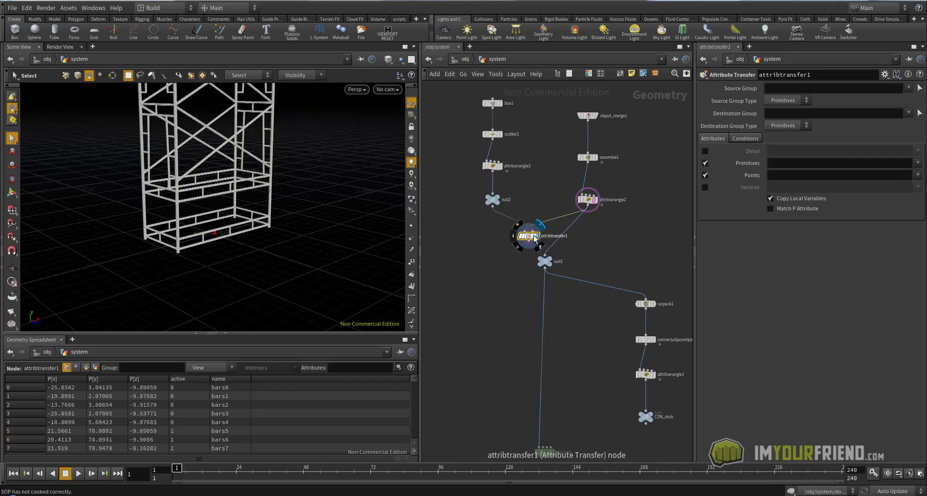
# Disable primitive attributes in the Attribute Transfer and restrict its point attributes to active.
pyautogui.click(705, 163)
pyautogui.click(918, 181)
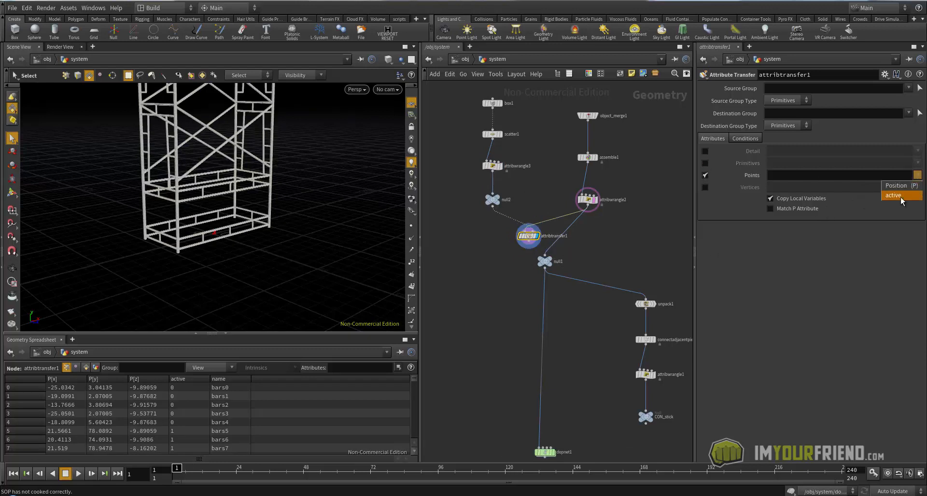
pyautogui.click(896, 195)
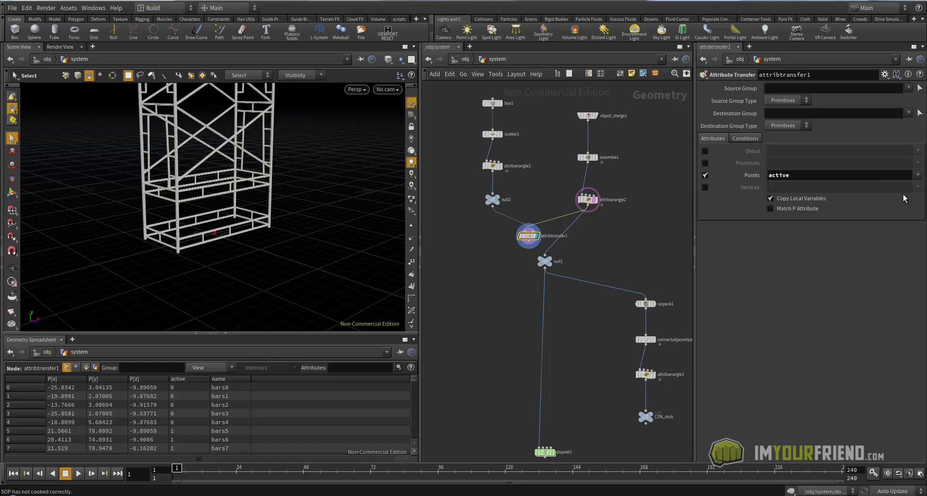
pyautogui.click(744, 139)
pyautogui.click(712, 140)
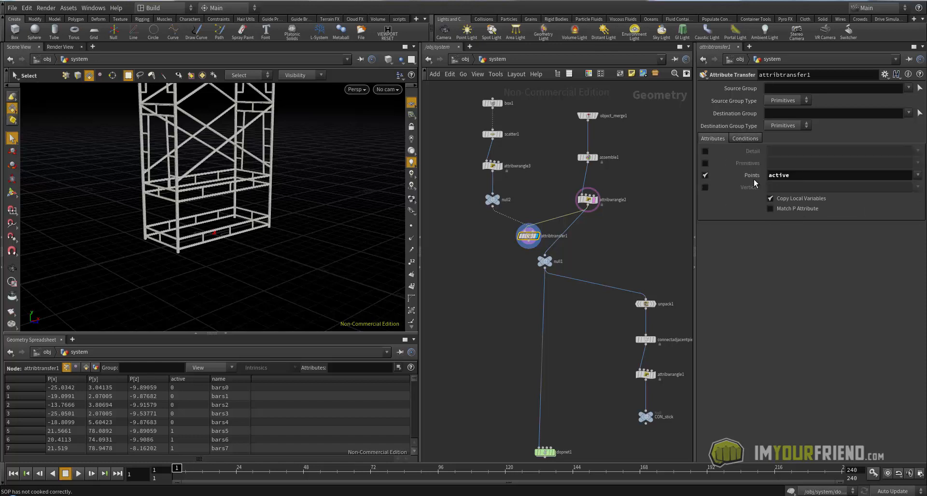
# Set the Attribute Transfer's distance threshold to 9.7 and blend width to 7.97, and enlarge the Geometry Spreadsheet.
pyautogui.click(744, 140)
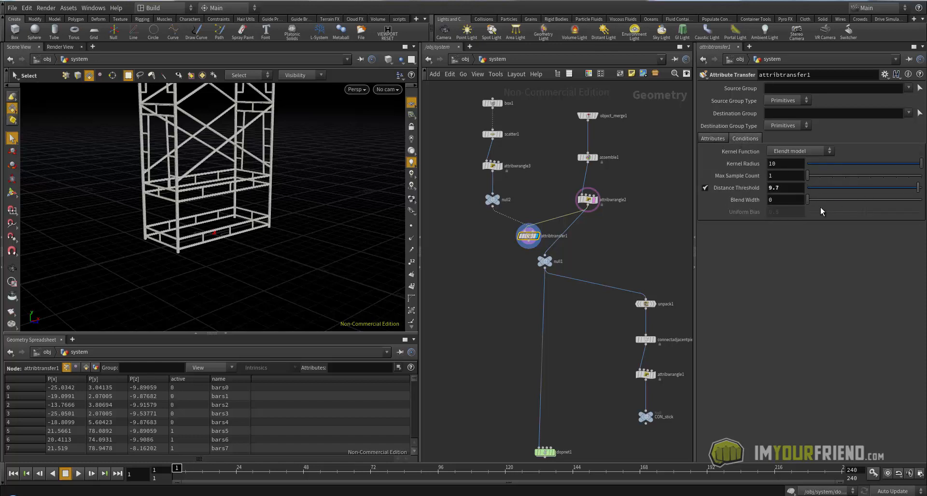
pyautogui.moveTo(807, 200); pyautogui.dragTo(897, 200)
pyautogui.moveTo(175, 333); pyautogui.dragTo(174, 293)
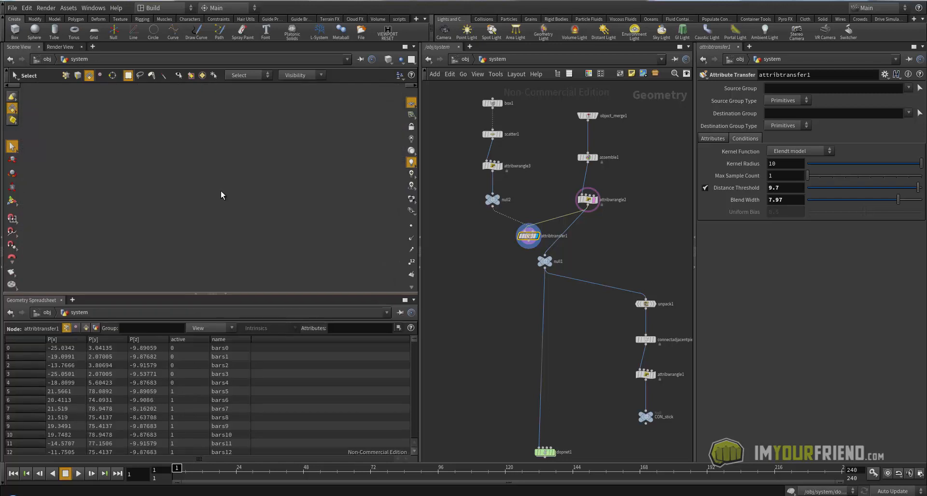
pyautogui.press('Escape')
pyautogui.press('s')
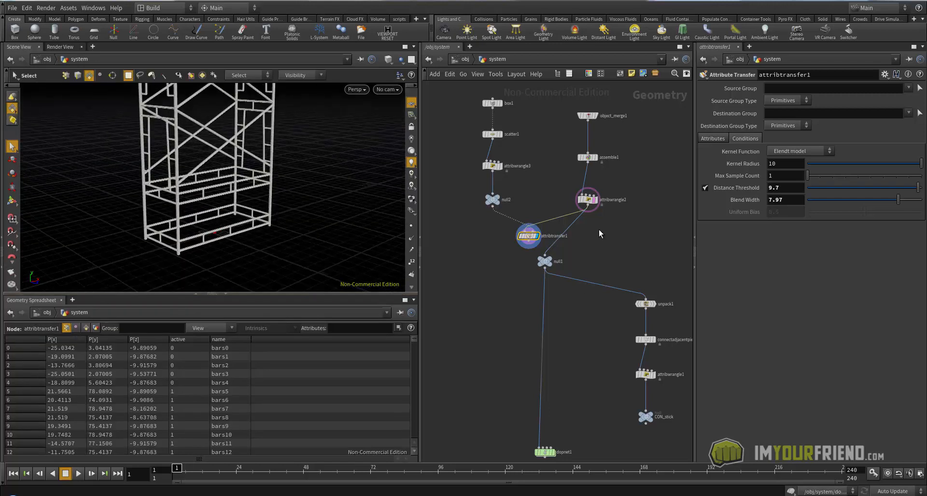
# Set the Attribute Transfer's distance threshold and blend width to 0 and check the active values.
pyautogui.click(538, 245)
pyautogui.click(537, 246)
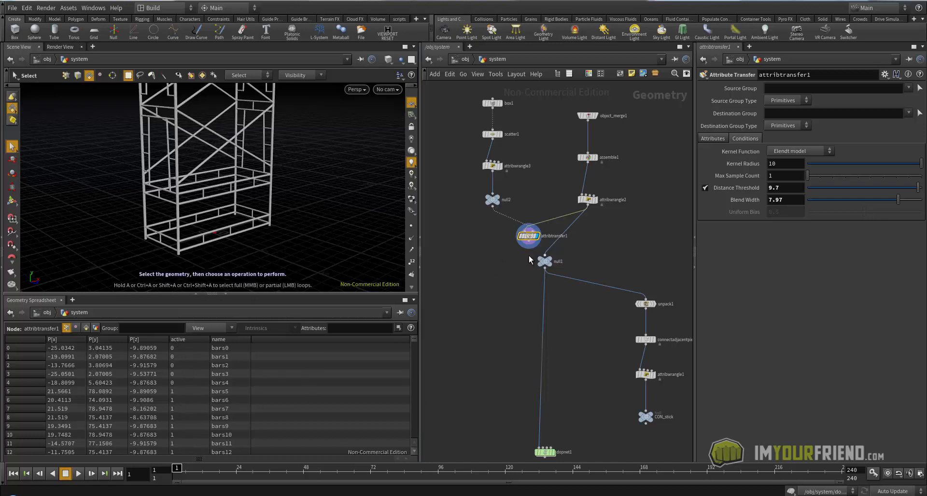
pyautogui.moveTo(795, 187); pyautogui.dragTo(745, 189)
pyautogui.write('0')
pyautogui.press('Tab')
pyautogui.write('0')
pyautogui.press('Return')
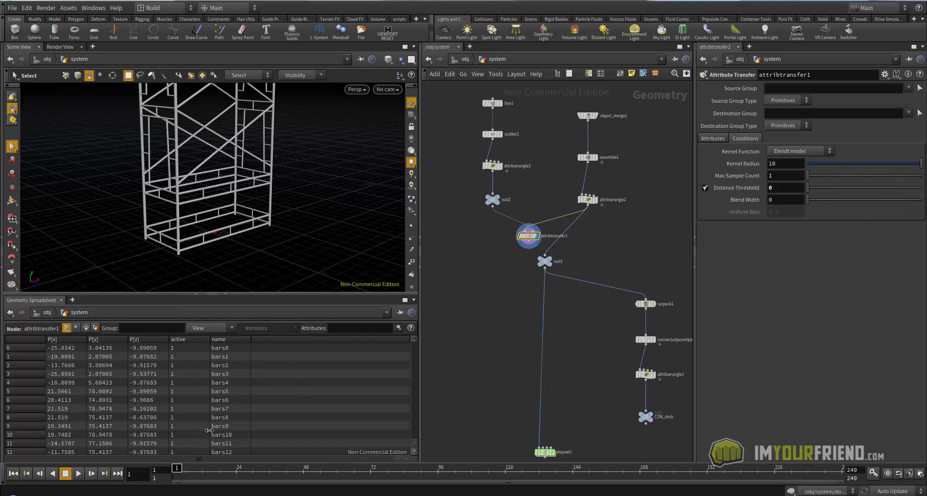
pyautogui.keyDown('alt'); pyautogui.moveTo(298, 196); pyautogui.dragTo(293, 193); pyautogui.keyUp('alt')
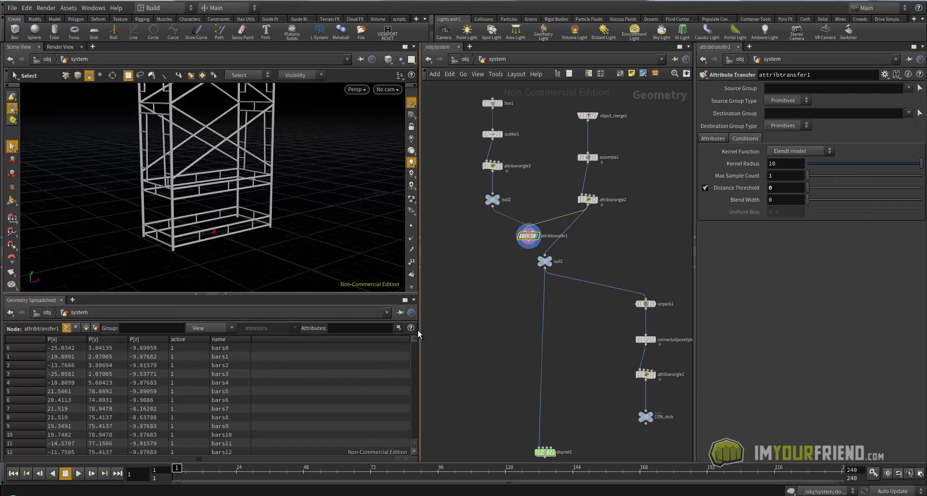
pyautogui.moveTo(412, 340)
pyautogui.mouseDown()
pyautogui.moveTo(411, 417)
pyautogui.moveTo(411, 343)
pyautogui.mouseUp()
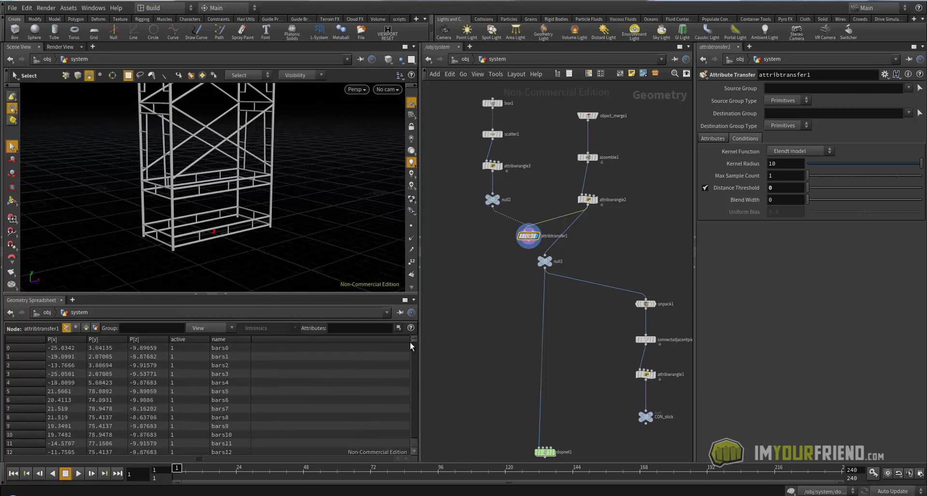
# Set the Attribute Transfer's distance threshold to 4.36 and blend width to 2.46, and move null1 with its downstream nodes below attribwrangle2.
pyautogui.moveTo(530, 239); pyautogui.dragTo(531, 232)
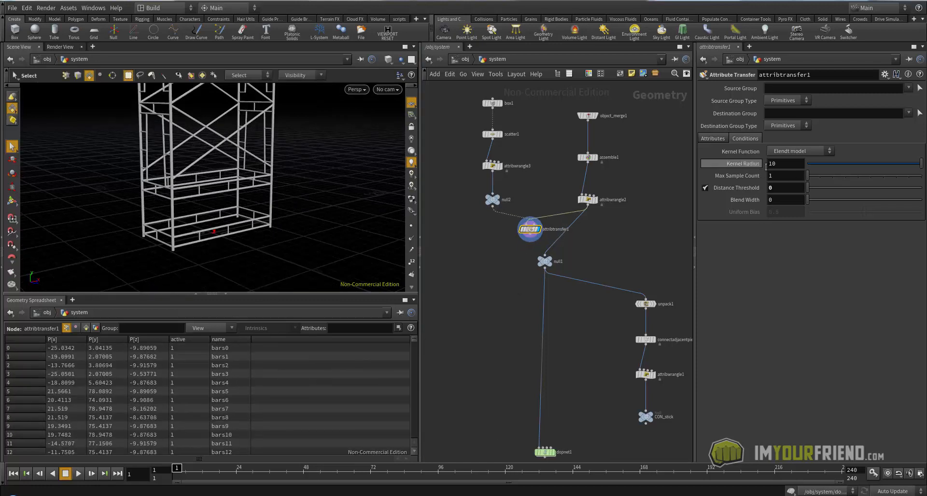
pyautogui.moveTo(807, 187); pyautogui.dragTo(835, 200)
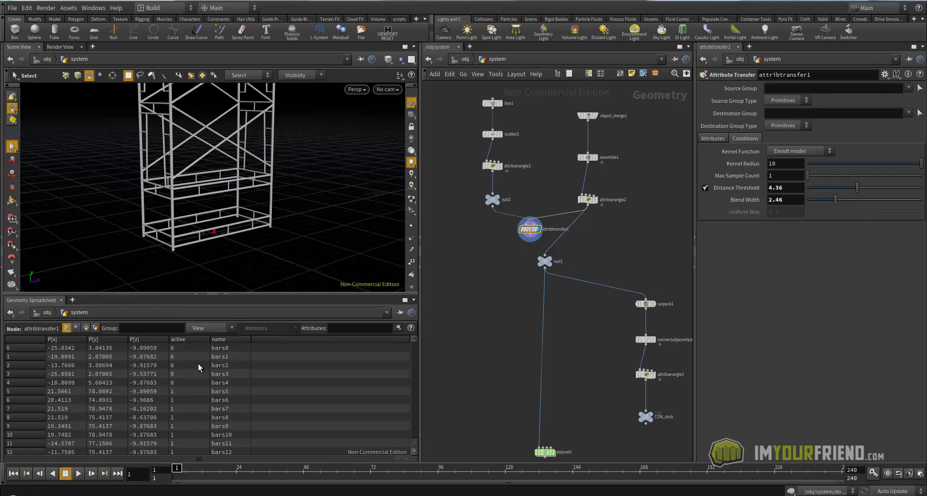
pyautogui.keyDown('alt'); pyautogui.moveTo(251, 236); pyautogui.dragTo(207, 184, button='right'); pyautogui.keyUp('alt')
pyautogui.moveTo(597, 245); pyautogui.dragTo(570, 247, button='middle')
pyautogui.keyDown('ctrl'); pyautogui.moveTo(518, 265); pyautogui.dragTo(560, 289); pyautogui.keyUp('ctrl')
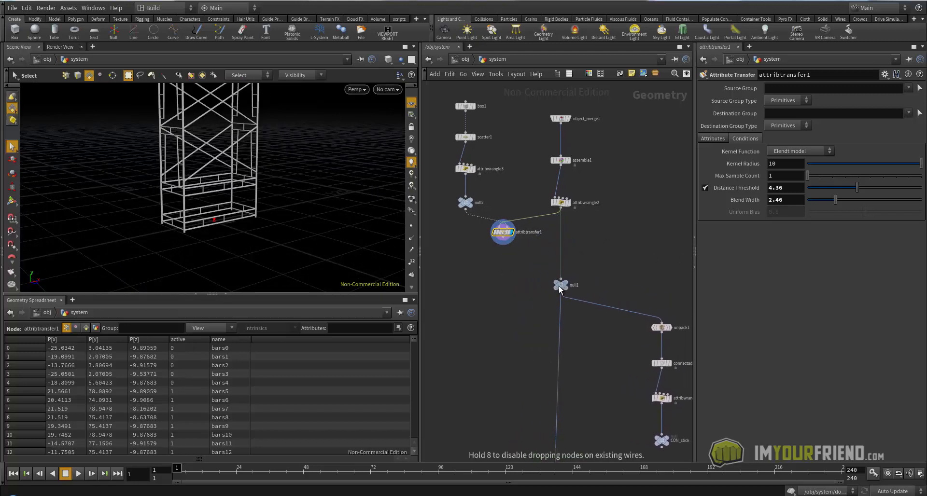
pyautogui.moveTo(560, 290); pyautogui.dragTo(567, 296, button='middle')
pyautogui.keyDown('alt'); pyautogui.moveTo(337, 183); pyautogui.dragTo(339, 234); pyautogui.keyUp('alt')
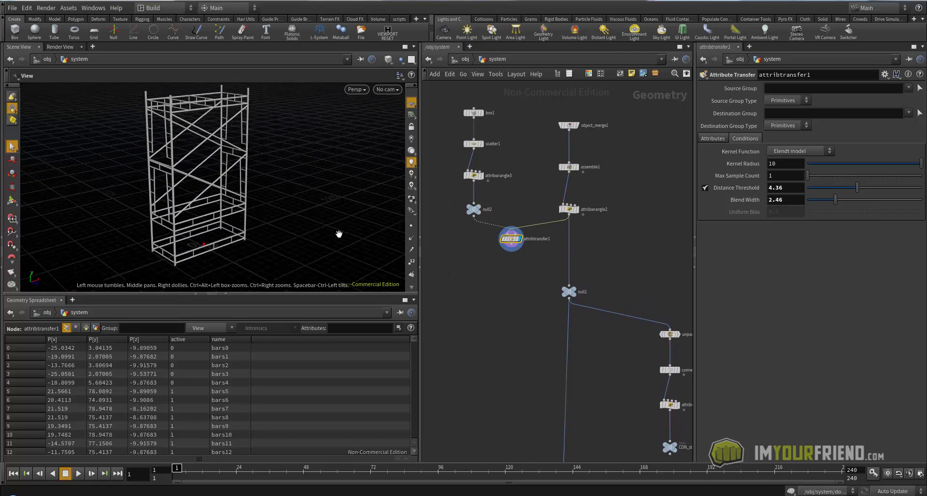
# Add an Unpack node below the Attribute Transfer and feed it from that node.
pyautogui.press('Tab')
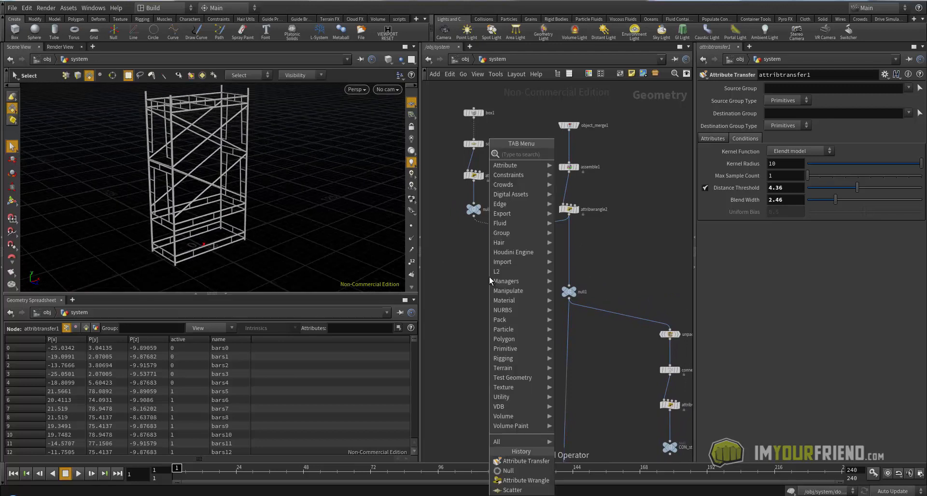
pyautogui.write('un')
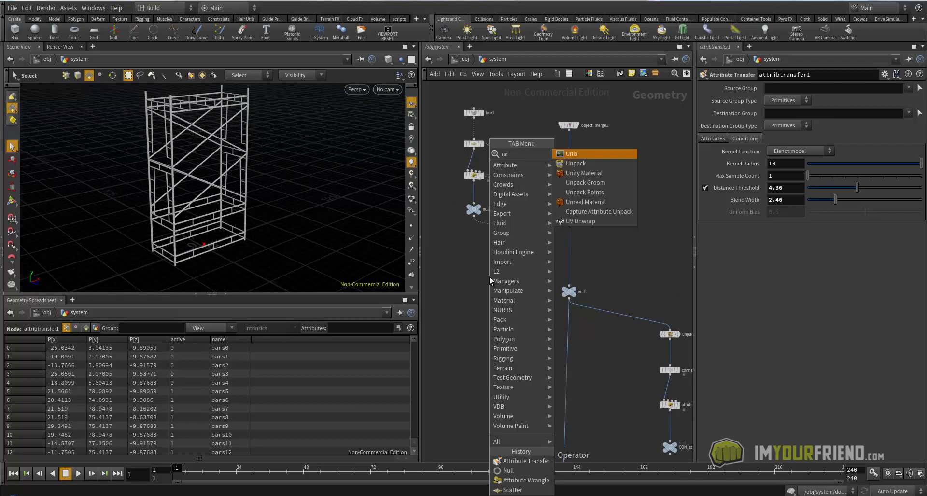
pyautogui.click(576, 163)
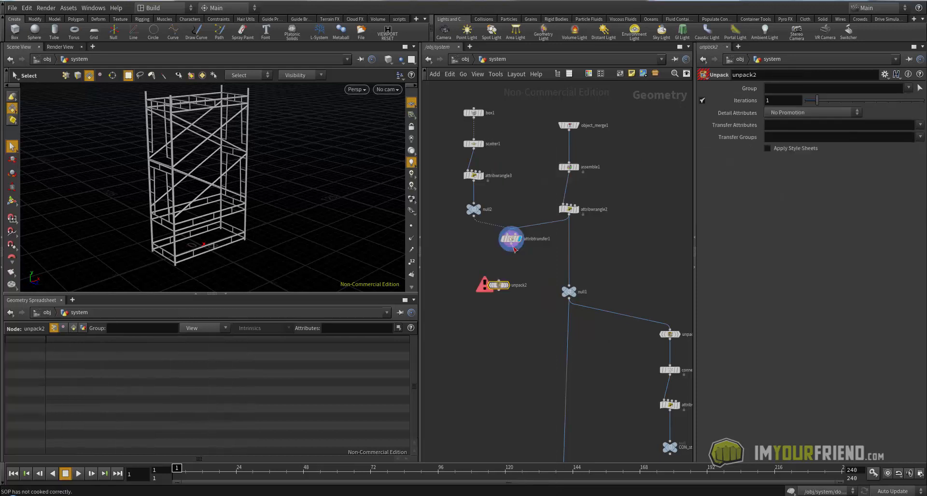
pyautogui.middleClick(513, 247)
pyautogui.moveTo(511, 244); pyautogui.dragTo(505, 287)
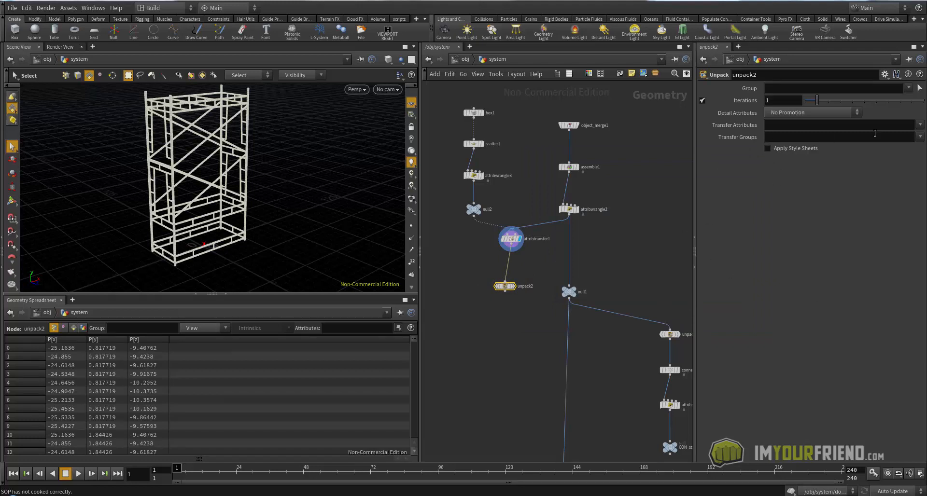
# Make the new Unpack node transfer the active attribute, align it under the Attribute Transfer and display it.
pyautogui.click(920, 124)
pyautogui.click(919, 125)
pyautogui.click(920, 125)
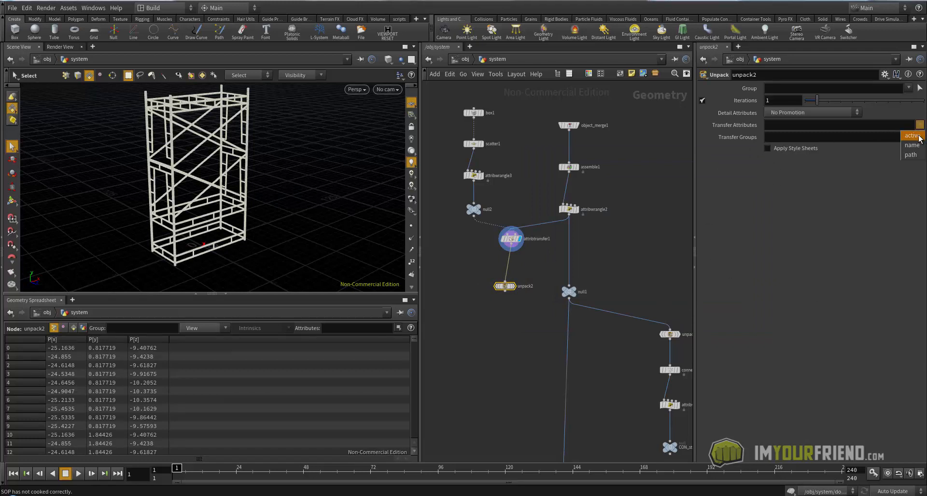
pyautogui.click(919, 137)
pyautogui.moveTo(506, 288); pyautogui.dragTo(512, 278)
pyautogui.keyDown('alt'); pyautogui.moveTo(228, 221); pyautogui.dragTo(220, 221); pyautogui.keyUp('alt')
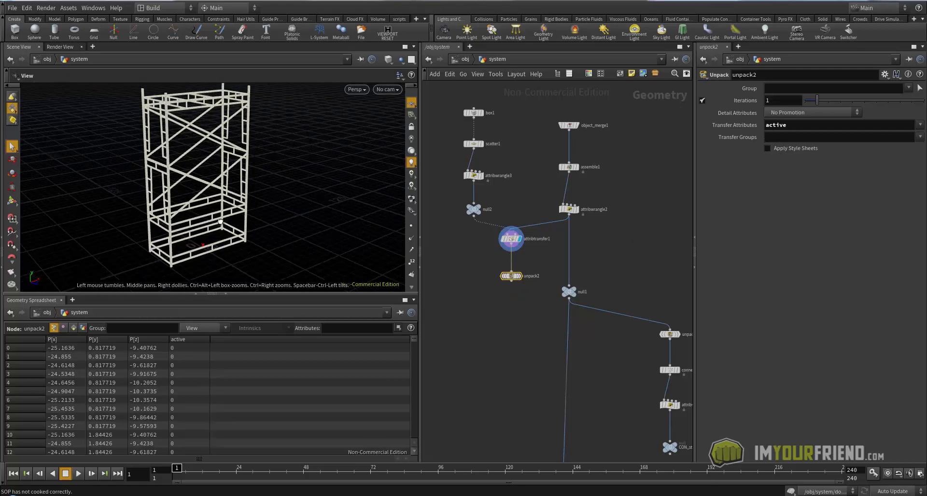
pyautogui.middleClick(511, 276)
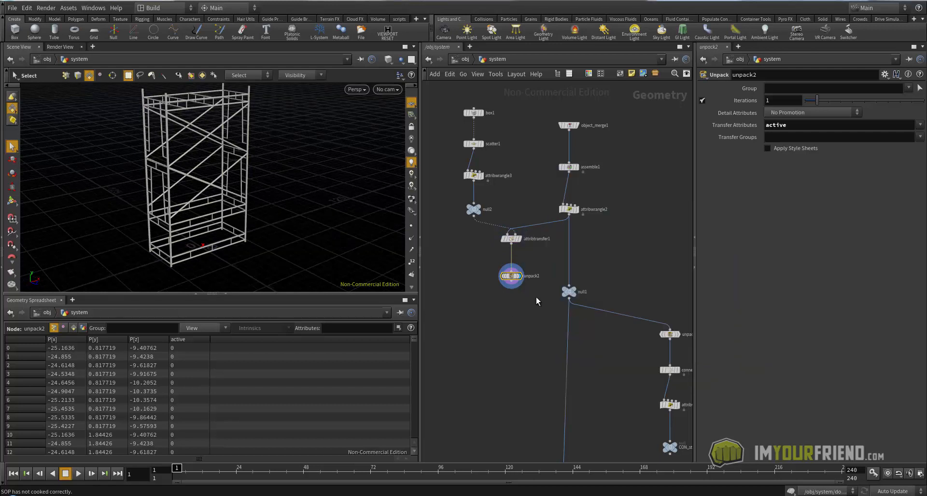
# Add a Color node below unpack2, connected to it, and display it.
pyautogui.press('Tab')
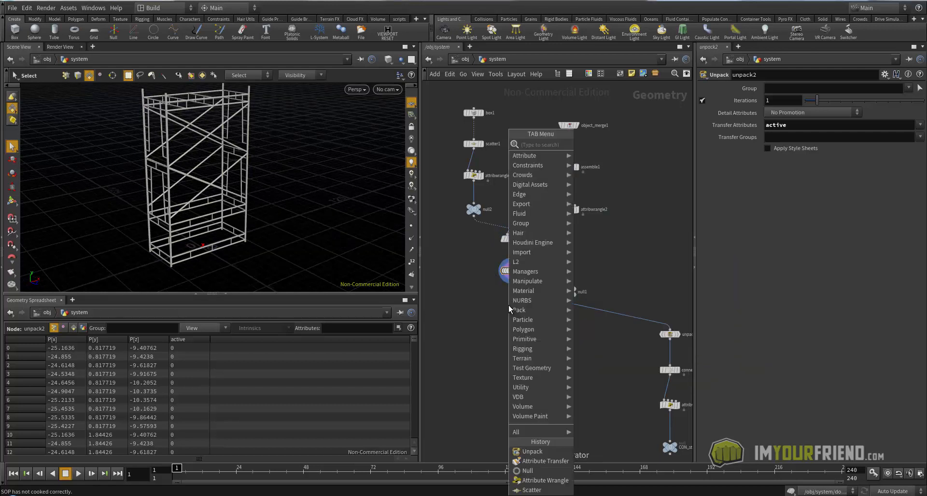
pyautogui.write('colo')
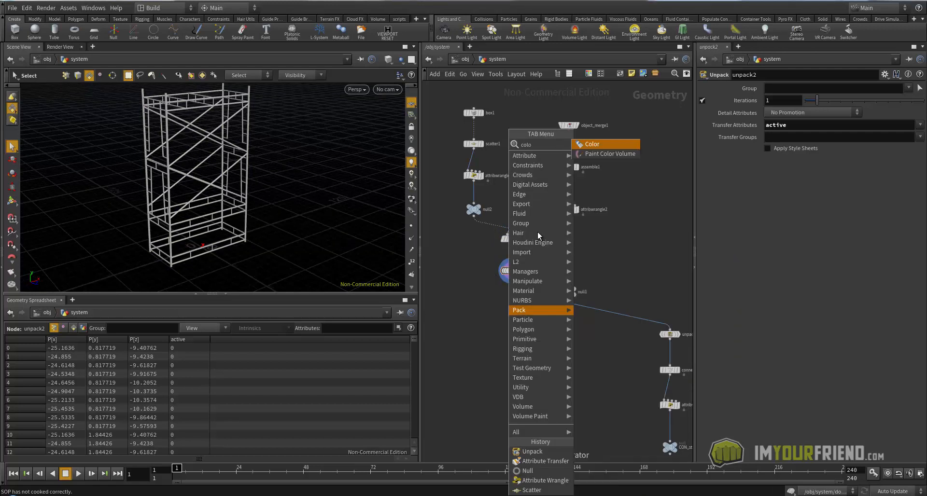
pyautogui.click(592, 145)
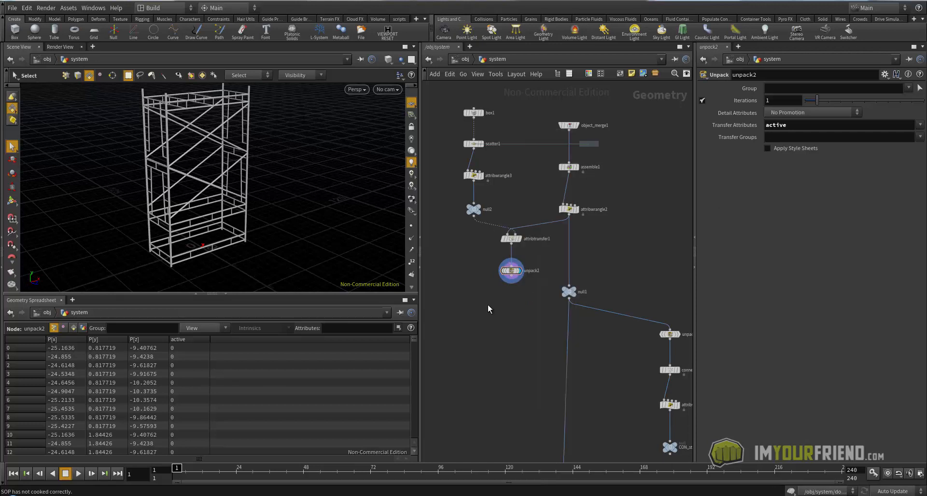
pyautogui.click(511, 294)
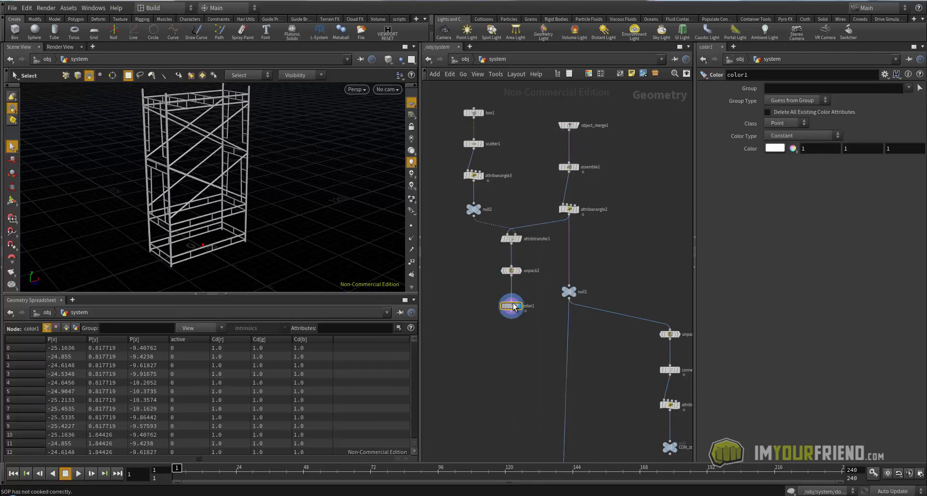
# Color the points by a ramp from the active attribute, with cyan as the ramp's end color.
pyautogui.click(785, 136)
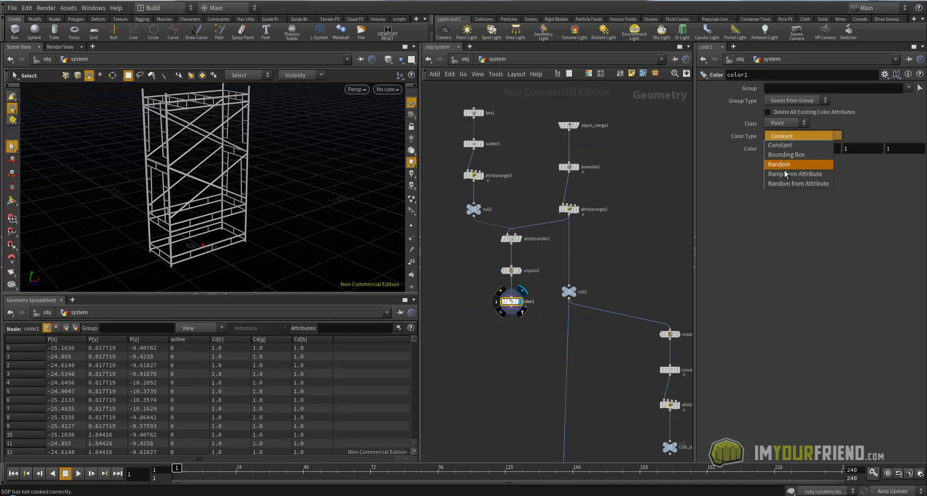
pyautogui.click(798, 174)
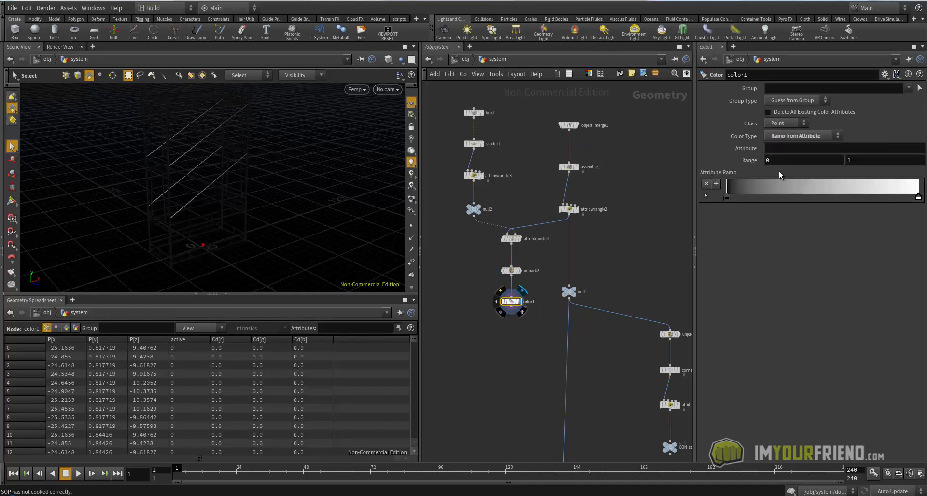
pyautogui.click(919, 197)
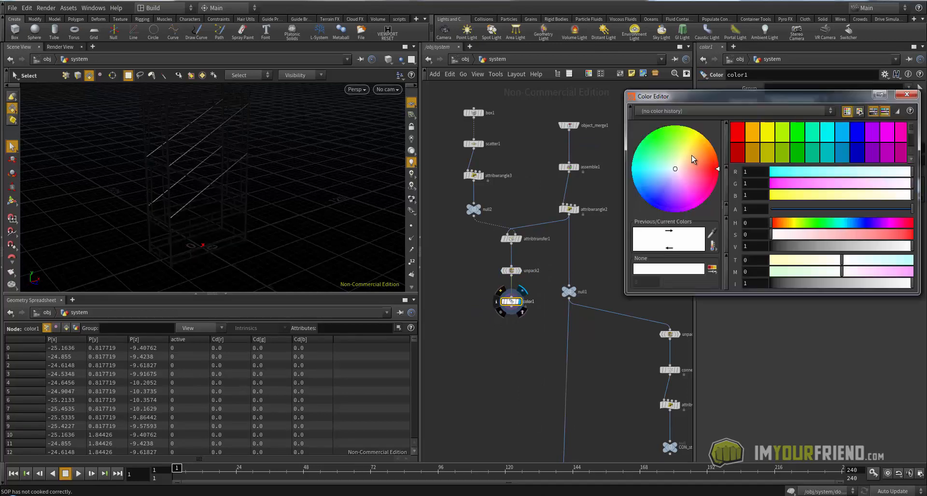
pyautogui.click(741, 135)
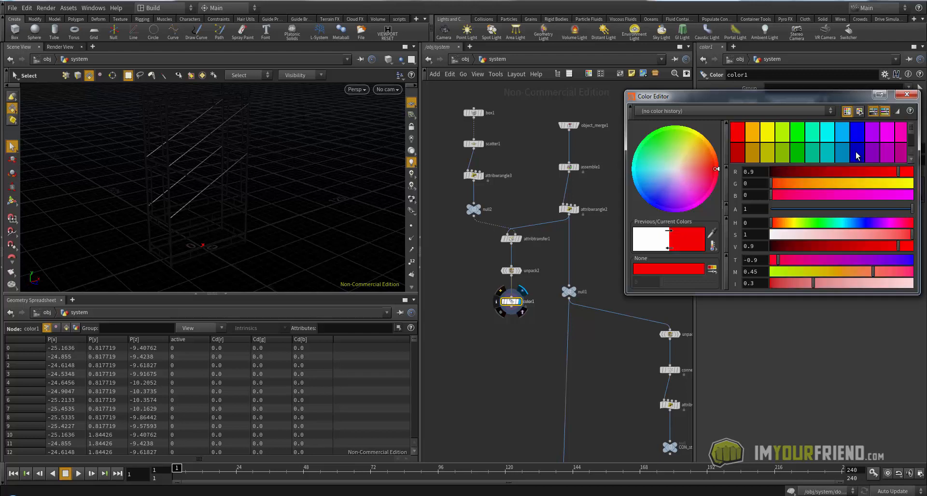
pyautogui.moveTo(858, 97); pyautogui.dragTo(758, 93)
pyautogui.click(728, 143)
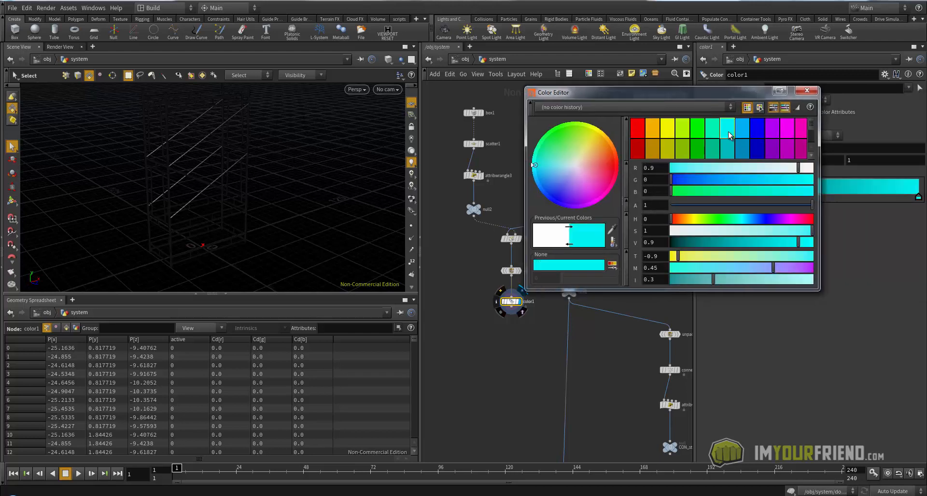
pyautogui.click(806, 91)
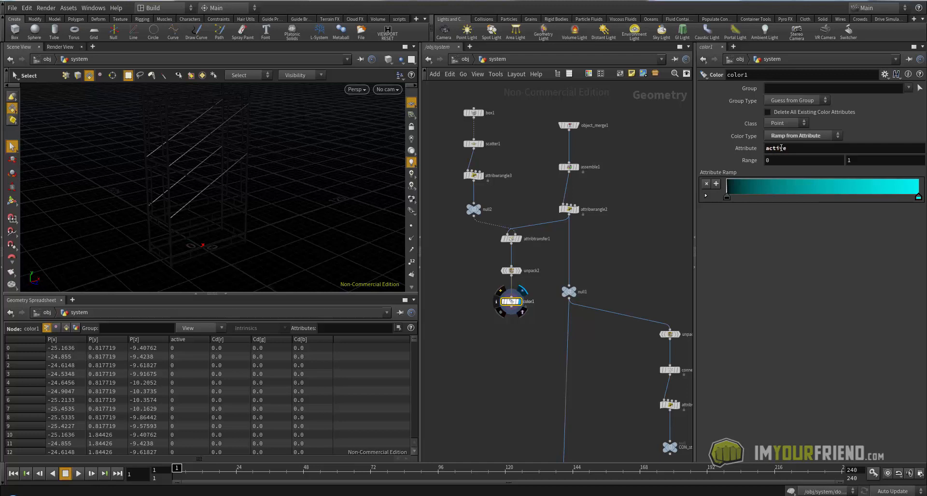
# Change the viewport's background color scheme to Light.
pyautogui.keyDown('alt'); pyautogui.moveTo(230, 238); pyautogui.dragTo(321, 170); pyautogui.keyUp('alt')
pyautogui.press('d')
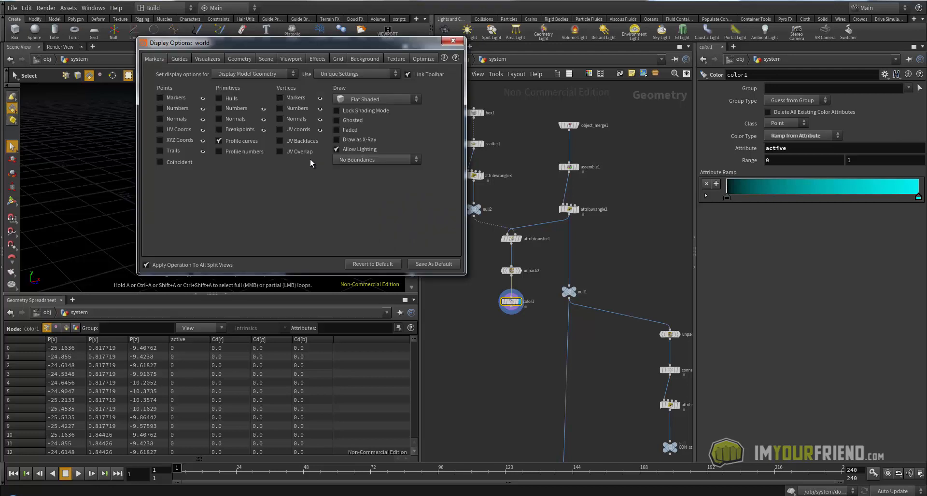
pyautogui.click(365, 59)
pyautogui.click(219, 74)
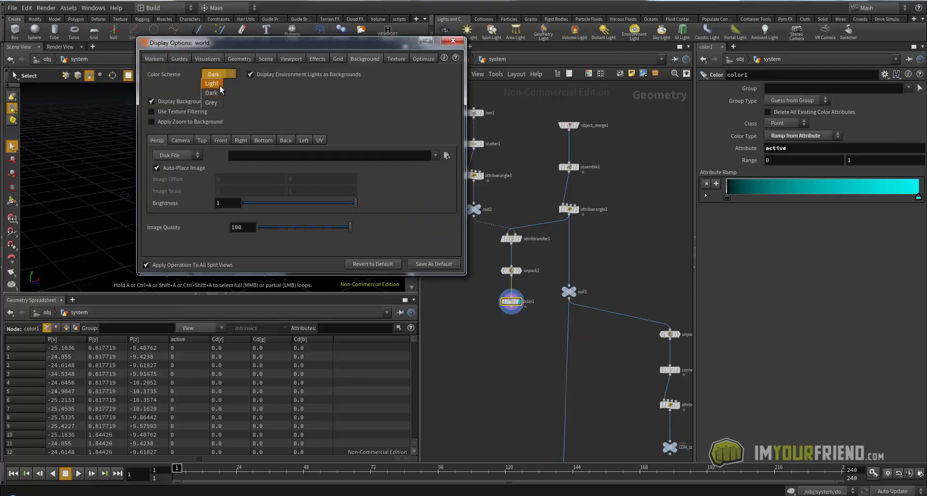
pyautogui.click(220, 87)
pyautogui.click(453, 40)
pyautogui.keyDown('alt'); pyautogui.moveTo(242, 197); pyautogui.dragTo(338, 212); pyautogui.keyUp('alt')
# Set the Attribute Transfer's distance threshold to 4.92 and blend width to 0.81, checking the colored base bars.
pyautogui.moveTo(484, 260); pyautogui.dragTo(518, 234)
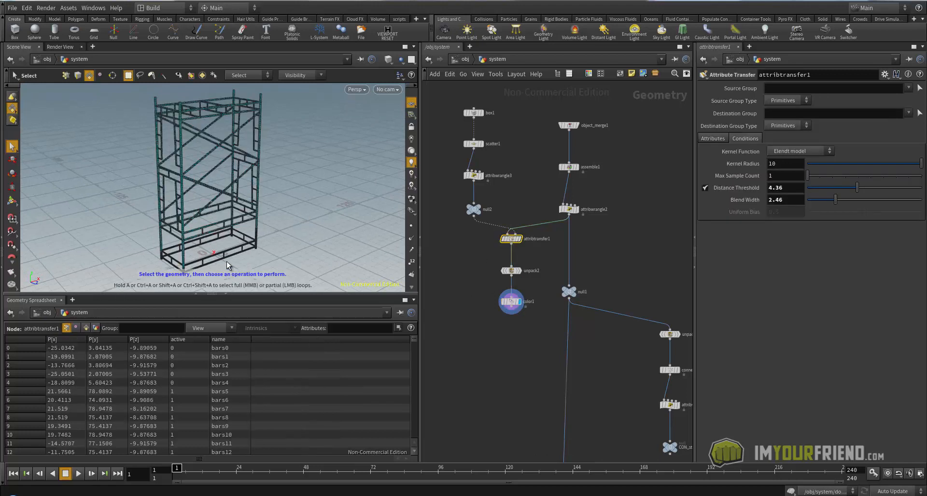
pyautogui.moveTo(464, 291); pyautogui.dragTo(540, 332)
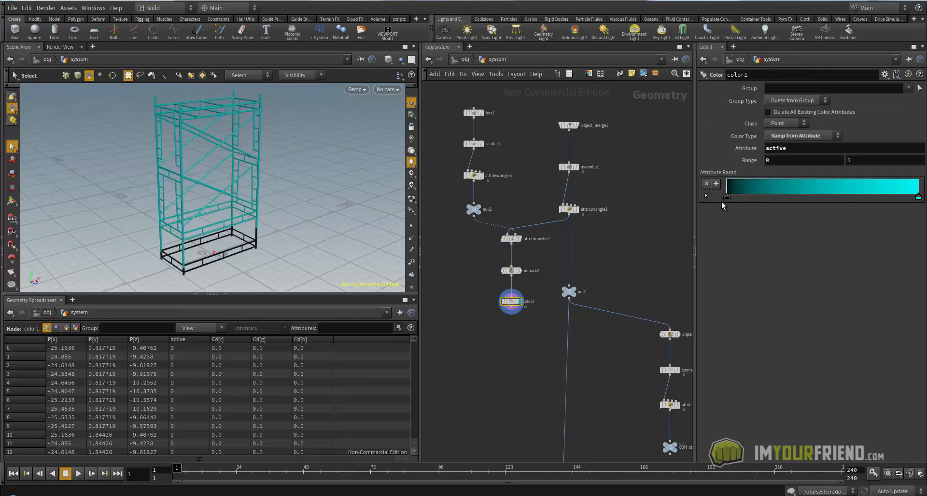
pyautogui.doubleClick(774, 161)
pyautogui.click(509, 239)
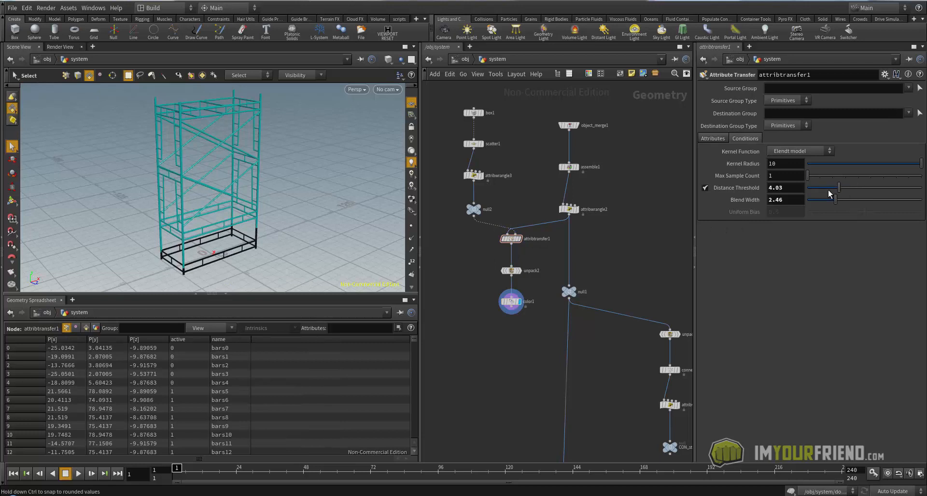
pyautogui.moveTo(839, 187); pyautogui.dragTo(903, 188)
pyautogui.moveTo(835, 199); pyautogui.dragTo(857, 194)
pyautogui.moveTo(143, 238)
pyautogui.keyDown('alt'); pyautogui.mouseDown()
pyautogui.moveTo(118, 227)
pyautogui.moveTo(151, 230)
pyautogui.mouseUp(); pyautogui.keyUp('alt')
pyautogui.keyDown('alt'); pyautogui.moveTo(228, 255); pyautogui.dragTo(265, 244); pyautogui.keyUp('alt')
# Rewire null1 so the Attribute Transfer feeds it instead of attribwrangle2, and save the scene.
pyautogui.moveTo(617, 248); pyautogui.dragTo(564, 241, button='middle')
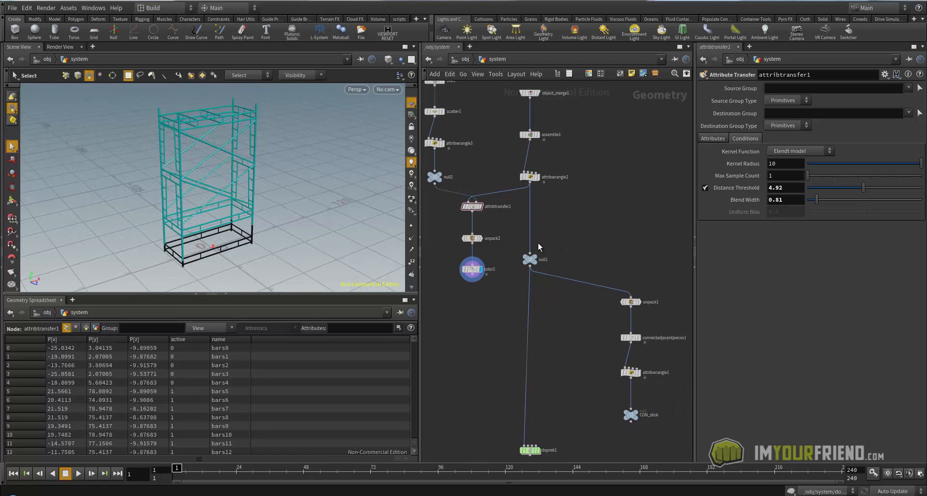
pyautogui.moveTo(529, 195); pyautogui.dragTo(473, 212)
pyautogui.moveTo(458, 216); pyautogui.dragTo(493, 225, button='middle')
pyautogui.hotkey('ctrl', 's')
# Open the dopnet1 network and play the simulation with the viewport in wireframe.
pyautogui.moveTo(589, 392); pyautogui.dragTo(586, 265, button='middle')
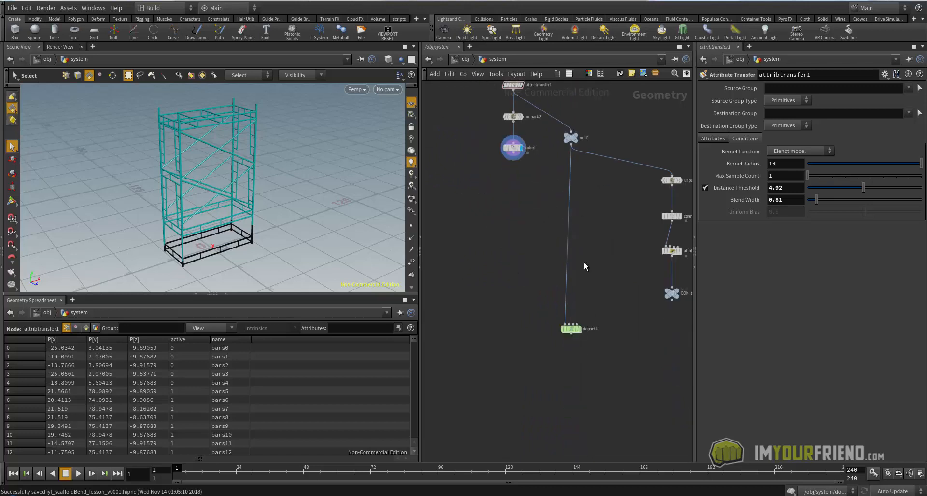
pyautogui.doubleClick(572, 329)
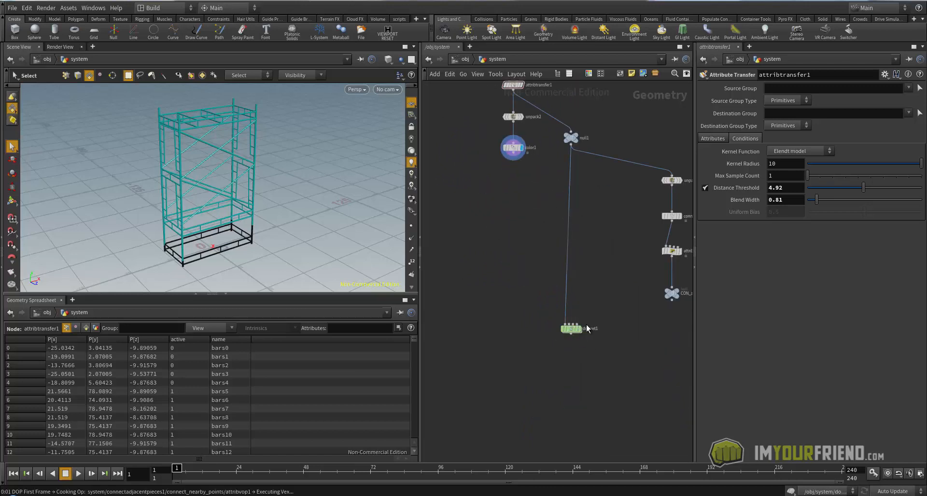
pyautogui.press('w')
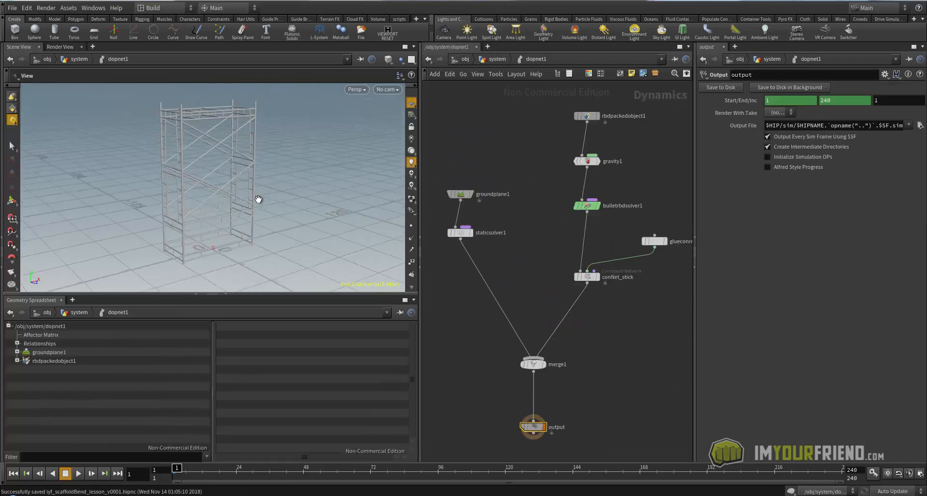
pyautogui.press('Up')
pyautogui.press('s')
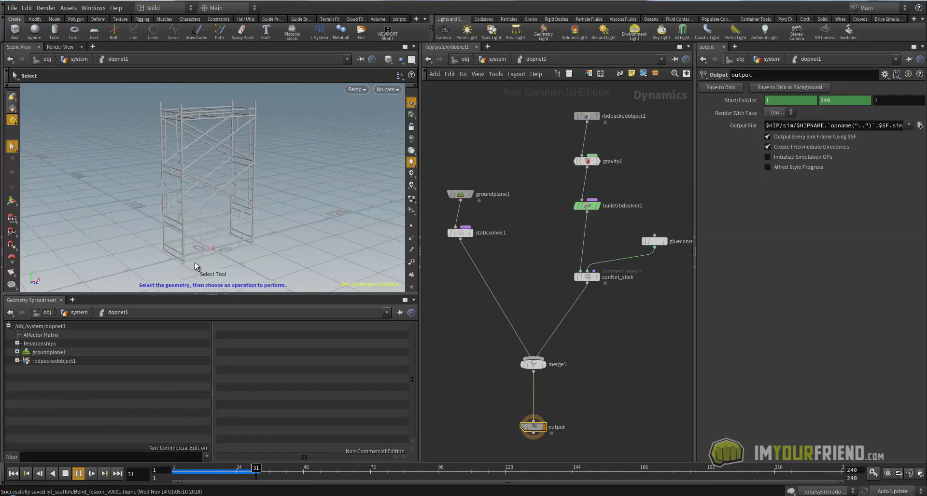
# Rewind the simulation to frame 1 and set the viewport's background color scheme to Dark with shaded display.
pyautogui.hotkey('ctrl', 'Up')
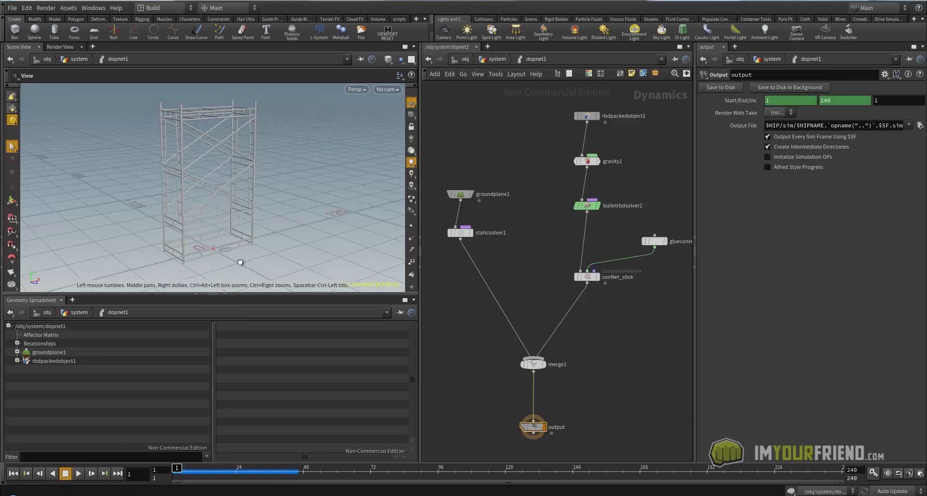
pyautogui.keyDown('alt'); pyautogui.moveTo(239, 262); pyautogui.dragTo(244, 351); pyautogui.keyUp('alt')
pyautogui.press('w')
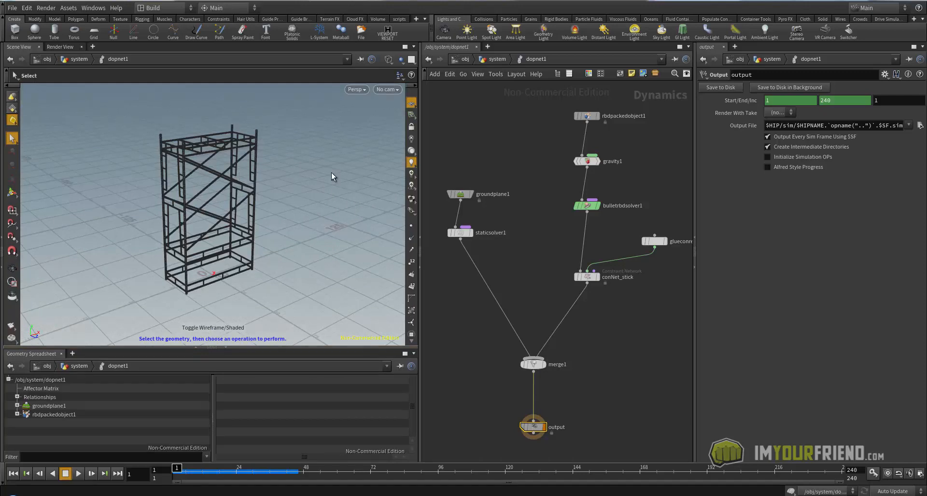
pyautogui.press('d')
pyautogui.click(216, 74)
pyautogui.click(218, 97)
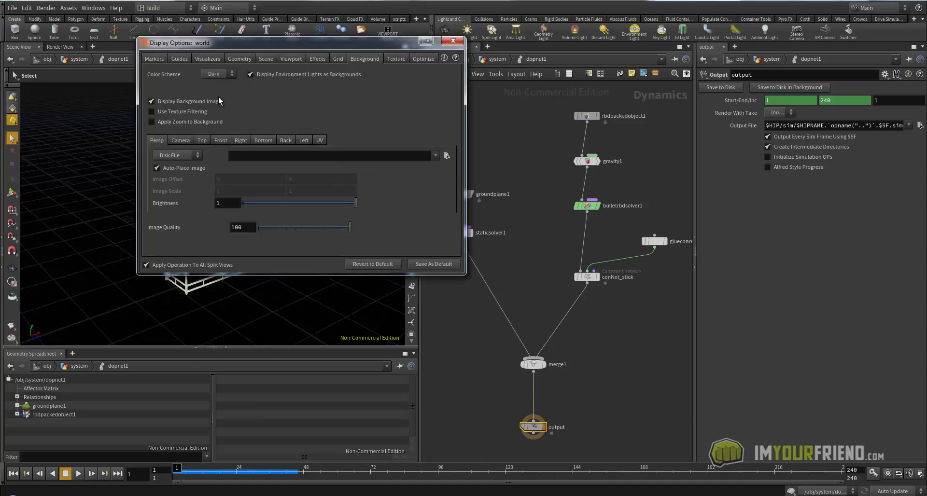
pyautogui.press('Escape')
pyautogui.press('w')
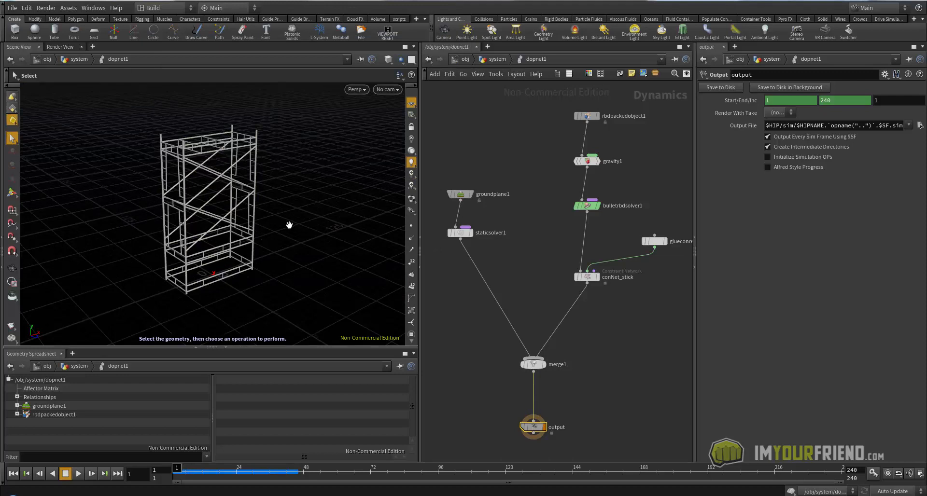
# Return to the system network, select the unpack2 and color1 nodes, and save the scene.
pyautogui.click(496, 59)
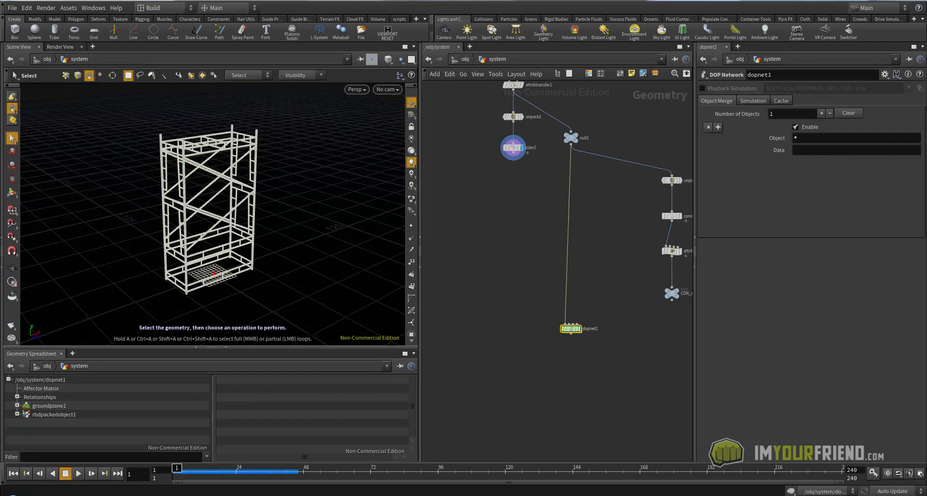
pyautogui.keyDown('alt'); pyautogui.moveTo(212, 199); pyautogui.dragTo(232, 205); pyautogui.keyUp('alt')
pyautogui.keyDown('alt'); pyautogui.moveTo(327, 232); pyautogui.dragTo(310, 228, button='right'); pyautogui.keyUp('alt')
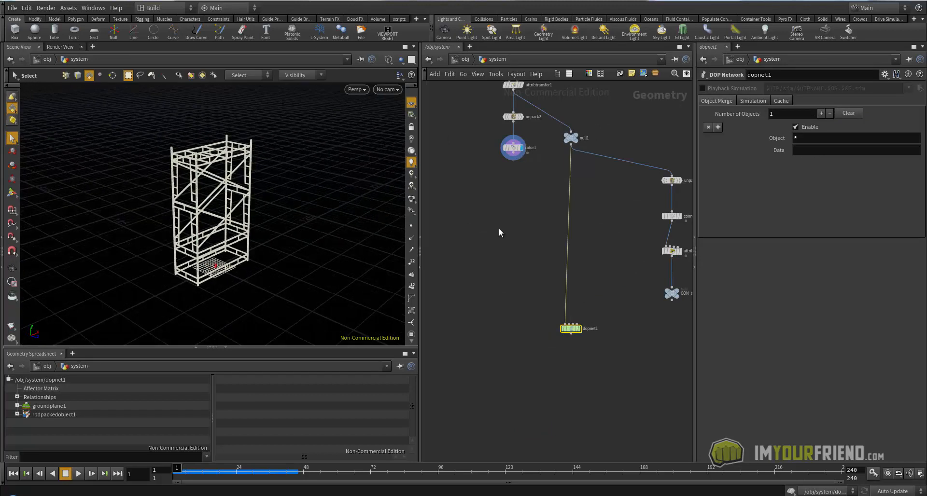
pyautogui.moveTo(524, 234); pyautogui.dragTo(523, 279, button='middle')
pyautogui.moveTo(523, 279); pyautogui.dragTo(501, 262, button='right')
pyautogui.moveTo(507, 267); pyautogui.dragTo(538, 276, button='middle')
pyautogui.moveTo(526, 261); pyautogui.dragTo(554, 193)
pyautogui.moveTo(627, 191); pyautogui.dragTo(594, 207, button='middle')
pyautogui.hotkey('ctrl', 's')
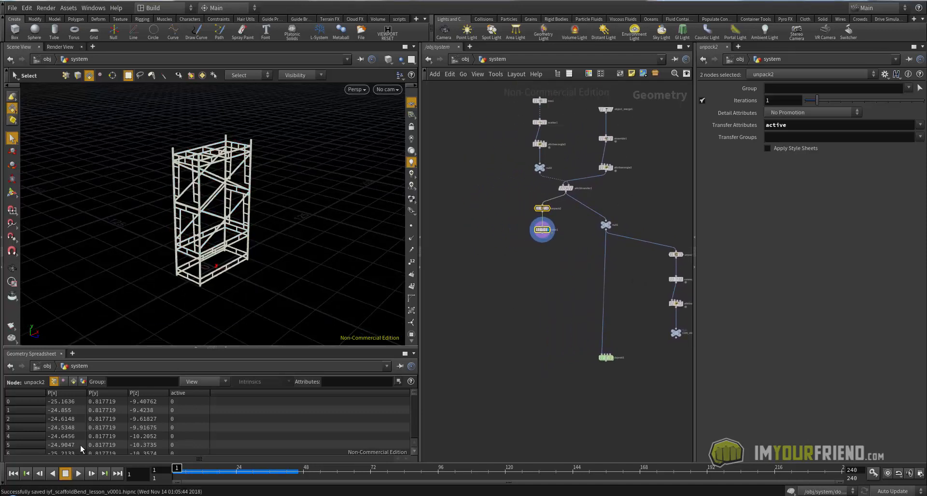
# Switch to RV and play iyf_scaffoldMetalBend_comp_v0001.mov from several frames to study how the yellow object hits the scaffold.
pyautogui.click(85, 495)
pyautogui.moveTo(439, 217); pyautogui.dragTo(244, 215)
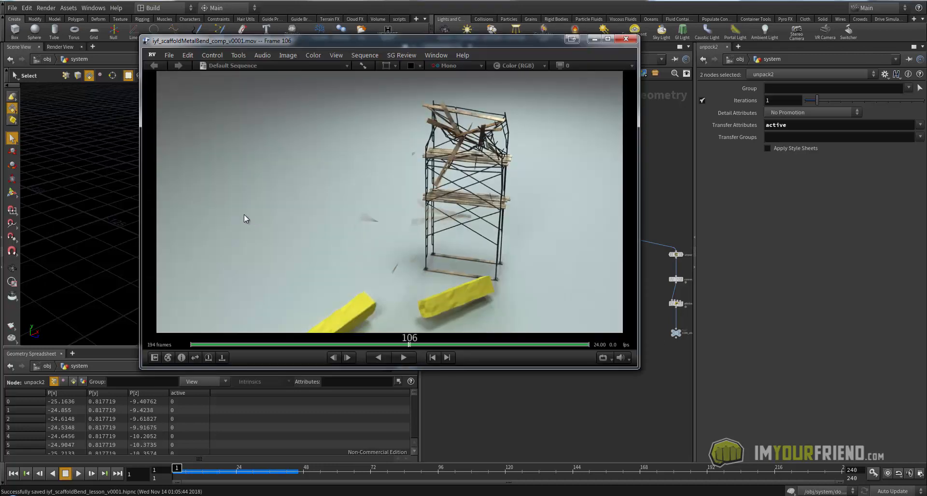
pyautogui.press('space')
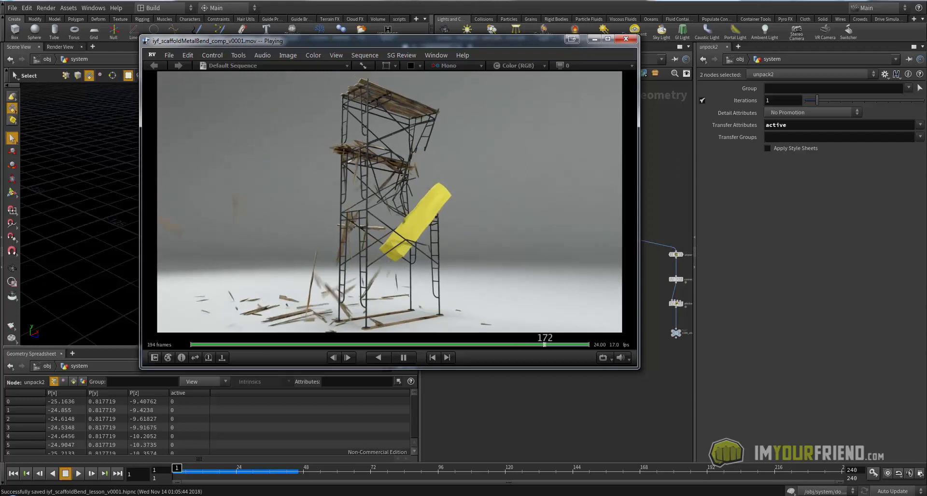
pyautogui.press('space')
pyautogui.press('space')
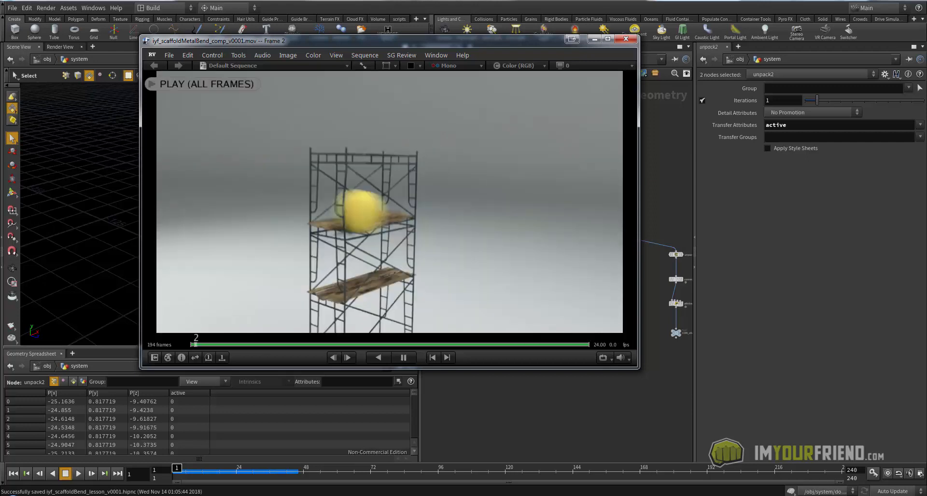
pyautogui.press('space')
pyautogui.moveTo(459, 251); pyautogui.dragTo(345, 246)
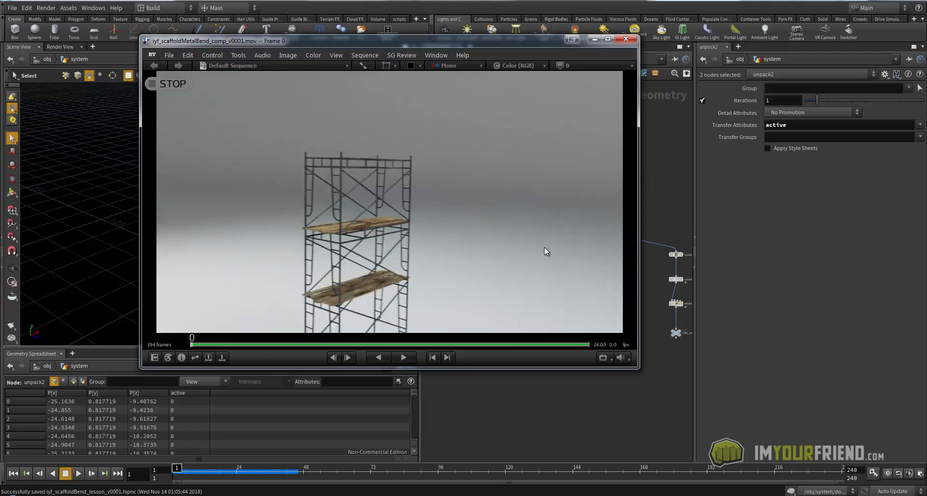
pyautogui.click(411, 345)
pyautogui.press('space')
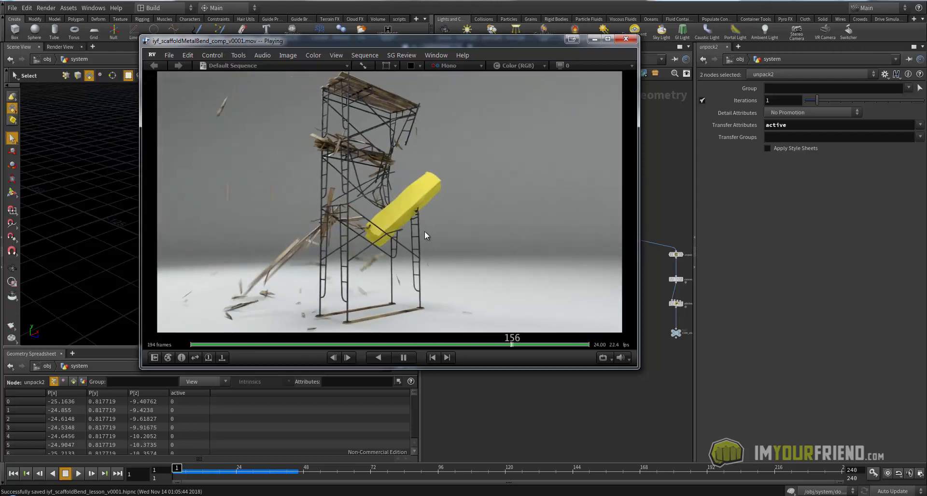
pyautogui.press('space')
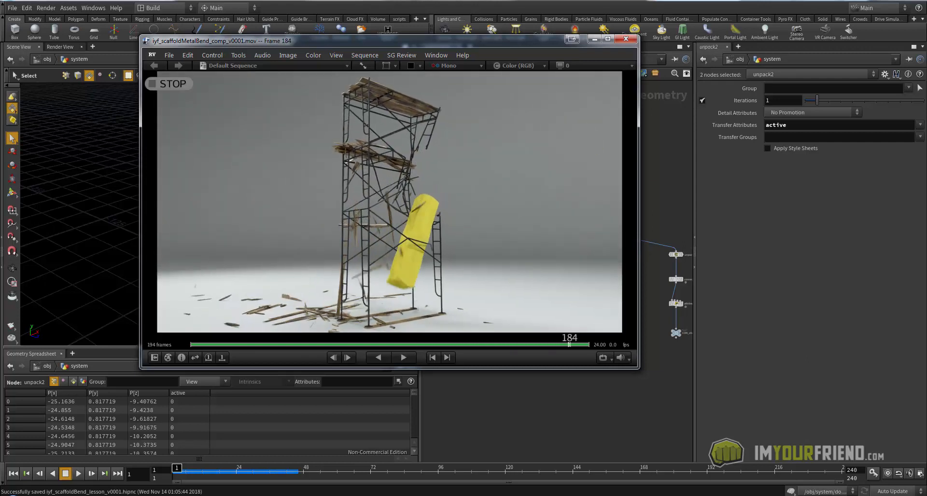
pyautogui.click(415, 14)
# Add a Box node to the system network and place it apart, beside the box1 and scatter1 branch.
pyautogui.press('Tab')
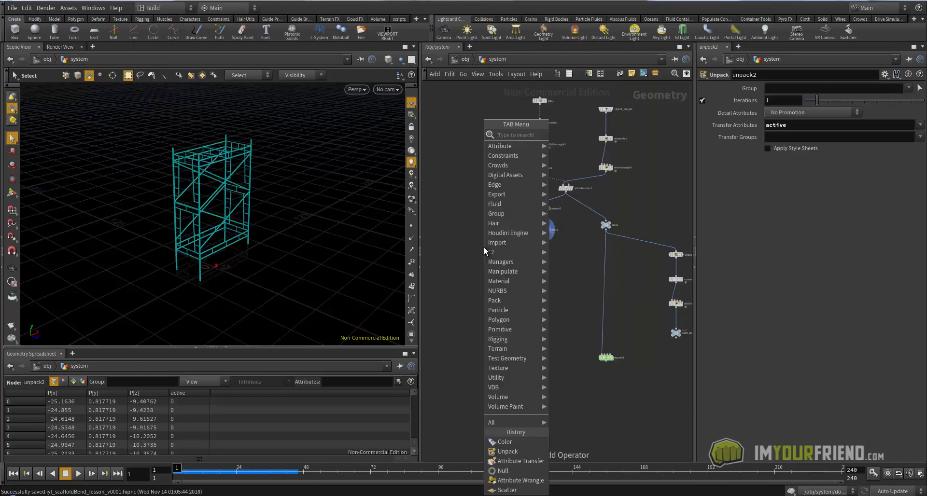
pyautogui.press('Escape')
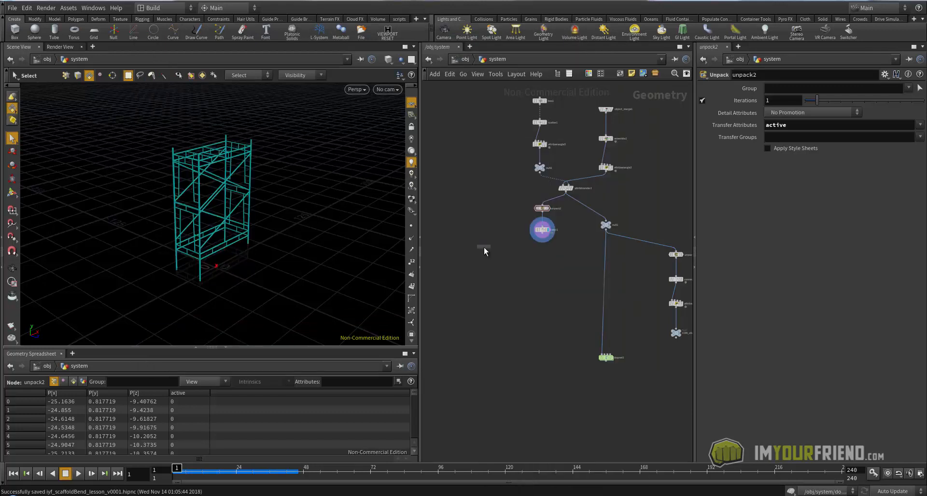
pyautogui.click(480, 242)
pyautogui.scroll(-2, 515, 279)
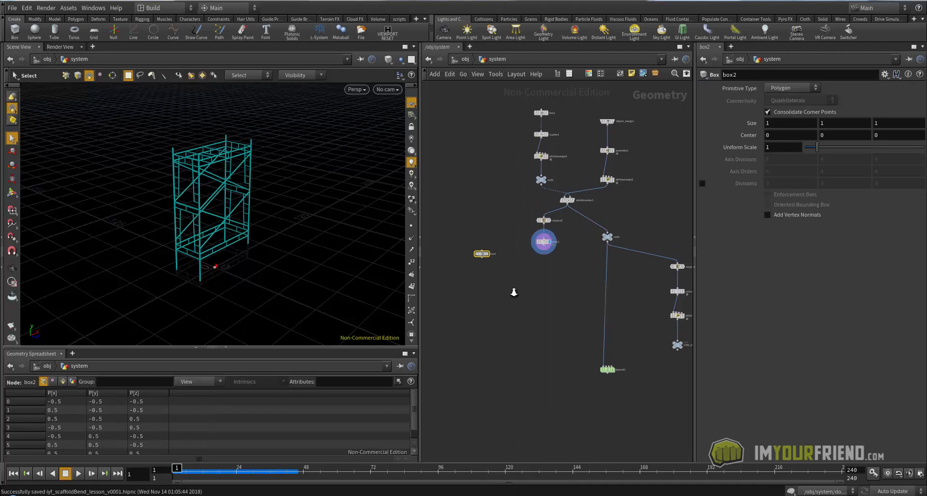
pyautogui.moveTo(488, 271); pyautogui.dragTo(473, 195)
pyautogui.keyDown('alt'); pyautogui.moveTo(259, 234); pyautogui.dragTo(289, 233, button='right'); pyautogui.keyUp('alt')
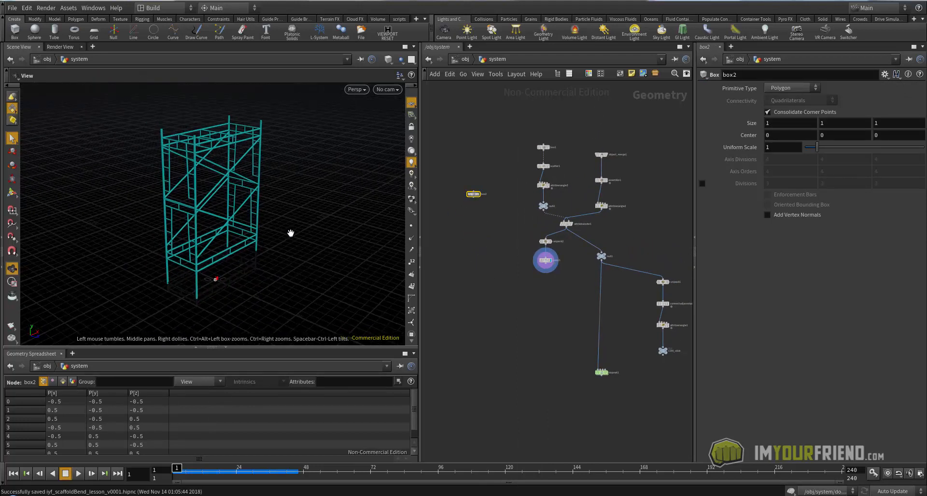
# Add a Transform node below box2, connect and display it, and set its Uniform Scale to 6.91.
pyautogui.press('Tab')
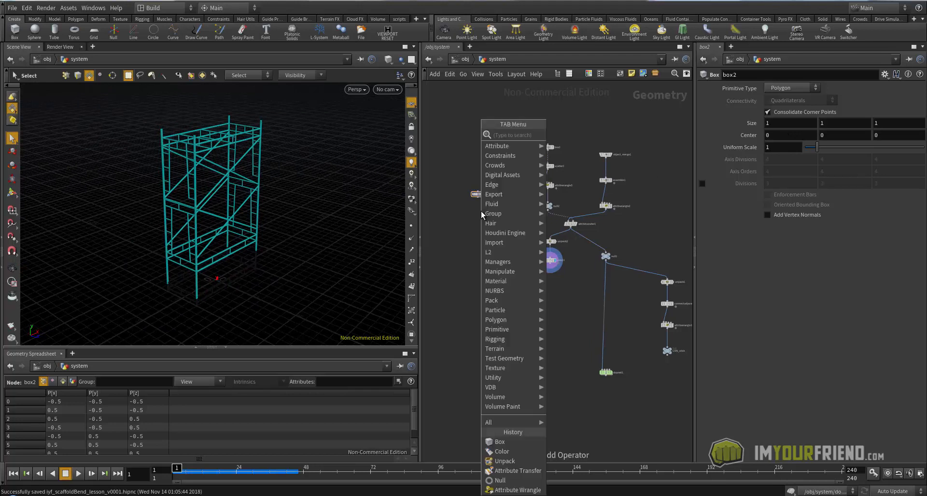
pyautogui.write('tra')
pyautogui.click(587, 154)
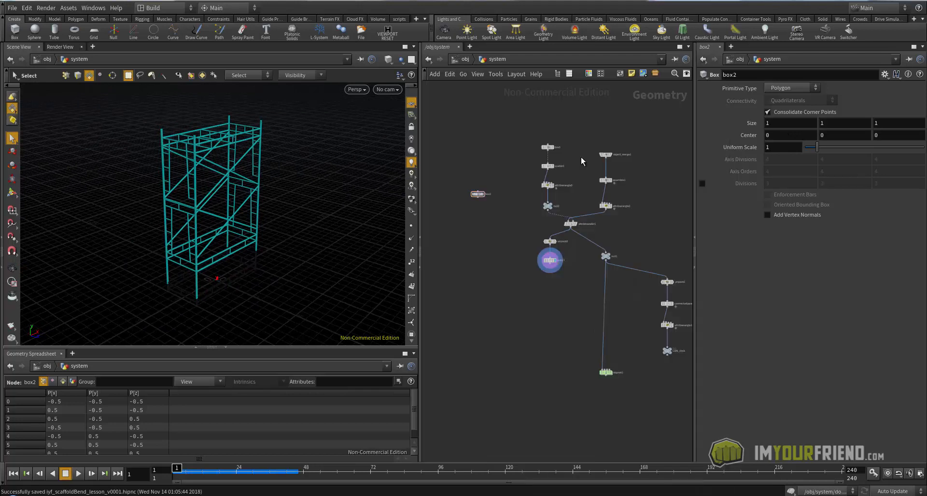
pyautogui.click(481, 211)
pyautogui.scroll(3, 501, 203)
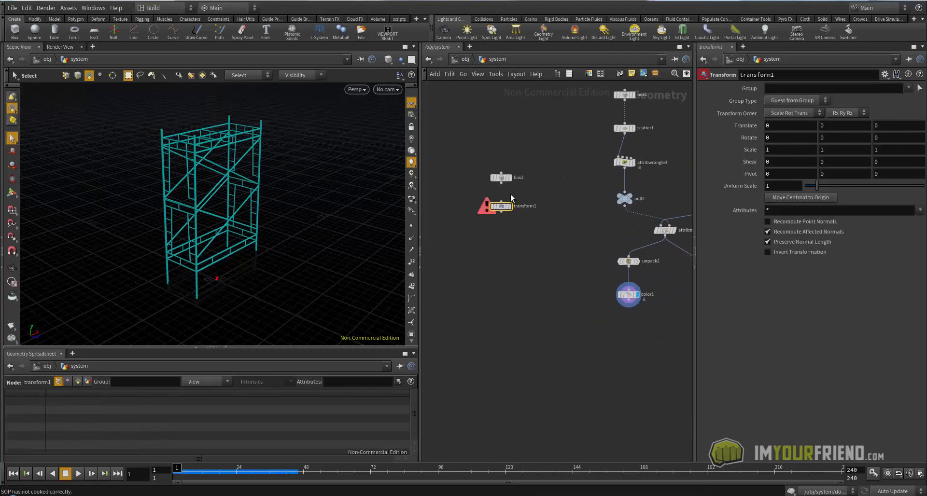
pyautogui.moveTo(503, 187); pyautogui.dragTo(501, 202)
pyautogui.click(509, 206)
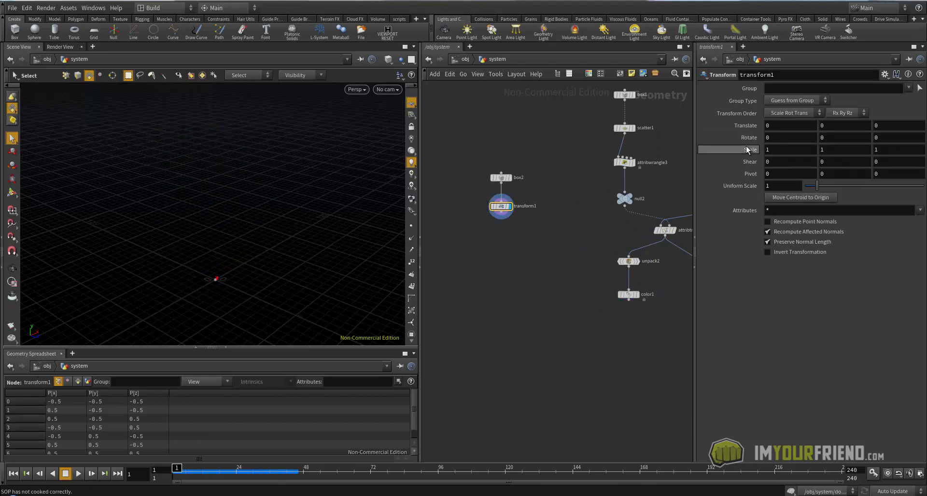
pyautogui.moveTo(817, 187); pyautogui.dragTo(887, 186)
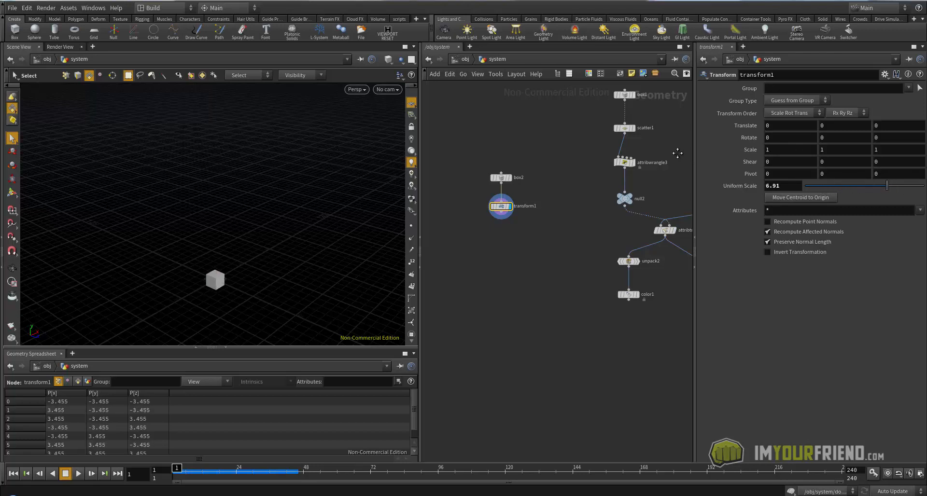
# Template object_merge1 so the scaffold is shown in the viewport together with the scaled box.
pyautogui.moveTo(676, 153); pyautogui.dragTo(571, 179, button='middle')
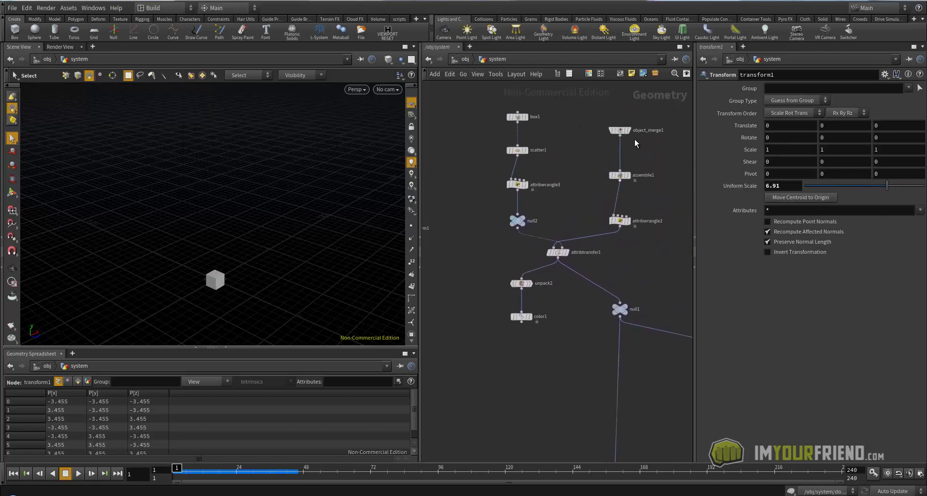
pyautogui.moveTo(628, 133)
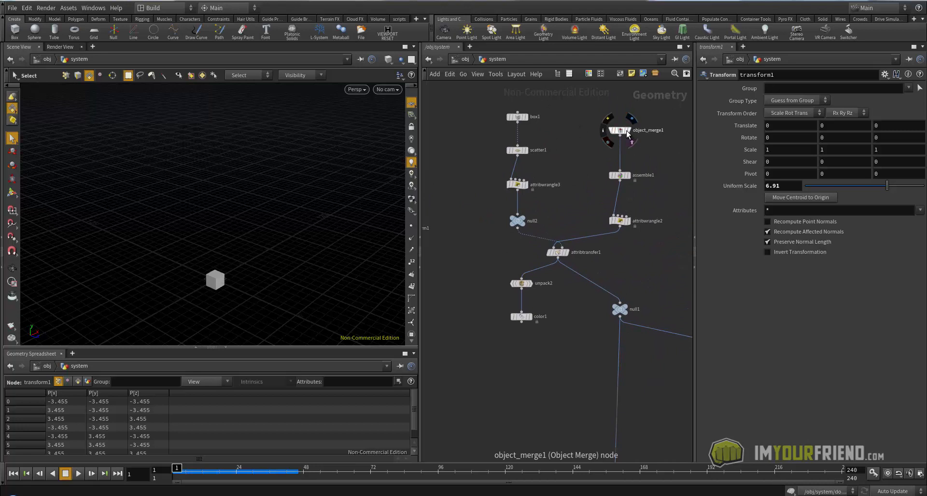
pyautogui.click(627, 133)
pyautogui.press('Escape')
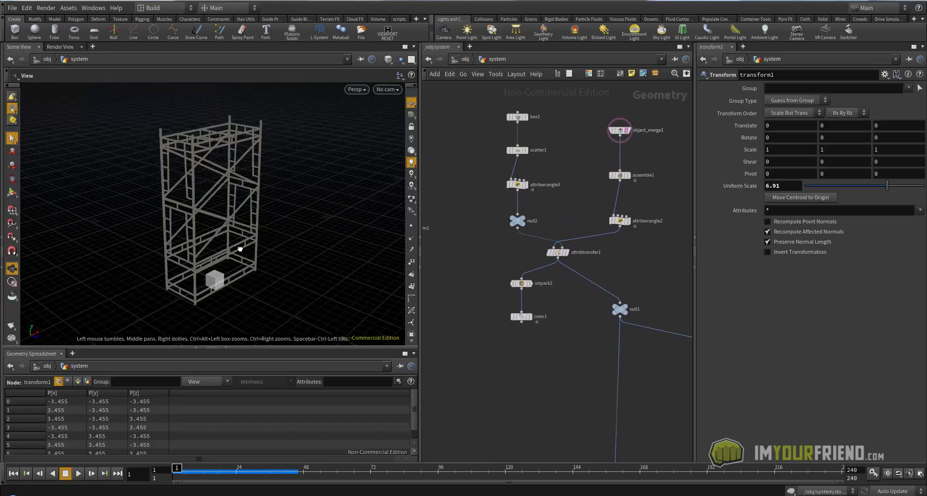
pyautogui.keyDown('alt'); pyautogui.moveTo(240, 249); pyautogui.dragTo(246, 251); pyautogui.keyUp('alt')
pyautogui.moveTo(477, 240); pyautogui.dragTo(541, 211, button='middle')
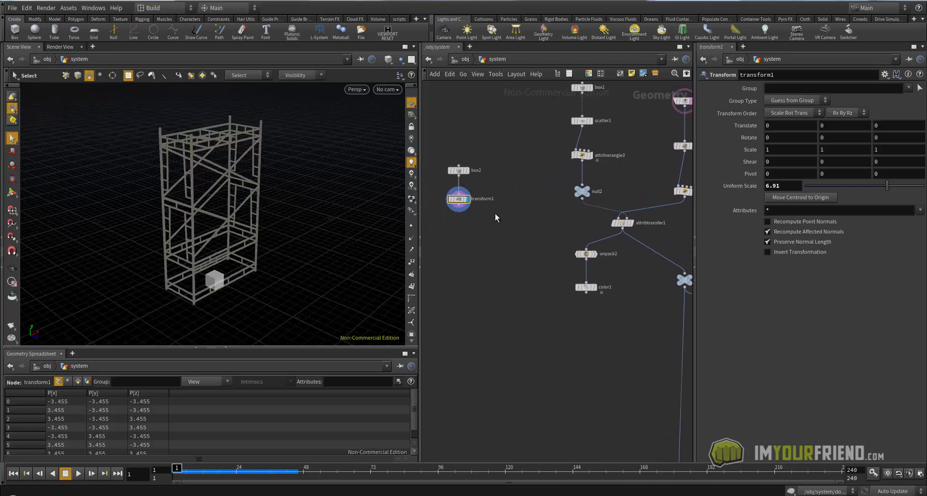
# Move the box beside the scaffold's upper part to about 17.48, 73.11, 45.72 and rotate it about 43.02, -29.60, 0.
pyautogui.click(12, 192)
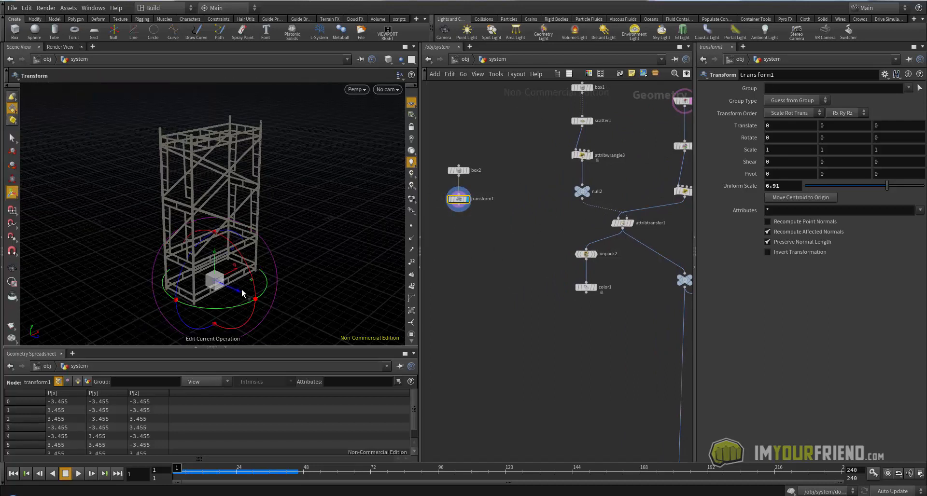
pyautogui.moveTo(241, 290); pyautogui.dragTo(329, 315)
pyautogui.keyDown('alt'); pyautogui.moveTo(327, 247); pyautogui.dragTo(308, 244, button='right'); pyautogui.keyUp('alt')
pyautogui.keyDown('alt'); pyautogui.moveTo(308, 243); pyautogui.dragTo(313, 252); pyautogui.keyUp('alt')
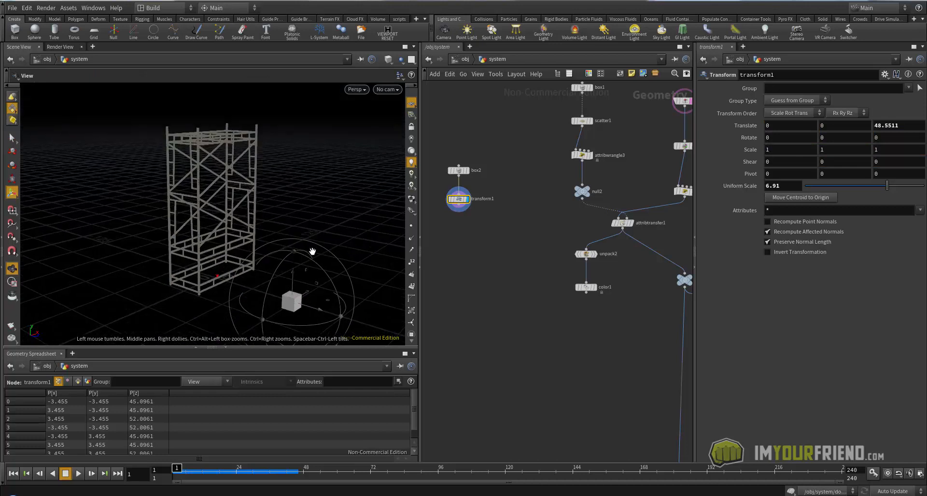
pyautogui.press('s')
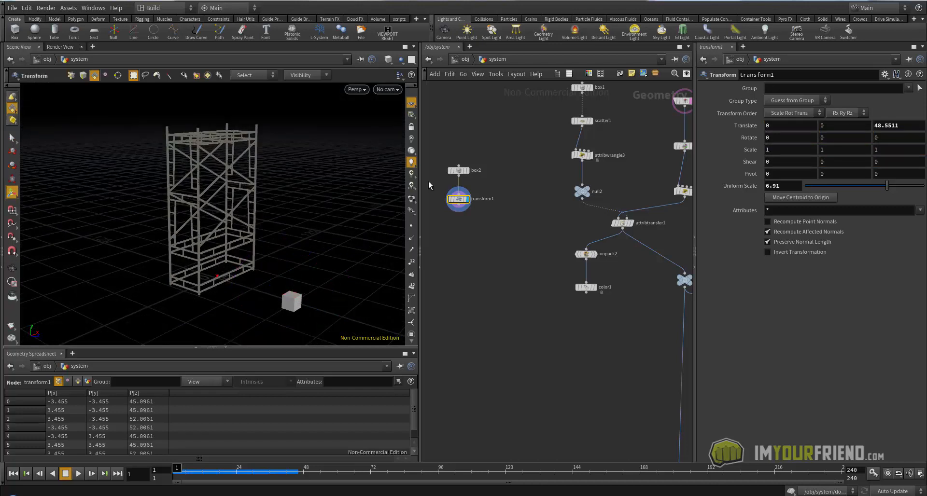
pyautogui.moveTo(428, 190); pyautogui.dragTo(473, 217)
pyautogui.moveTo(293, 275); pyautogui.dragTo(288, 241)
pyautogui.moveTo(327, 197); pyautogui.dragTo(230, 143)
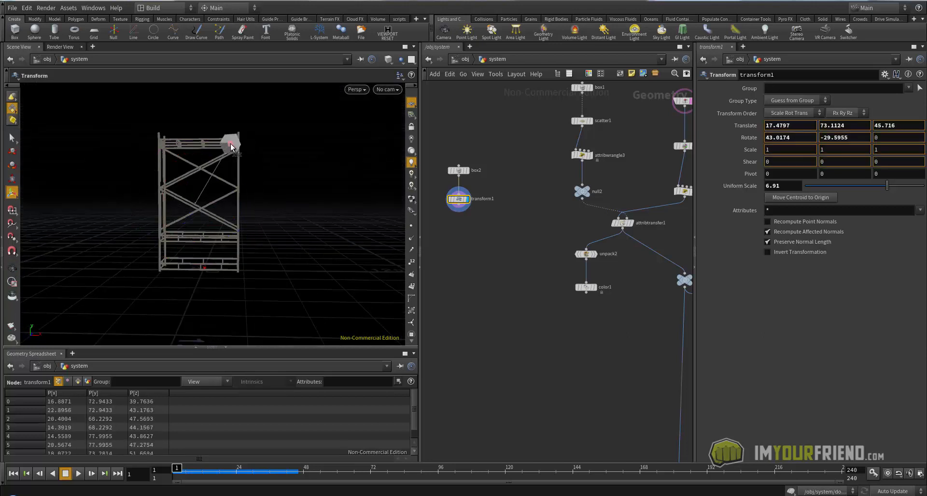
pyautogui.keyDown('alt'); pyautogui.moveTo(290, 174); pyautogui.dragTo(305, 188); pyautogui.keyUp('alt')
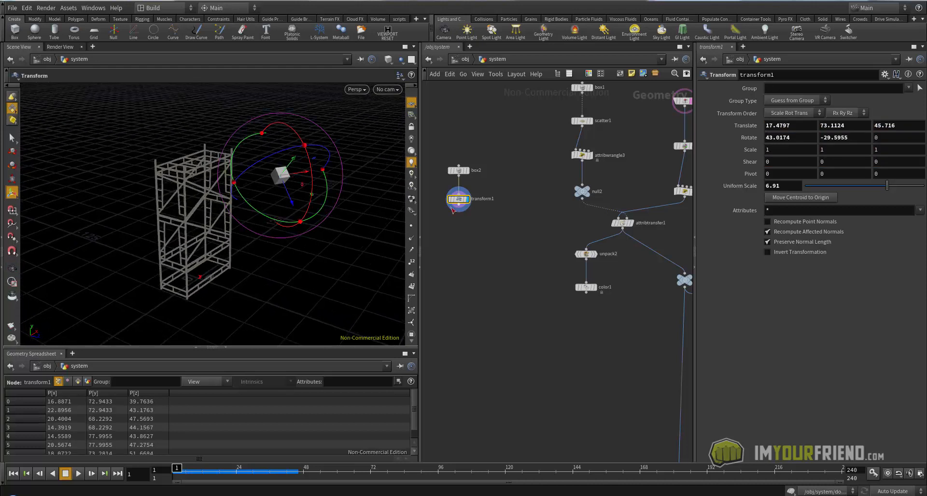
# Set the scale in transform1 to 2.2, 1.8, 2.3 and return to the Select tool to inspect the box.
pyautogui.moveTo(453, 210); pyautogui.dragTo(484, 206, button='middle')
pyautogui.moveTo(786, 150); pyautogui.dragTo(924, 148, button='middle')
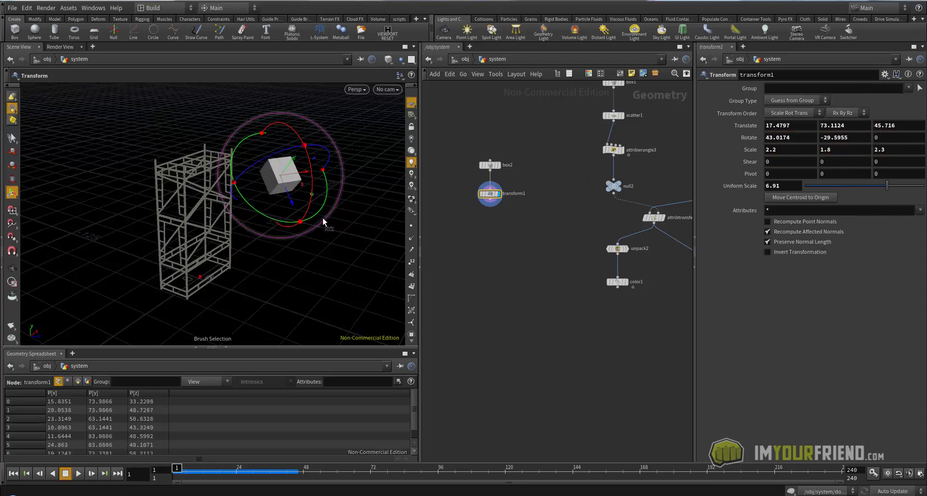
pyautogui.keyDown('alt'); pyautogui.moveTo(328, 220); pyautogui.dragTo(319, 217); pyautogui.keyUp('alt')
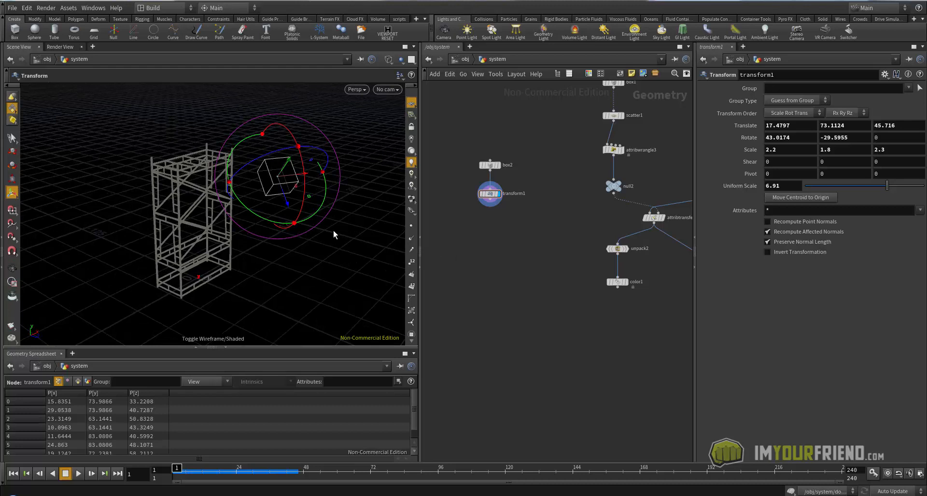
pyautogui.click(13, 138)
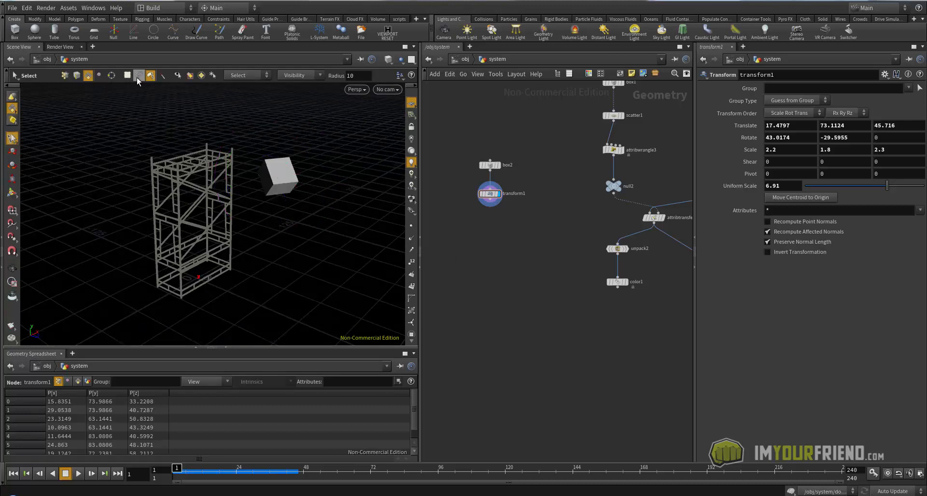
pyautogui.keyDown('alt'); pyautogui.moveTo(234, 152); pyautogui.dragTo(248, 238); pyautogui.keyUp('alt')
pyautogui.keyDown('alt'); pyautogui.moveTo(248, 238); pyautogui.dragTo(300, 209, button='right'); pyautogui.keyUp('alt')
pyautogui.keyDown('alt'); pyautogui.moveTo(300, 209); pyautogui.dragTo(315, 208); pyautogui.keyUp('alt')
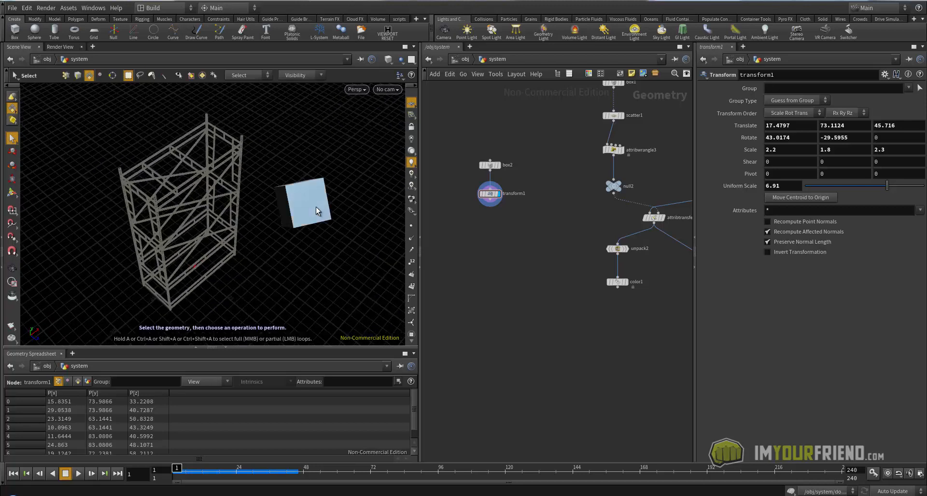
# Switch the viewport shading to wireframe, save the scene, and view the box against the scaffold.
pyautogui.hotkey('shift', 'w')
pyautogui.hotkey('ctrl', 's')
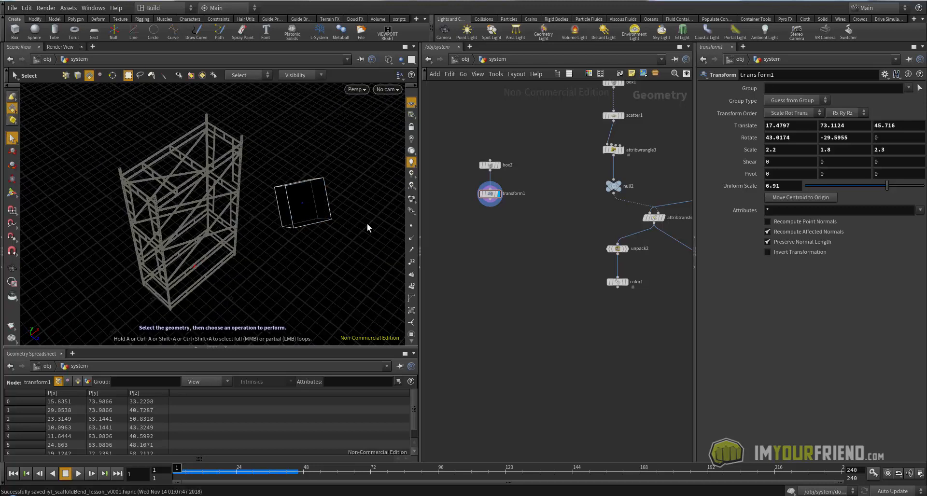
pyautogui.keyDown('alt'); pyautogui.moveTo(349, 219); pyautogui.dragTo(320, 212); pyautogui.keyUp('alt')
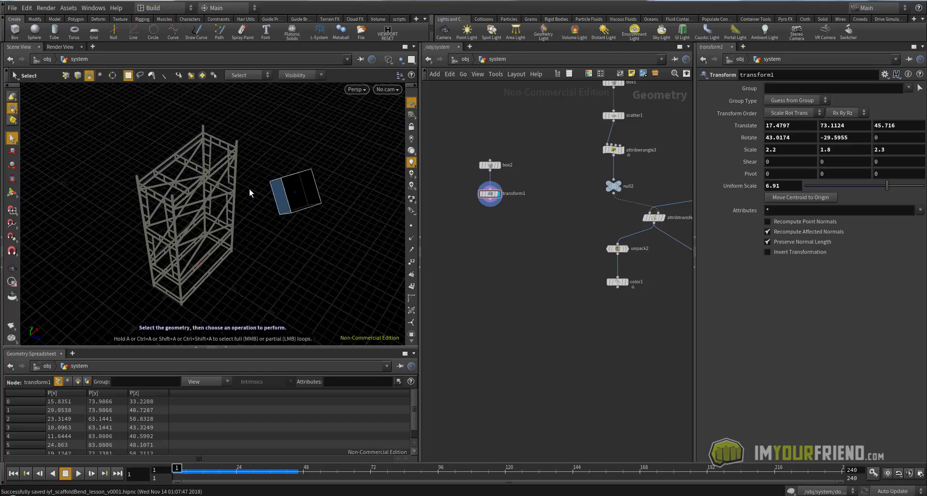
pyautogui.keyDown('alt'); pyautogui.moveTo(282, 174); pyautogui.dragTo(311, 169); pyautogui.keyUp('alt')
# Add an Attribute Wrangle node below transform1, connect it to transform1's output and display it.
pyautogui.moveTo(501, 243); pyautogui.dragTo(499, 243, button='middle')
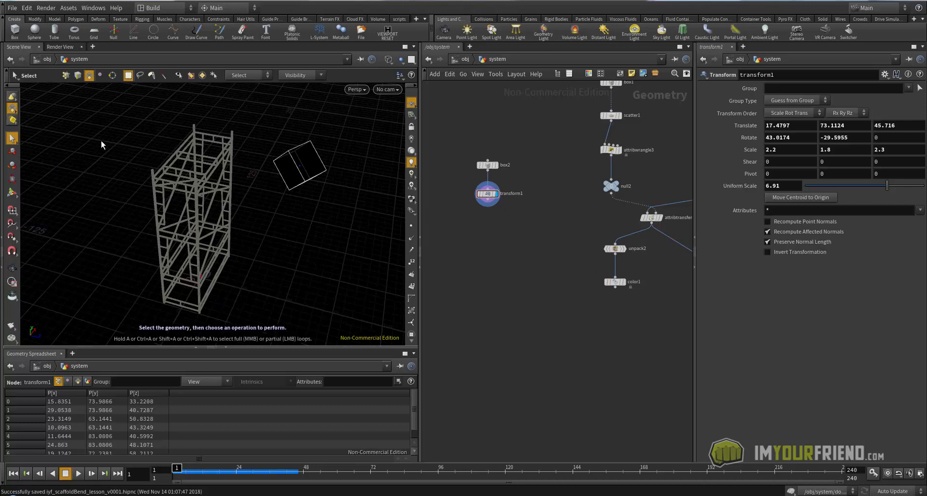
pyautogui.press('Tab')
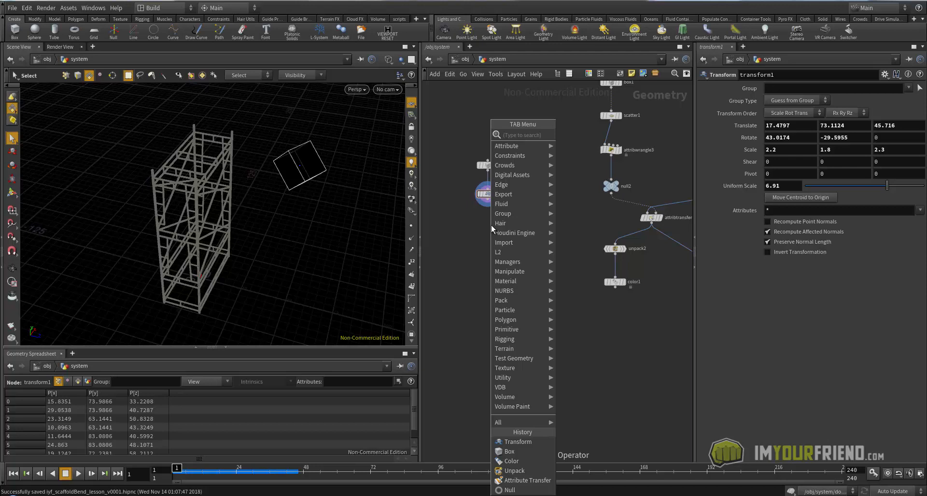
pyautogui.write('awr')
pyautogui.press('Return')
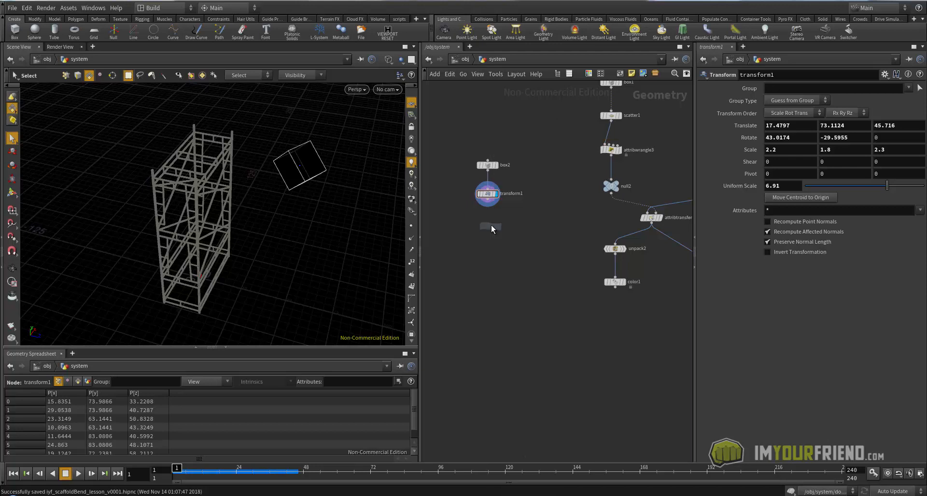
pyautogui.click(485, 234)
pyautogui.click(488, 207)
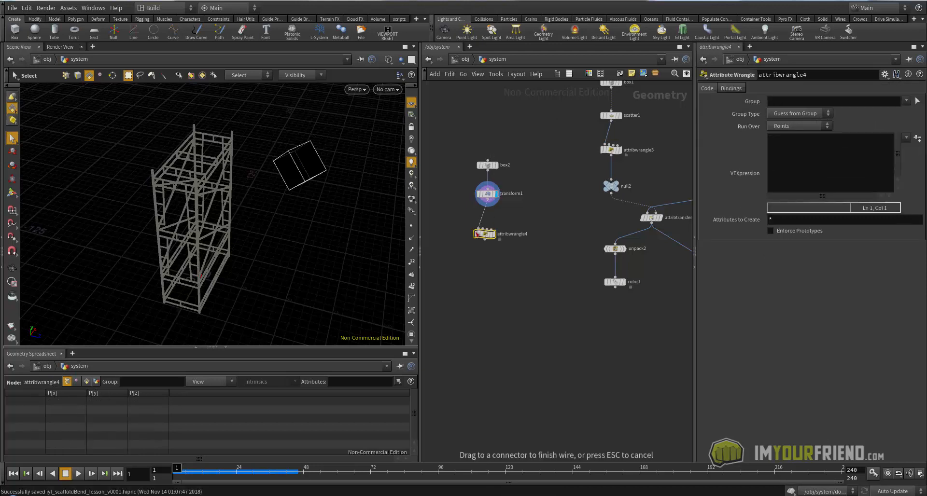
pyautogui.click(489, 236)
pyautogui.click(493, 234)
pyautogui.moveTo(488, 235); pyautogui.dragTo(491, 235)
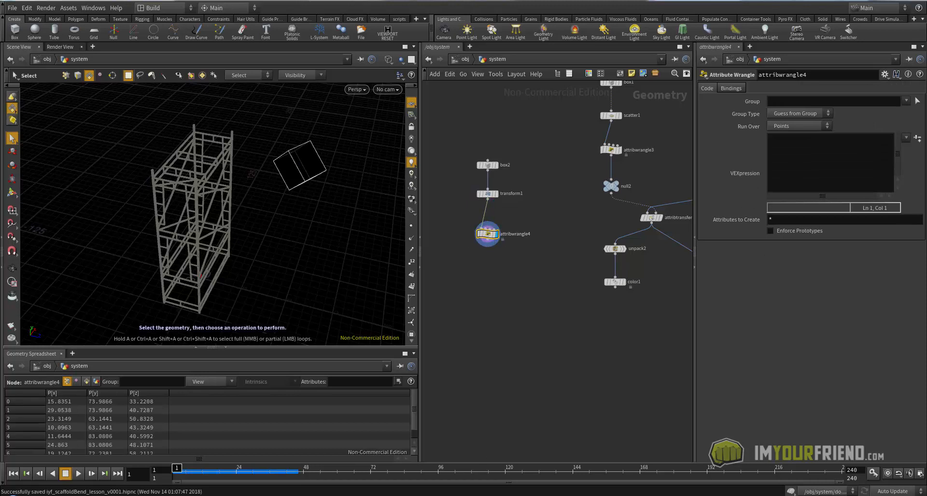
pyautogui.moveTo(541, 270); pyautogui.dragTo(553, 270, button='middle')
pyautogui.keyDown('alt'); pyautogui.moveTo(212, 213); pyautogui.dragTo(215, 222); pyautogui.keyUp('alt')
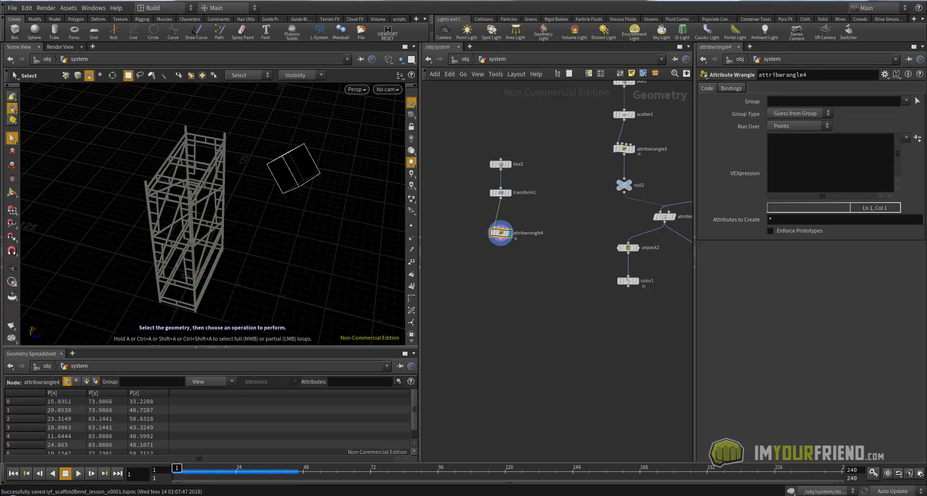
pyautogui.click(823, 174)
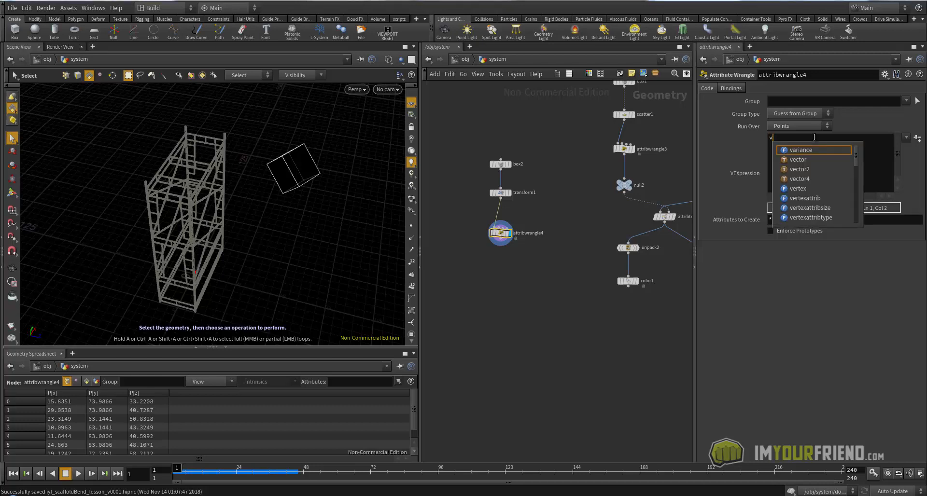
pyautogui.write('=')
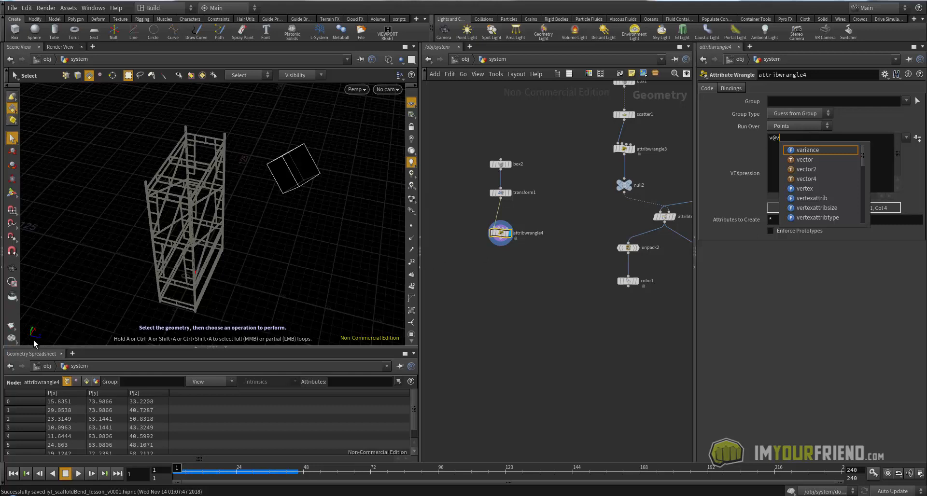
pyautogui.press('Escape')
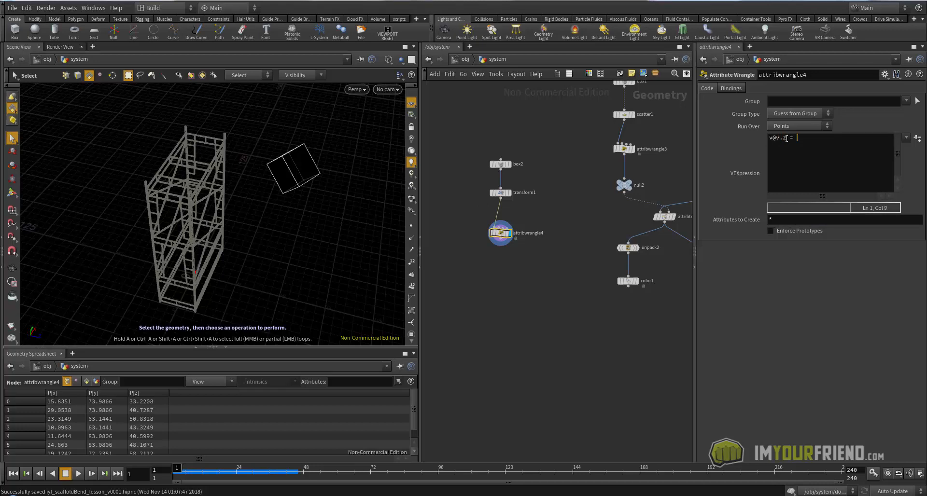
pyautogui.write('1000;')
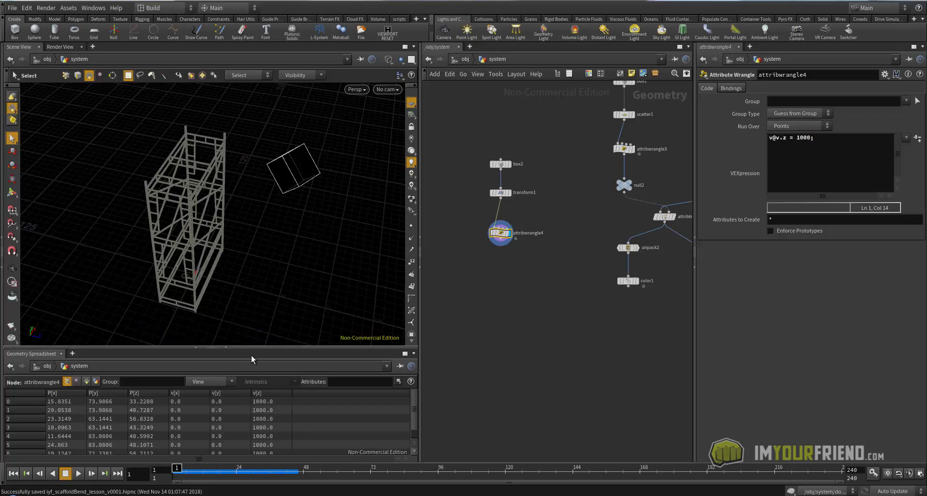
pyautogui.moveTo(256, 347); pyautogui.dragTo(256, 332)
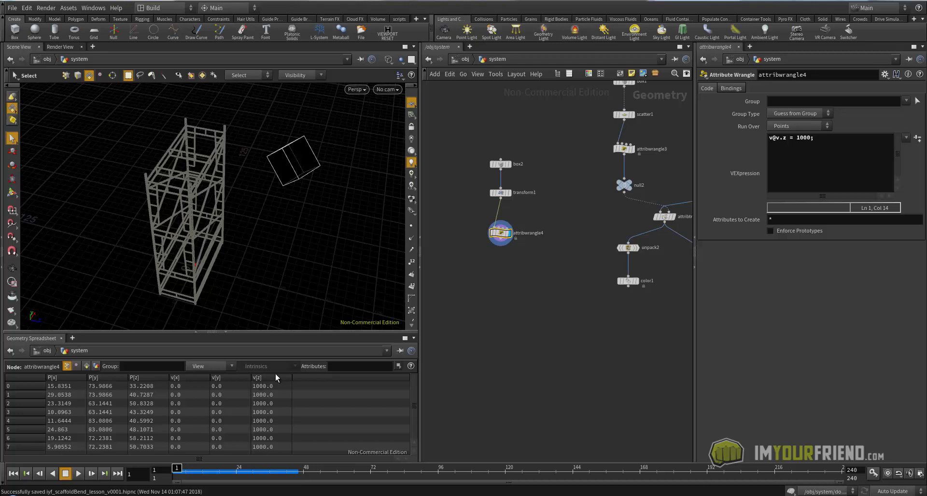
# Turn on point trails in the viewport and examine the direction of the box's velocity relative to the scaffold.
pyautogui.click(412, 250)
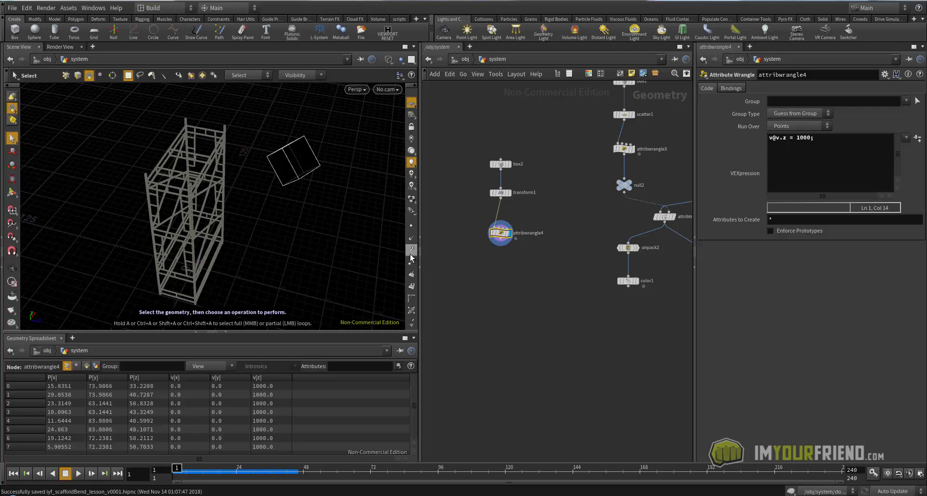
pyautogui.press('Escape')
pyautogui.moveTo(326, 201); pyautogui.dragTo(285, 161)
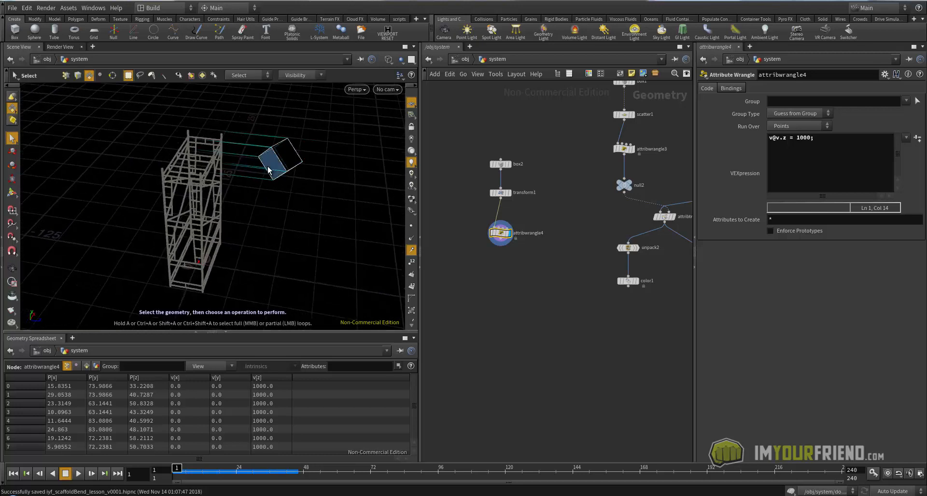
pyautogui.keyDown('alt'); pyautogui.moveTo(236, 161); pyautogui.dragTo(234, 182, button='middle'); pyautogui.keyUp('alt')
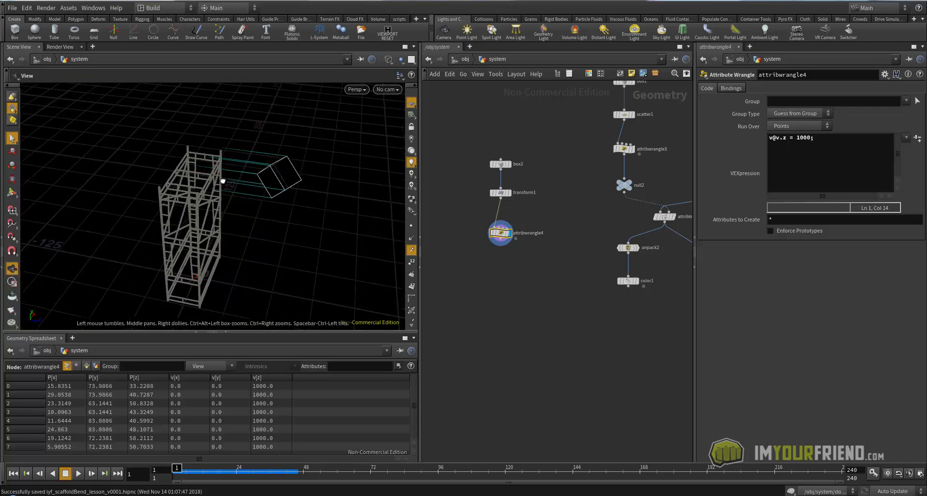
pyautogui.keyDown('alt'); pyautogui.moveTo(225, 180); pyautogui.dragTo(246, 190); pyautogui.keyUp('alt')
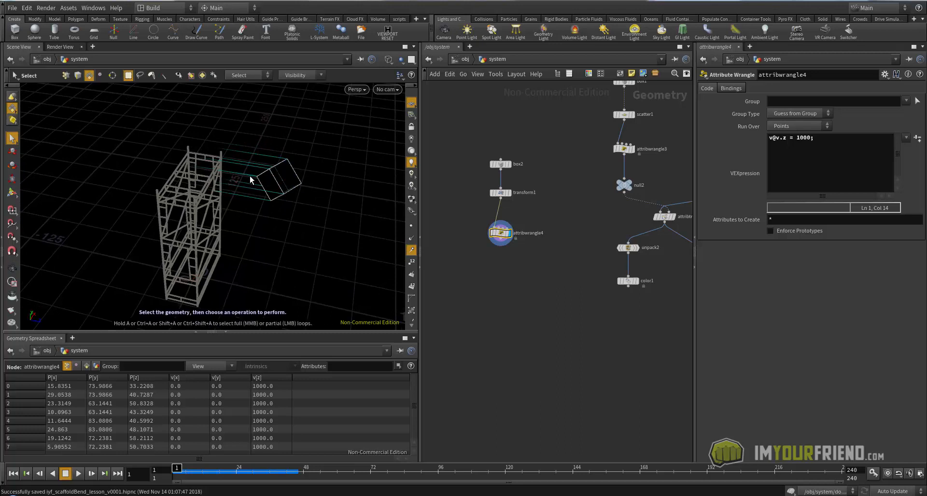
pyautogui.keyDown('alt'); pyautogui.moveTo(269, 189); pyautogui.dragTo(296, 200); pyautogui.keyUp('alt')
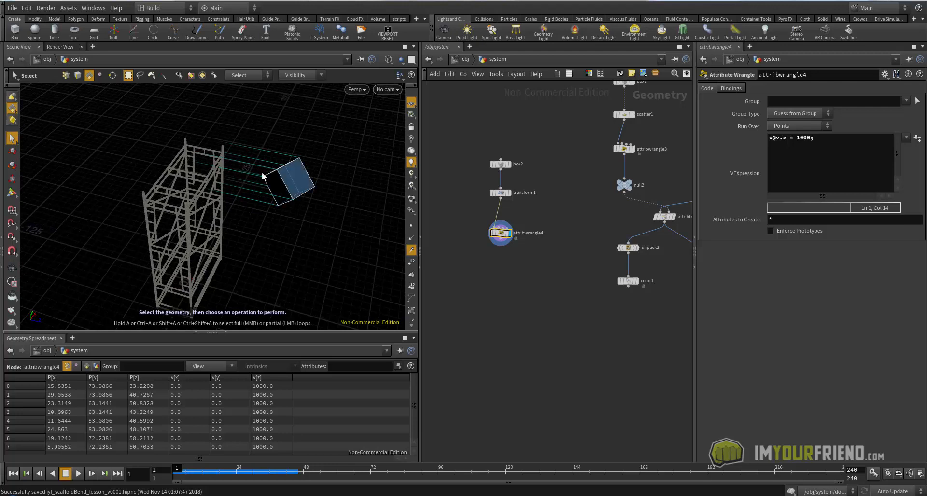
pyautogui.keyDown('alt'); pyautogui.moveTo(293, 234); pyautogui.dragTo(286, 219); pyautogui.keyUp('alt')
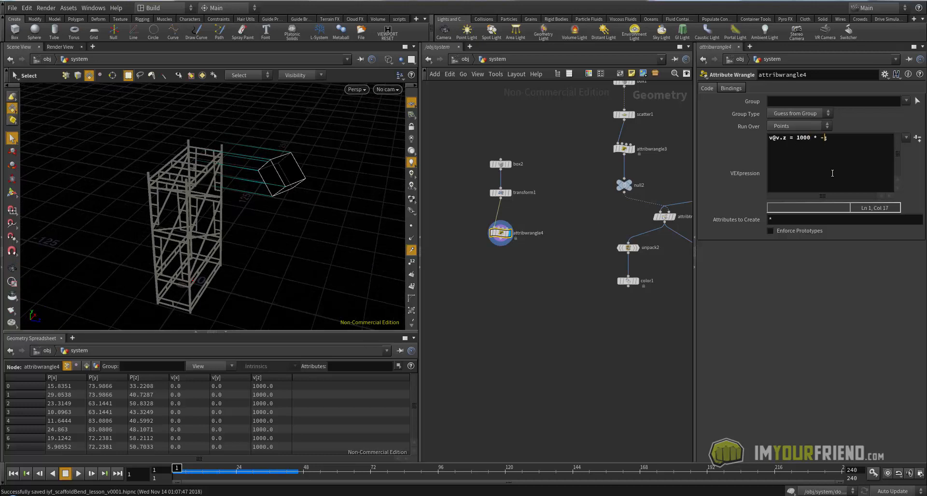
pyautogui.hotkey('ctrl', 'Return')
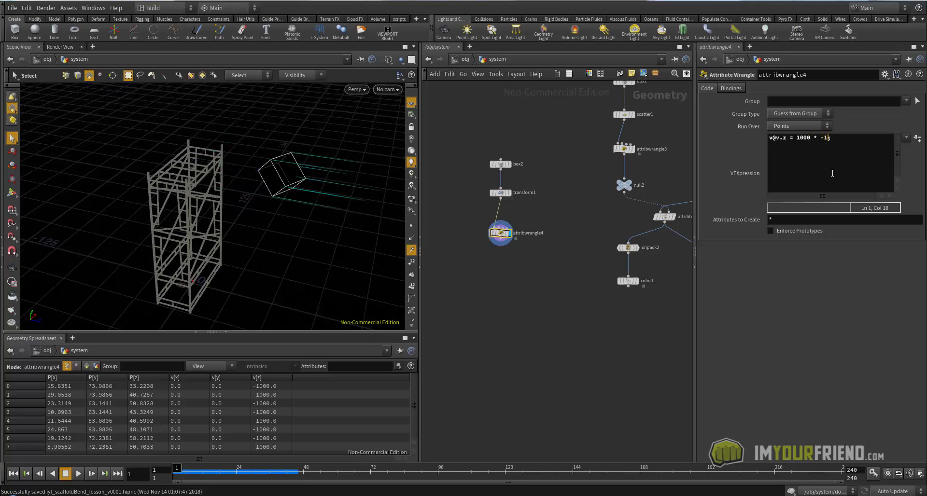
pyautogui.moveTo(262, 190); pyautogui.dragTo(208, 172)
pyautogui.keyDown('alt'); pyautogui.moveTo(209, 173); pyautogui.dragTo(242, 192); pyautogui.keyUp('alt')
pyautogui.press('s')
pyautogui.click(261, 221)
# Add an Assemble node below attribwrangle4, connect it to the wrangle's output, display it and align it.
pyautogui.moveTo(515, 272); pyautogui.dragTo(474, 231, button='middle')
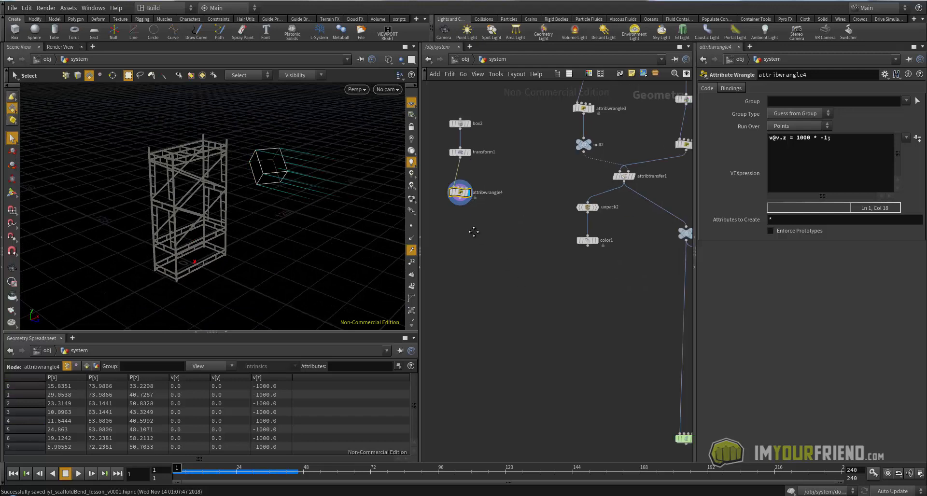
pyautogui.moveTo(506, 217); pyautogui.dragTo(484, 232, button='right')
pyautogui.press('Tab')
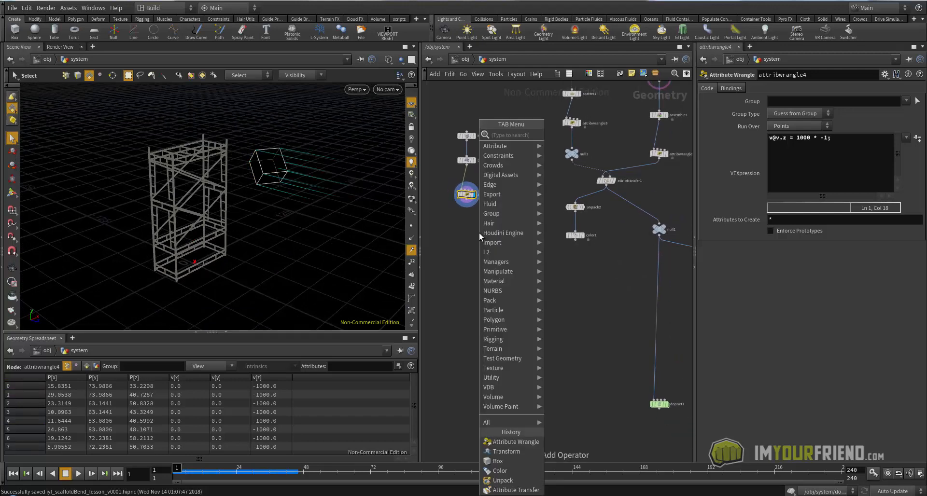
pyautogui.write('add')
pyautogui.press('Return')
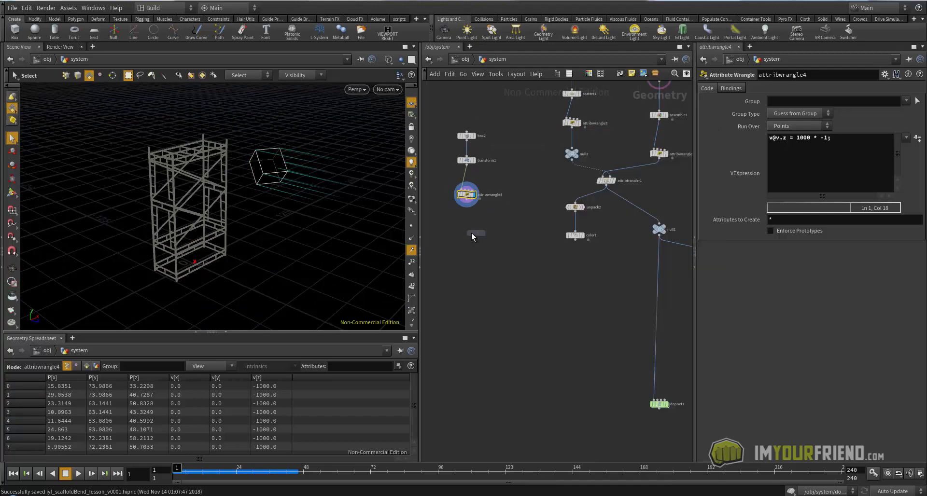
pyautogui.click(465, 233)
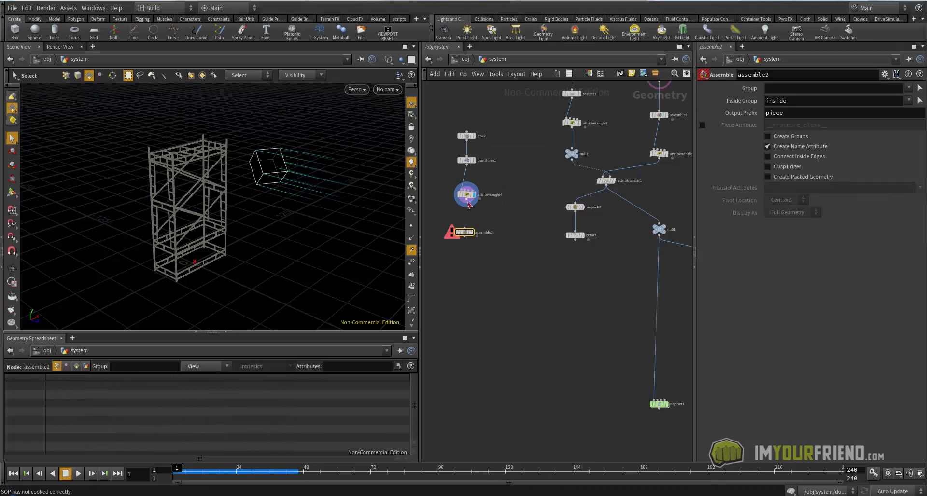
pyautogui.moveTo(469, 205); pyautogui.dragTo(473, 236)
pyautogui.click(469, 235)
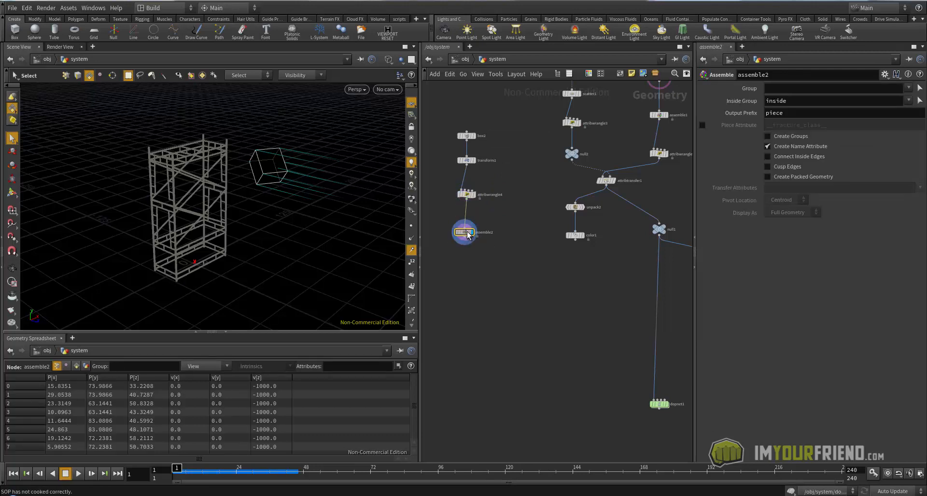
pyautogui.moveTo(468, 233); pyautogui.dragTo(469, 232)
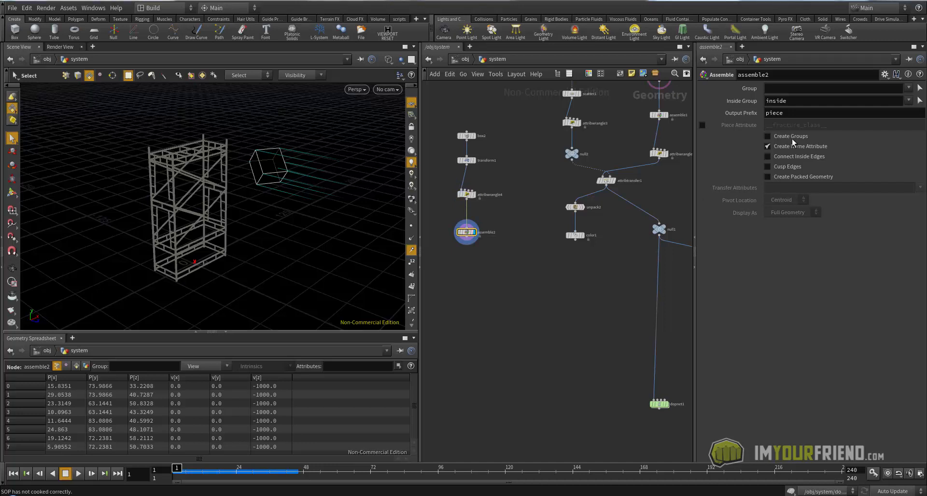
# Enable Create Packed Geometry on assemble2 and set Transfer Attributes to v.
pyautogui.doubleClick(777, 113)
pyautogui.click(769, 178)
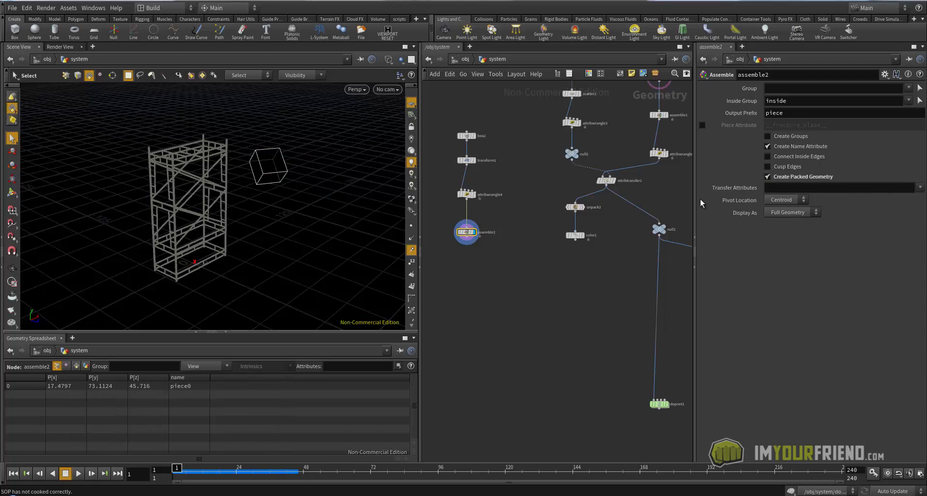
pyautogui.click(920, 188)
pyautogui.click(911, 210)
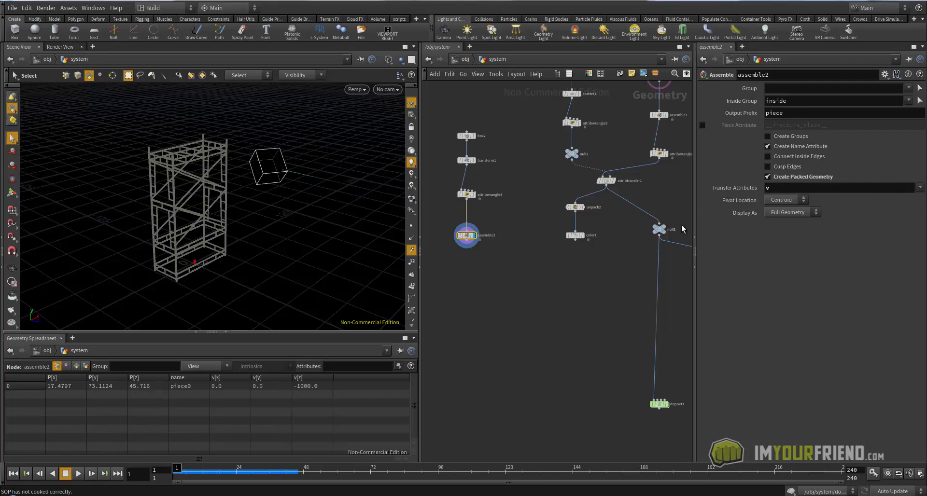
# Set assemble2's Output Prefix to colObj and save the scene.
pyautogui.doubleClick(778, 116)
pyautogui.write('colObj')
pyautogui.press('Return')
pyautogui.hotkey('ctrl', 's')
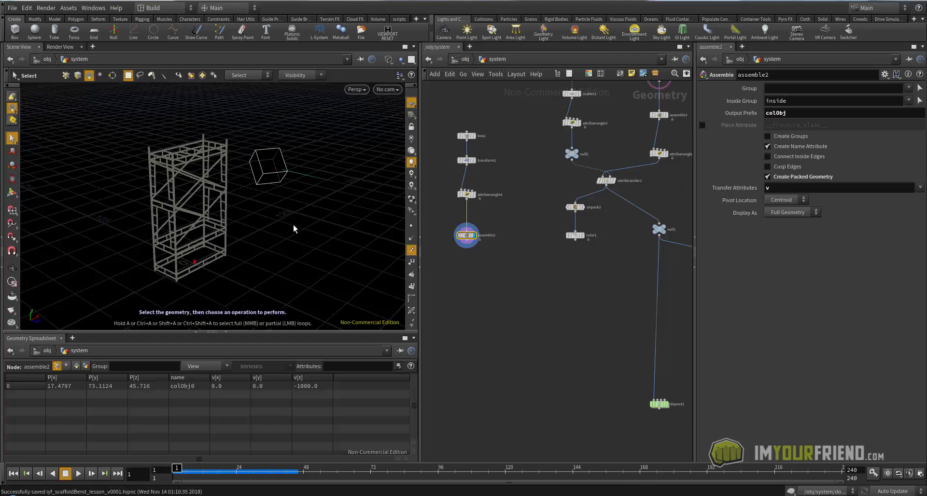
# Add a Null node named OUT_colObj below assemble2 and connect it to assemble2's output.
pyautogui.moveTo(508, 292); pyautogui.dragTo(494, 287, button='middle')
pyautogui.scroll(-2, 517, 279)
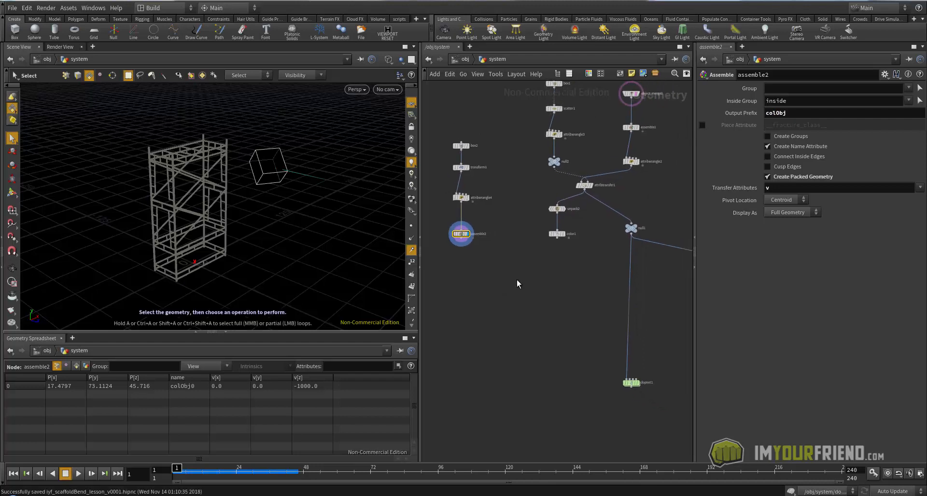
pyautogui.press('Tab')
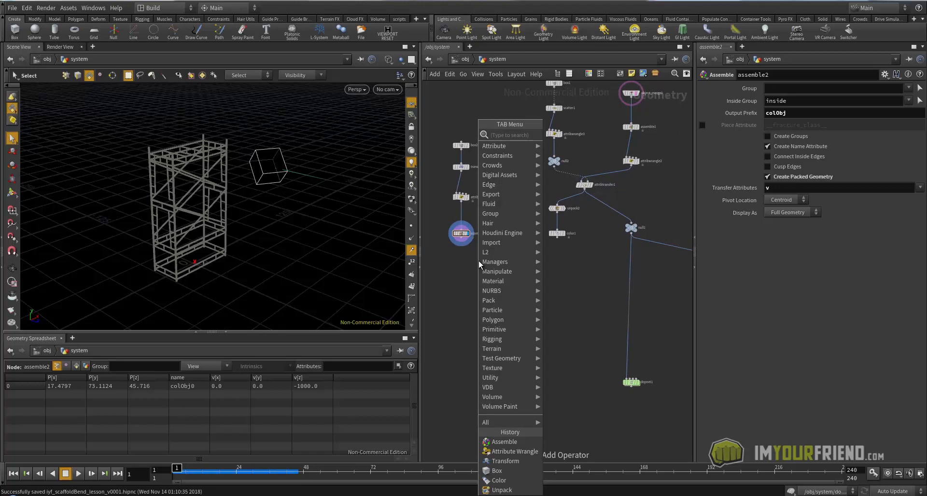
pyautogui.write('null')
pyautogui.press('Return')
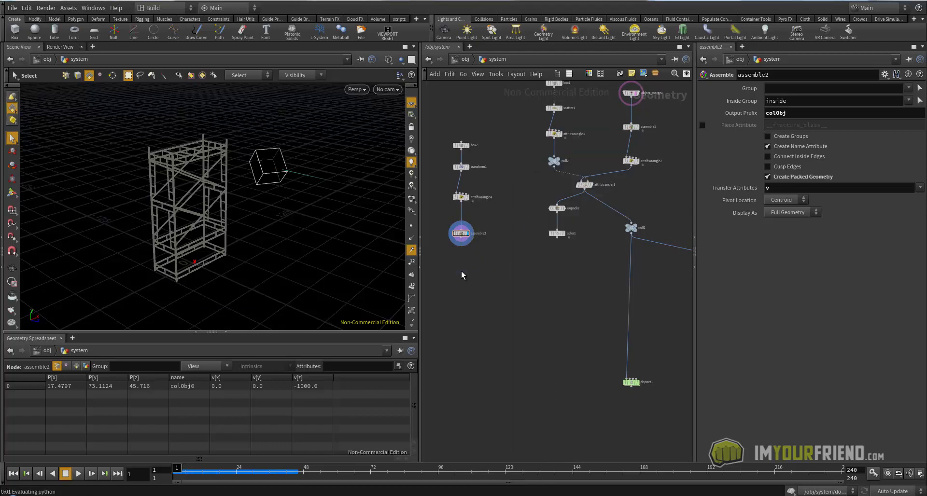
pyautogui.click(462, 271)
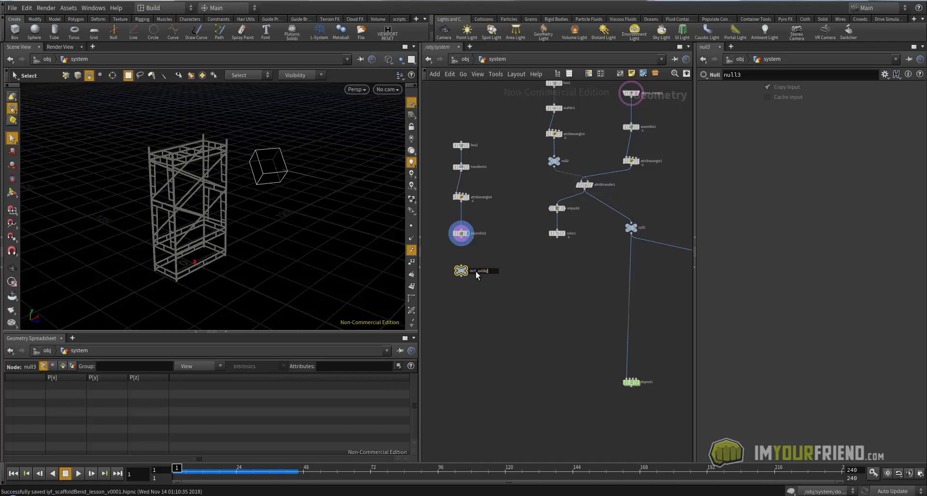
pyautogui.press('Return')
pyautogui.scroll(3, 493, 280)
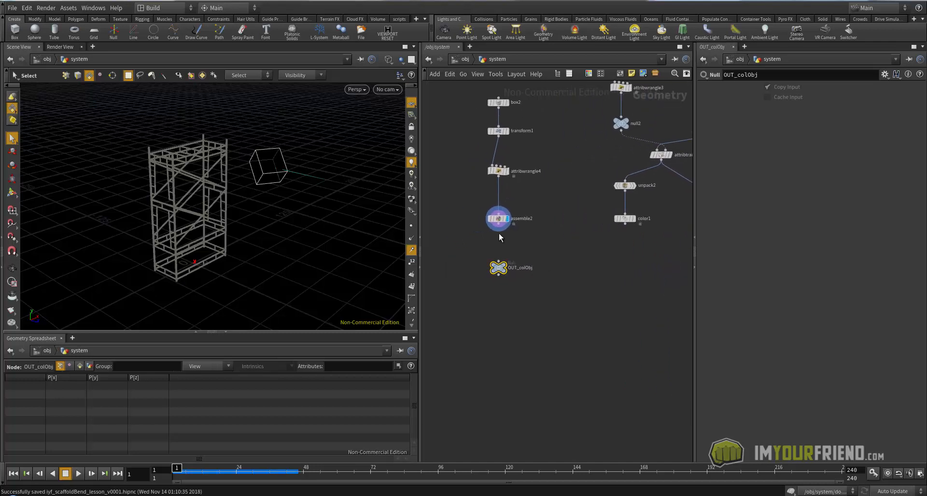
pyautogui.click(499, 226)
pyautogui.click(498, 261)
pyautogui.scroll(-3, 550, 269)
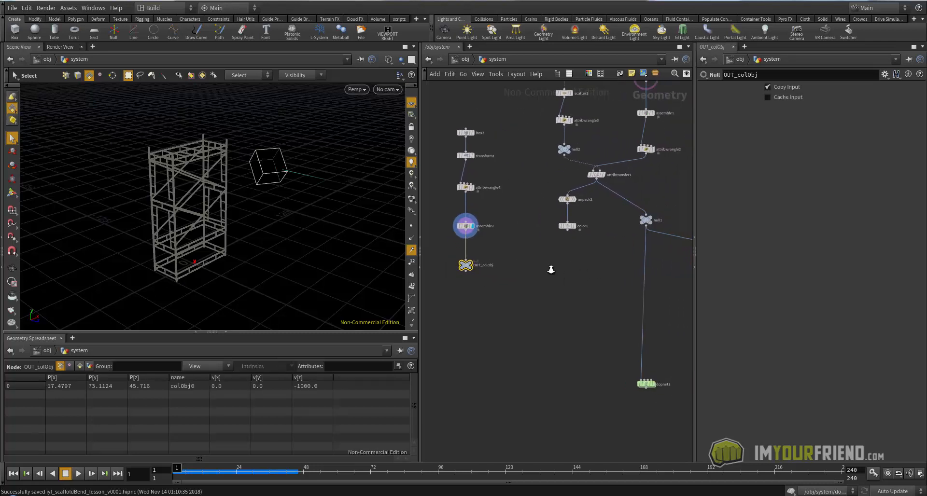
# Rename the null1 node below attribtransfer1 as OUT_src and save the scene.
pyautogui.moveTo(551, 269); pyautogui.dragTo(553, 270, button='right')
pyautogui.moveTo(552, 269); pyautogui.dragTo(526, 265, button='middle')
pyautogui.moveTo(525, 265); pyautogui.dragTo(511, 262, button='right')
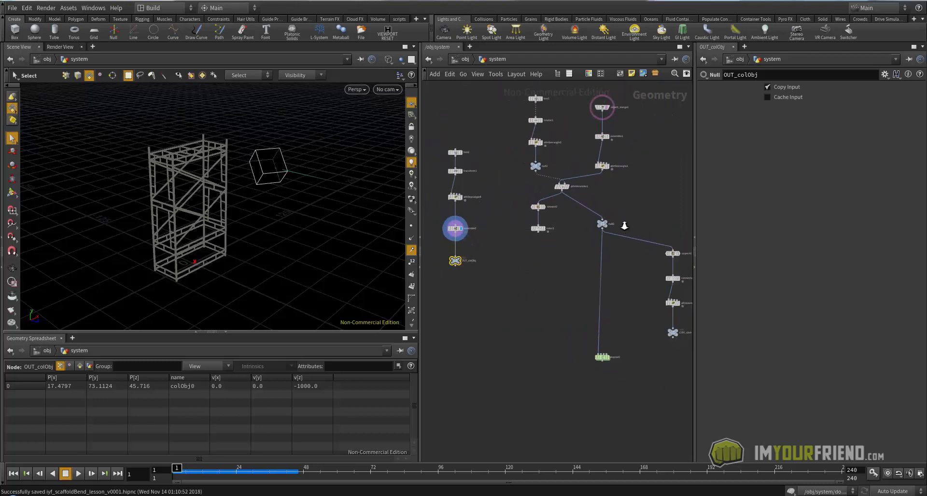
pyautogui.moveTo(624, 225); pyautogui.dragTo(644, 223, button='right')
pyautogui.click(603, 224)
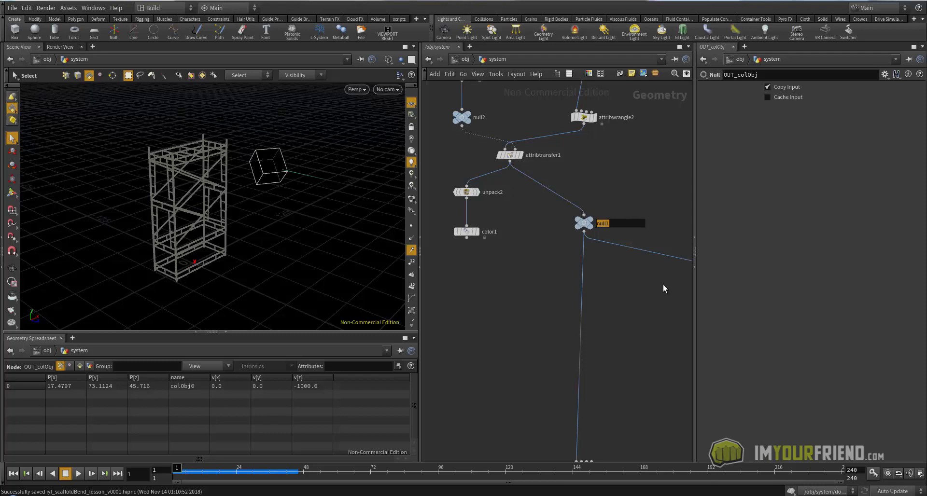
pyautogui.write('src')
pyautogui.press('Return')
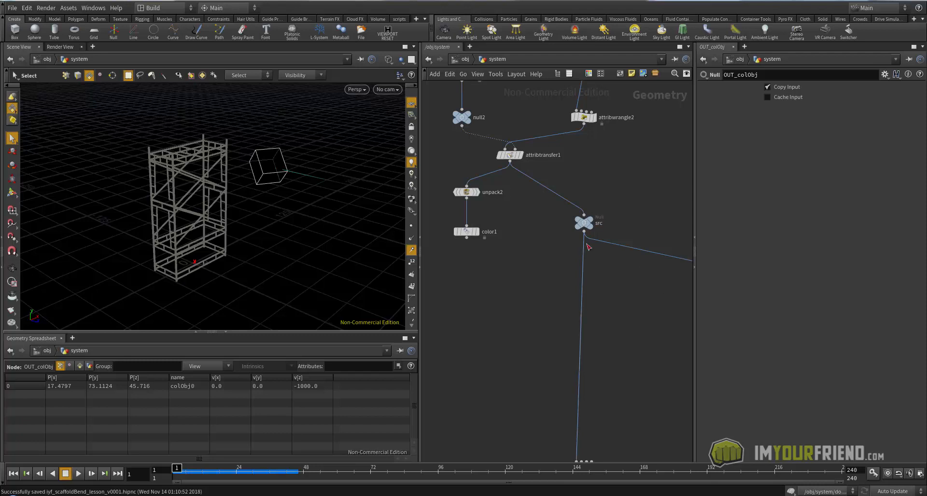
pyautogui.click(599, 223)
pyautogui.write('pu')
pyautogui.write('T_src')
pyautogui.press('Return')
pyautogui.hotkey('ctrl', 's')
# Enter dopnet1 and move the groundplane1 node up and away from the rigid body branch.
pyautogui.moveTo(487, 254); pyautogui.dragTo(580, 247, button='middle')
pyautogui.scroll(-2, 587, 255)
pyautogui.moveTo(520, 259); pyautogui.dragTo(536, 251, button='middle')
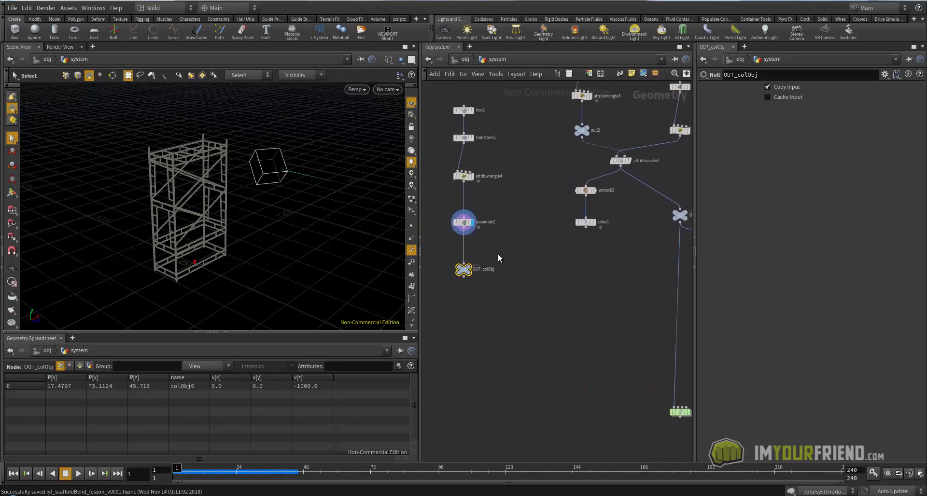
pyautogui.moveTo(565, 326); pyautogui.dragTo(470, 281, button='middle')
pyautogui.click(583, 367)
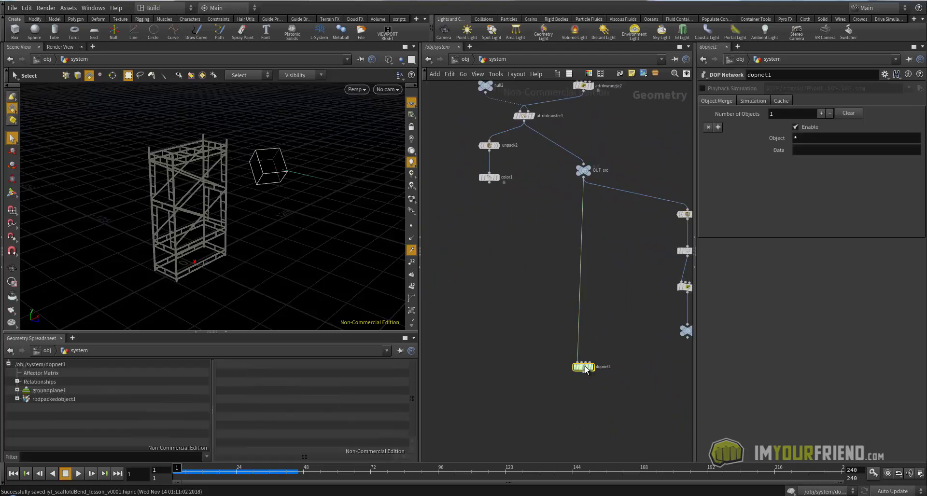
pyautogui.doubleClick(583, 367)
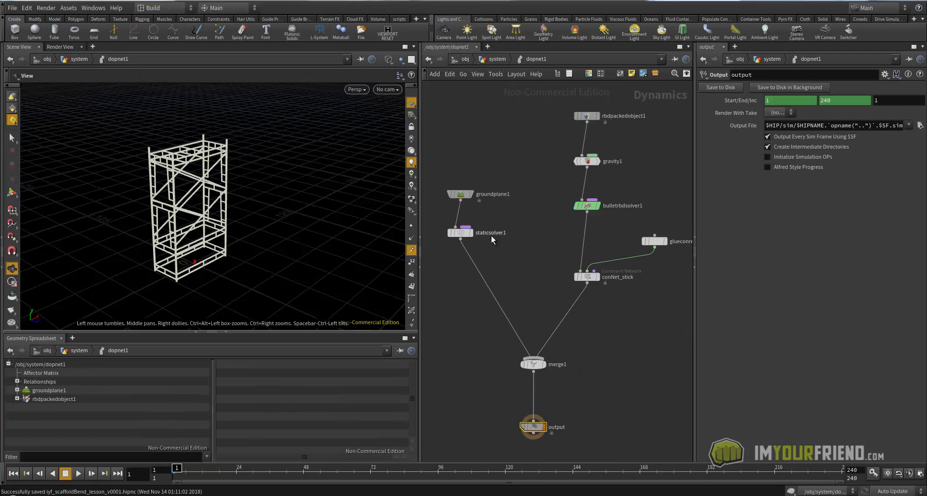
pyautogui.moveTo(536, 173); pyautogui.dragTo(540, 202, button='middle')
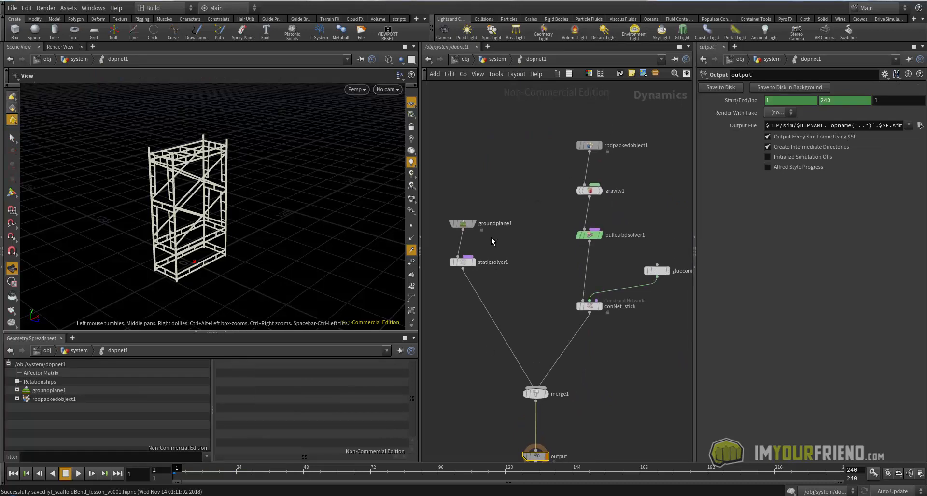
pyautogui.moveTo(455, 248); pyautogui.dragTo(485, 232, button='middle')
pyautogui.moveTo(495, 210); pyautogui.dragTo(459, 200)
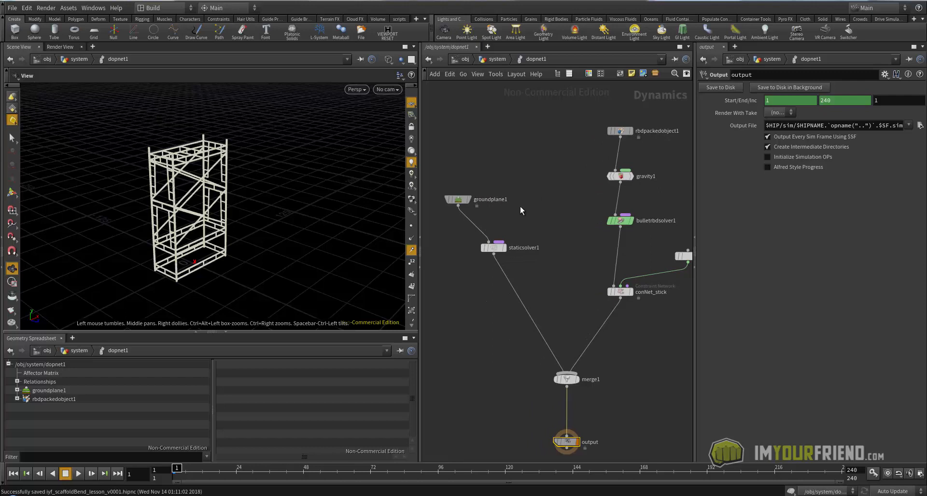
pyautogui.press('Tab')
pyautogui.write('sta')
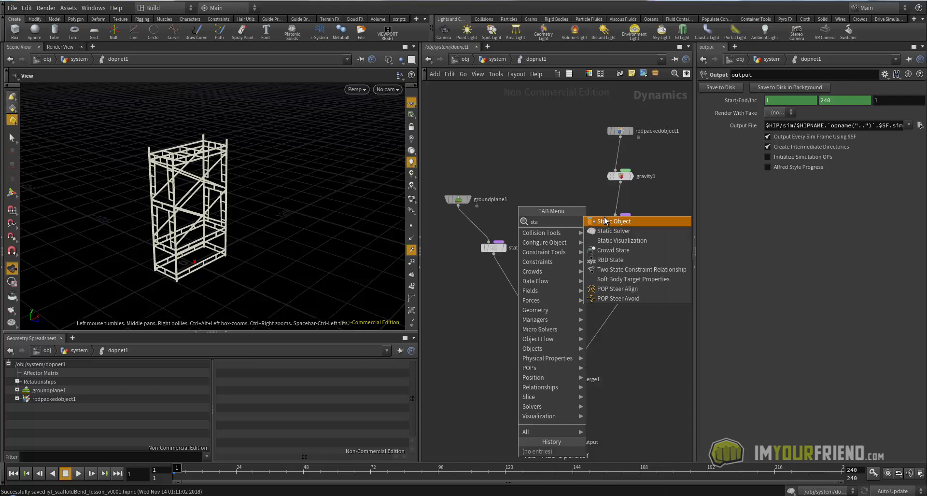
pyautogui.click(605, 220)
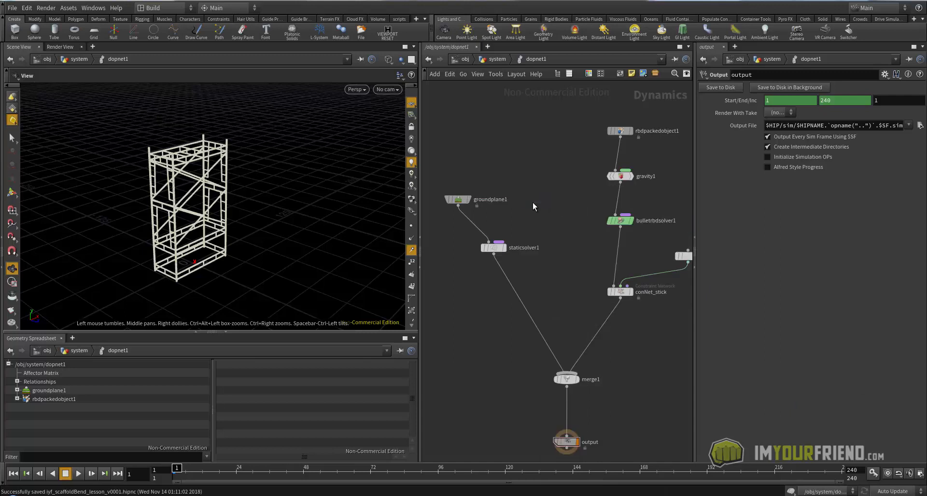
pyautogui.click(533, 204)
pyautogui.click(793, 160)
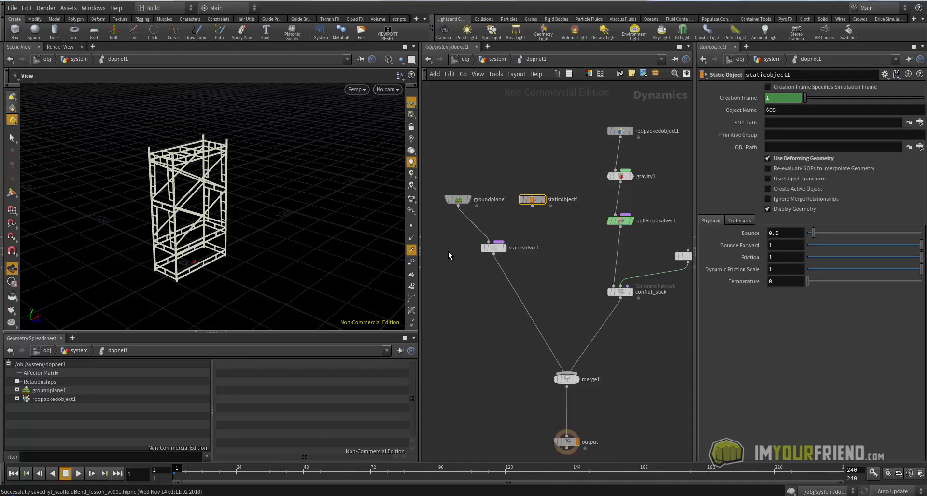
pyautogui.press('Delete')
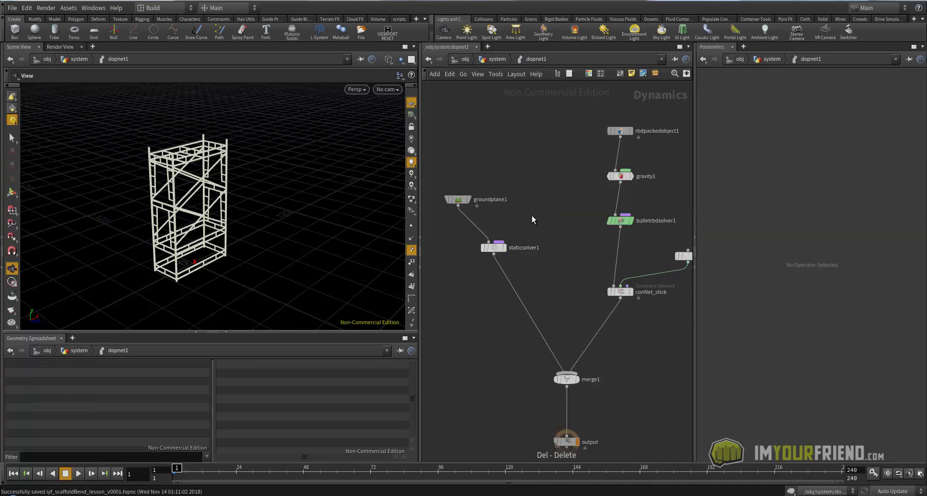
# Go up to the system network to view the collision box beside the scaffold and re-enter dopnet1.
pyautogui.click(498, 59)
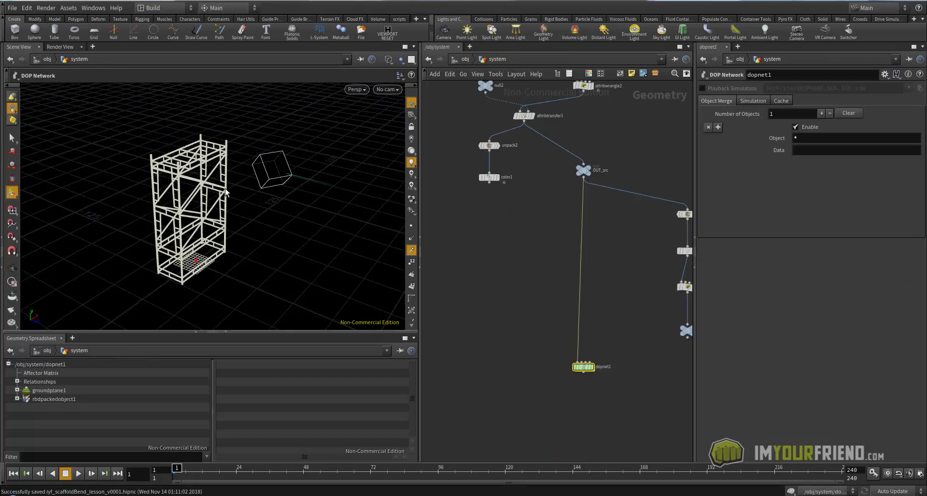
pyautogui.press('Escape')
pyautogui.moveTo(263, 192); pyautogui.dragTo(284, 180)
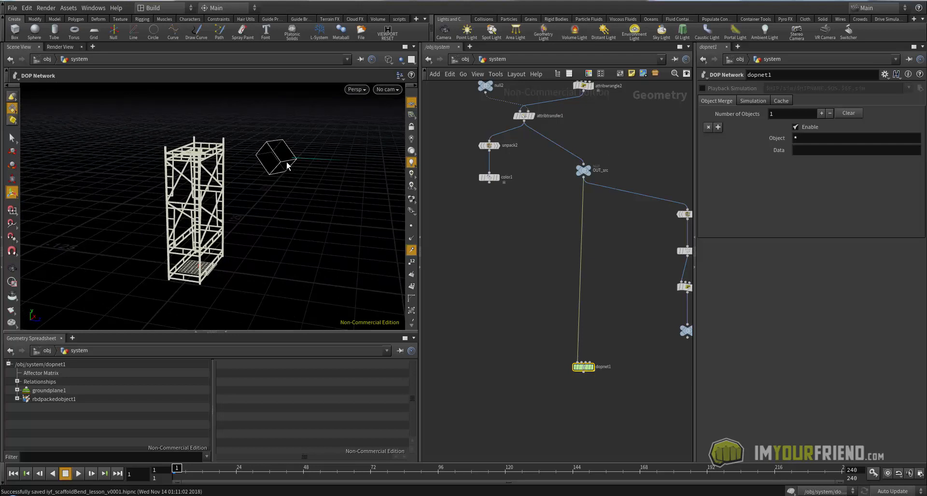
pyautogui.doubleClick(584, 367)
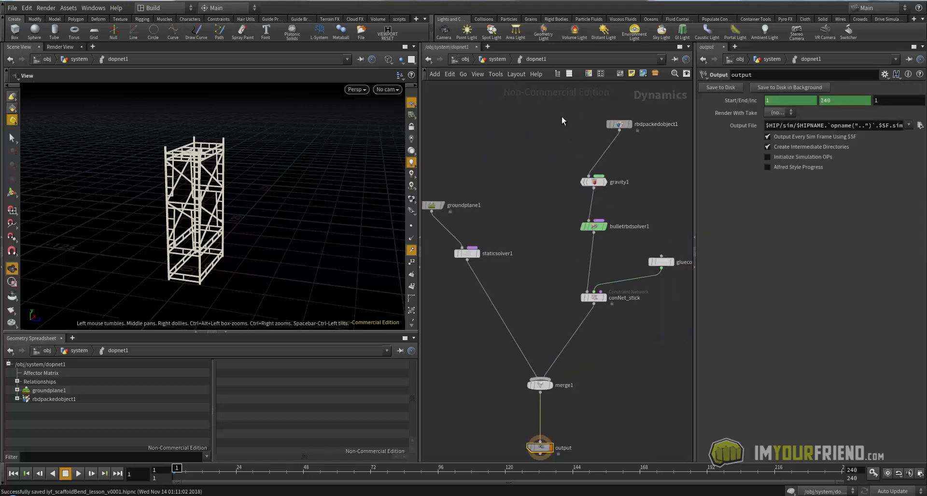
# Rename the rbdpackedobject1 node above gravity1 as src.
pyautogui.doubleClick(629, 126)
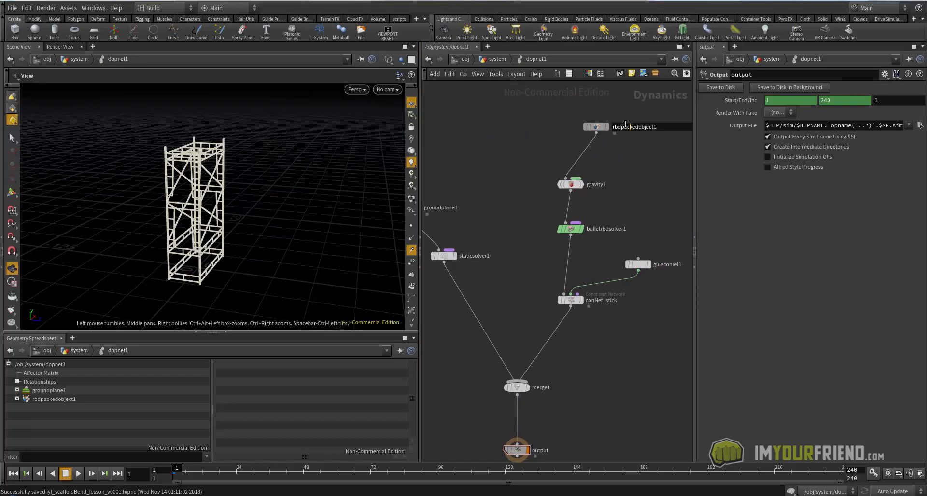
pyautogui.write('src')
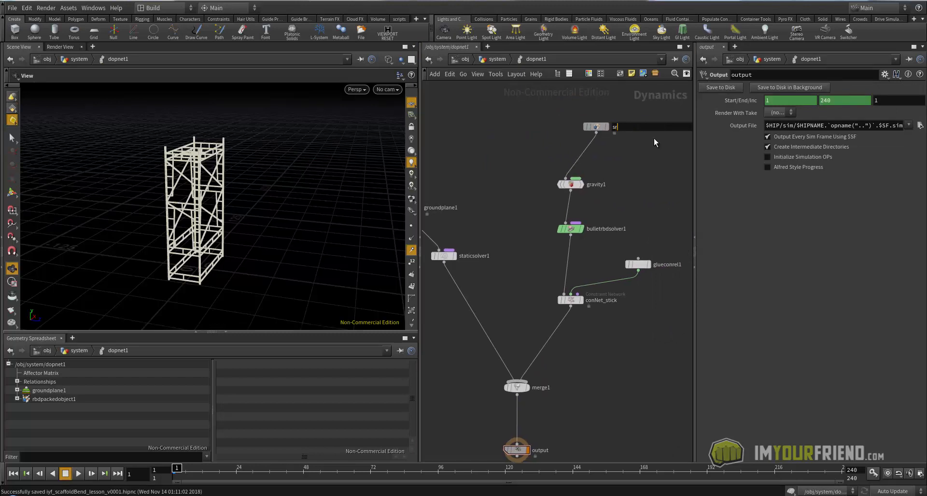
pyautogui.press('Return')
# Add an RBD Packed Object node beside src, name it colObj and space it apart from src.
pyautogui.press('Tab')
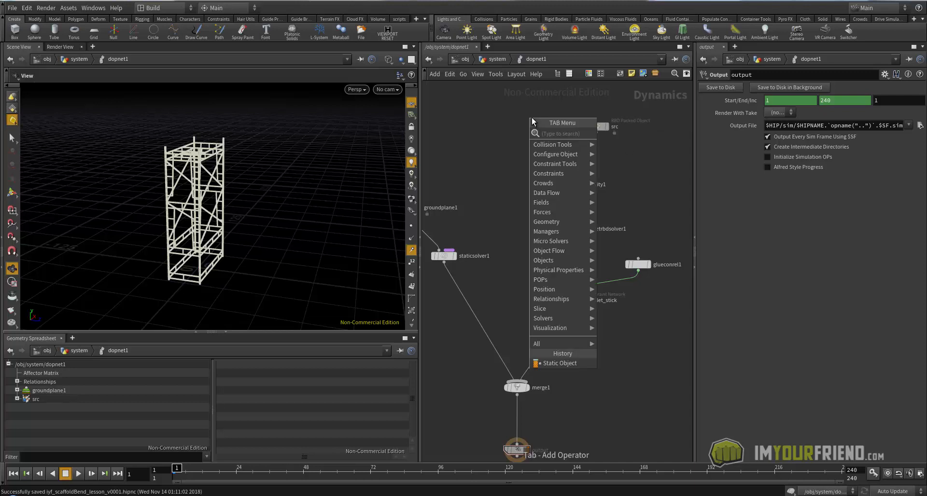
pyautogui.write('rbd')
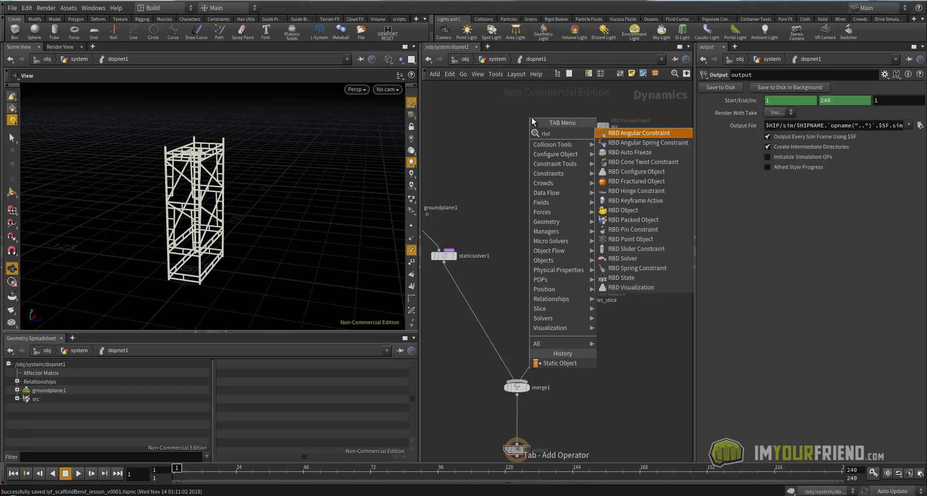
pyautogui.write('p')
pyautogui.click(634, 133)
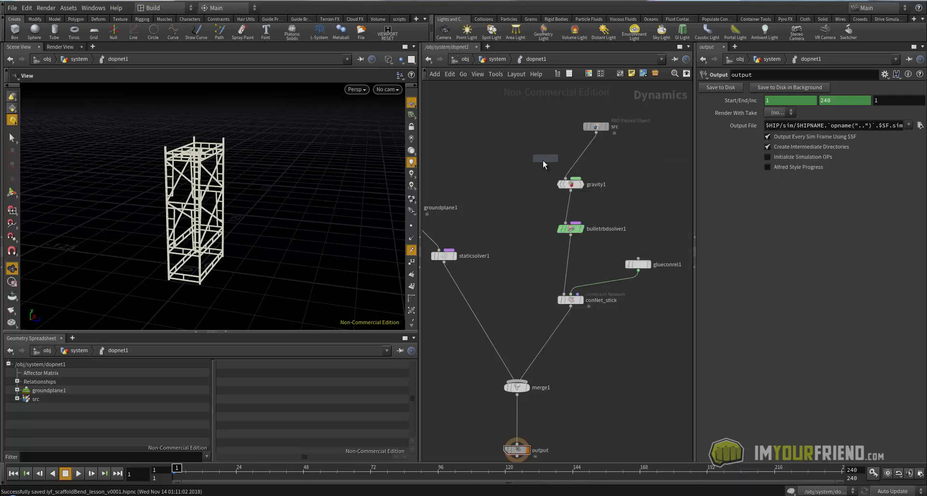
pyautogui.click(526, 127)
pyautogui.doubleClick(547, 127)
pyautogui.write('c')
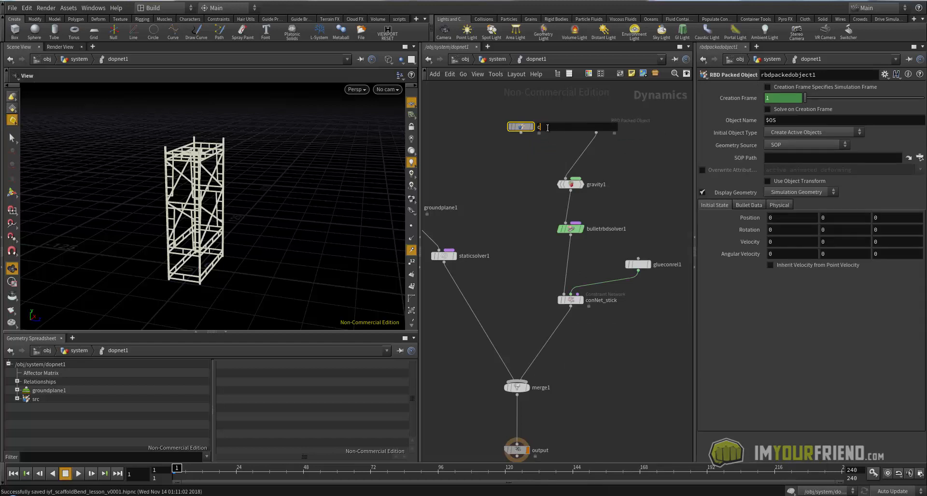
pyautogui.write('olObj')
pyautogui.press('Return')
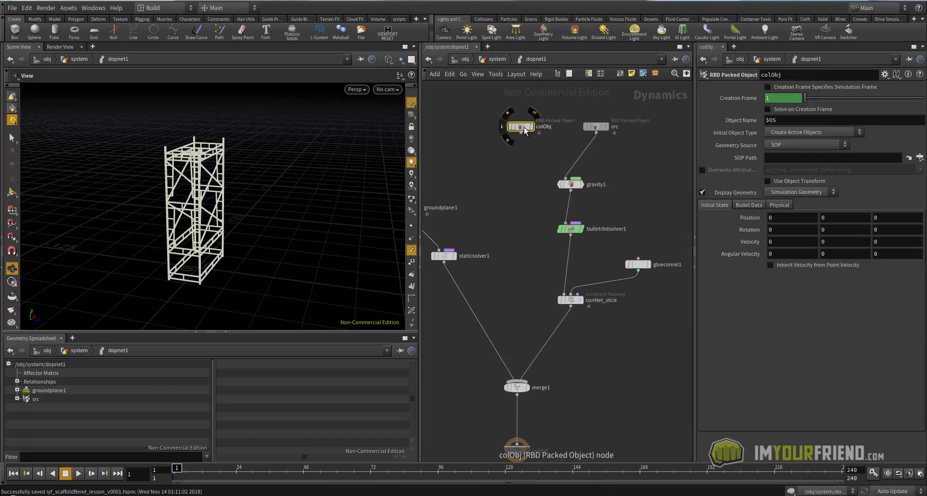
pyautogui.moveTo(547, 130); pyautogui.dragTo(529, 130)
# Add a Merge node below colObj and src.
pyautogui.press('Tab')
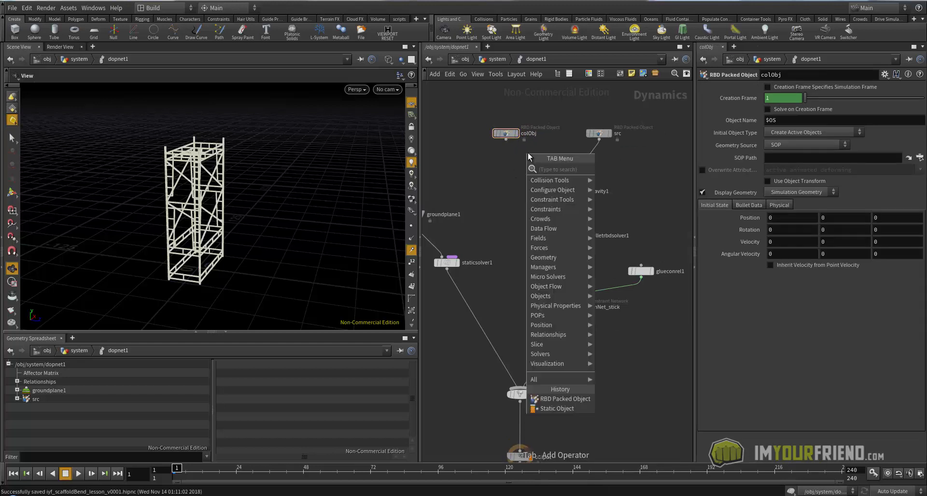
pyautogui.write('mer')
pyautogui.click(610, 168)
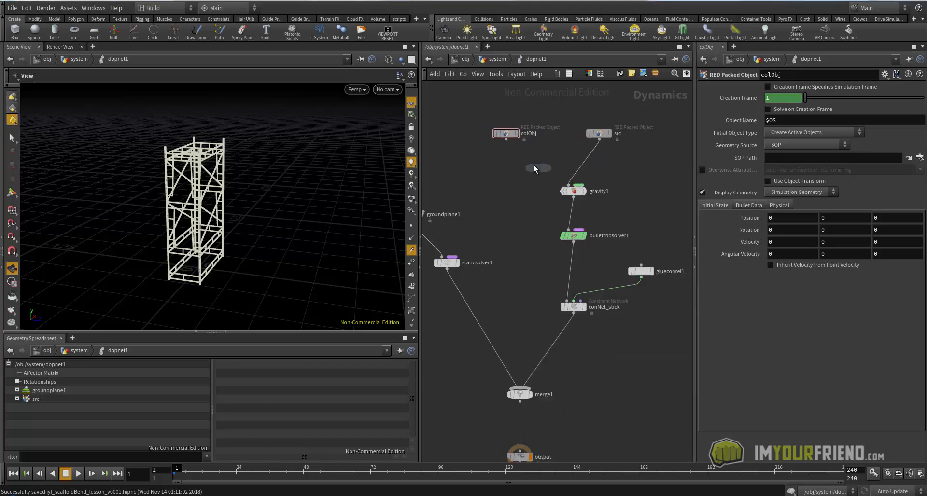
pyautogui.click(533, 163)
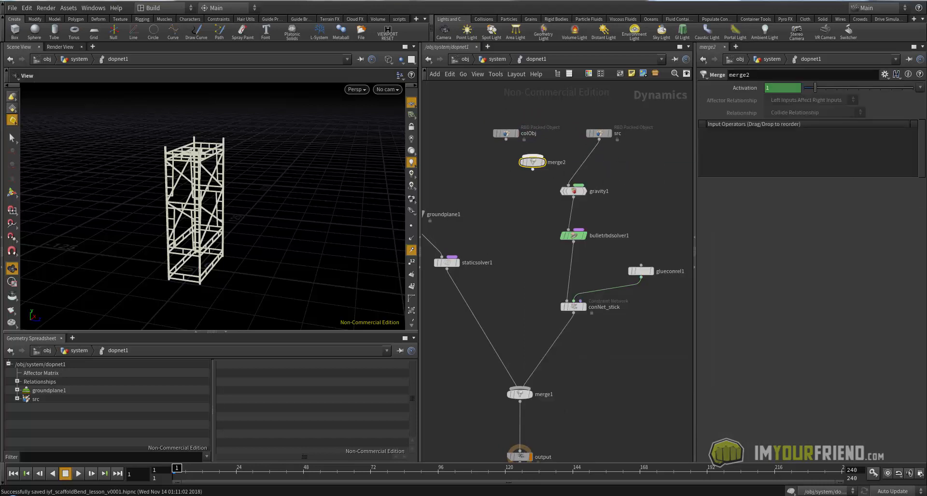
# Connect colObj and src, in that order, to merge2 and feed merge2's output into gravity1.
pyautogui.moveTo(555, 138); pyautogui.dragTo(557, 142, button='middle')
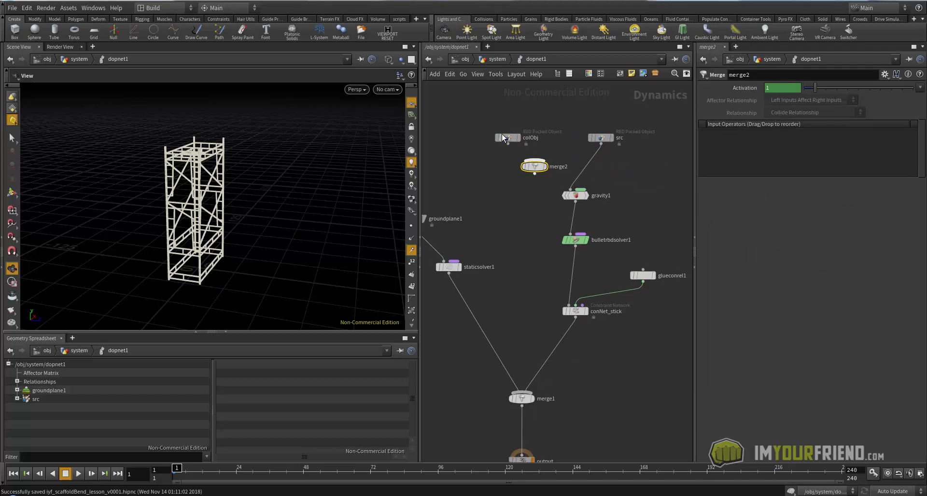
pyautogui.moveTo(507, 138); pyautogui.dragTo(481, 115)
pyautogui.click(481, 121)
pyautogui.click(533, 161)
pyautogui.moveTo(600, 138); pyautogui.dragTo(590, 100)
pyautogui.click(590, 107)
pyautogui.click(535, 156)
pyautogui.moveTo(534, 167)
pyautogui.mouseDown()
pyautogui.moveTo(543, 161)
pyautogui.moveTo(532, 163)
pyautogui.mouseUp()
pyautogui.click(543, 169)
pyautogui.click(570, 189)
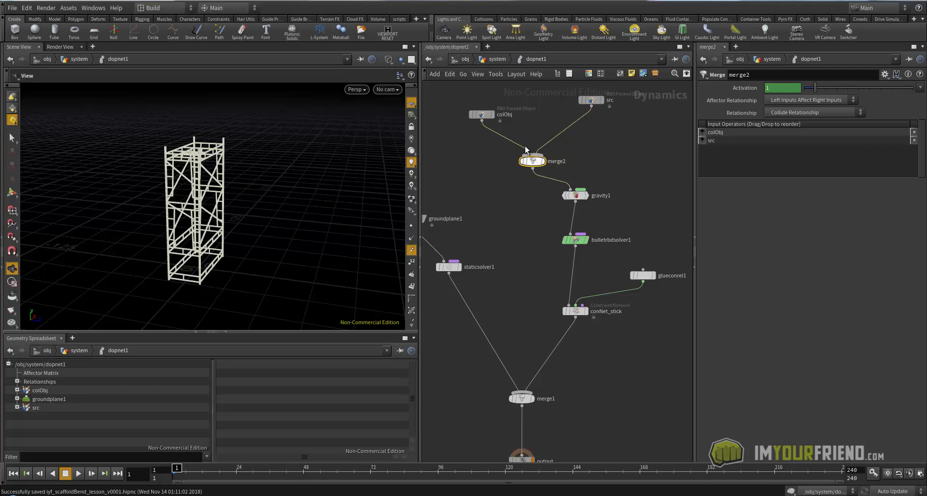
# Set colObj's SOP Path to /obj/system/OUT_colObj.
pyautogui.moveTo(517, 126); pyautogui.dragTo(535, 135, button='middle')
pyautogui.moveTo(473, 116); pyautogui.dragTo(509, 139)
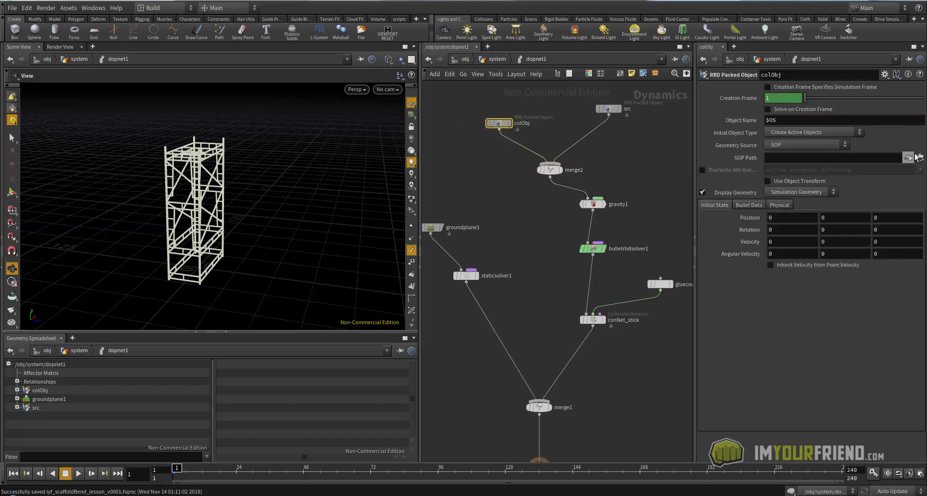
pyautogui.click(920, 157)
pyautogui.moveTo(821, 65); pyautogui.dragTo(588, 61)
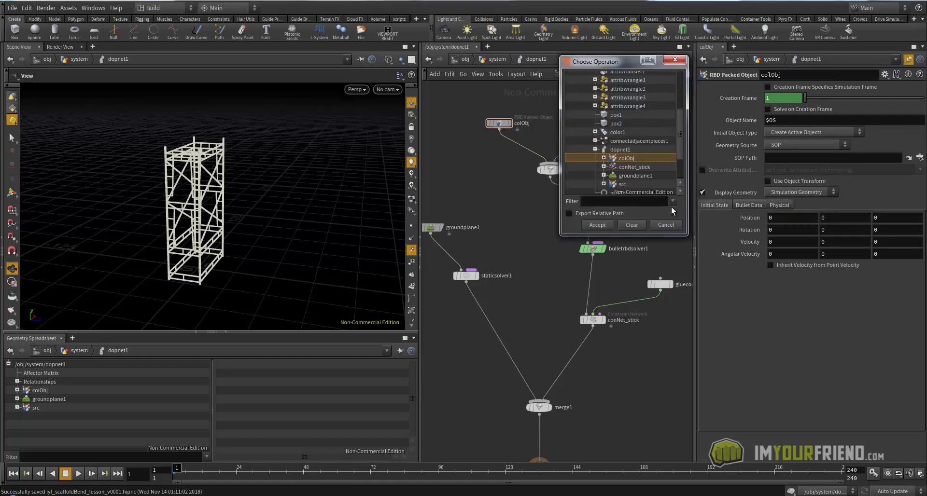
pyautogui.moveTo(687, 236); pyautogui.dragTo(771, 323)
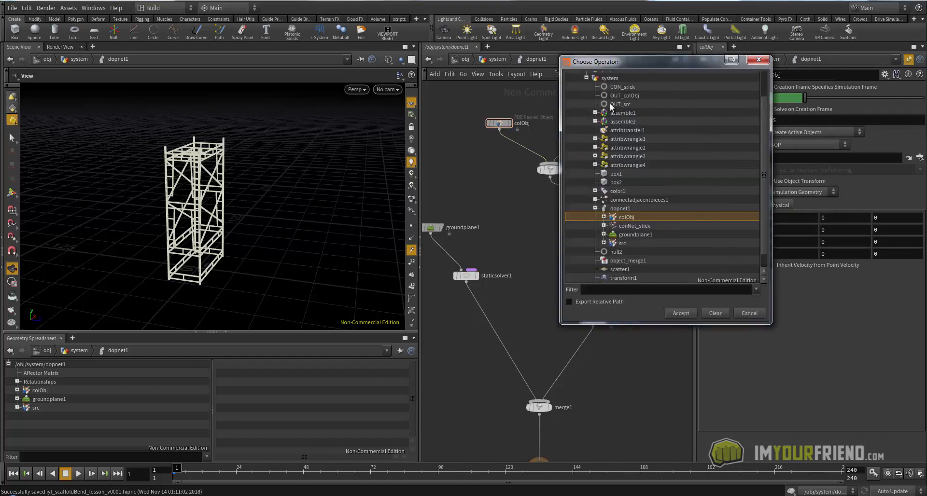
pyautogui.click(623, 105)
pyautogui.click(630, 96)
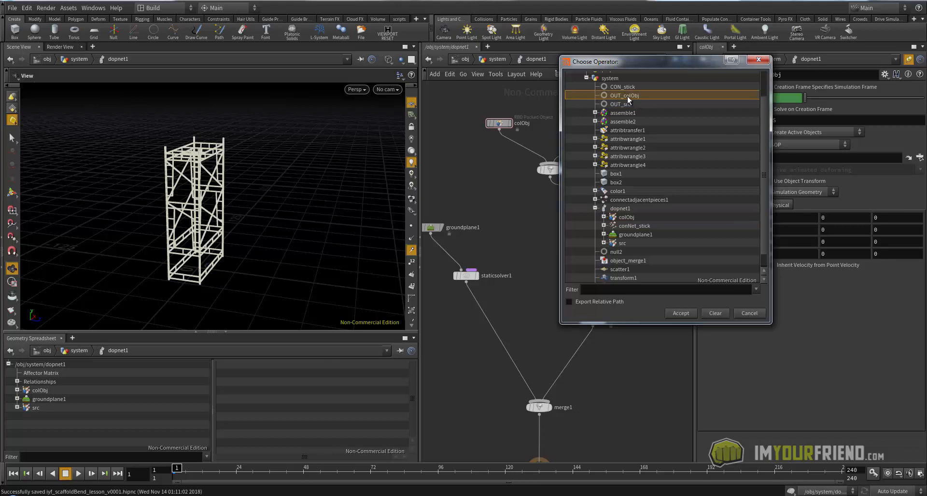
pyautogui.doubleClick(630, 96)
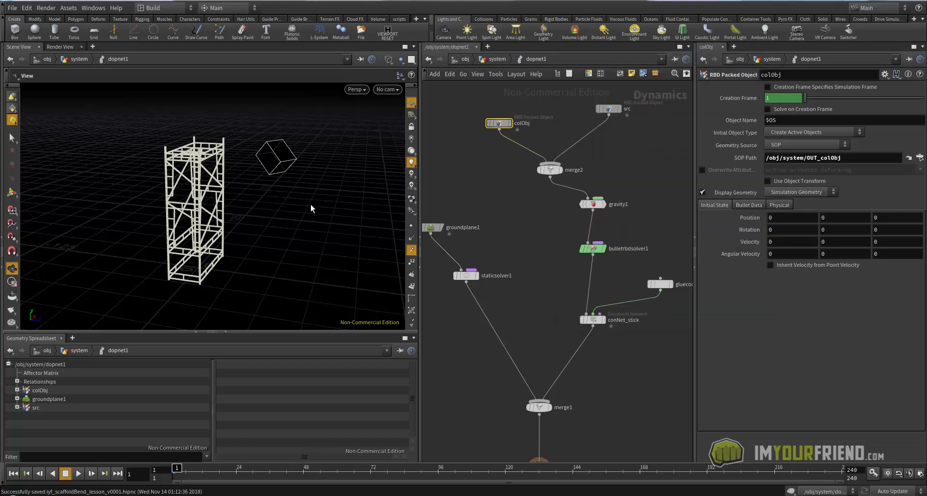
# Switch the viewport to shaded display and play the simulation, returning to frame 1.
pyautogui.moveTo(314, 209); pyautogui.dragTo(322, 179)
pyautogui.scroll(1, 322, 178)
pyautogui.scroll(-1, 345, 173)
pyautogui.hotkey('shift', 'w')
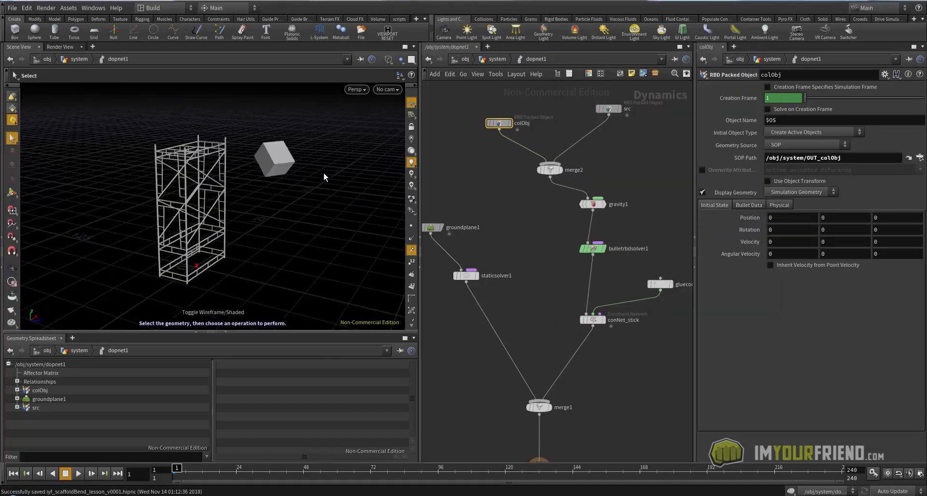
pyautogui.press('Up')
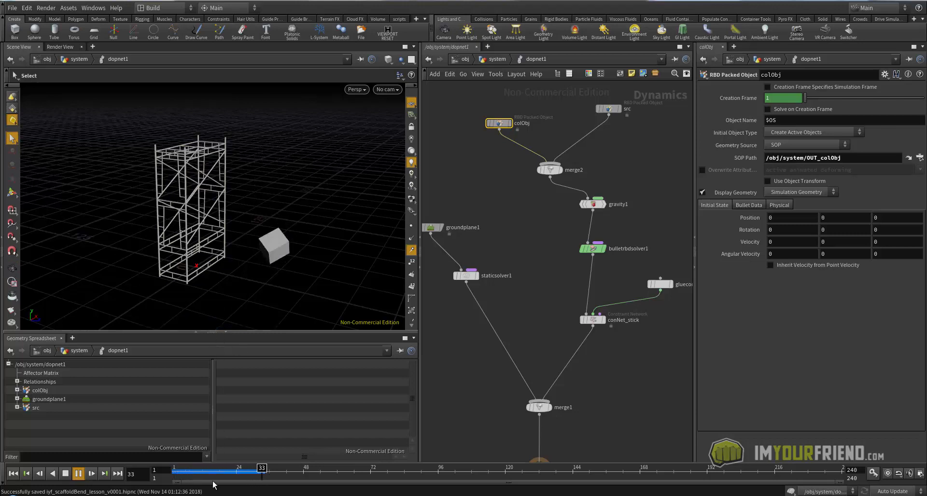
pyautogui.hotkey('ctrl', 'Up')
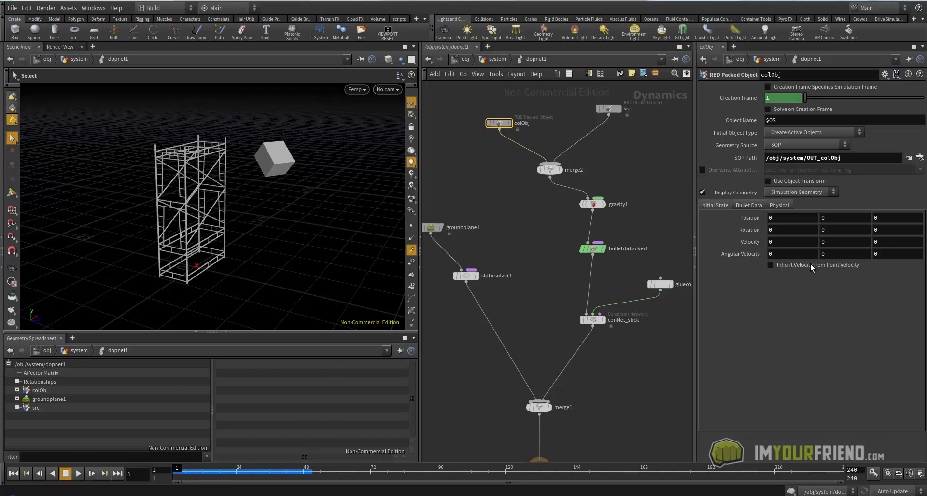
# Make colObj inherit its initial velocity from the point velocity.
pyautogui.click(770, 265)
pyautogui.press('Escape')
pyautogui.keyDown('alt'); pyautogui.moveTo(321, 184); pyautogui.dragTo(314, 186); pyautogui.keyUp('alt')
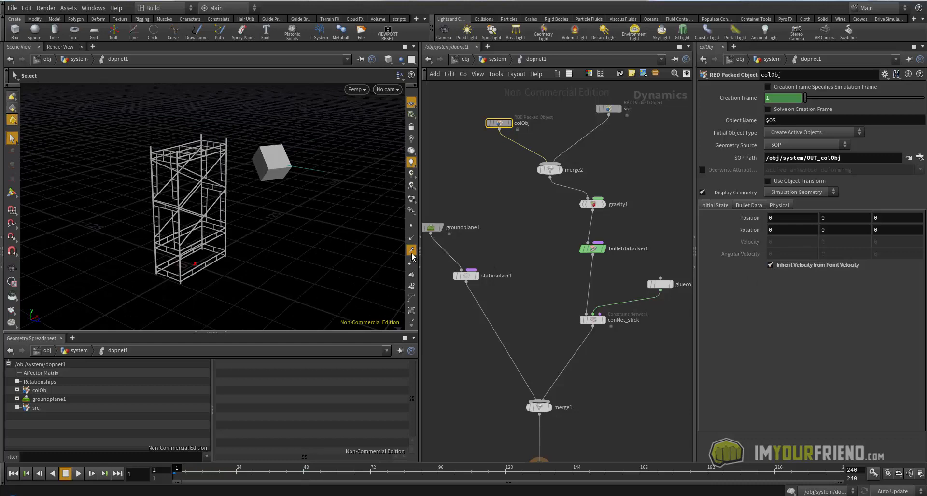
pyautogui.click(412, 251)
pyautogui.keyDown('alt'); pyautogui.moveTo(295, 189); pyautogui.dragTo(321, 182, button='middle'); pyautogui.keyUp('alt')
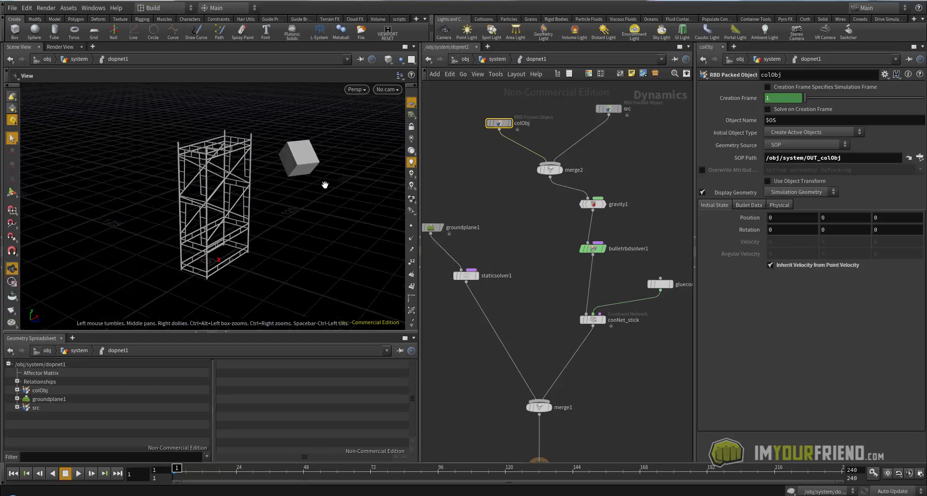
# Play the simulation to check the box's motion, rewind to frame 1 and go up to the system network.
pyautogui.press('Up')
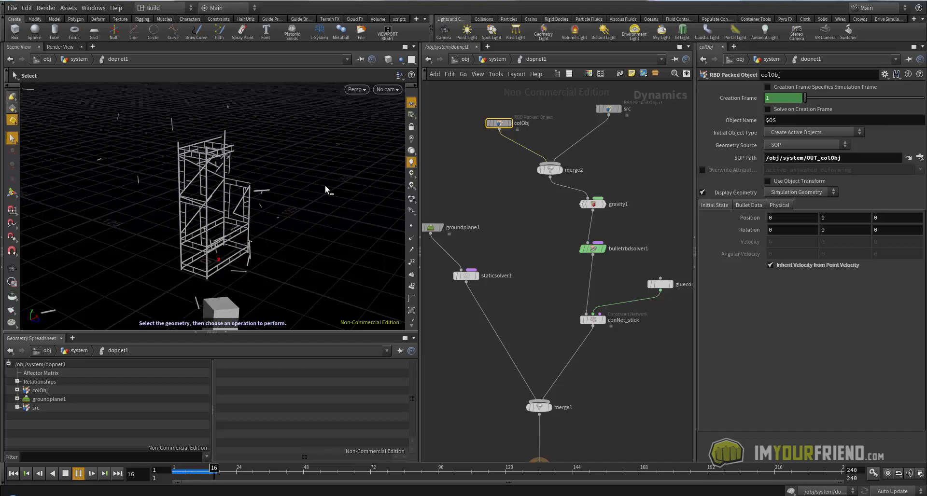
pyautogui.hotkey('ctrl', 'Up')
pyautogui.click(497, 59)
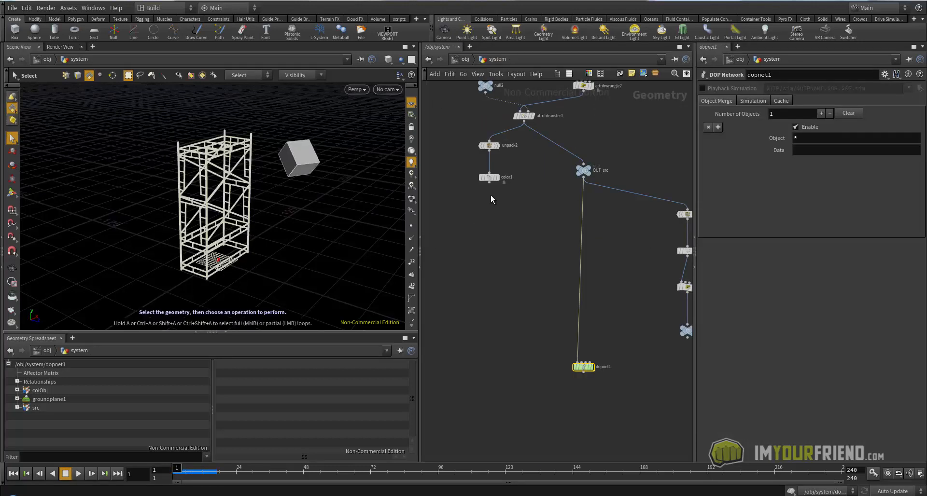
pyautogui.moveTo(491, 195); pyautogui.dragTo(518, 341, button='middle')
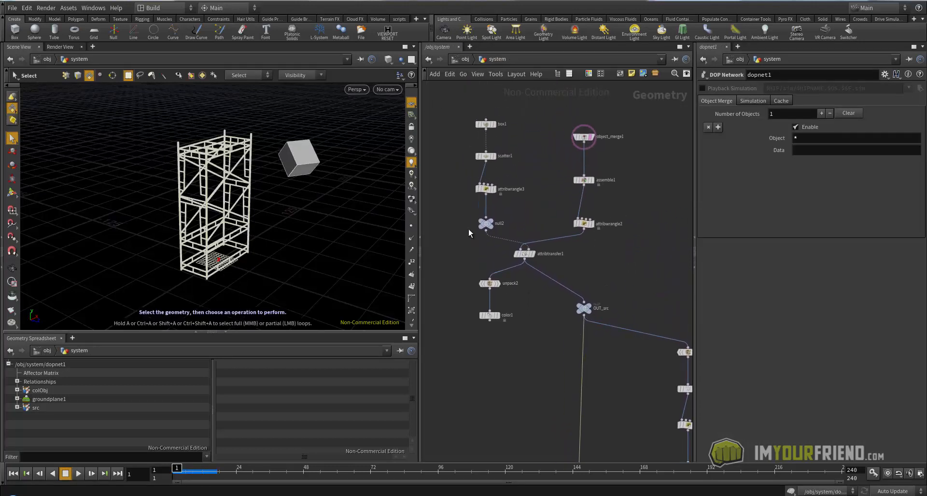
# Rename the attribwrangle3 node below scatter1 as velocity and save the scene.
pyautogui.moveTo(504, 192); pyautogui.dragTo(519, 184)
pyautogui.doubleClick(513, 190)
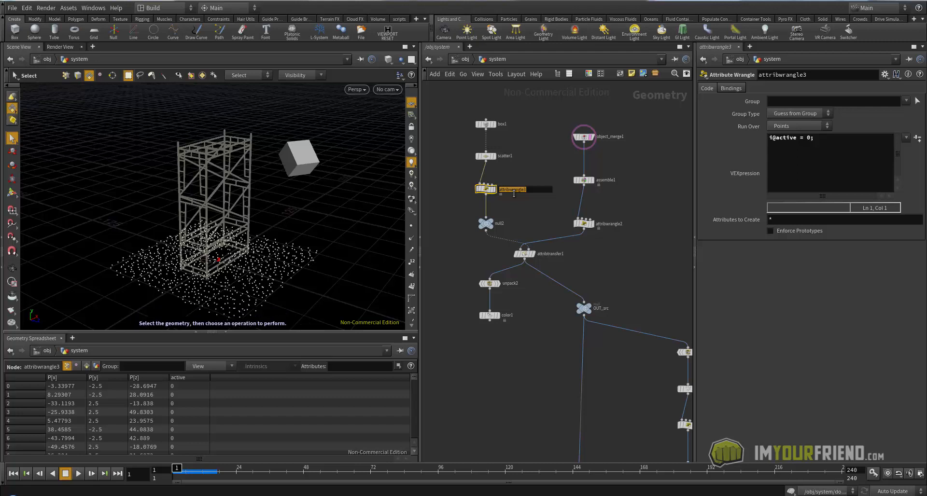
pyautogui.write('velocity')
pyautogui.press('Return')
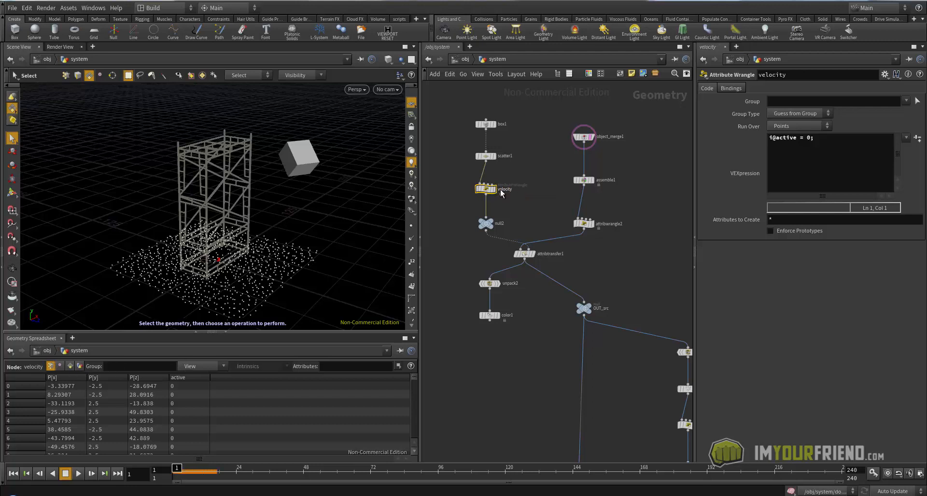
pyautogui.hotkey('ctrl', 's')
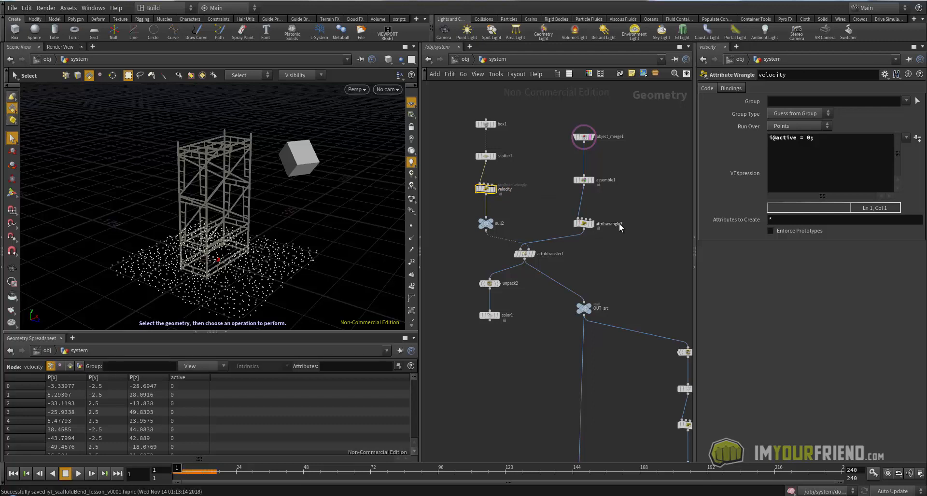
# Rename the attribwrangle2 node below assemble1 as active_on and save the scene.
pyautogui.doubleClick(619, 224)
pyautogui.write('act')
pyautogui.press('BackSpace')
pyautogui.press('BackSpace')
pyautogui.moveTo(532, 292); pyautogui.dragTo(538, 291, button='middle')
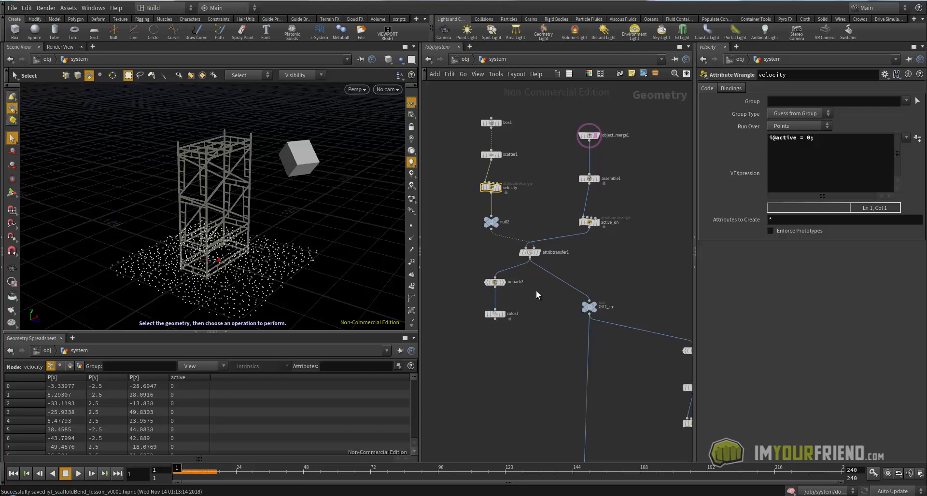
pyautogui.hotkey('ctrl', 's')
# Rename the wrangle between scatter1 and null2 as active_off.
pyautogui.moveTo(460, 177); pyautogui.dragTo(473, 180, button='middle')
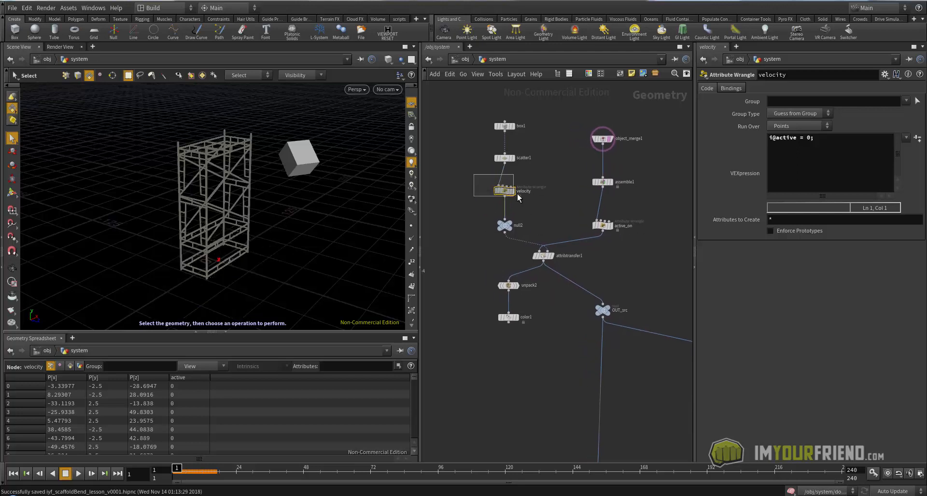
pyautogui.doubleClick(525, 191)
pyautogui.write('ac')
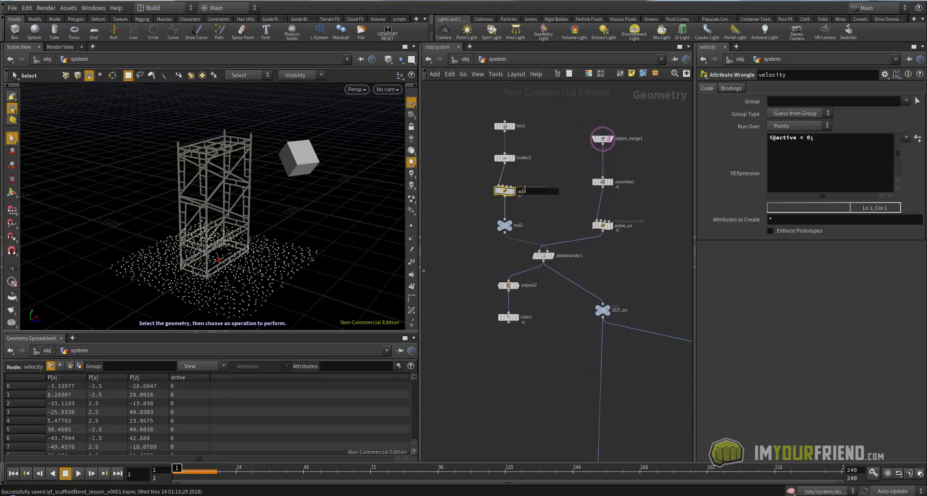
pyautogui.write('tive_off')
pyautogui.press('Return')
# Rename the attribwrangle4 node between transform1 and assemble2 as velocity.
pyautogui.moveTo(425, 261); pyautogui.dragTo(508, 245, button='middle')
pyautogui.click(497, 255)
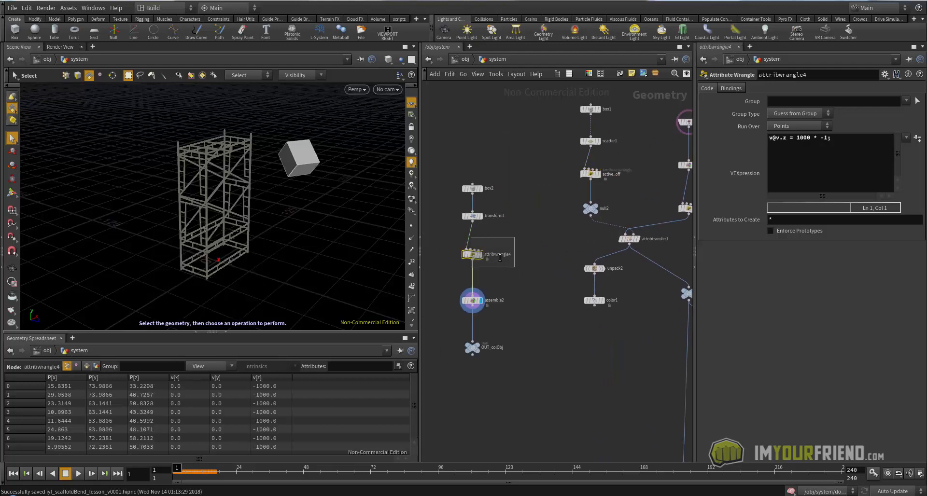
pyautogui.doubleClick(499, 255)
pyautogui.write('velocity')
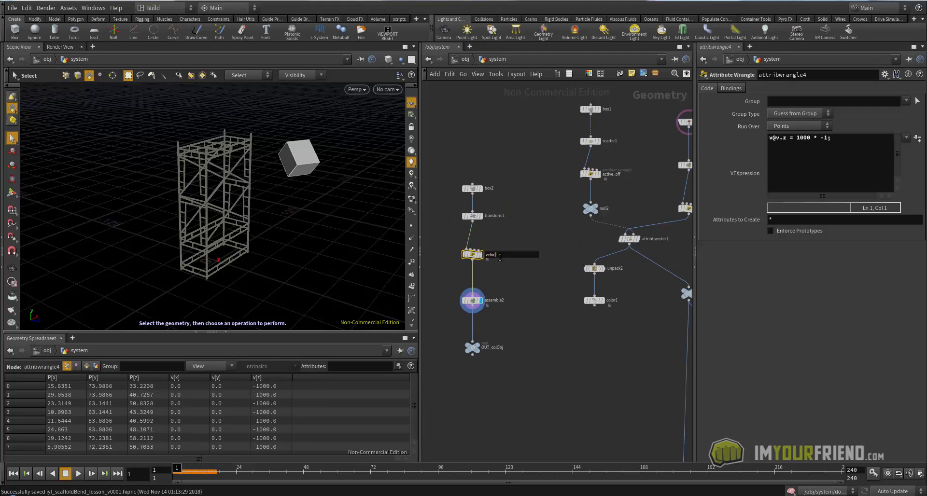
pyautogui.press('Return')
pyautogui.moveTo(523, 225); pyautogui.dragTo(532, 242, button='middle')
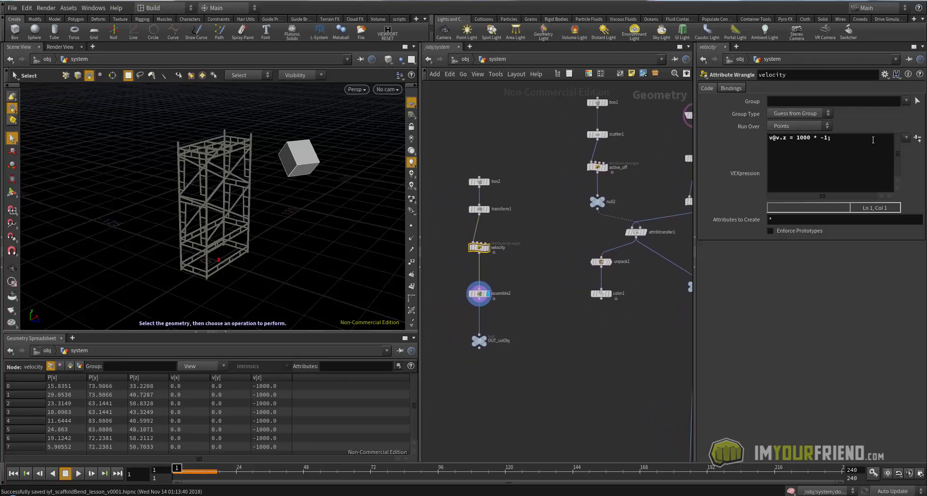
pyautogui.click(808, 140)
pyautogui.press('BackSpace')
pyautogui.press('BackSpace')
pyautogui.press('BackSpace')
pyautogui.write('00')
pyautogui.moveTo(556, 343); pyautogui.dragTo(521, 321, button='middle')
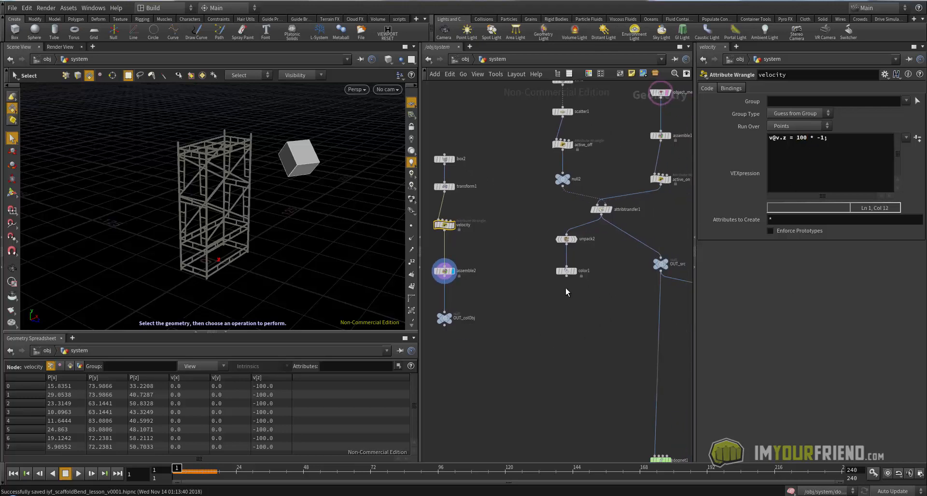
# Return to the dopnet1 network, play the simulation to see the slower box hit the scaffold, and rewind to frame 1.
pyautogui.moveTo(566, 289); pyautogui.dragTo(525, 239, button='middle')
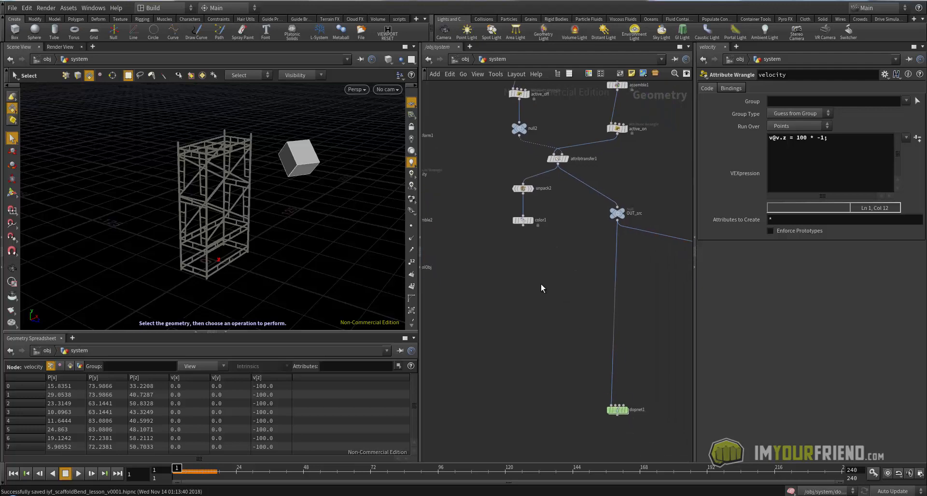
pyautogui.hotkey('alt', 'Left')
pyautogui.moveTo(432, 250); pyautogui.dragTo(449, 248, button='middle')
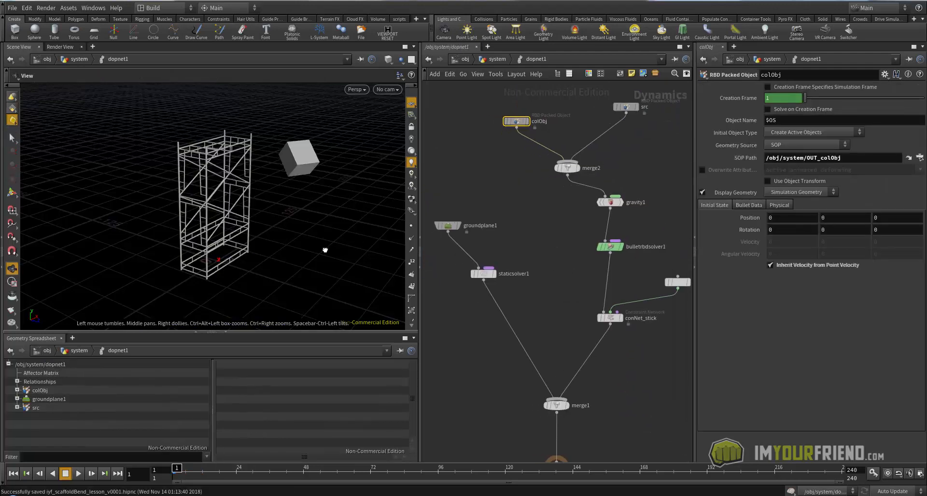
pyautogui.moveTo(324, 250); pyautogui.dragTo(321, 249)
pyautogui.moveTo(676, 282)
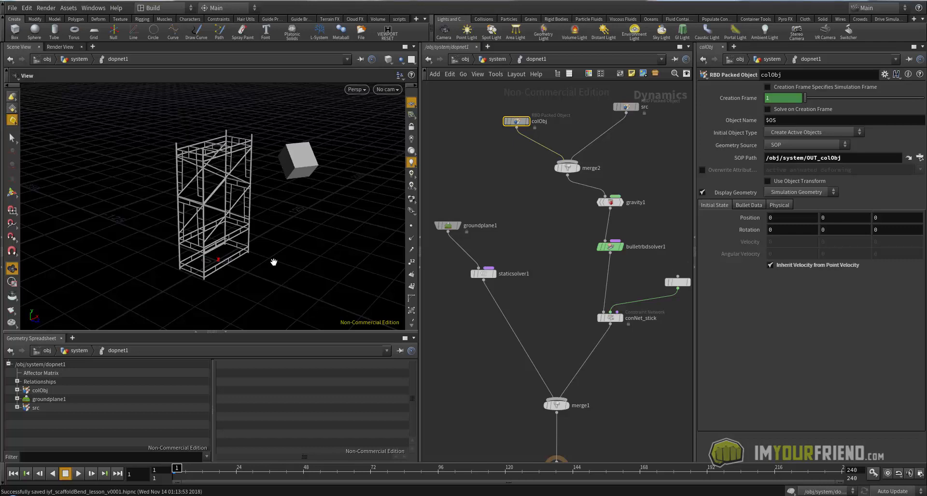
pyautogui.press('Up')
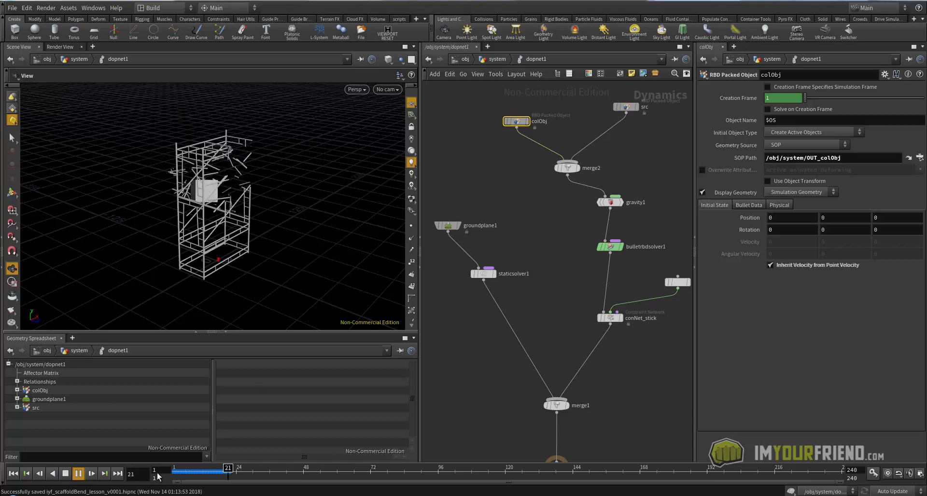
pyautogui.moveTo(186, 474); pyautogui.dragTo(172, 472)
# In the system network, move the node chain from box2 to OUT_colObj slightly closer to the scaffold nodes.
pyautogui.click(494, 59)
pyautogui.moveTo(476, 208); pyautogui.dragTo(525, 210, button='middle')
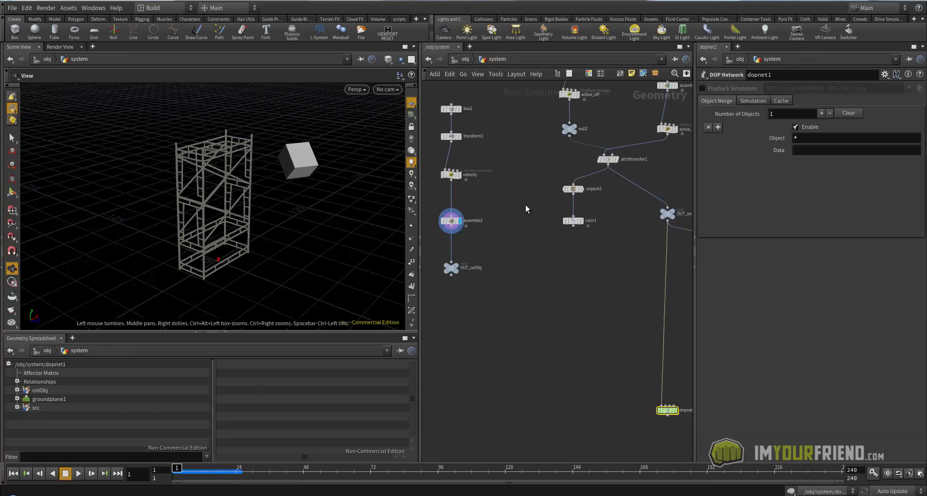
pyautogui.click(451, 220)
pyautogui.press('Up')
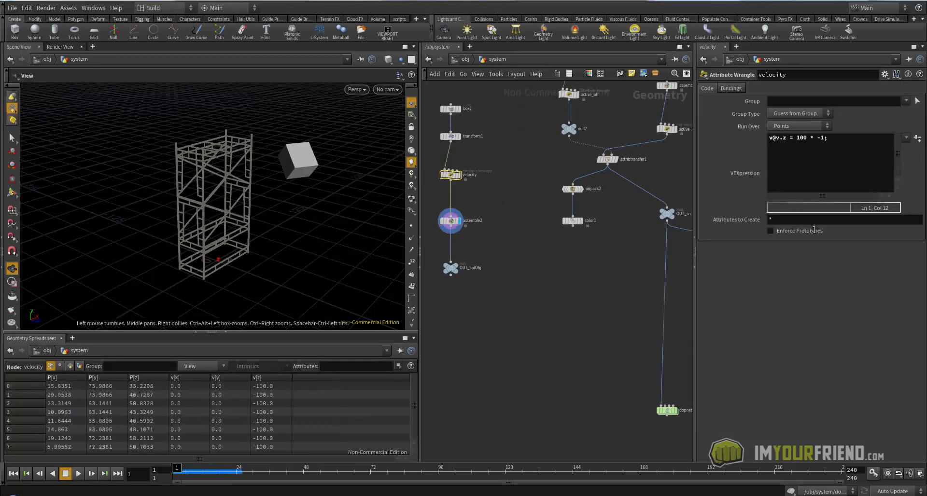
pyautogui.scroll(-2, 496, 242)
pyautogui.moveTo(488, 120); pyautogui.dragTo(437, 285)
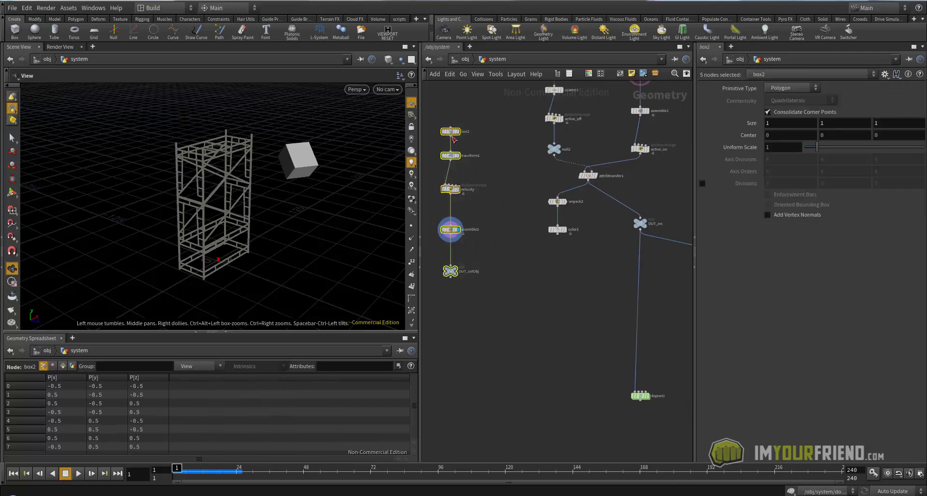
pyautogui.moveTo(453, 137); pyautogui.dragTo(484, 152)
pyautogui.moveTo(484, 152); pyautogui.dragTo(473, 146, button='middle')
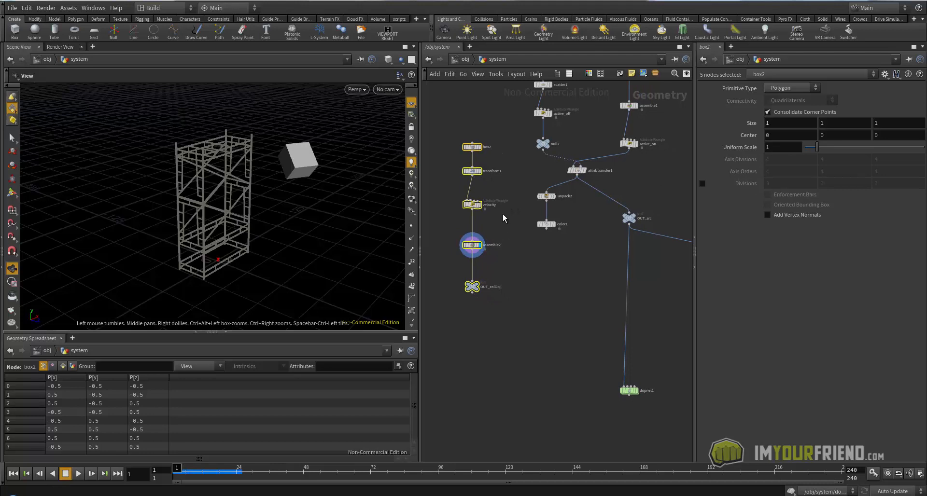
pyautogui.moveTo(495, 225); pyautogui.dragTo(448, 194)
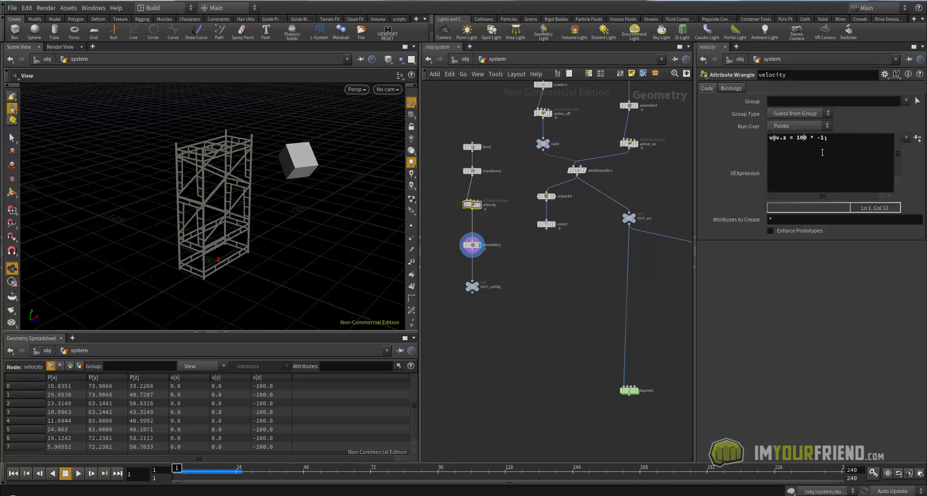
pyautogui.press('BackSpace')
pyautogui.write('38')
# Enter dopnet1, play the simulation with the faster box and rewind to frame 1.
pyautogui.doubleClick(629, 391)
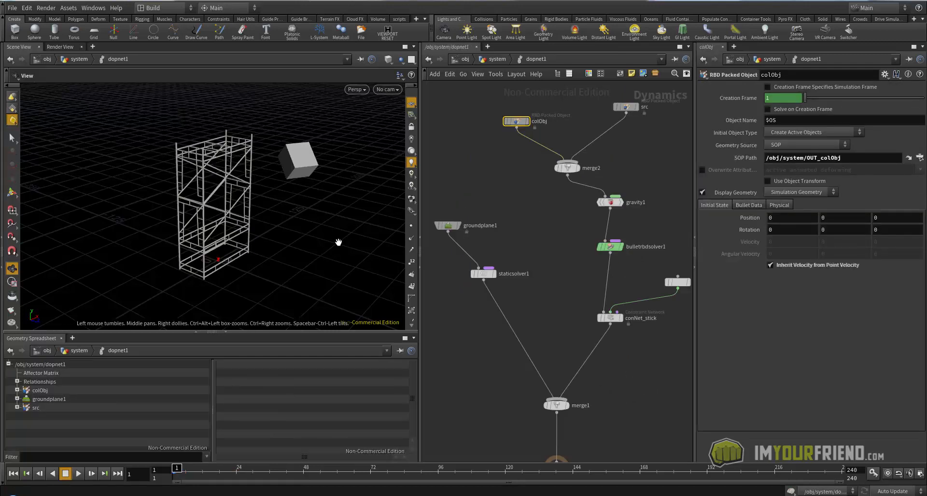
pyautogui.press('Up')
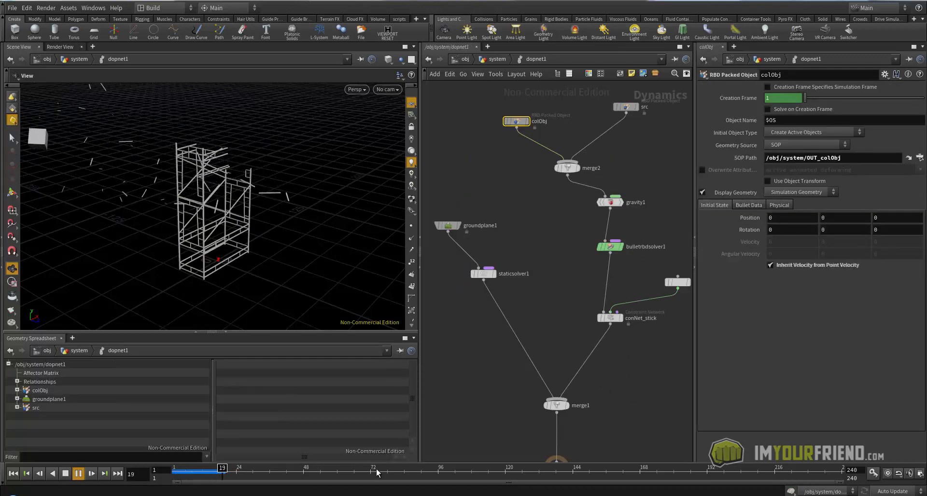
pyautogui.moveTo(214, 474); pyautogui.dragTo(155, 468)
pyautogui.click(483, 59)
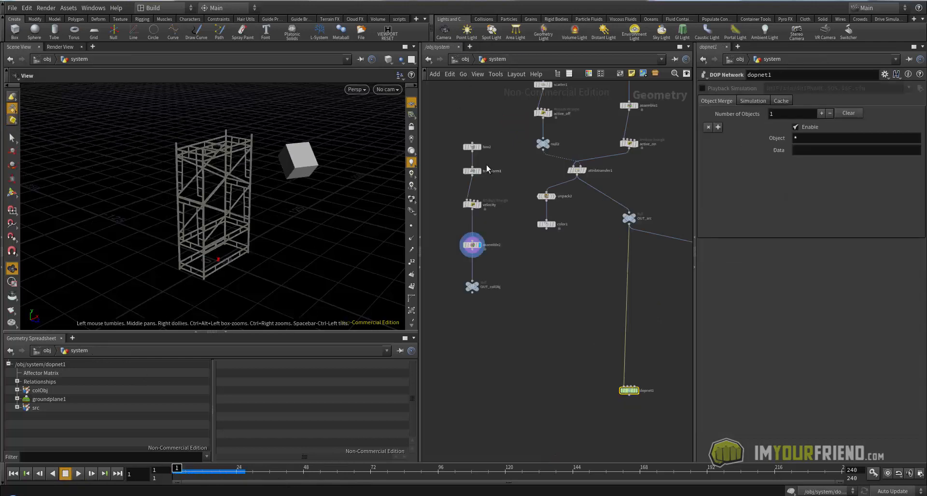
pyautogui.click(471, 204)
pyautogui.moveTo(810, 138); pyautogui.dragTo(796, 139)
pyautogui.write('2')
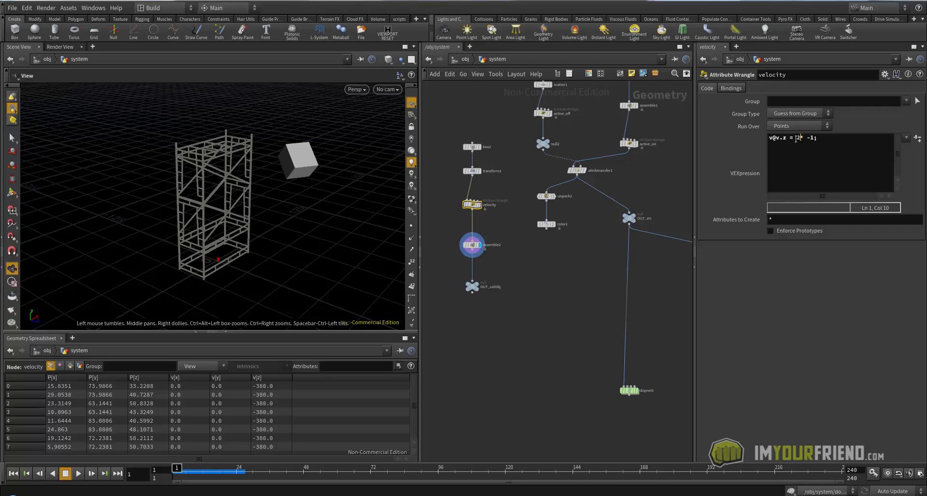
pyautogui.write('35')
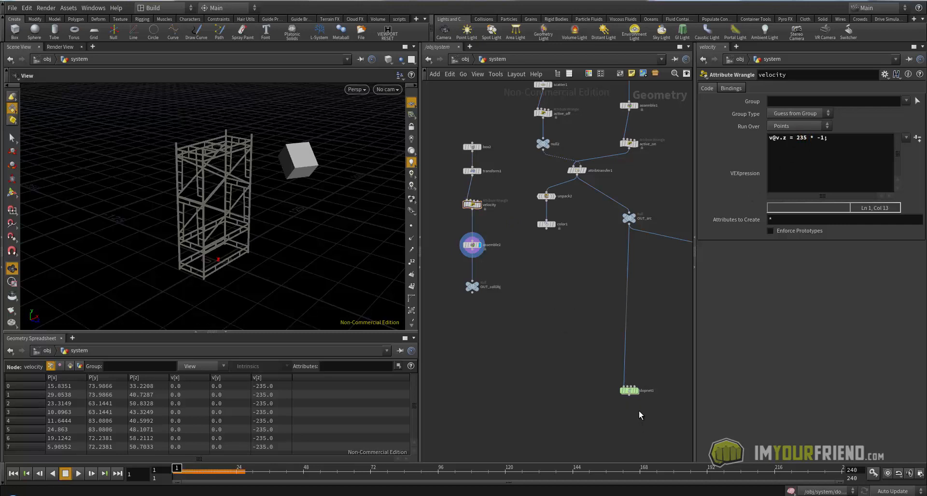
# Enter dopnet1, play the simulation with the adjusted velocity and return to frame 1.
pyautogui.doubleClick(629, 391)
pyautogui.press('Up')
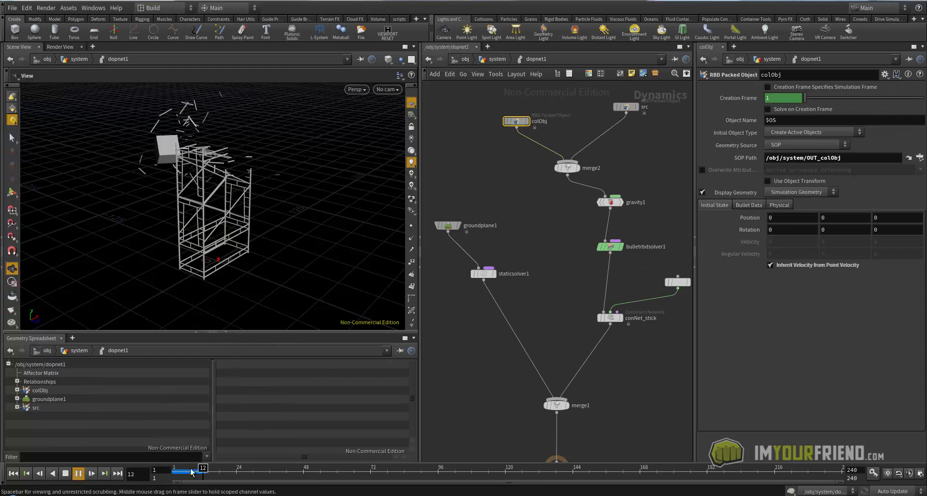
pyautogui.hotkey('ctrl', 'Up')
# View the scaffold and box in wireframe display and save the scene.
pyautogui.press('w')
pyautogui.moveTo(277, 258); pyautogui.dragTo(271, 257)
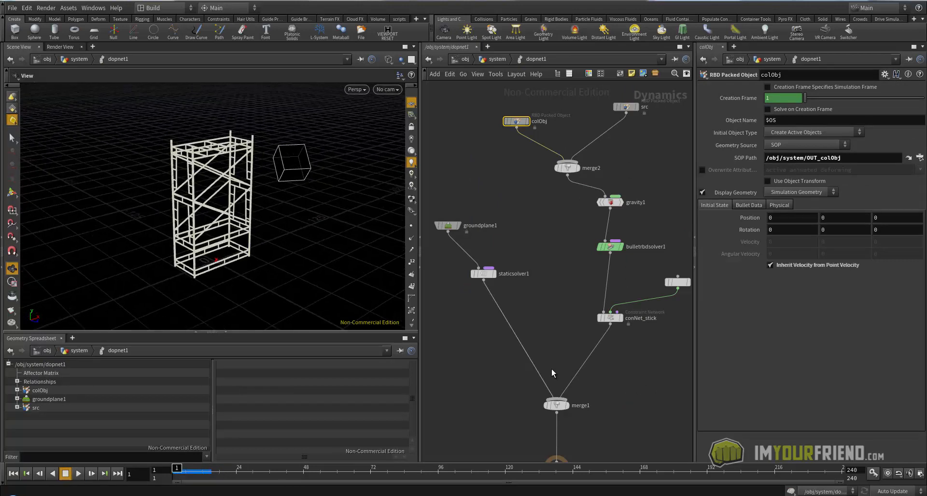
pyautogui.moveTo(530, 320); pyautogui.dragTo(520, 313, button='middle')
pyautogui.hotkey('ctrl', 's')
# Show the guide geometry of the conNet_stick constraint network, play the simulation to inspect the constraints, and rewind to frame 1.
pyautogui.click(598, 300)
pyautogui.click(772, 100)
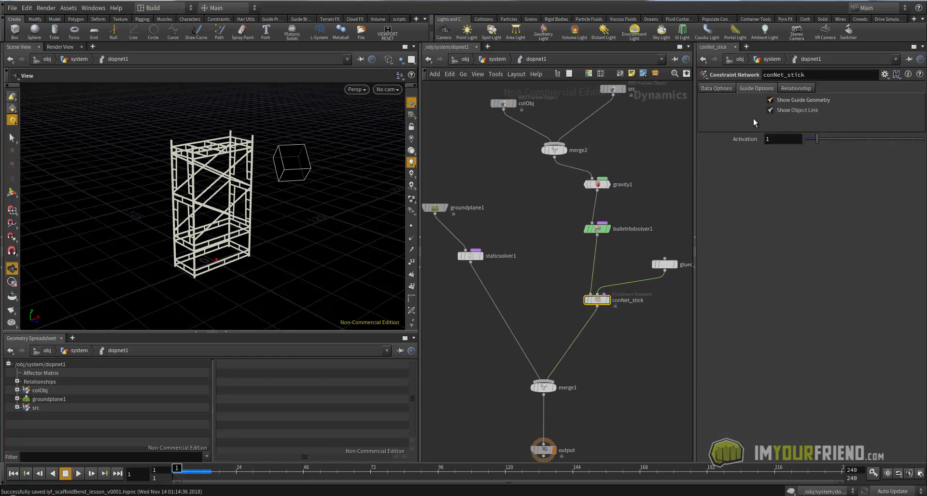
pyautogui.press('Up')
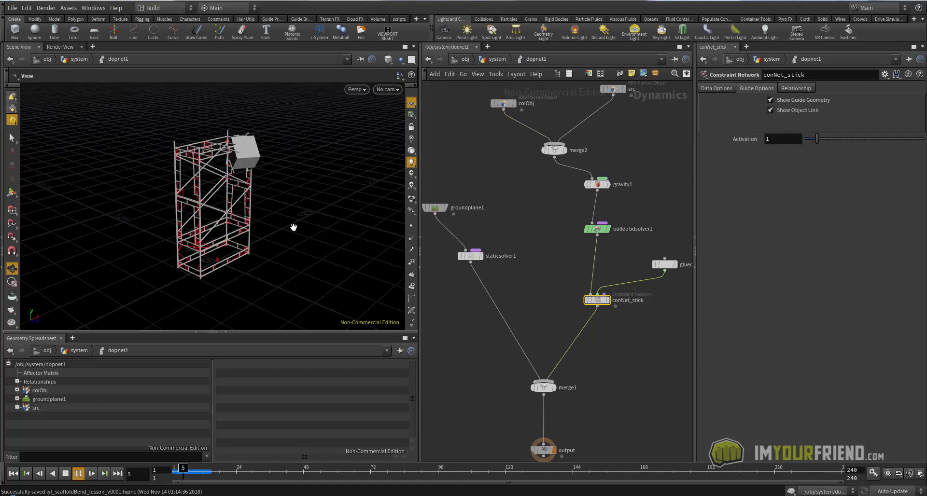
pyautogui.moveTo(294, 238)
pyautogui.mouseDown()
pyautogui.moveTo(304, 235)
pyautogui.moveTo(295, 231)
pyautogui.mouseUp()
pyautogui.moveTo(210, 473); pyautogui.dragTo(176, 473)
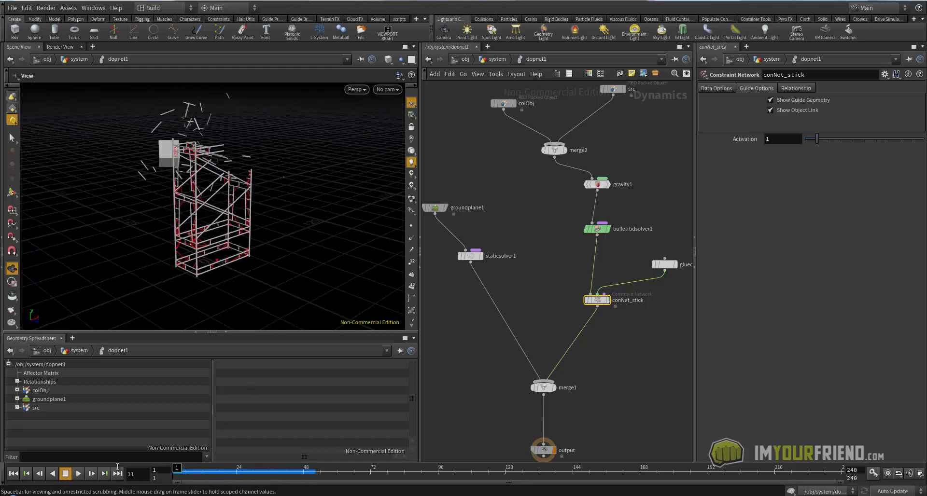
pyautogui.moveTo(516, 116); pyautogui.dragTo(529, 163, button='middle')
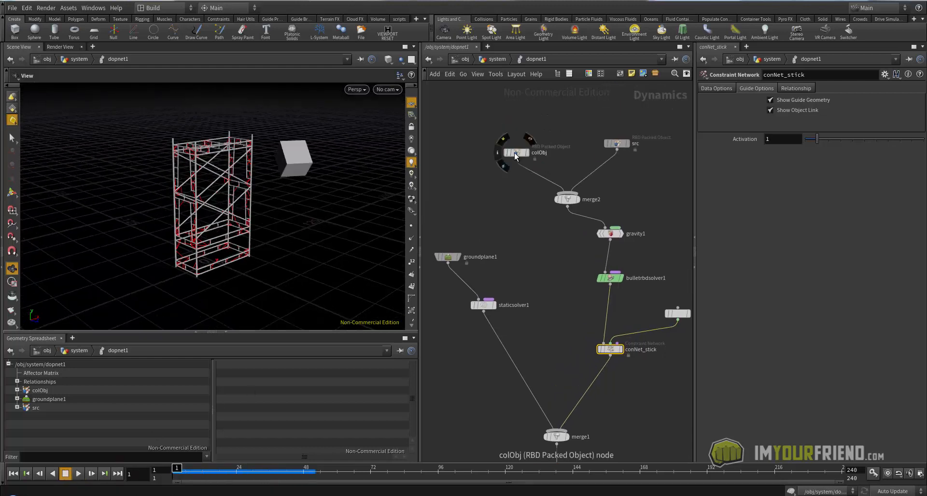
# Review the colObj packed object's initial state, bullet data and physical settings, including its density and Compute Mass option.
pyautogui.moveTo(455, 161); pyautogui.dragTo(519, 104)
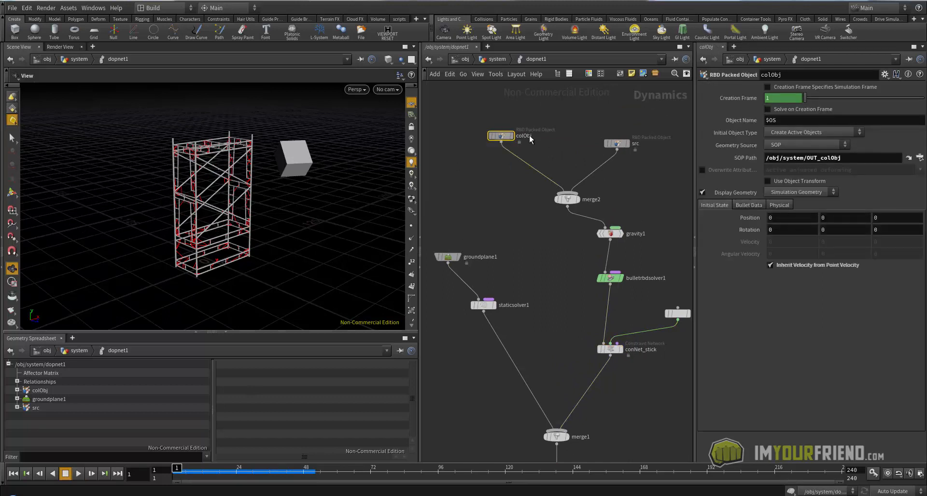
pyautogui.click(774, 205)
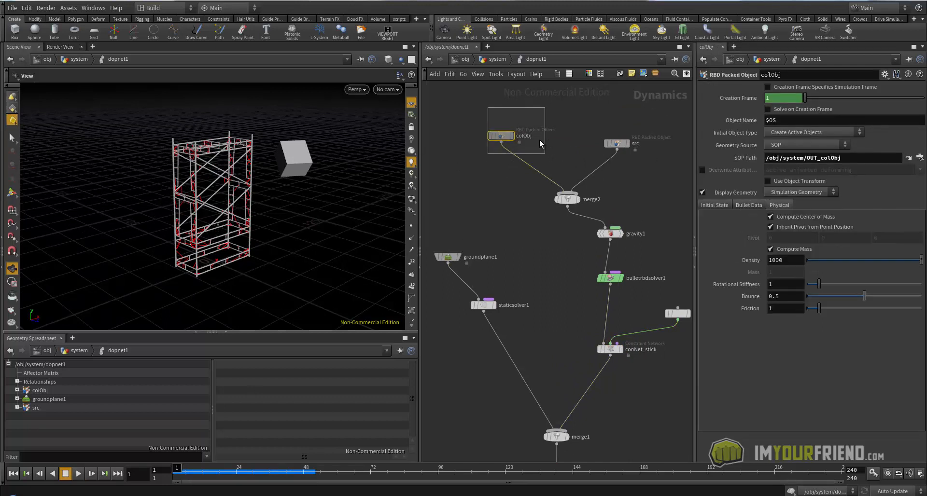
pyautogui.click(707, 206)
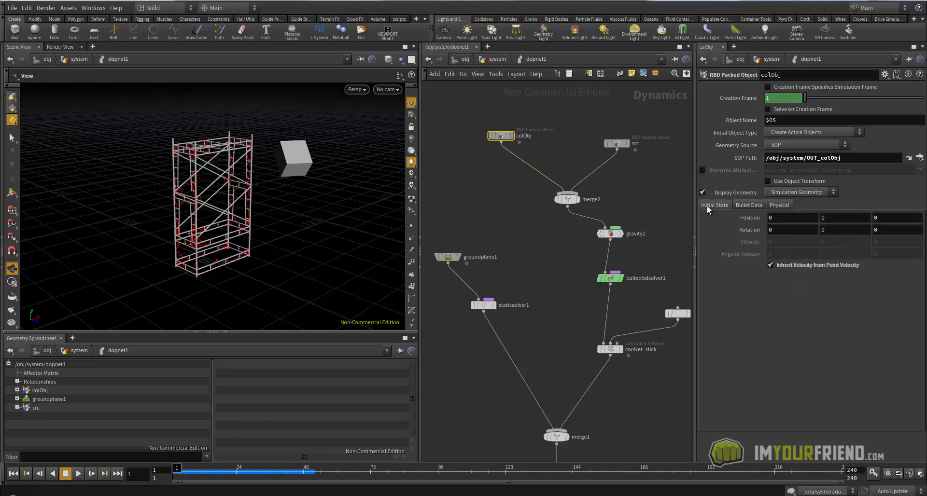
pyautogui.click(753, 206)
pyautogui.click(780, 206)
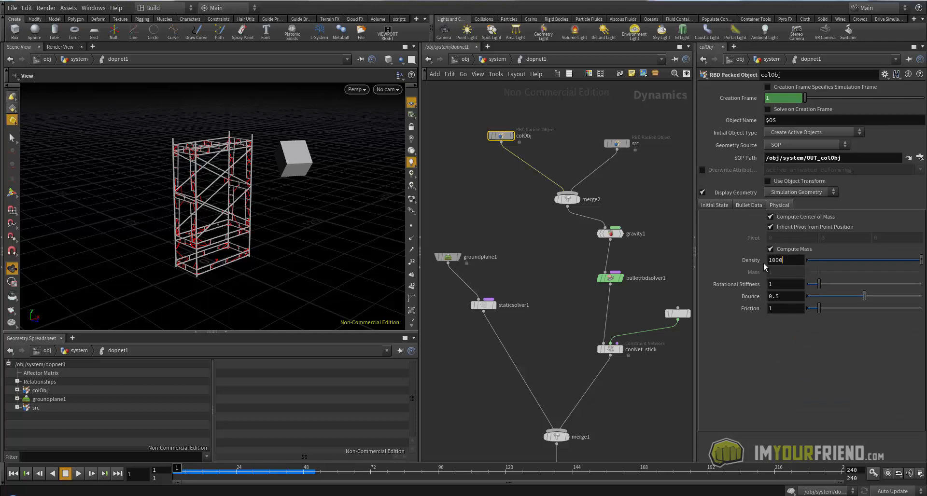
pyautogui.moveTo(670, 227); pyautogui.dragTo(663, 223, button='middle')
pyautogui.click(772, 248)
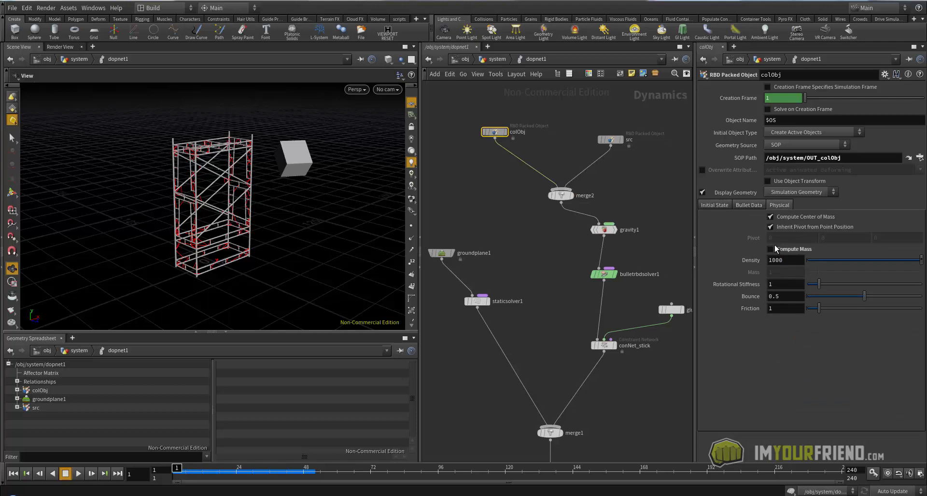
pyautogui.click(771, 249)
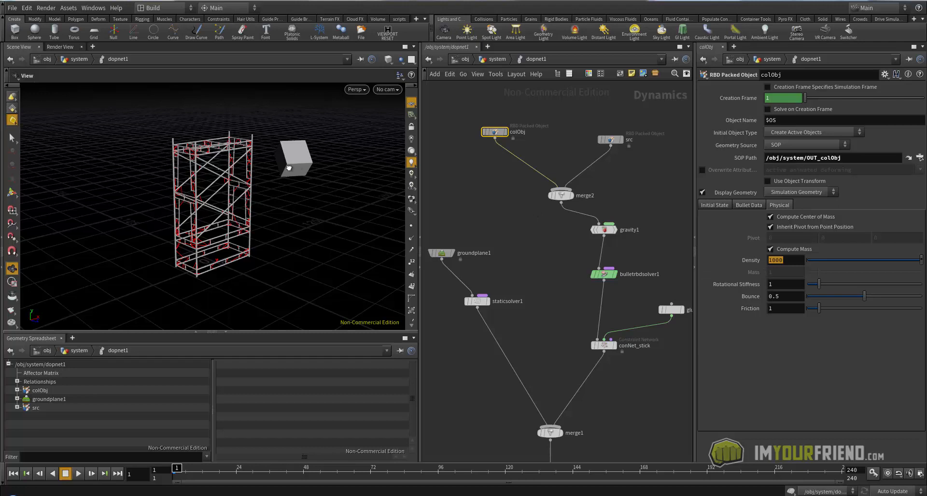
# Set the density of the colObj packed object to 100.
pyautogui.moveTo(290, 169); pyautogui.dragTo(300, 175)
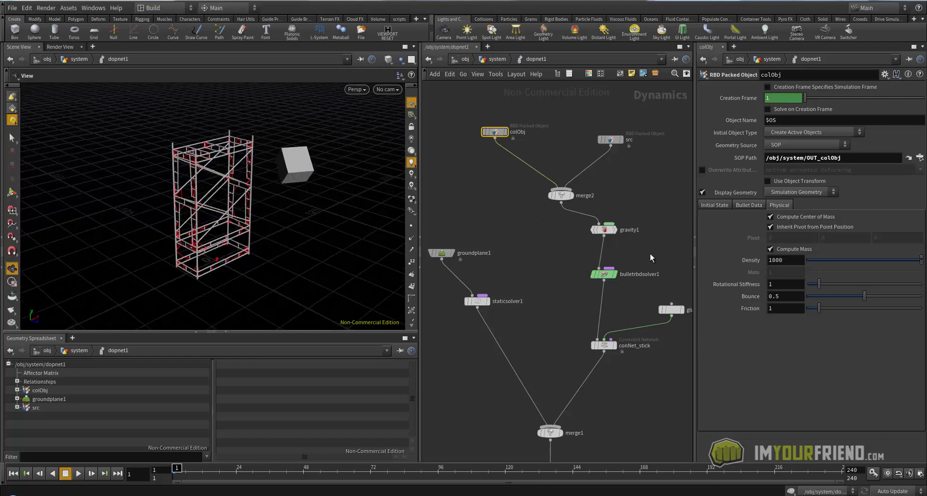
pyautogui.moveTo(356, 199); pyautogui.dragTo(366, 198)
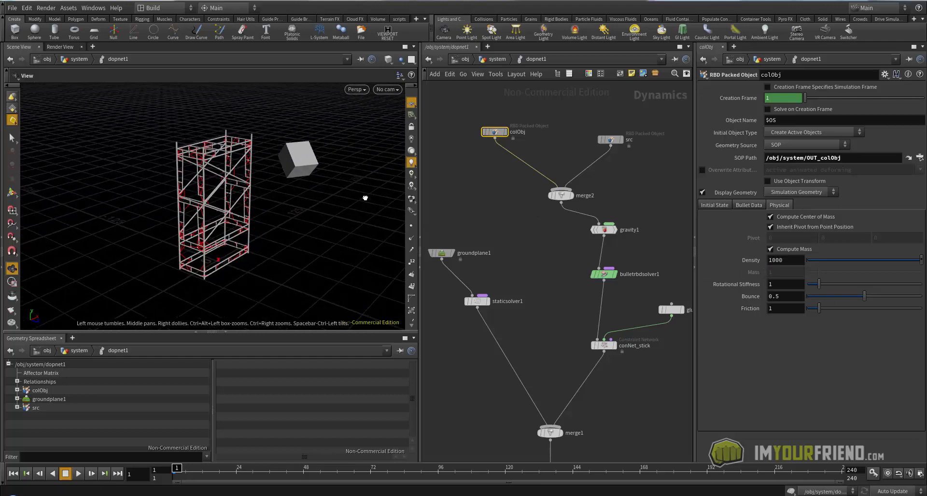
pyautogui.click(792, 249)
pyautogui.click(792, 249)
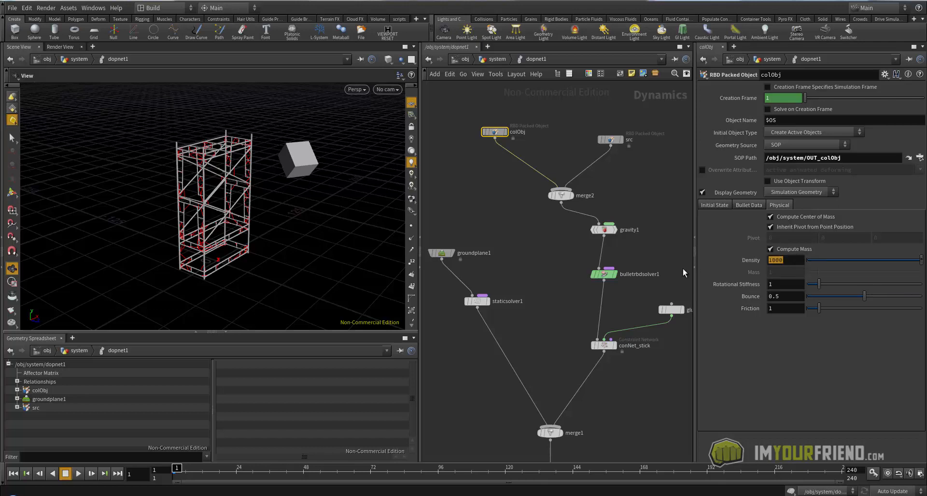
pyautogui.write('100')
# Set the src packed object's density to 500, play the simulation and return to frame 1.
pyautogui.click(610, 140)
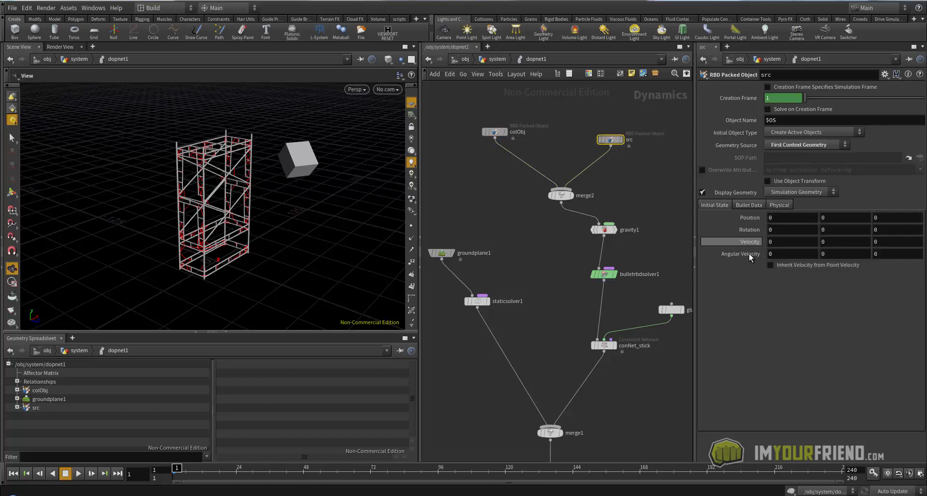
pyautogui.click(779, 205)
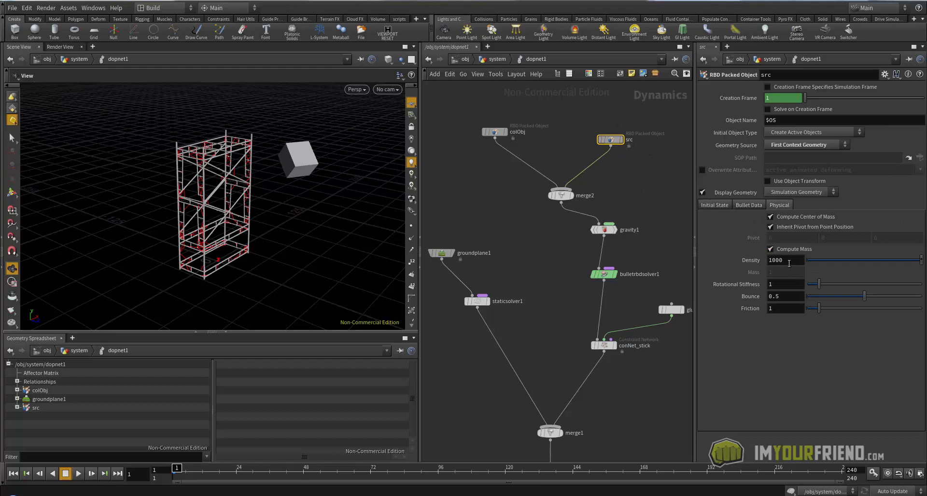
pyautogui.moveTo(788, 261); pyautogui.dragTo(737, 263)
pyautogui.write('500')
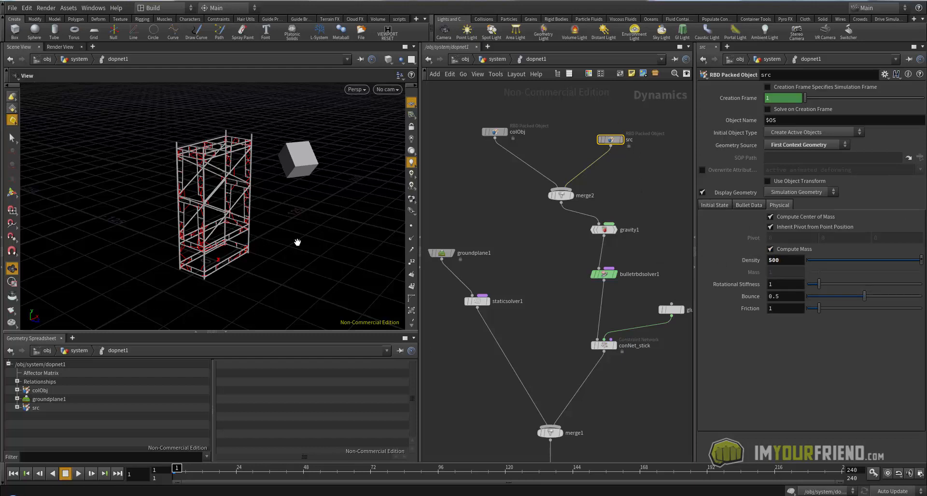
pyautogui.press('Up')
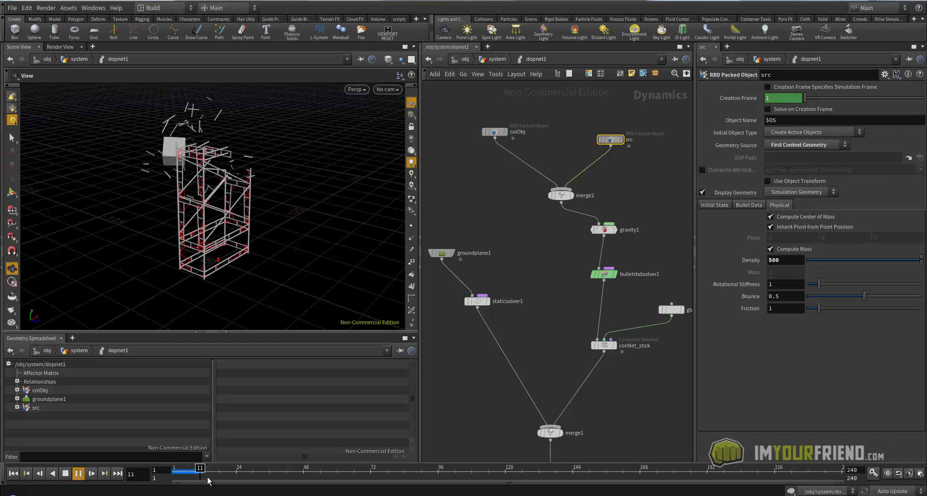
pyautogui.hotkey('ctrl', 'Up')
# Check the scaffold in wireframe display, restore shaded display and save the scene.
pyautogui.hotkey('shift', 'w')
pyautogui.moveTo(283, 170)
pyautogui.mouseDown()
pyautogui.moveTo(263, 175)
pyautogui.moveTo(267, 198)
pyautogui.moveTo(281, 207)
pyautogui.moveTo(277, 198)
pyautogui.mouseUp()
pyautogui.hotkey('shift', 'w')
pyautogui.press('s')
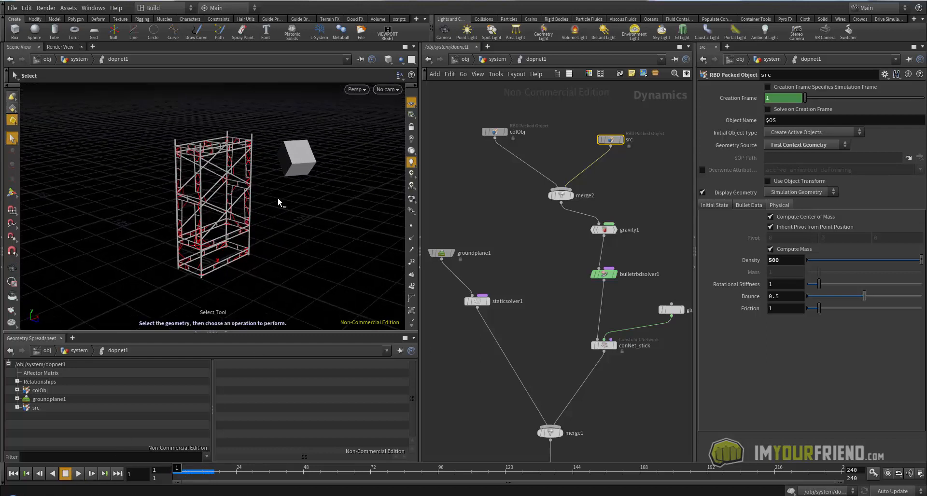
pyautogui.hotkey('ctrl', 's')
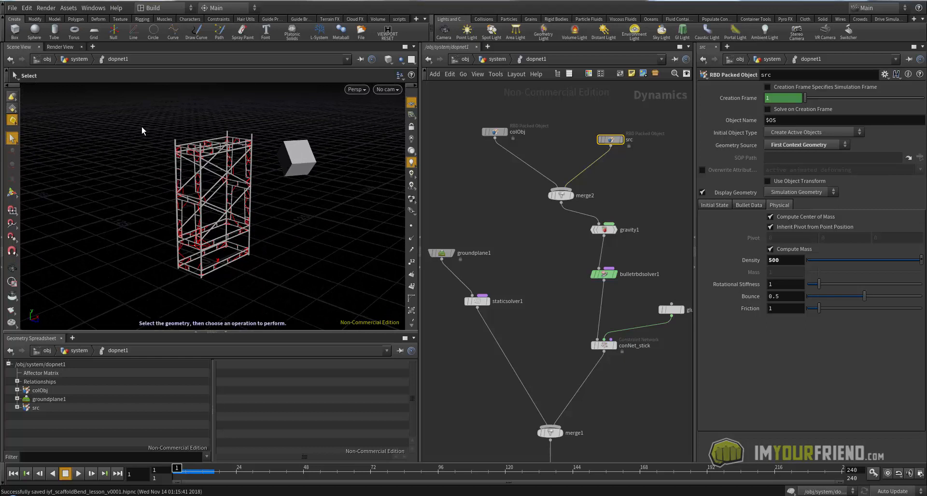
# Replay the simulation to watch the box hit the scaffold, and rewind to frame 1.
pyautogui.keyDown('alt'); pyautogui.moveTo(265, 219); pyautogui.dragTo(265, 223); pyautogui.keyUp('alt')
pyautogui.press('Up')
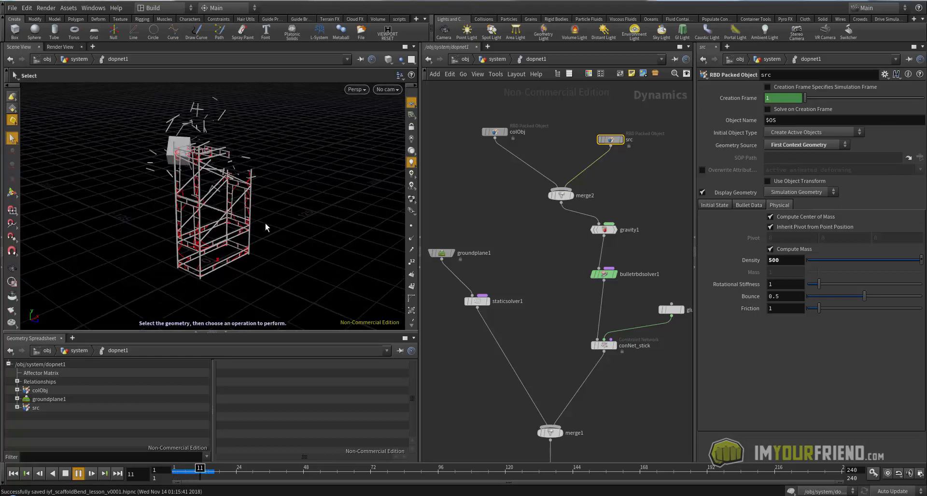
pyautogui.press('Up')
pyautogui.hotkey('ctrl', 'Up')
pyautogui.keyDown('alt'); pyautogui.moveTo(332, 142); pyautogui.dragTo(284, 179); pyautogui.keyUp('alt')
# Set the strength of the glueconrel1 glue constraint relationship to 7e+07.
pyautogui.moveTo(650, 331); pyautogui.dragTo(586, 291, button='middle')
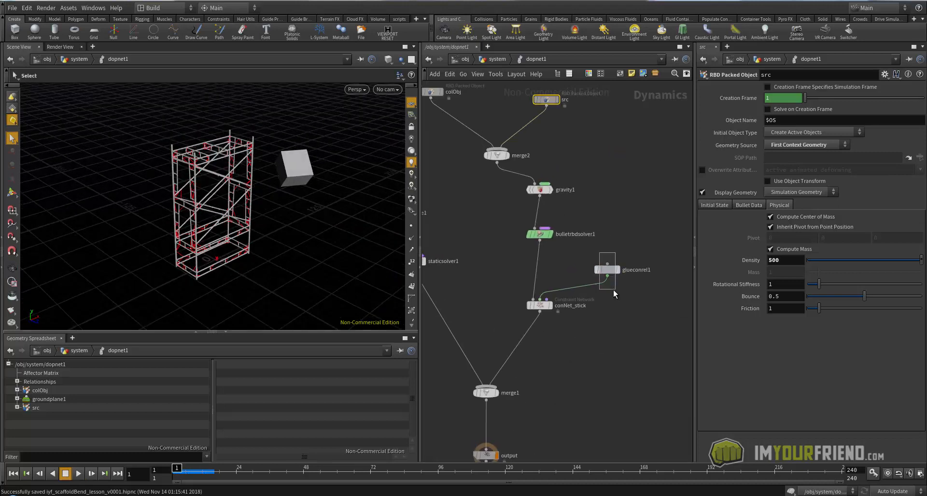
pyautogui.click(609, 270)
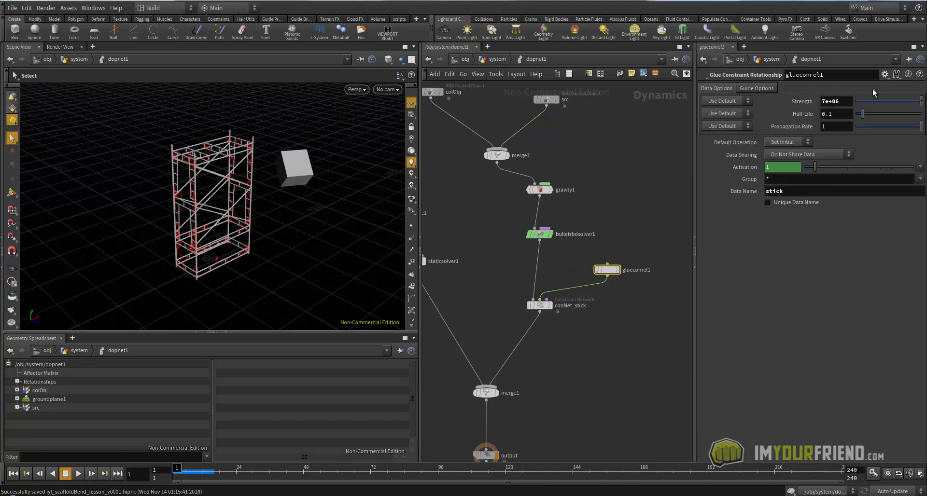
pyautogui.click(839, 101)
pyautogui.press('BackSpace')
pyautogui.write('7')
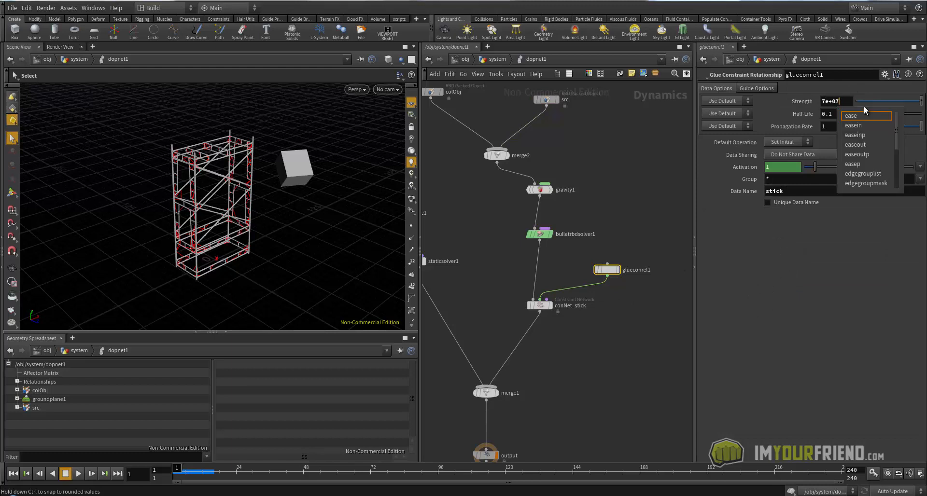
pyautogui.press('Return')
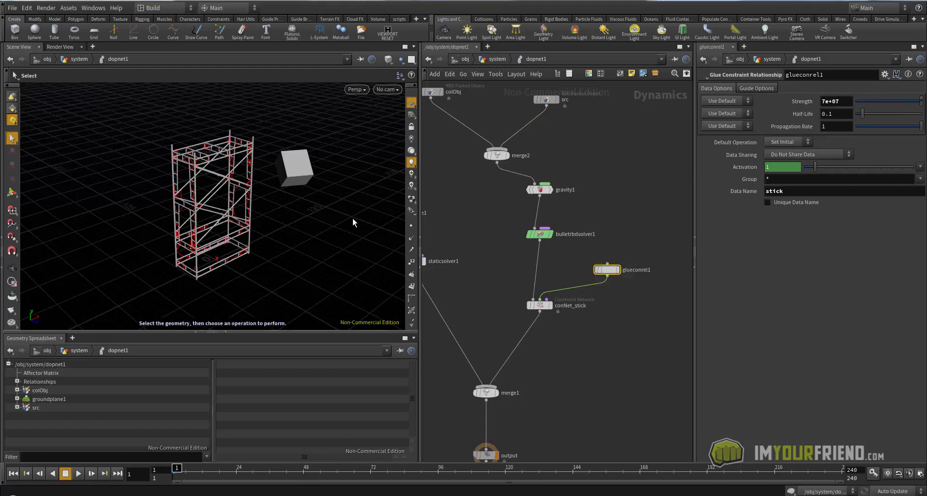
# Play the simulation with the stronger glue and scrub back to frame 1.
pyautogui.press('Up')
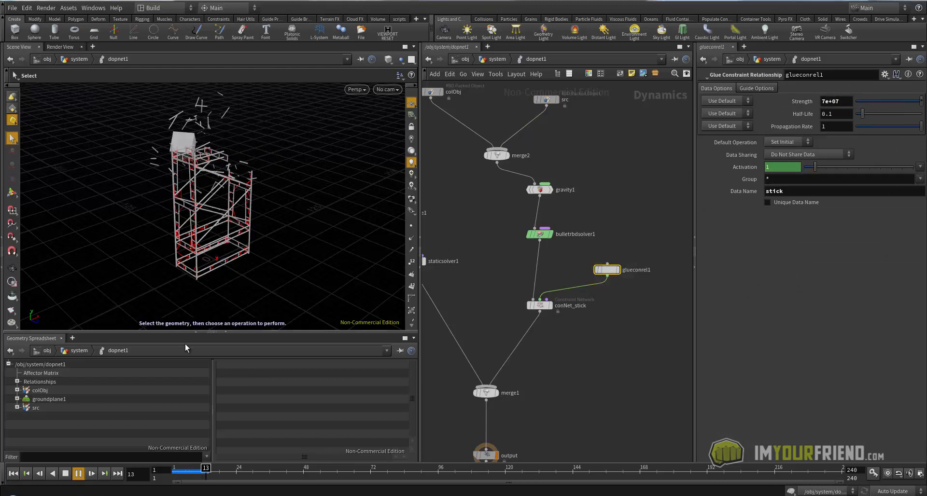
pyautogui.moveTo(187, 475); pyautogui.dragTo(174, 475)
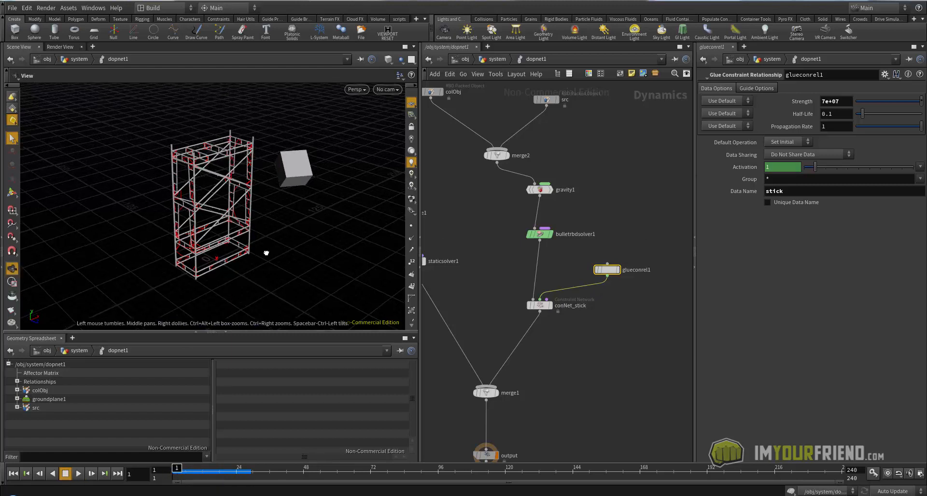
pyautogui.keyDown('alt'); pyautogui.moveTo(265, 253); pyautogui.dragTo(254, 253); pyautogui.keyUp('alt')
# Show the src object's bullet guide geometry, hide its display geometry and examine the collision hulls on the scaffold.
pyautogui.moveTo(639, 230); pyautogui.dragTo(638, 304, button='middle')
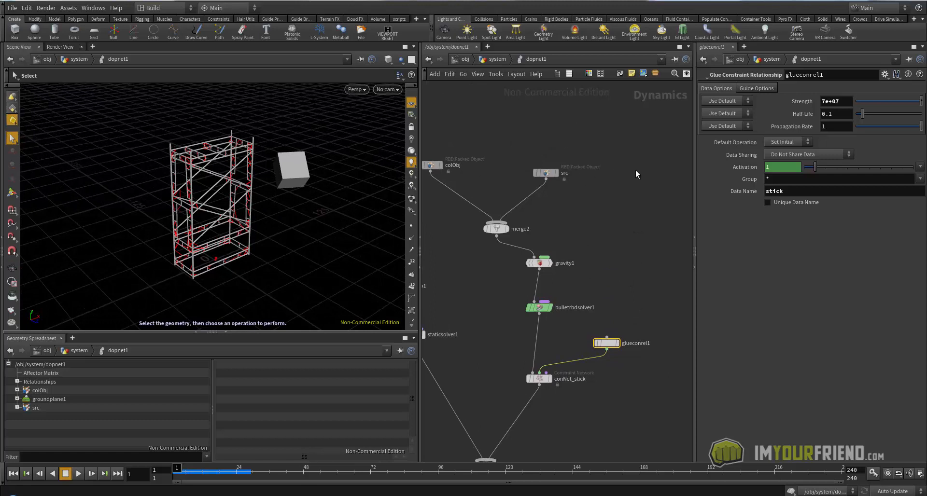
pyautogui.moveTo(636, 170); pyautogui.dragTo(662, 165, button='middle')
pyautogui.moveTo(600, 135); pyautogui.dragTo(554, 181)
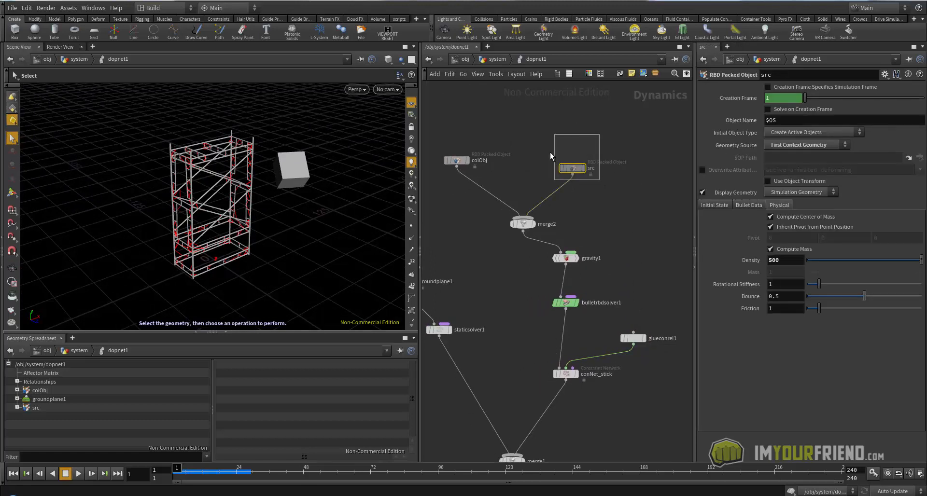
pyautogui.click(749, 206)
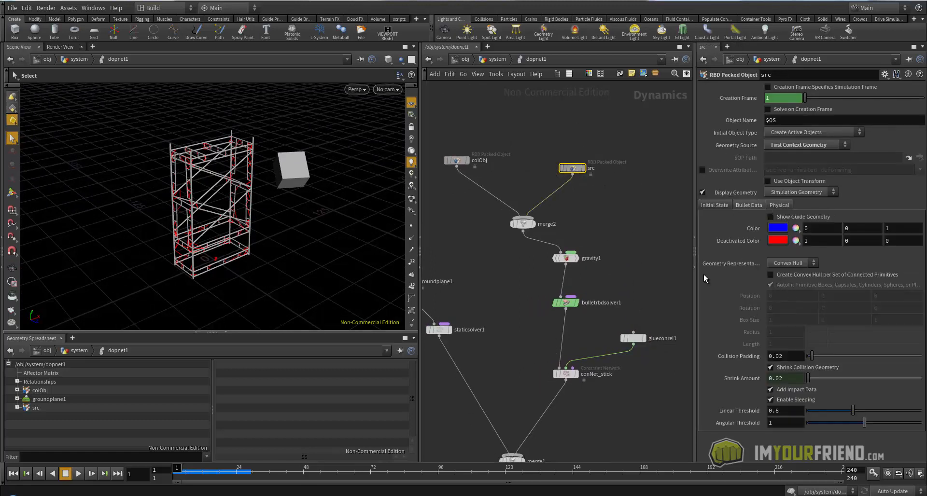
pyautogui.moveTo(271, 231)
pyautogui.keyDown('alt'); pyautogui.mouseDown(button='right')
pyautogui.moveTo(251, 224)
pyautogui.moveTo(263, 237)
pyautogui.mouseUp(button='right'); pyautogui.keyUp('alt')
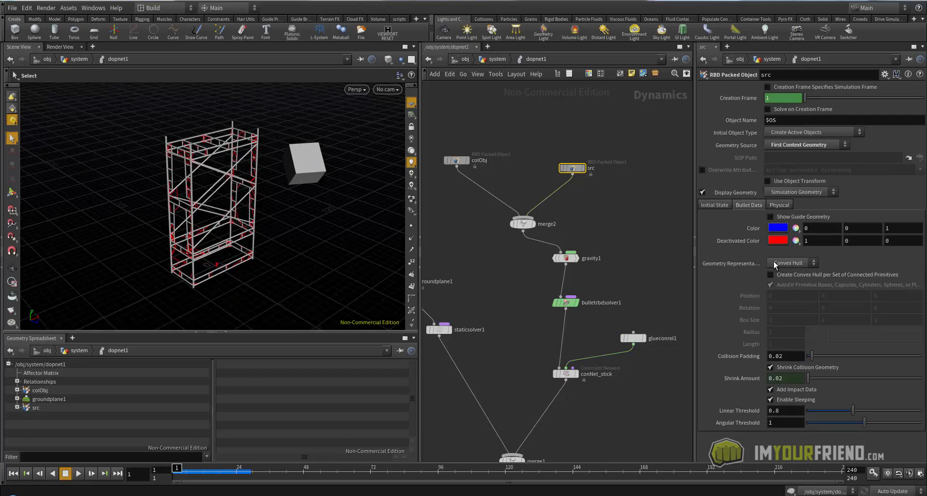
pyautogui.click(770, 216)
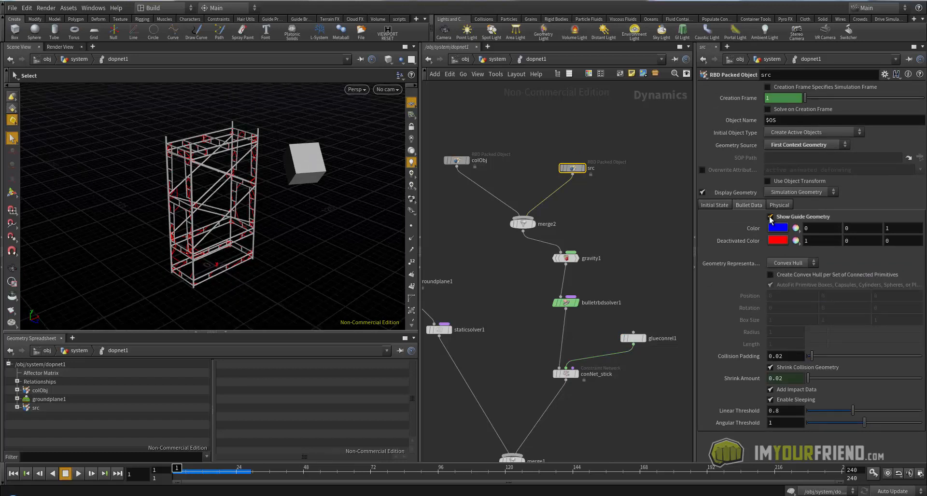
pyautogui.click(703, 192)
pyautogui.press('space')
pyautogui.moveTo(262, 191); pyautogui.dragTo(407, 198, button='right')
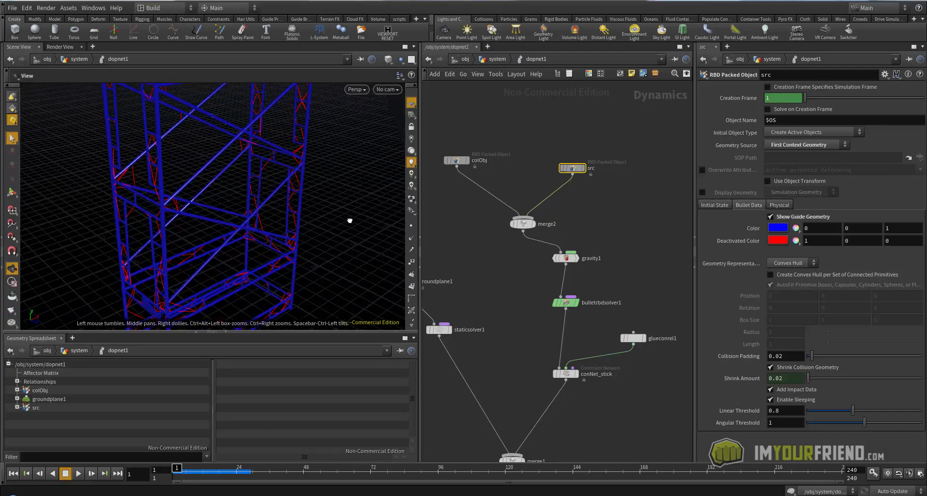
pyautogui.moveTo(350, 221); pyautogui.dragTo(180, 216)
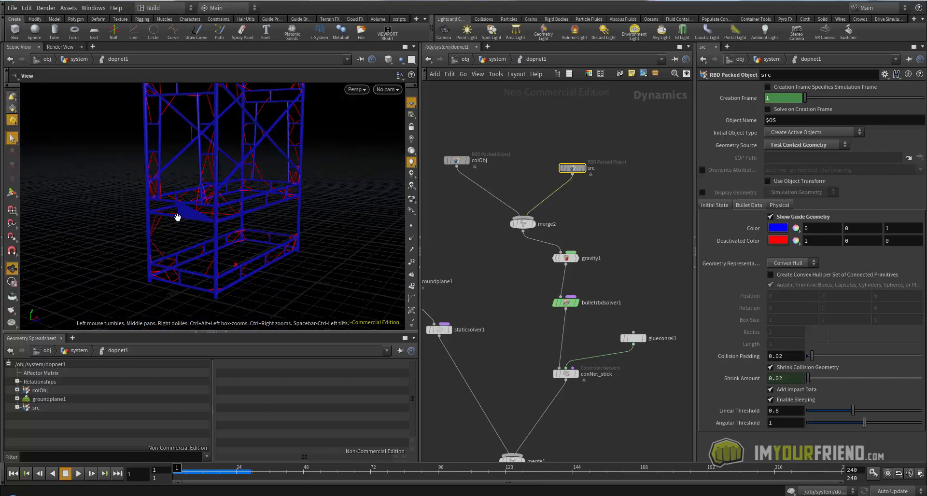
pyautogui.press('s')
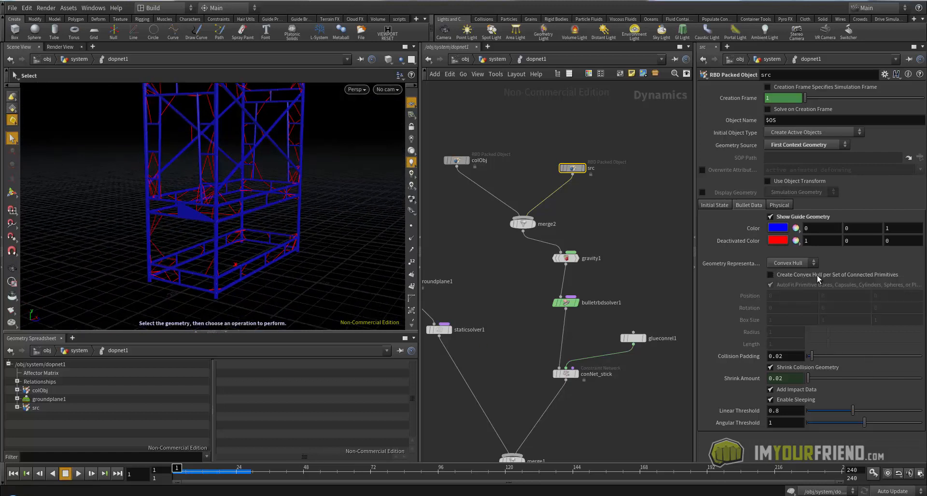
# Enable Create Convex Hull per Set of Connected Primitives on src and inspect the resulting collision shapes.
pyautogui.click(770, 277)
pyautogui.press('Escape')
pyautogui.moveTo(309, 240); pyautogui.dragTo(299, 213)
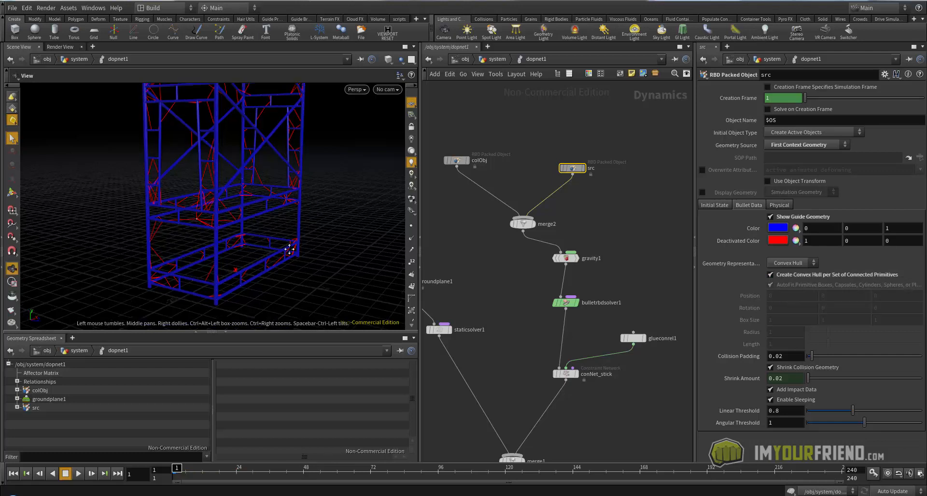
pyautogui.moveTo(290, 250); pyautogui.dragTo(291, 275)
pyautogui.moveTo(292, 275); pyautogui.dragTo(248, 227, button='right')
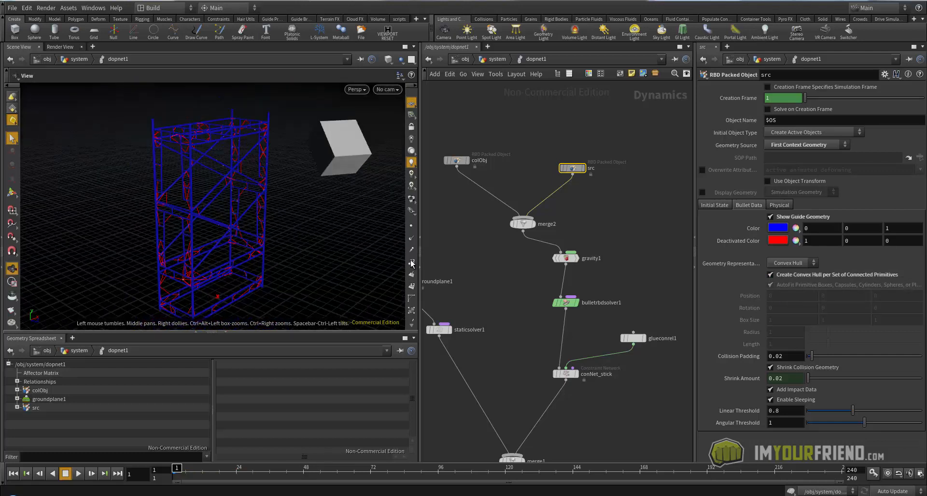
# Turn the src object's display geometry back on and hide its bullet guide geometry.
pyautogui.press('s')
pyautogui.click(702, 192)
pyautogui.click(770, 217)
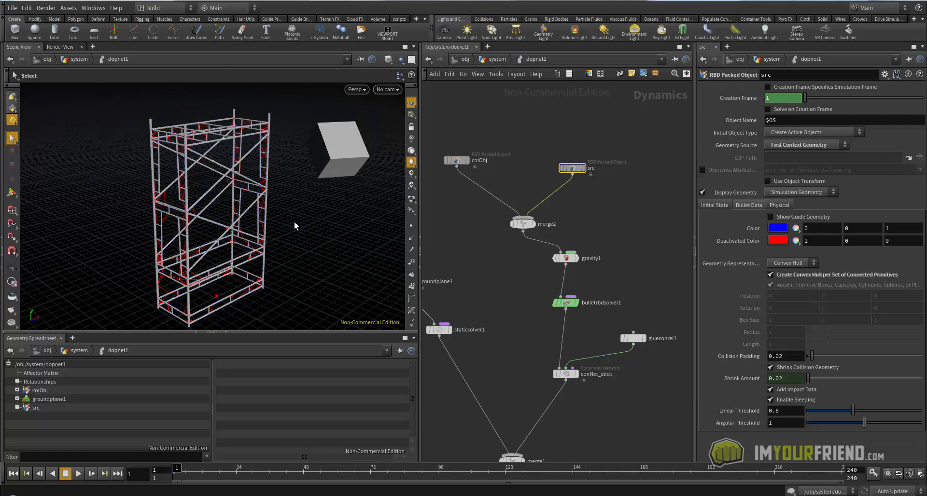
# Play the simulation with the per-piece convex hulls and scrub back to frame 1.
pyautogui.keyDown('alt'); pyautogui.moveTo(295, 222); pyautogui.dragTo(292, 222, button='right'); pyautogui.keyUp('alt')
pyautogui.keyDown('alt'); pyautogui.moveTo(292, 221); pyautogui.dragTo(286, 206, button='middle'); pyautogui.keyUp('alt')
pyautogui.press('Up')
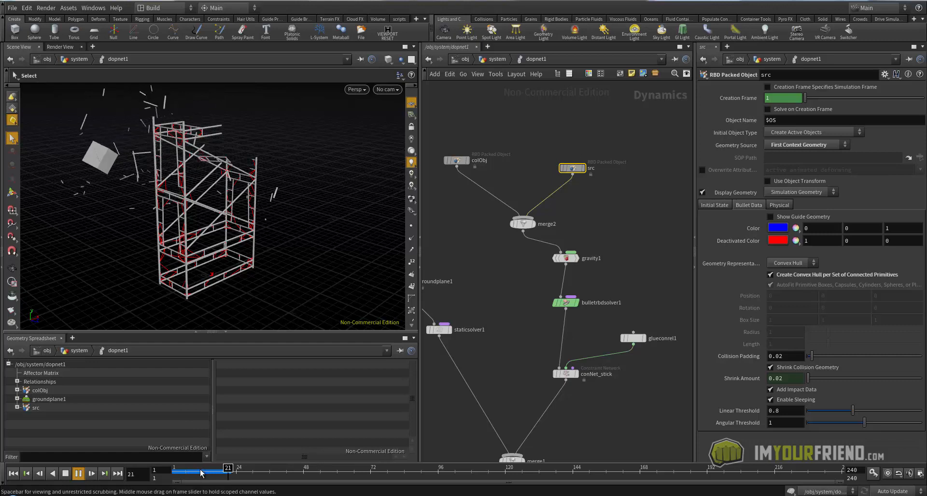
pyautogui.moveTo(201, 472); pyautogui.dragTo(174, 473)
pyautogui.moveTo(299, 226)
pyautogui.keyDown('alt'); pyautogui.mouseDown()
pyautogui.moveTo(143, 220)
pyautogui.moveTo(306, 224)
pyautogui.mouseUp(); pyautogui.keyUp('alt')
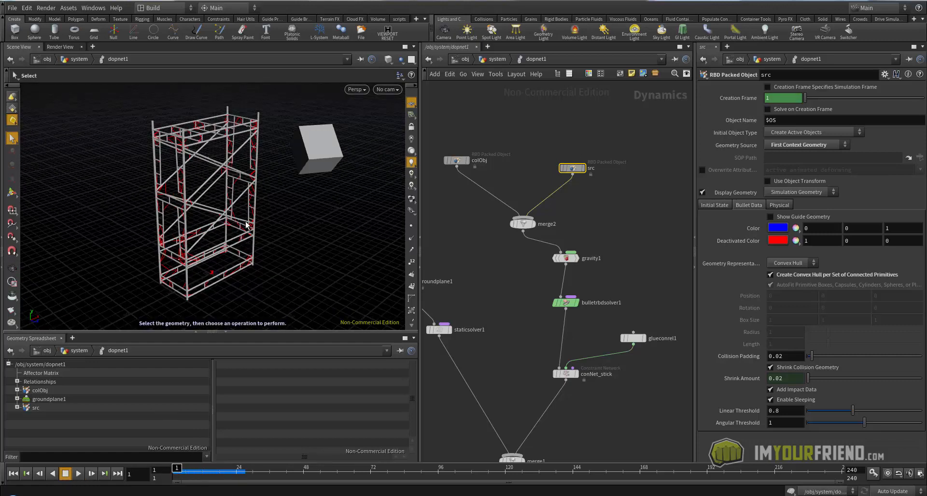
pyautogui.moveTo(660, 279); pyautogui.dragTo(658, 213, button='middle')
pyautogui.scroll(-3, 634, 243)
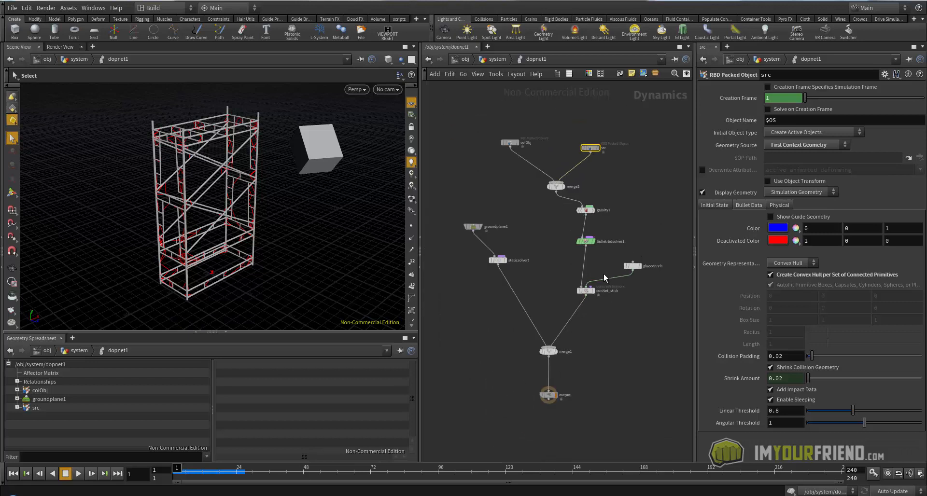
pyautogui.moveTo(595, 287); pyautogui.dragTo(585, 267, button='middle')
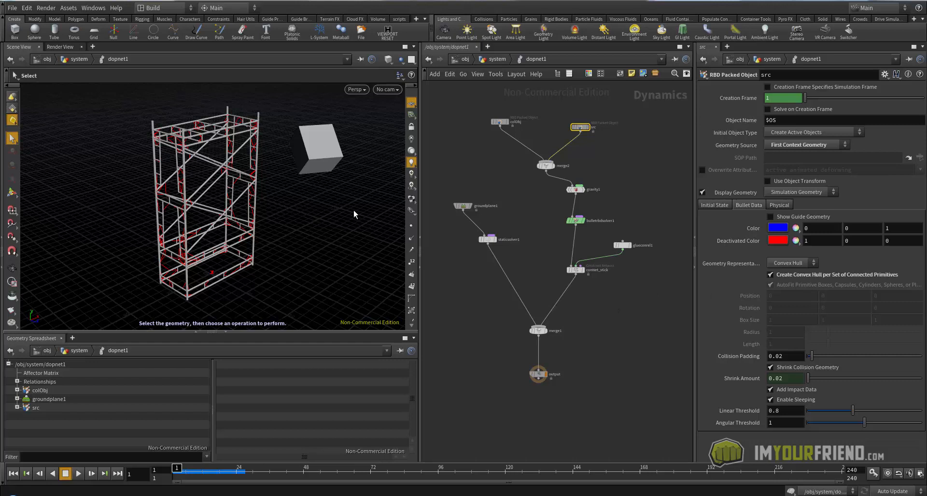
pyautogui.press('Escape')
pyautogui.moveTo(252, 205); pyautogui.dragTo(269, 195)
pyautogui.press('s')
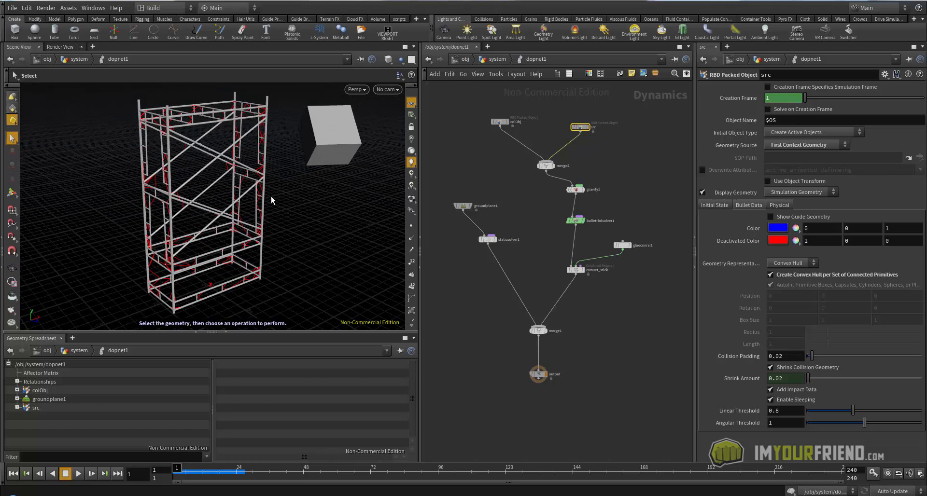
pyautogui.keyDown('alt'); pyautogui.moveTo(305, 193); pyautogui.dragTo(261, 193, button='right'); pyautogui.keyUp('alt')
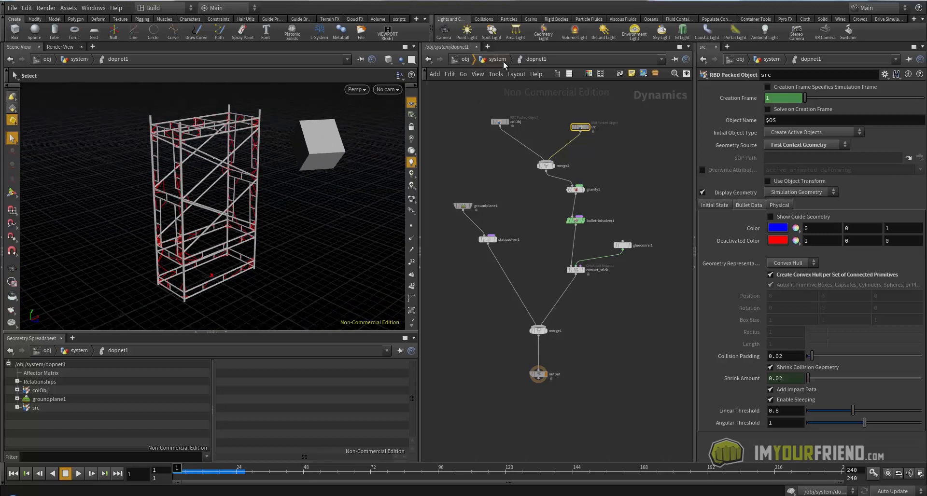
# Return to the system geometry network, narrow the viewport to give the network more room, and select the CON_stick null for review.
pyautogui.click(503, 59)
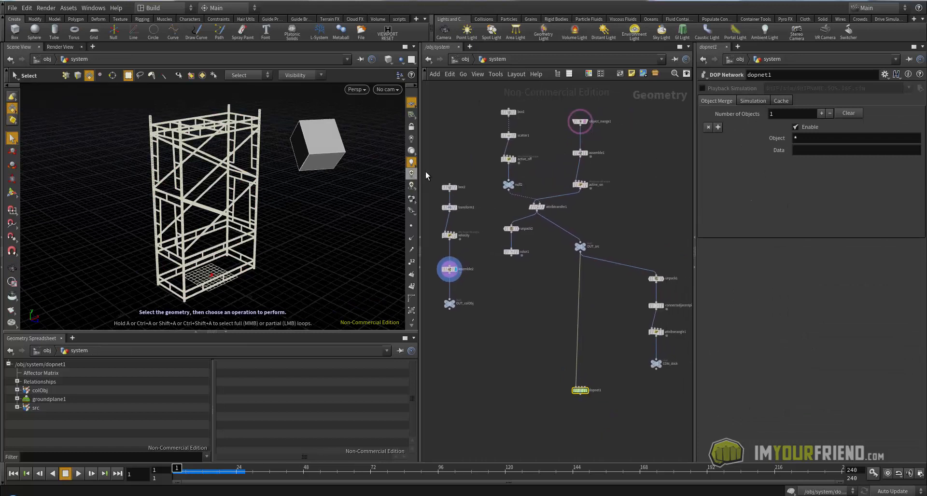
pyautogui.moveTo(421, 157); pyautogui.dragTo(370, 156)
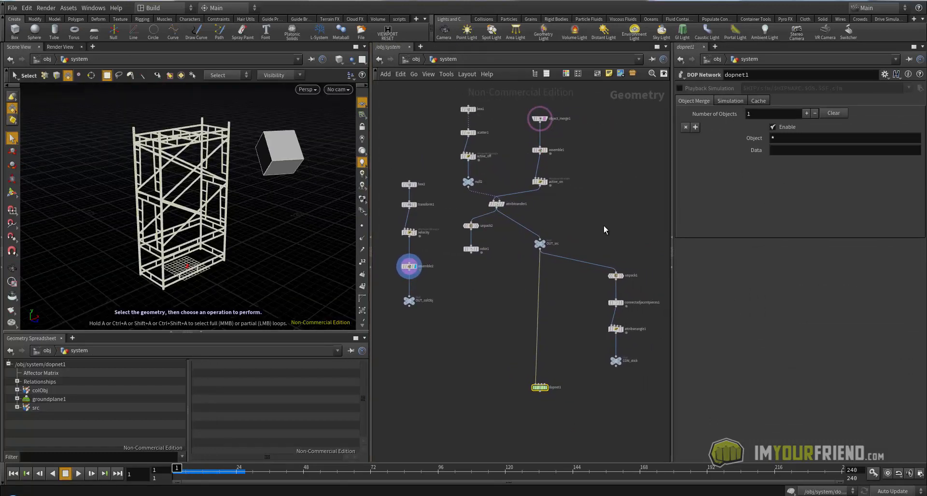
pyautogui.moveTo(630, 238); pyautogui.dragTo(622, 224, button='middle')
pyautogui.moveTo(594, 215); pyautogui.dragTo(637, 358)
pyautogui.click(653, 385)
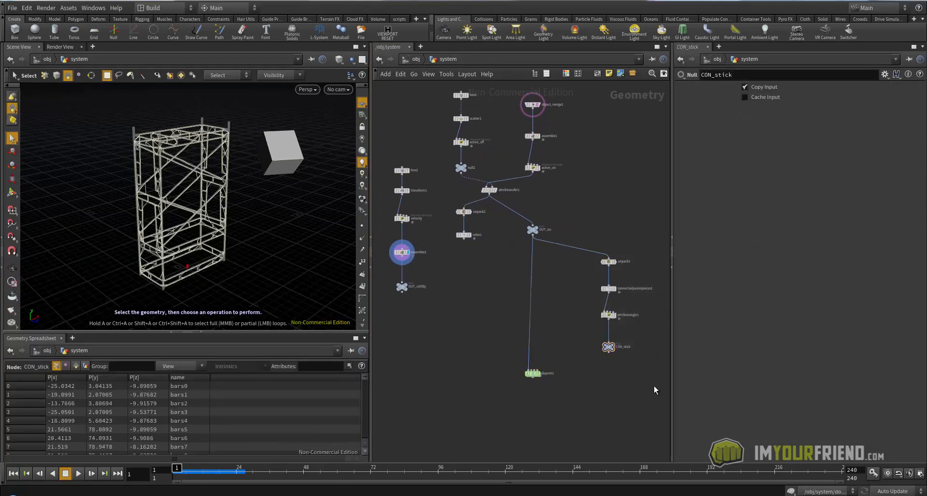
pyautogui.moveTo(542, 207); pyautogui.dragTo(549, 210, button='middle')
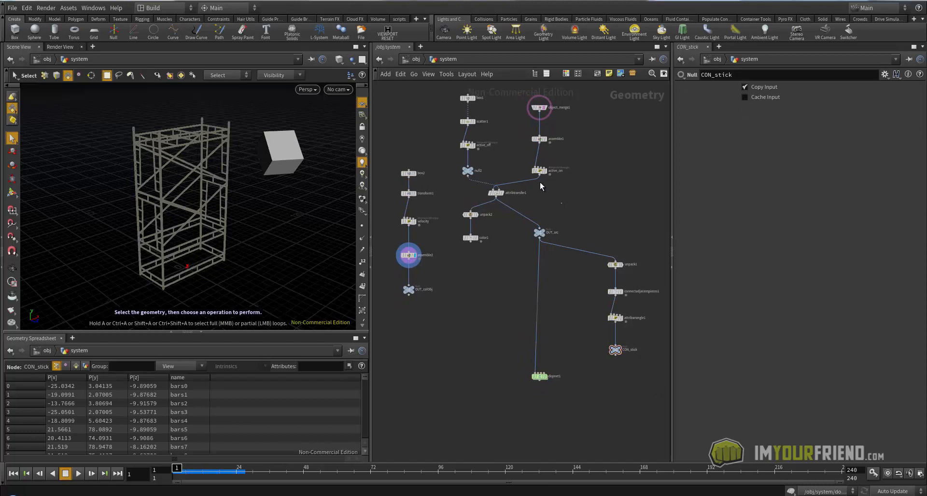
# Display the color1 node and examine the active-attribute colouring around the scaffold's base in both wireframe and shaded display.
pyautogui.click(482, 240)
pyautogui.moveTo(490, 253); pyautogui.dragTo(462, 233)
pyautogui.moveTo(461, 234); pyautogui.dragTo(462, 235, button='middle')
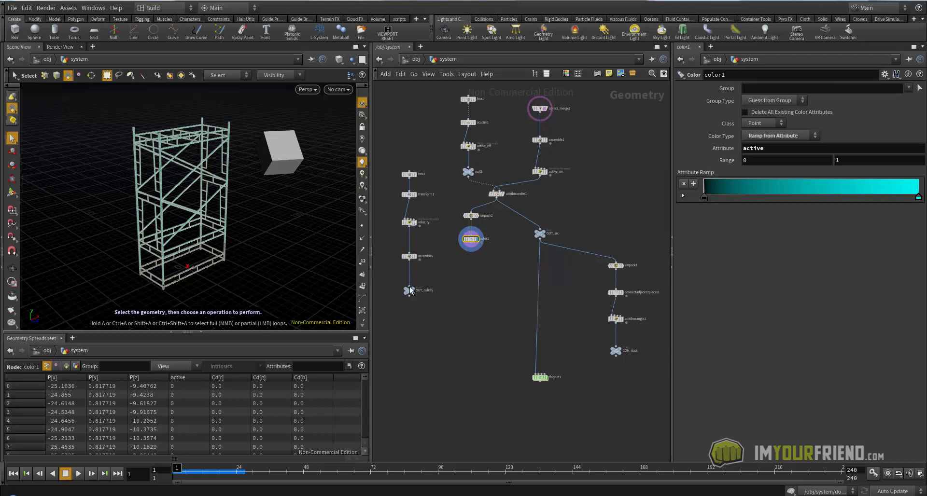
pyautogui.hotkey('shift', 'w')
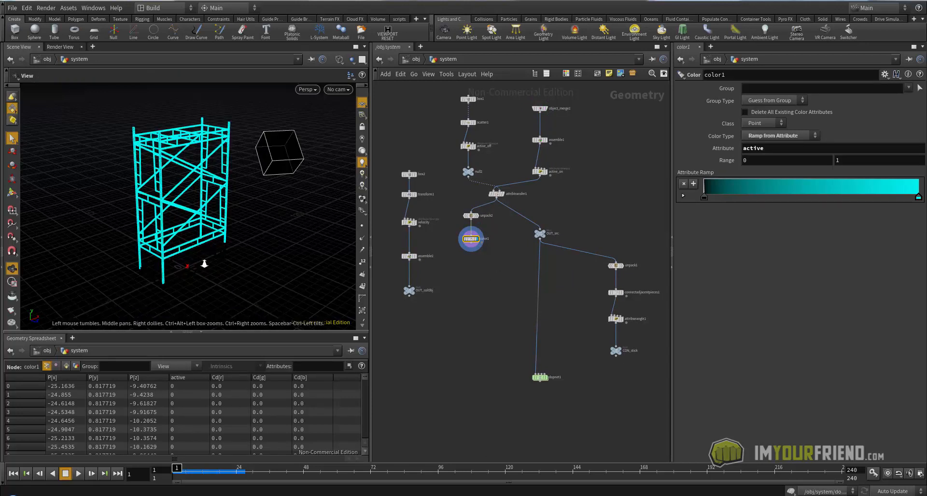
pyautogui.keyDown('alt'); pyautogui.moveTo(202, 262); pyautogui.dragTo(255, 259, button='right'); pyautogui.keyUp('alt')
pyautogui.moveTo(255, 259)
pyautogui.keyDown('alt'); pyautogui.mouseDown()
pyautogui.moveTo(250, 178)
pyautogui.moveTo(254, 198)
pyautogui.mouseUp(); pyautogui.keyUp('alt')
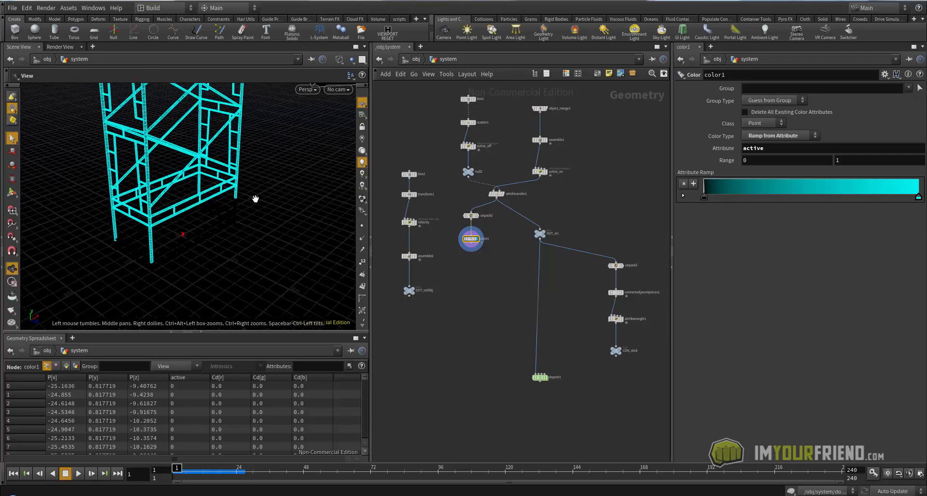
pyautogui.hotkey('shift', 'w')
pyautogui.keyDown('alt'); pyautogui.moveTo(284, 250); pyautogui.dragTo(227, 261, button='right'); pyautogui.keyUp('alt')
pyautogui.keyDown('alt'); pyautogui.moveTo(228, 260); pyautogui.dragTo(228, 284, button='middle'); pyautogui.keyUp('alt')
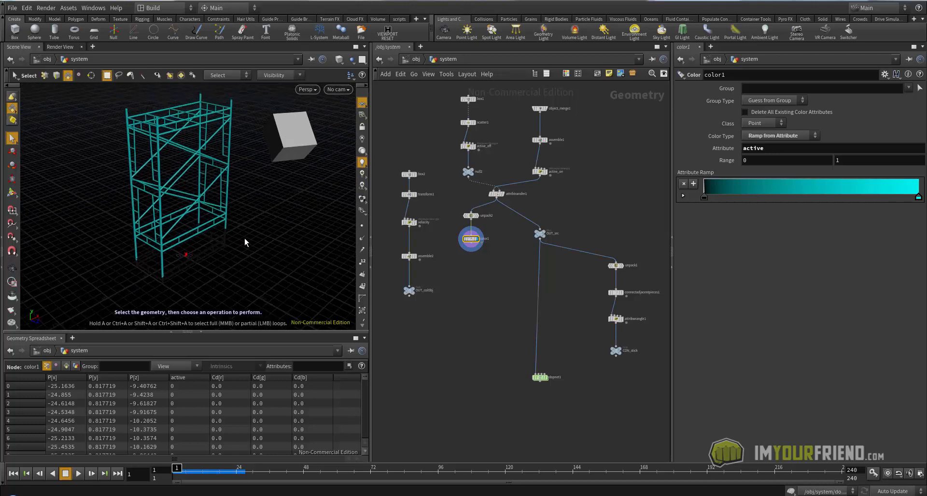
# Review the velocity wrangle in the collision box's chain and go back inside dopnet1.
pyautogui.moveTo(480, 271); pyautogui.dragTo(496, 283, button='middle')
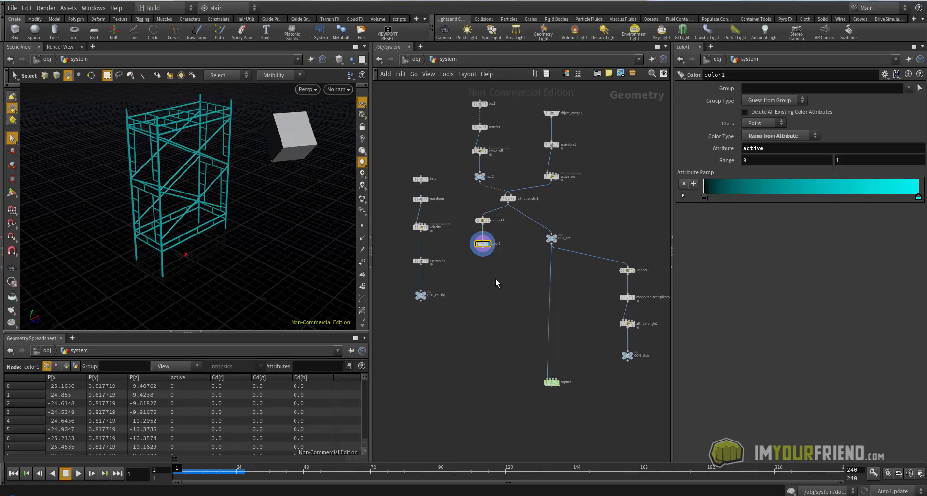
pyautogui.click(421, 179)
pyautogui.click(421, 227)
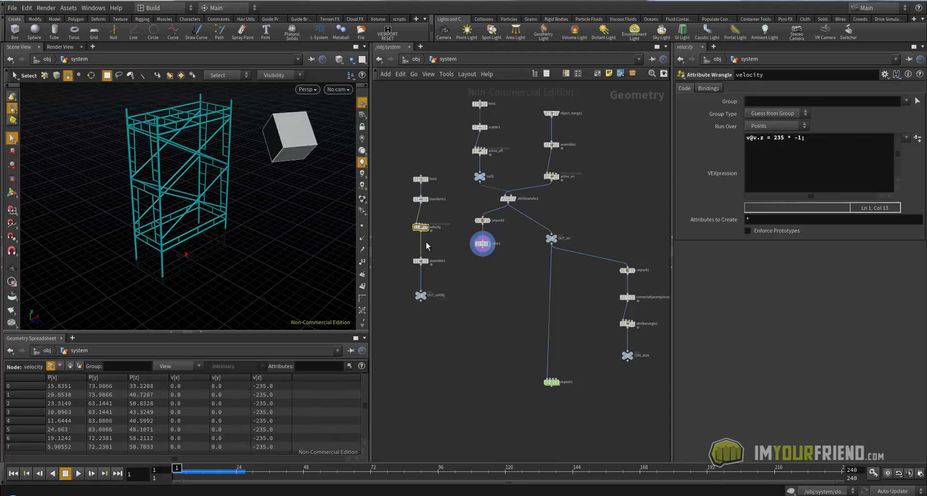
pyautogui.scroll(-1, 483, 277)
pyautogui.moveTo(531, 301); pyautogui.dragTo(511, 296, button='middle')
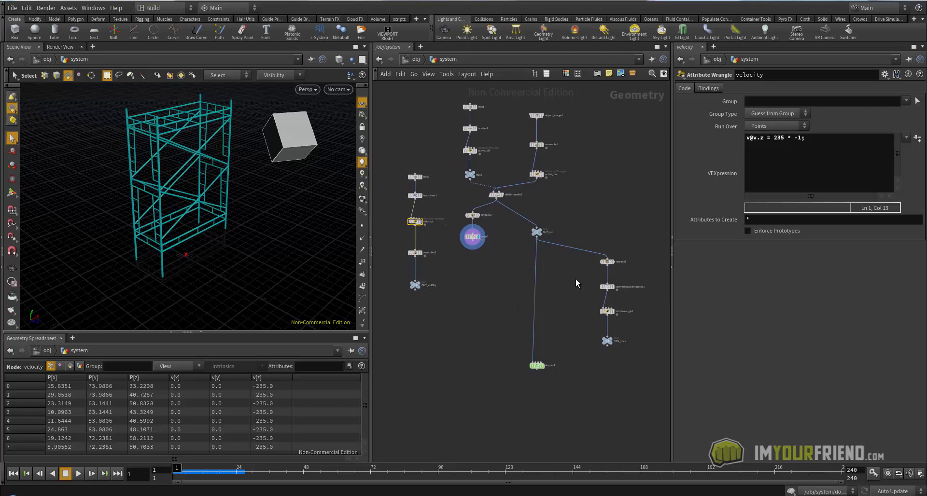
pyautogui.doubleClick(537, 366)
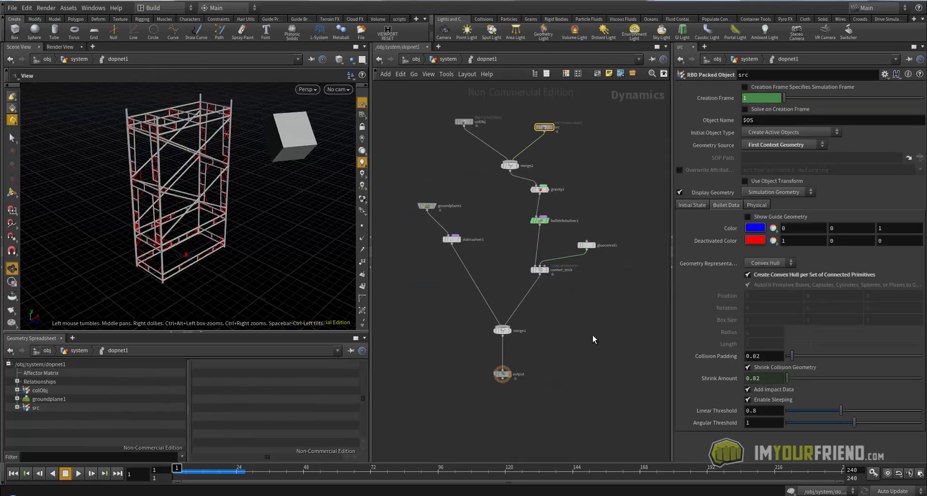